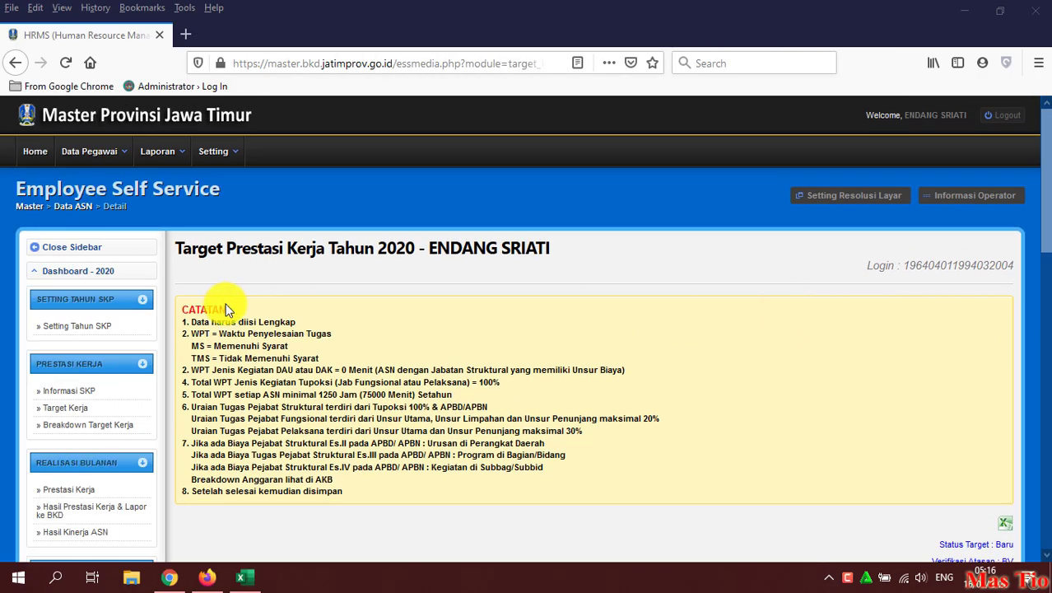
# Step: From the Home dashboard, open the Prestasi Kerja (SKP) Tahun 2020 page via the SKP icon
pyautogui.click(30, 150)
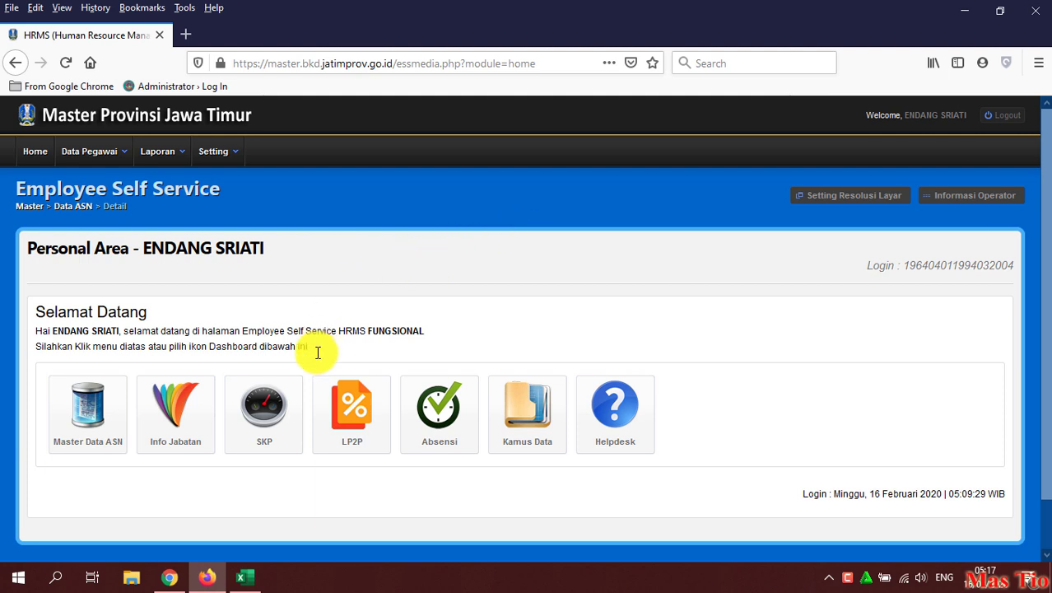
pyautogui.click(284, 405)
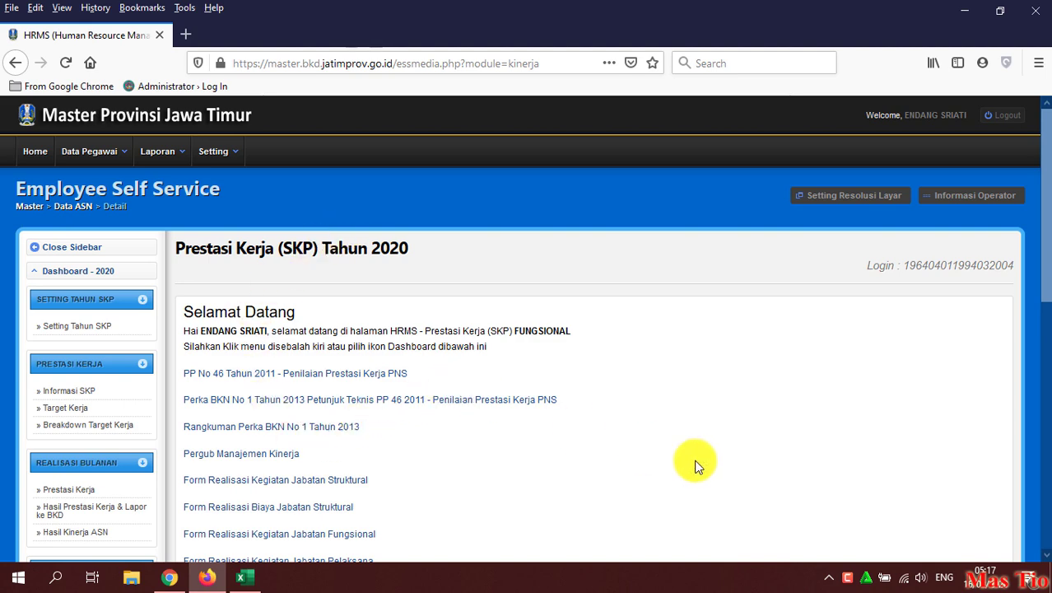
pyautogui.scroll(-4, 465, 425)
pyautogui.scroll(2, 115, 300)
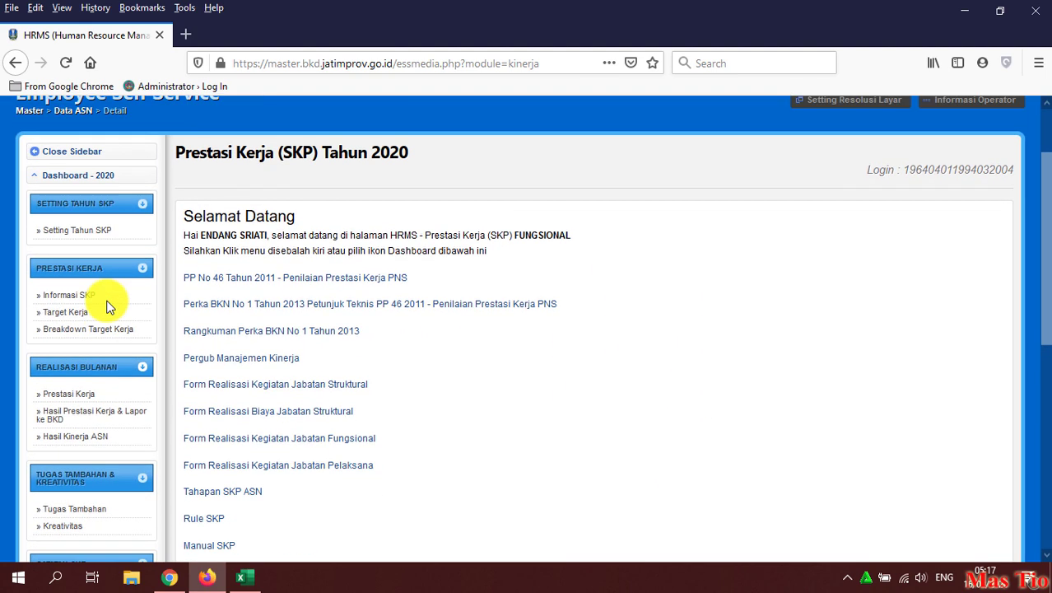
pyautogui.scroll(2, 471, 395)
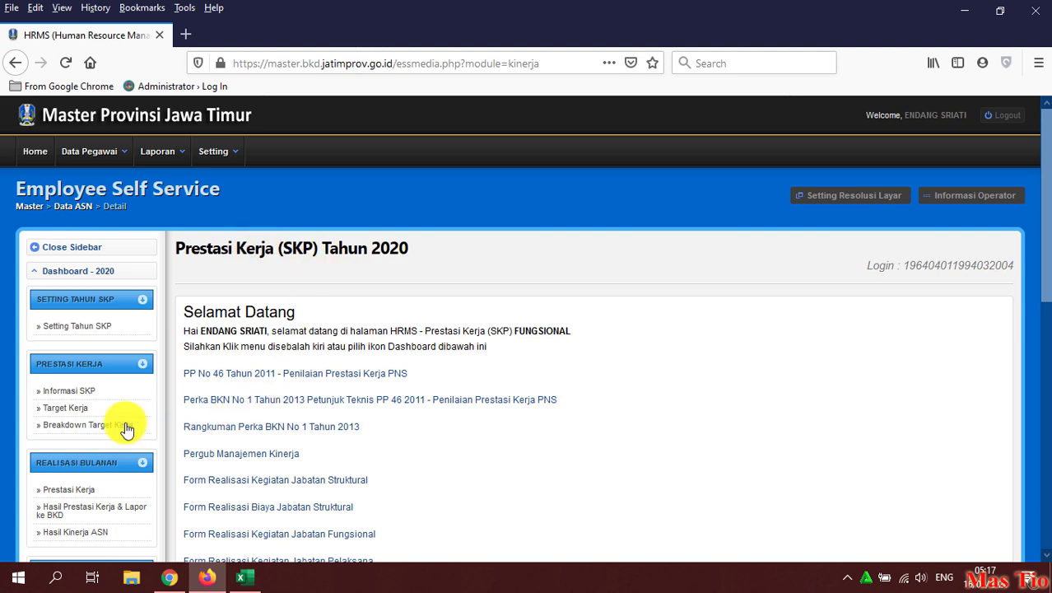
# Step: Open the Target Prestasi Kerja Tahun 2020 page and scroll through its Unsur Utama target table
pyautogui.click(89, 404)
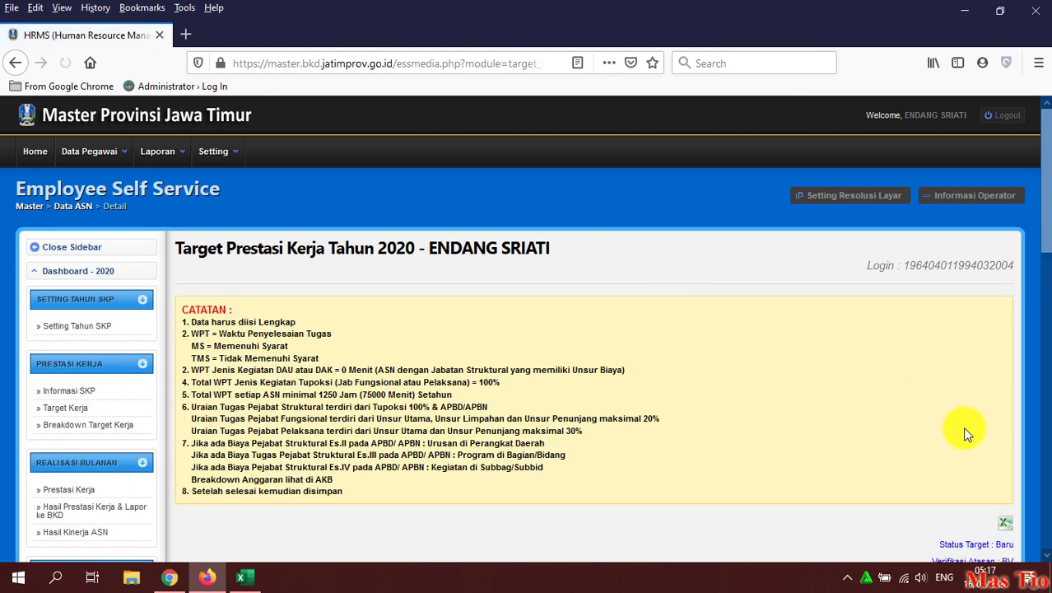
pyautogui.doubleClick(192, 251)
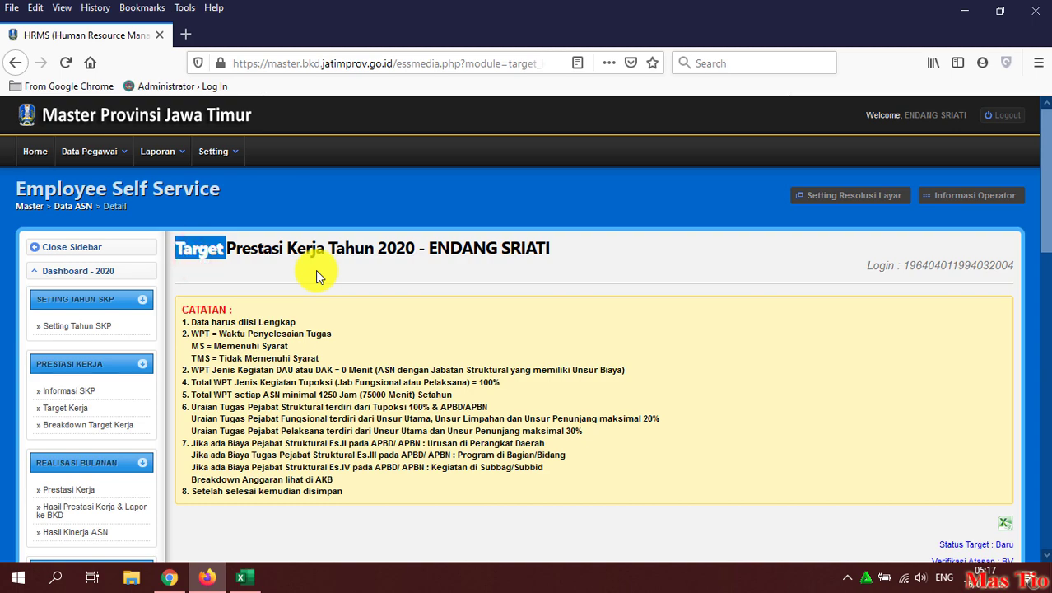
pyautogui.click(479, 410)
pyautogui.scroll(-5, 493, 362)
pyautogui.scroll(-2, 932, 409)
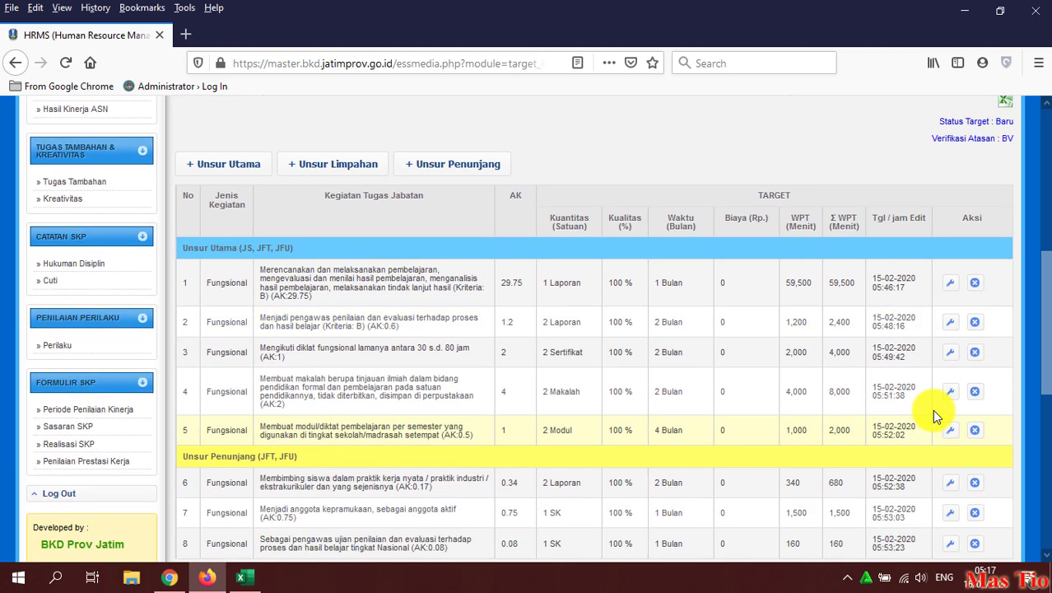
pyautogui.scroll(-3, 770, 374)
pyautogui.scroll(-3, 469, 372)
pyautogui.scroll(-1, 259, 483)
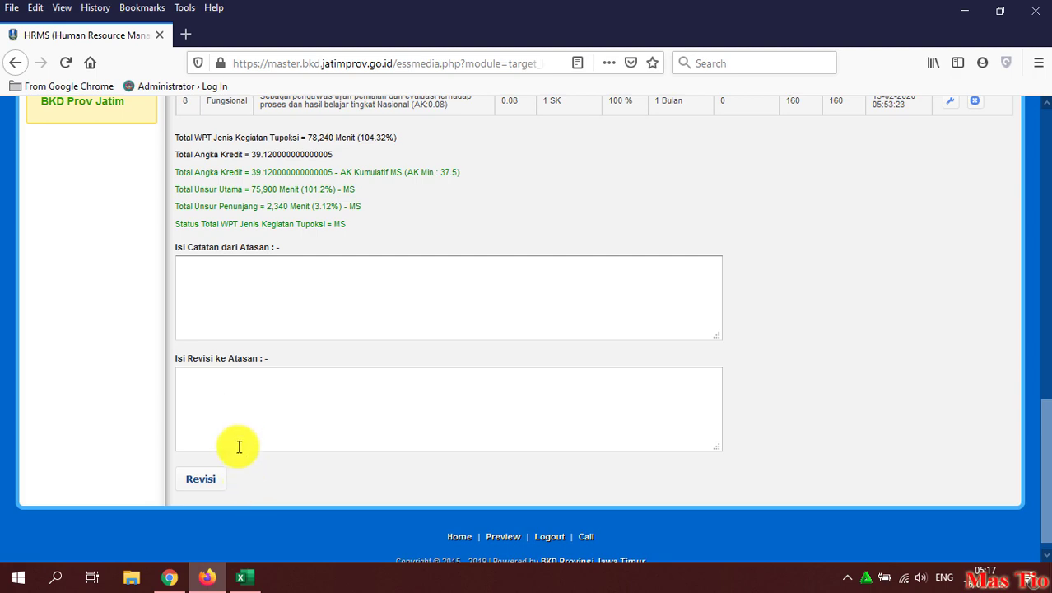
pyautogui.scroll(2, 503, 293)
pyautogui.scroll(1, 519, 300)
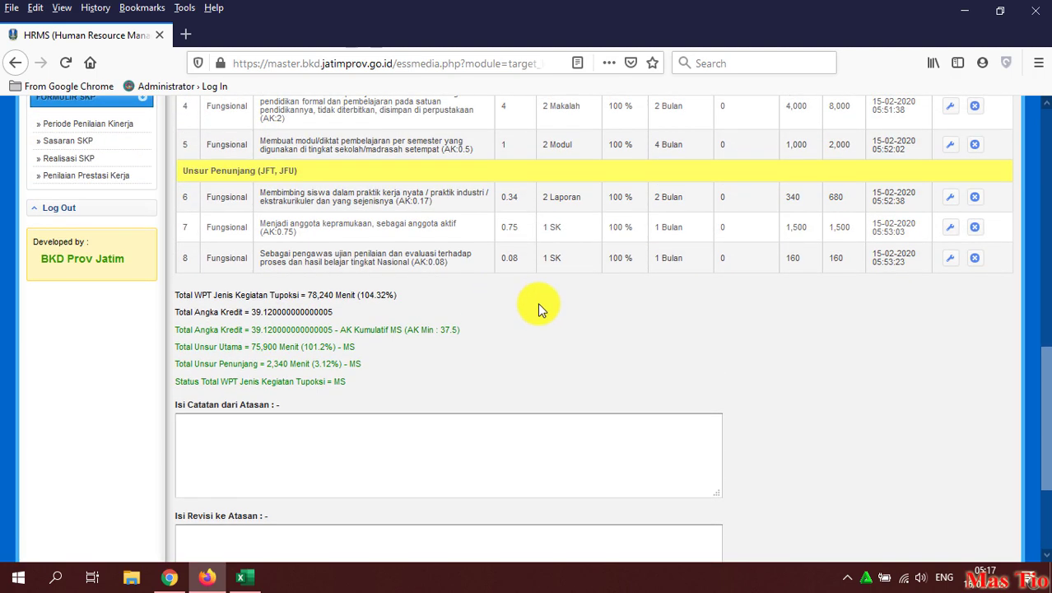
pyautogui.scroll(5, 553, 336)
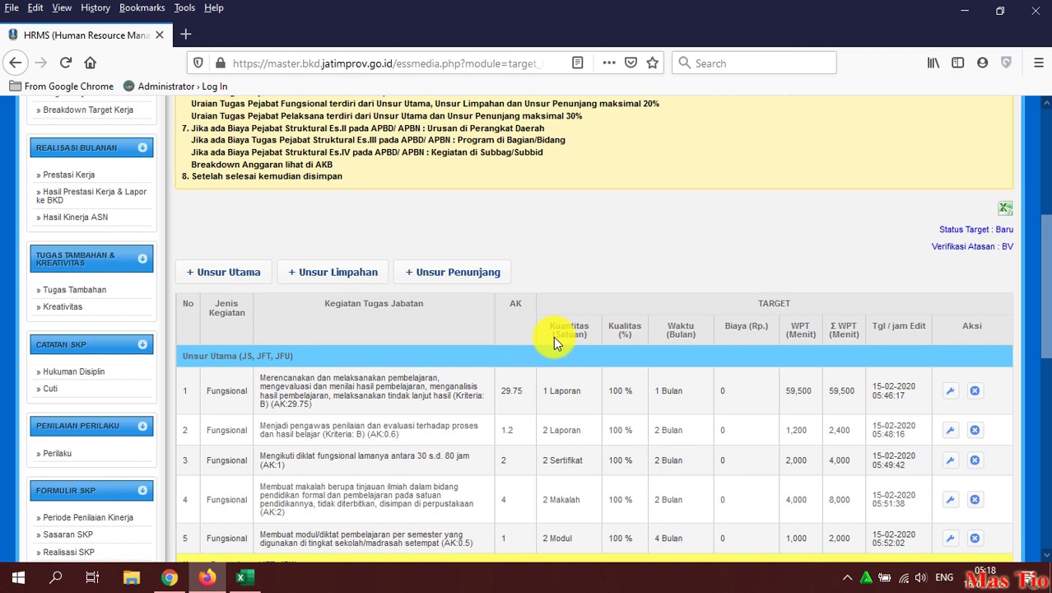
pyautogui.scroll(3, 901, 284)
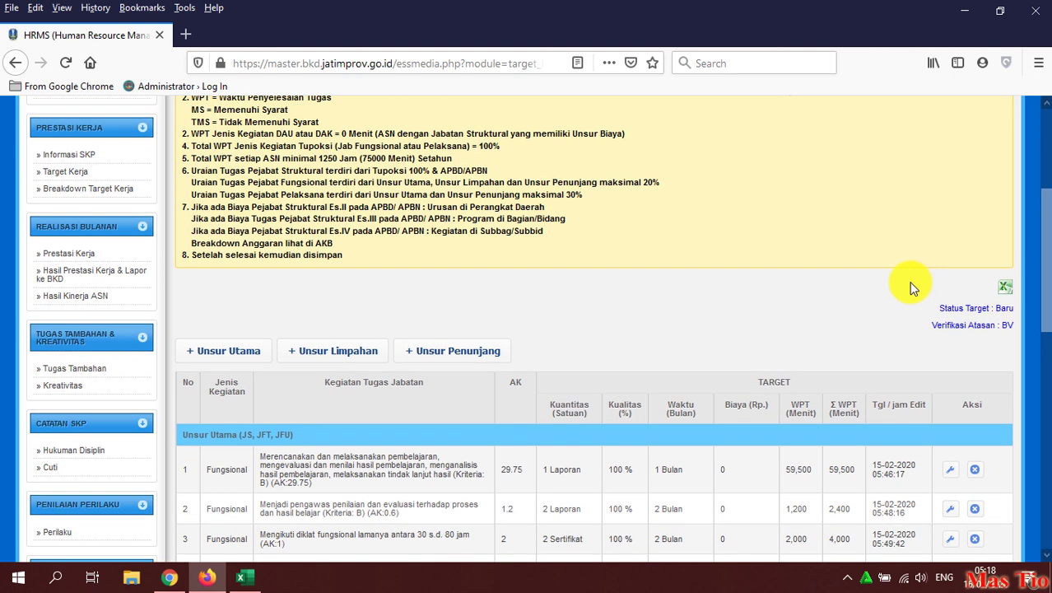
pyautogui.scroll(-3, 875, 281)
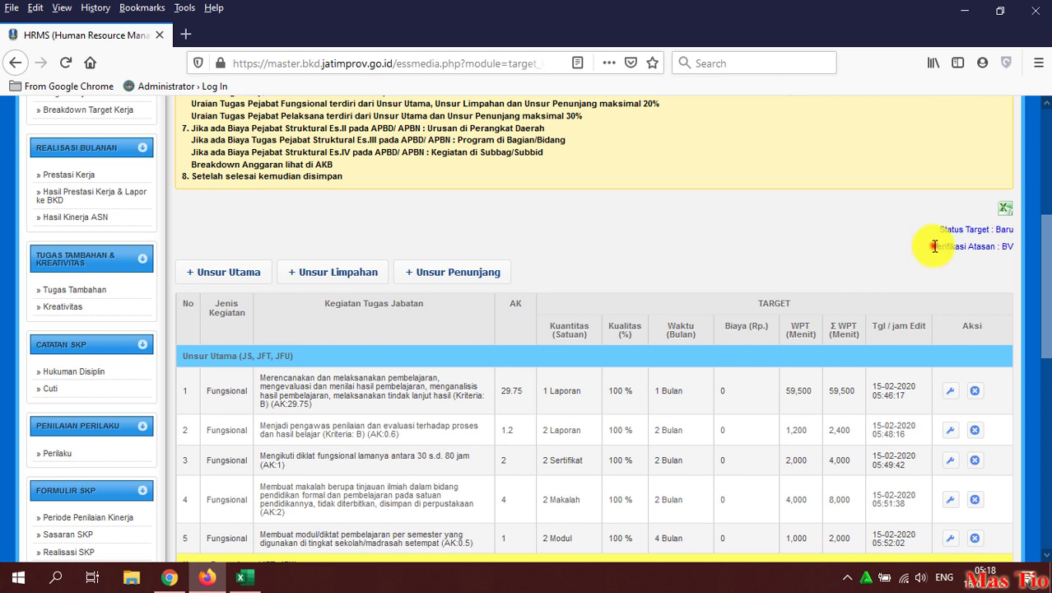
# Step: Review the supervisor verification status shown beside the target table
pyautogui.moveTo(932, 246); pyautogui.dragTo(1021, 247)
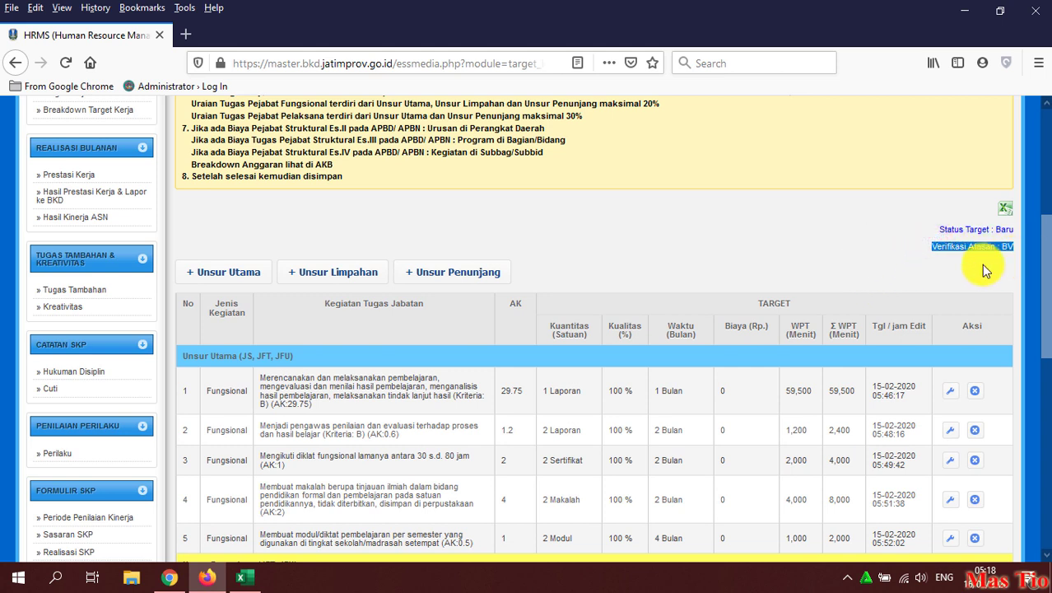
pyautogui.moveTo(929, 247); pyautogui.dragTo(1017, 269)
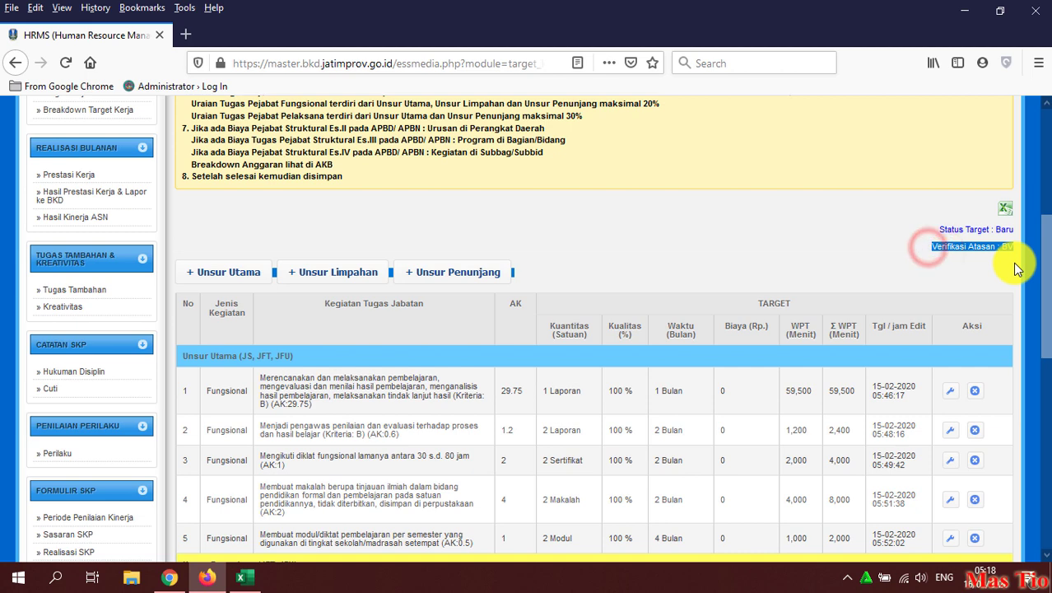
pyautogui.click(1002, 254)
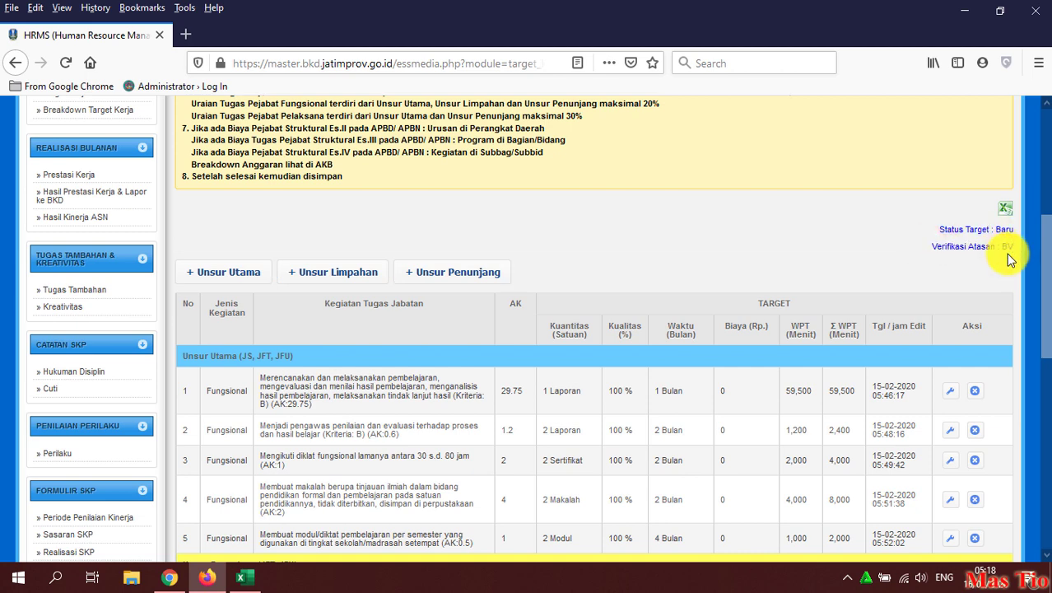
pyautogui.scroll(2, 378, 219)
pyautogui.scroll(3, 379, 218)
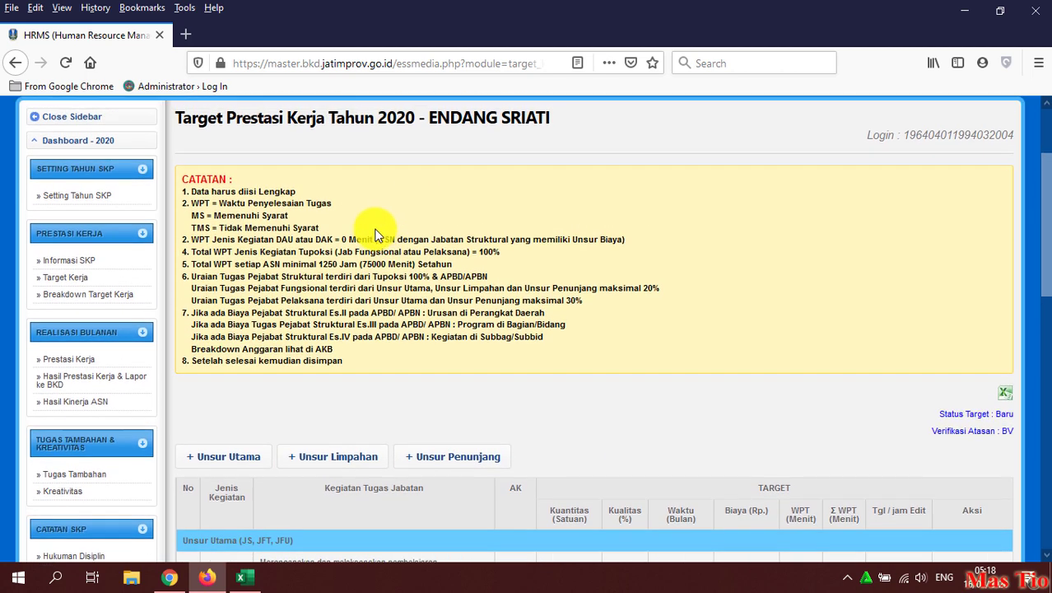
pyautogui.scroll(-3, 828, 342)
pyautogui.moveTo(935, 328); pyautogui.dragTo(1029, 339)
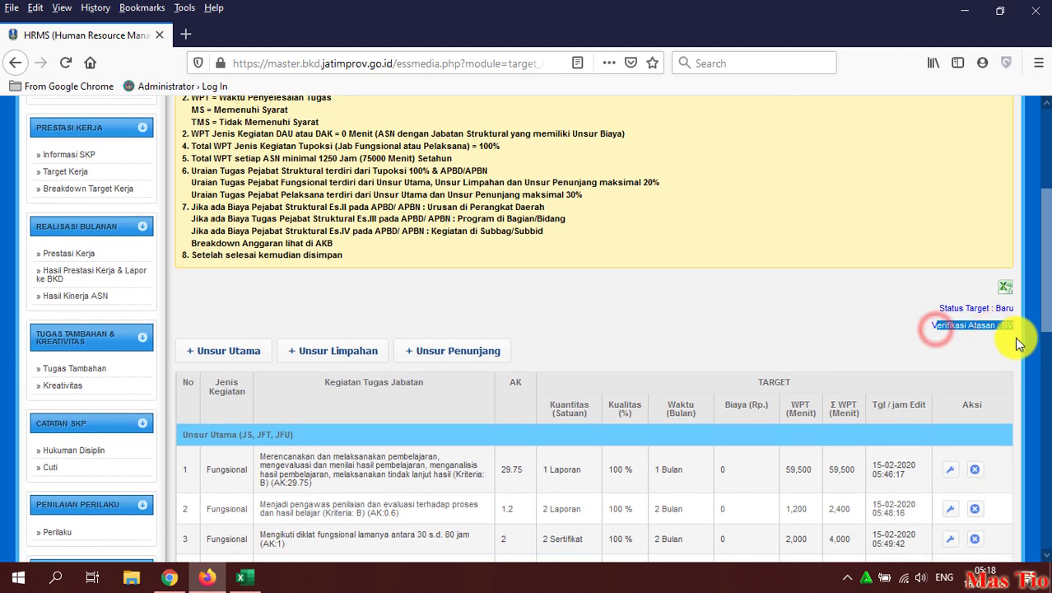
pyautogui.click(1008, 344)
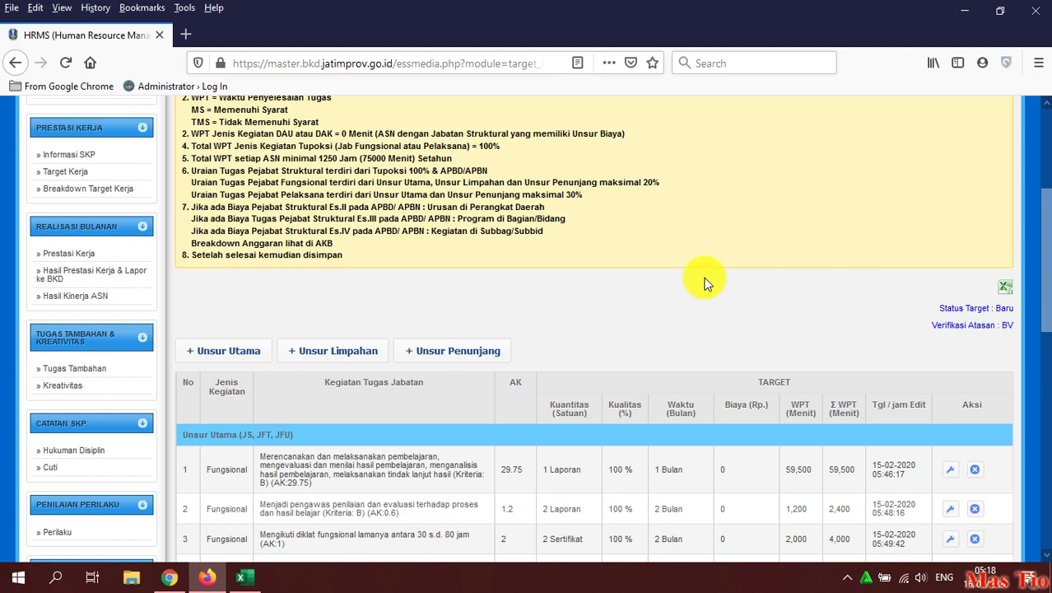
pyautogui.scroll(3, 416, 222)
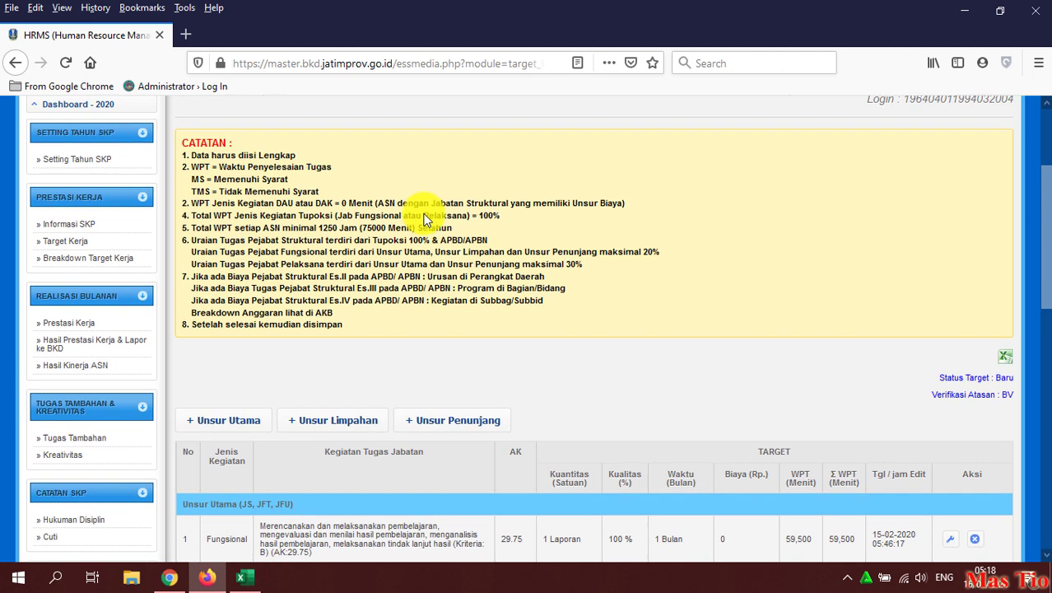
pyautogui.doubleClick(178, 169)
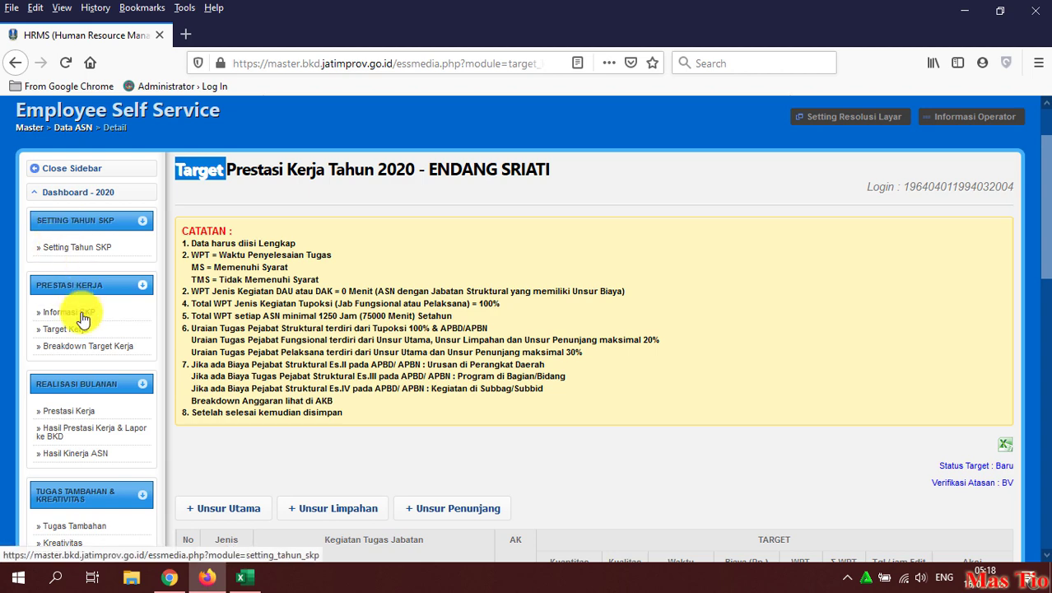
# Step: Check the 2020 SKP year setting, then view the active 01 Januari–31 Desember 2020 record in Informasi SKP
pyautogui.click(87, 246)
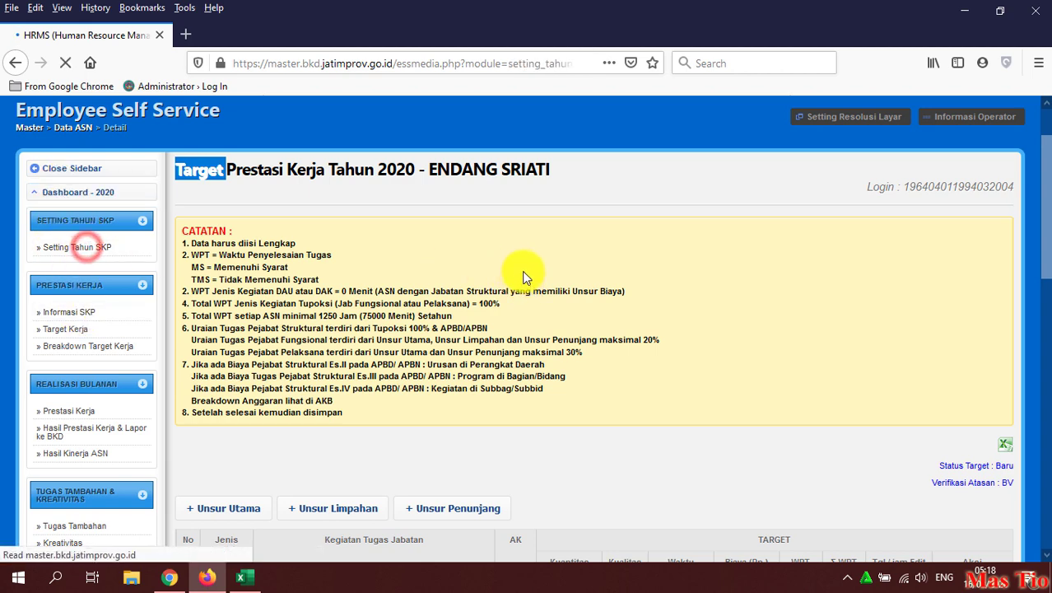
pyautogui.scroll(-3, 189, 330)
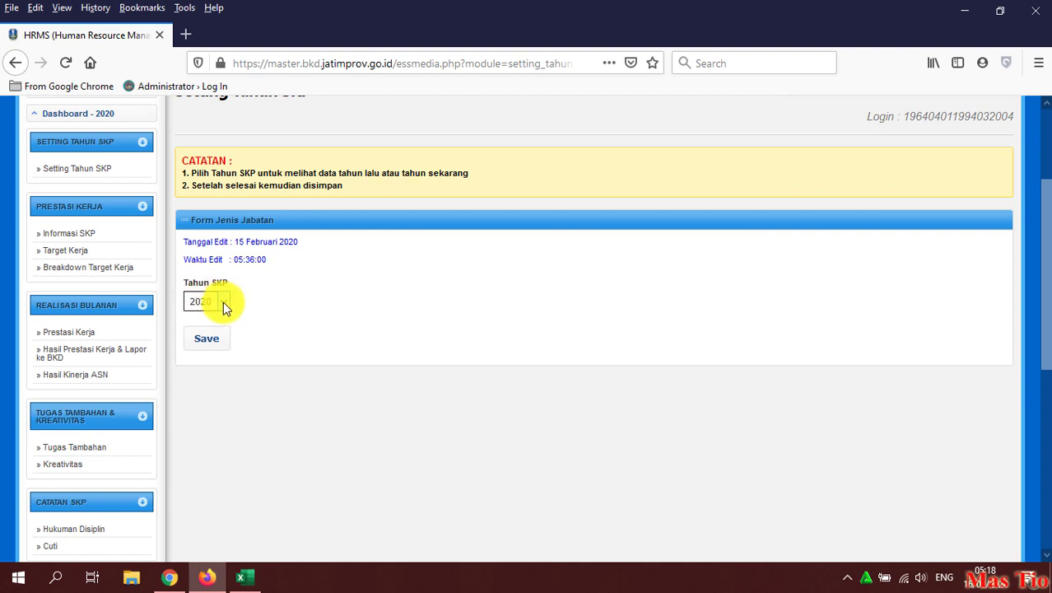
pyautogui.click(81, 237)
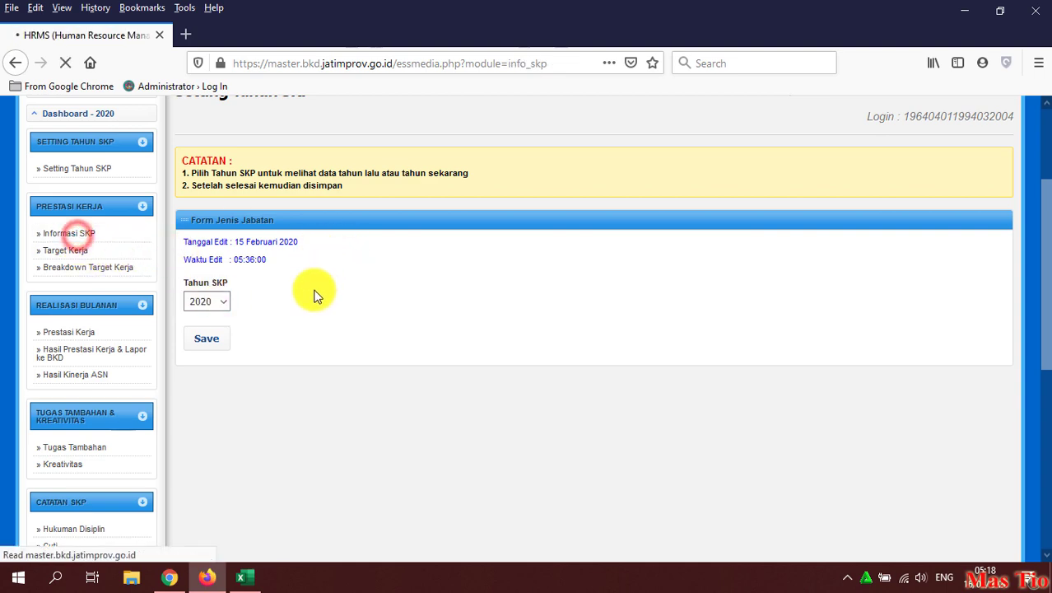
pyautogui.scroll(-4, 346, 412)
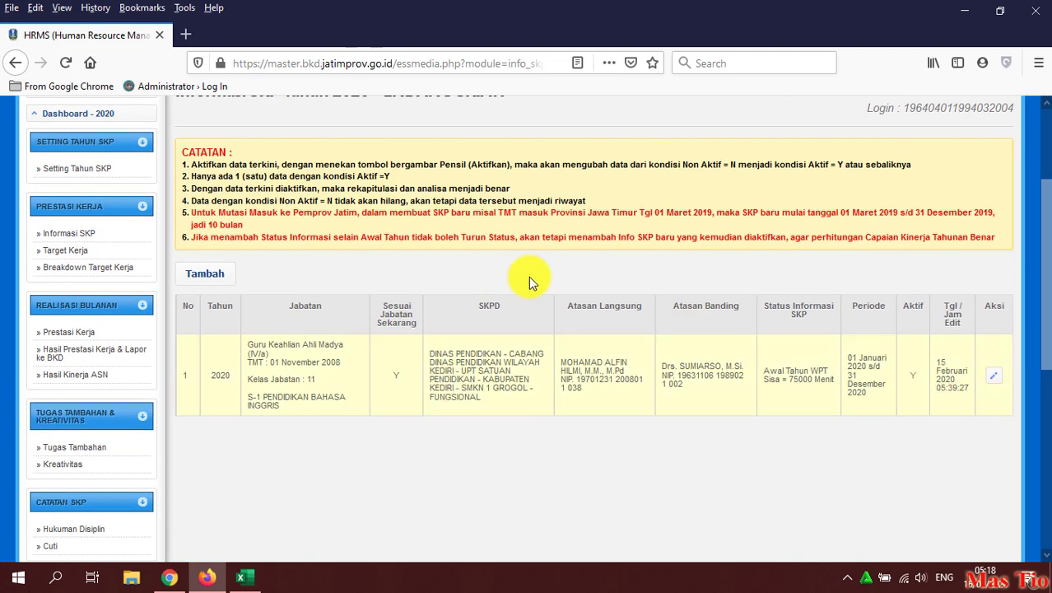
pyautogui.scroll(4, 535, 279)
pyautogui.click(66, 409)
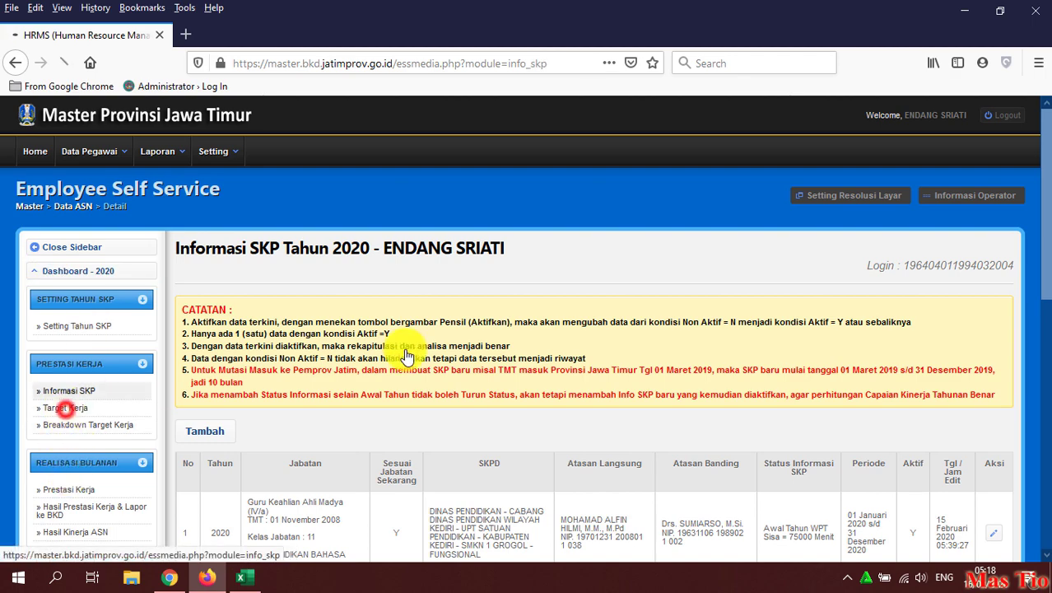
pyautogui.scroll(-3, 484, 298)
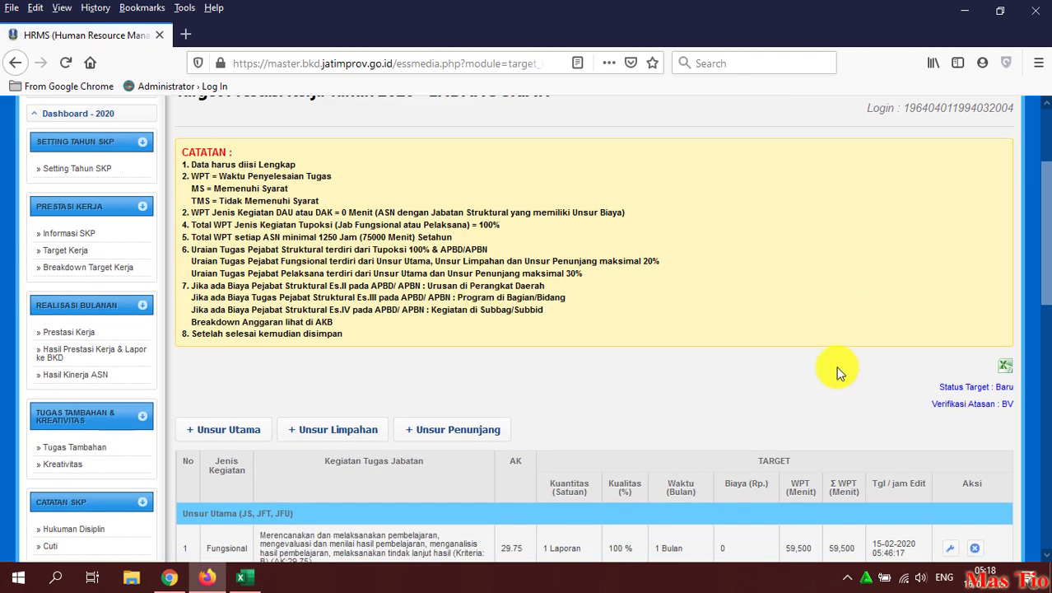
pyautogui.scroll(-3, 585, 329)
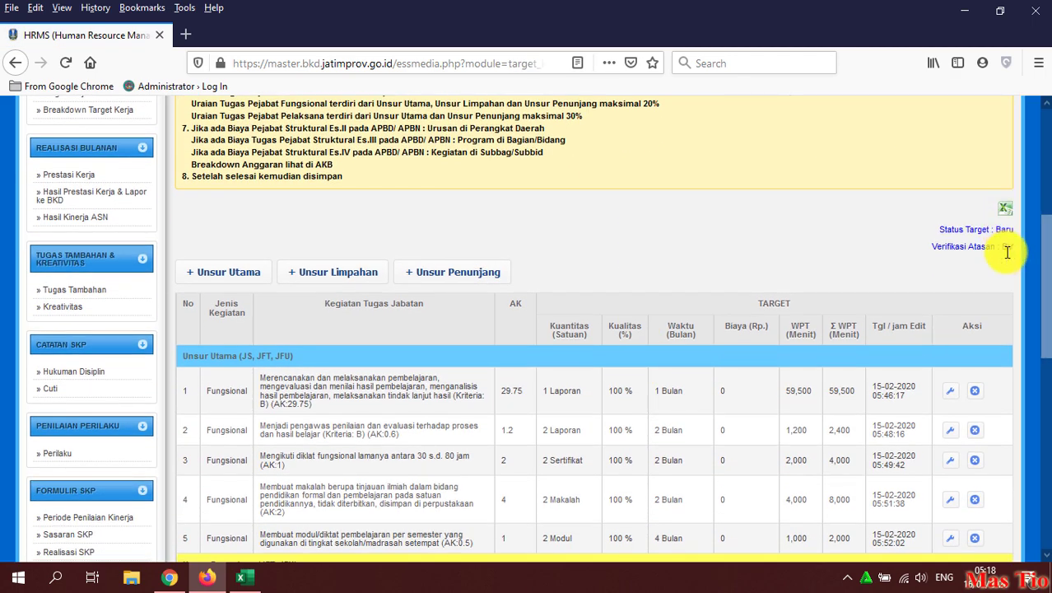
pyautogui.scroll(3, 519, 289)
pyautogui.scroll(-5, 522, 289)
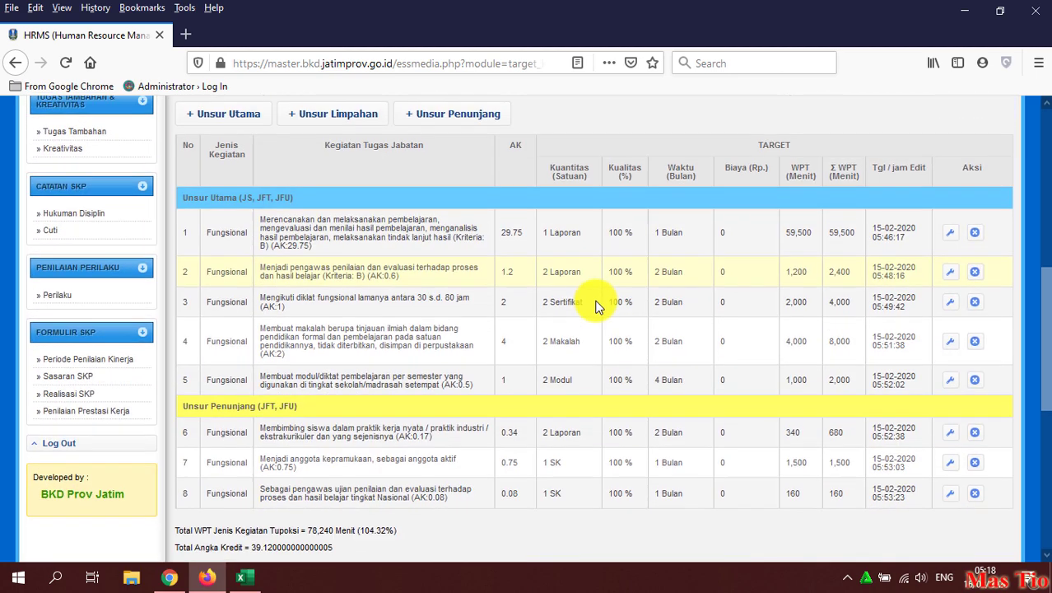
pyautogui.scroll(-7, 526, 345)
pyautogui.scroll(-1, 506, 390)
pyautogui.click(231, 277)
pyautogui.click(242, 376)
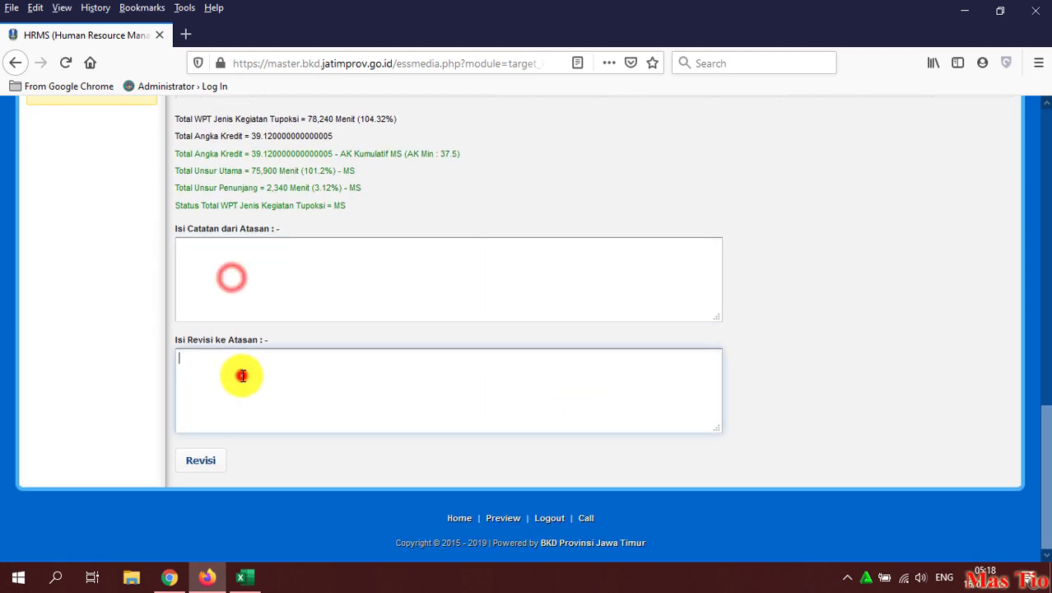
pyautogui.click(262, 283)
pyautogui.click(272, 366)
pyautogui.click(253, 300)
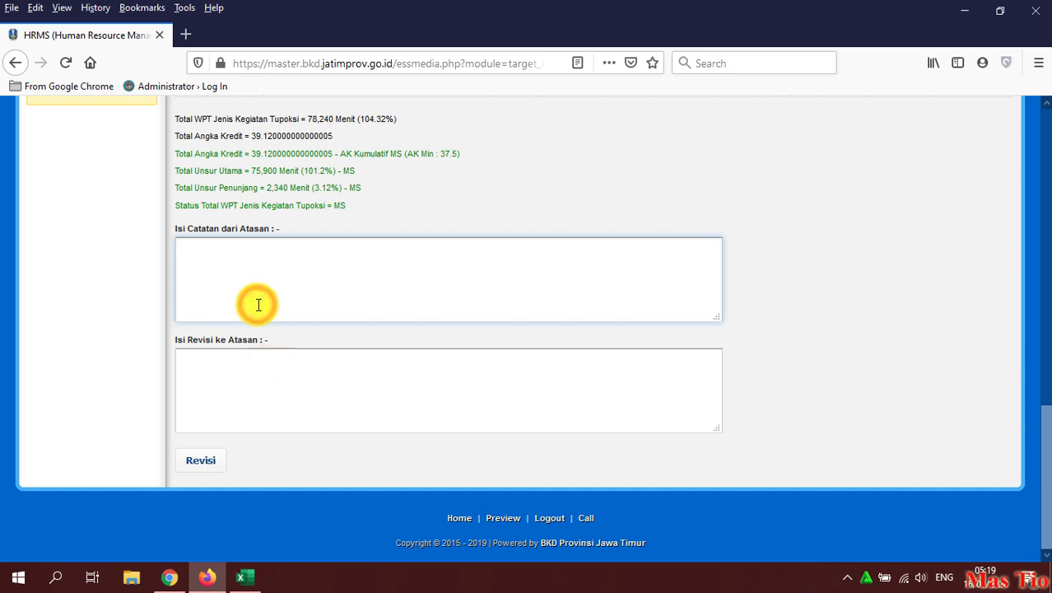
pyautogui.click(280, 392)
pyautogui.click(256, 304)
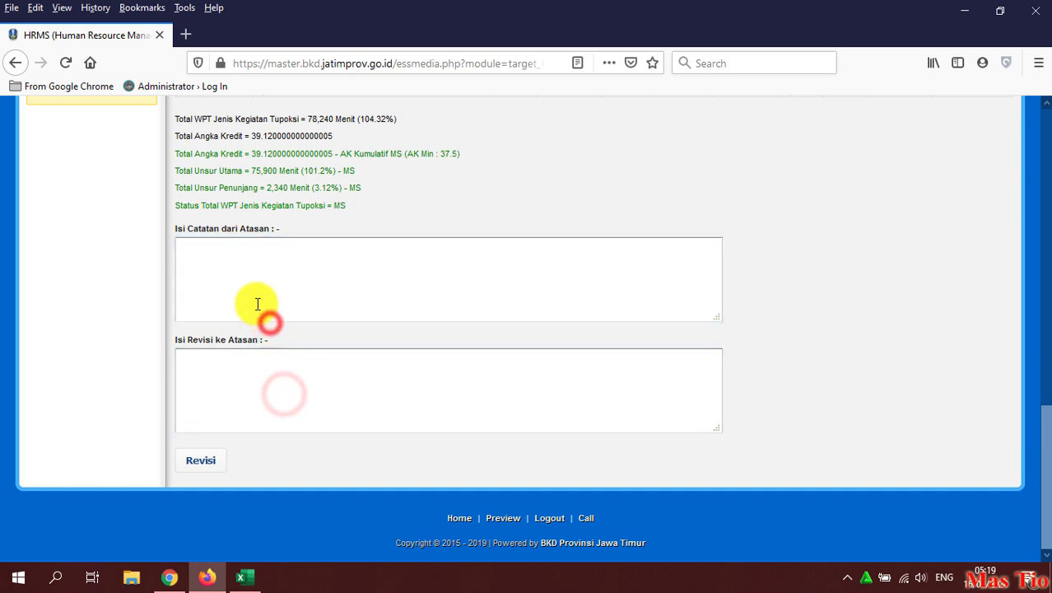
pyautogui.click(273, 376)
pyautogui.click(253, 301)
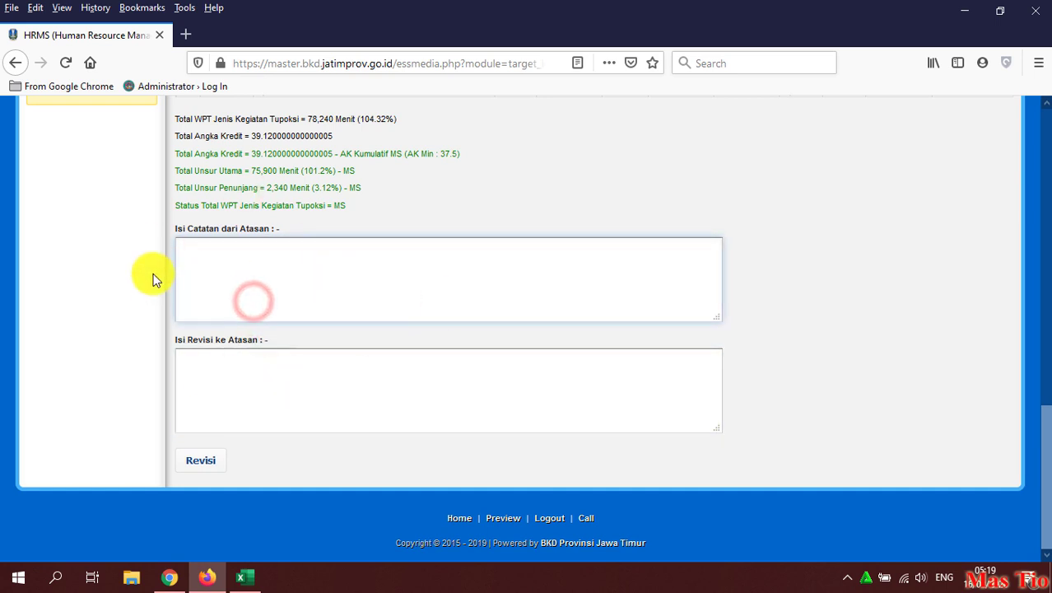
pyautogui.click(294, 387)
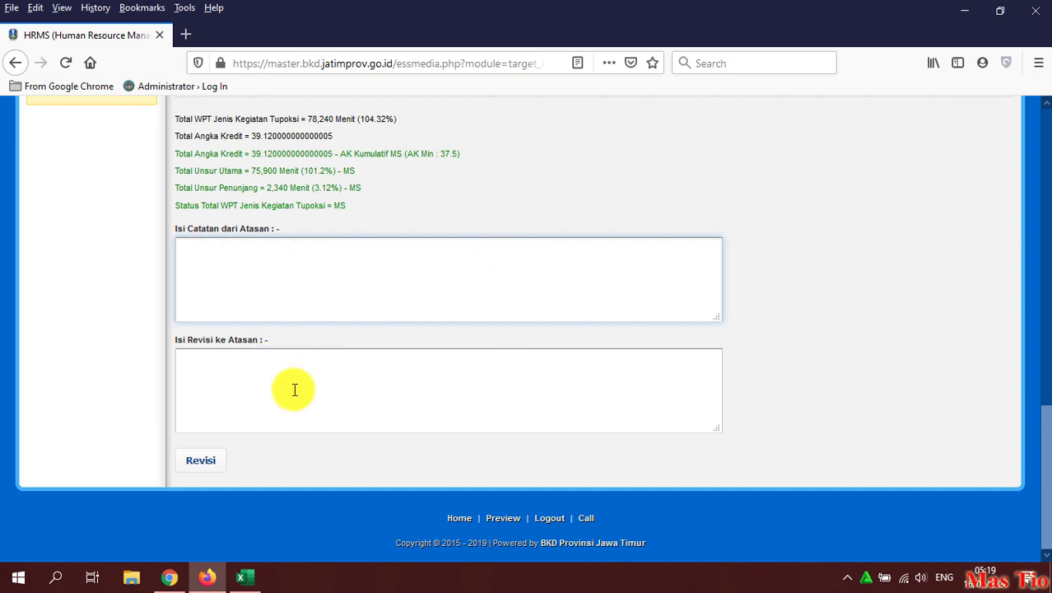
pyautogui.click(234, 265)
pyautogui.click(230, 373)
pyautogui.click(230, 373)
pyautogui.click(235, 299)
pyautogui.click(251, 356)
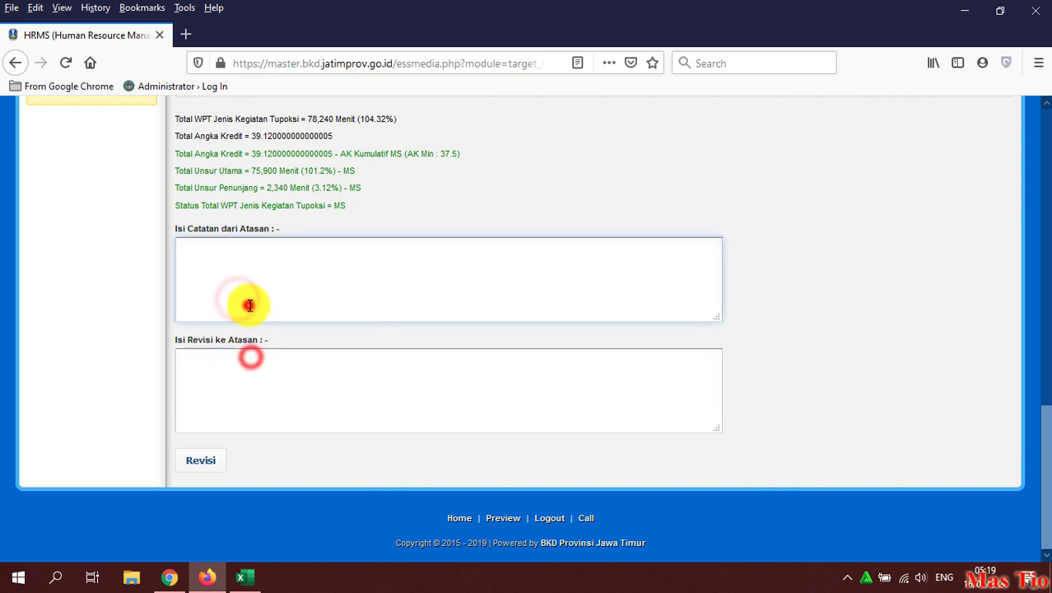
pyautogui.click(250, 306)
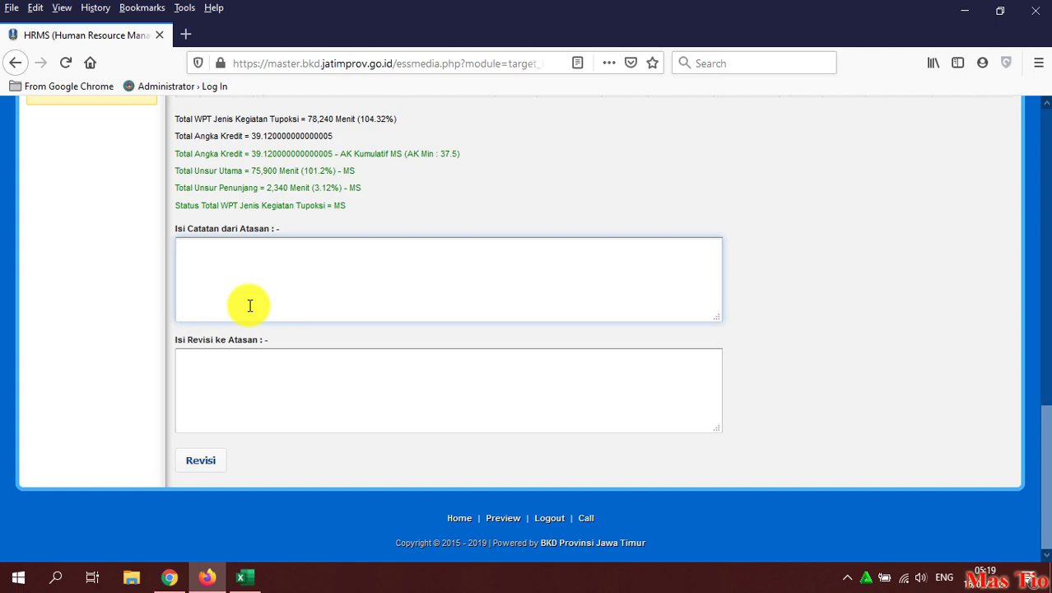
pyautogui.scroll(2, 249, 306)
pyautogui.scroll(3, 249, 302)
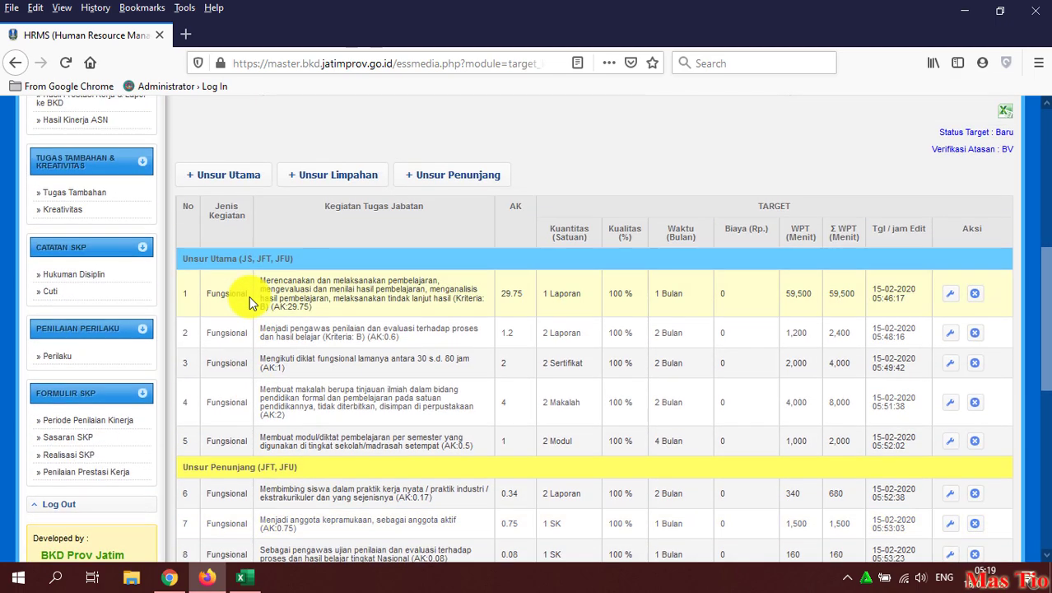
pyautogui.scroll(2, 272, 298)
pyautogui.scroll(1, 294, 295)
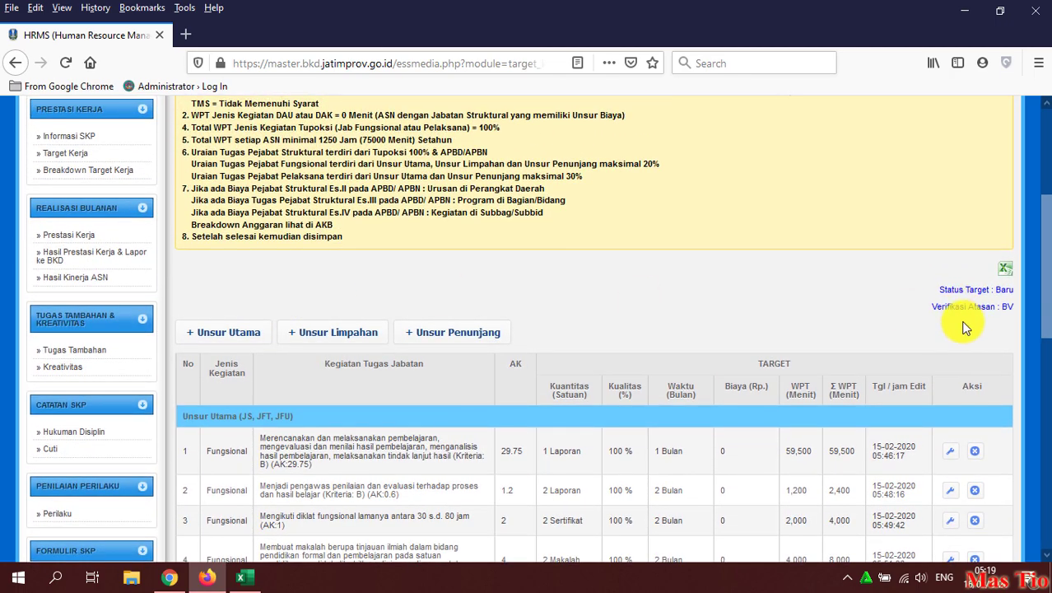
pyautogui.click(1005, 311)
pyautogui.scroll(2, 139, 320)
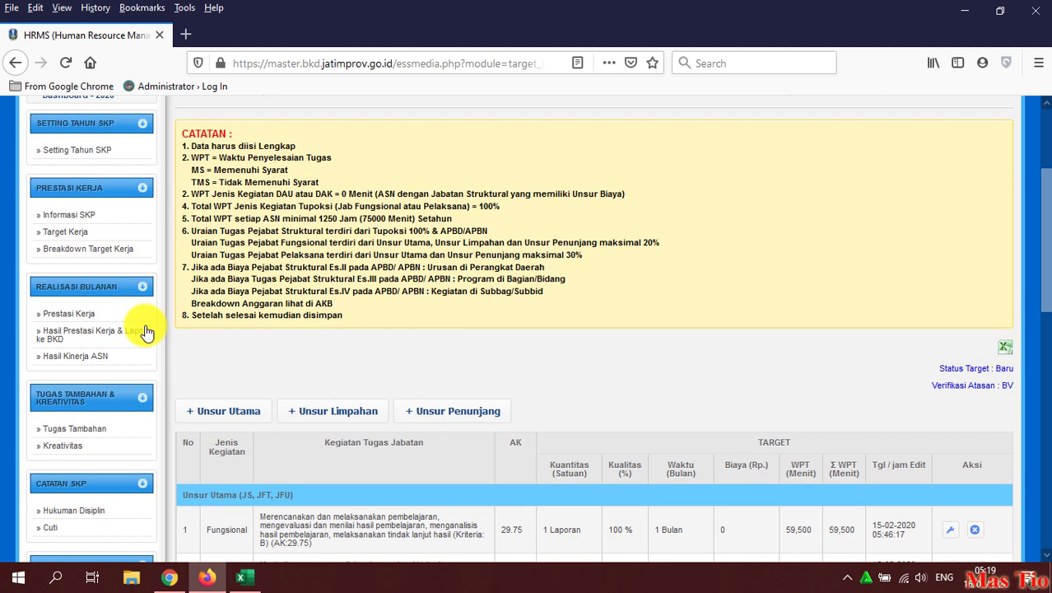
pyautogui.click(91, 249)
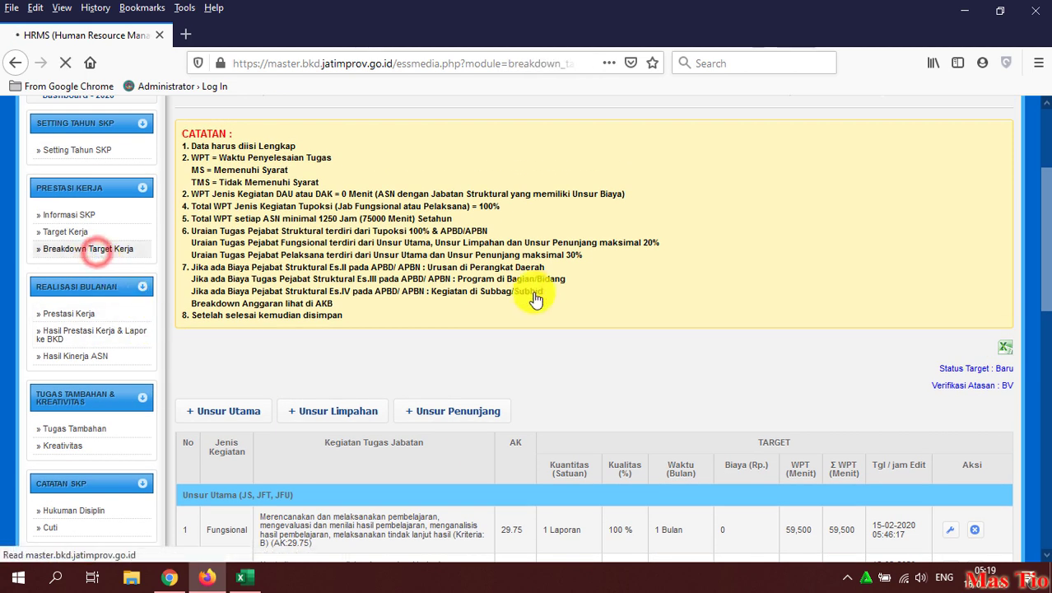
pyautogui.scroll(-2, 488, 370)
pyautogui.scroll(-2, 542, 387)
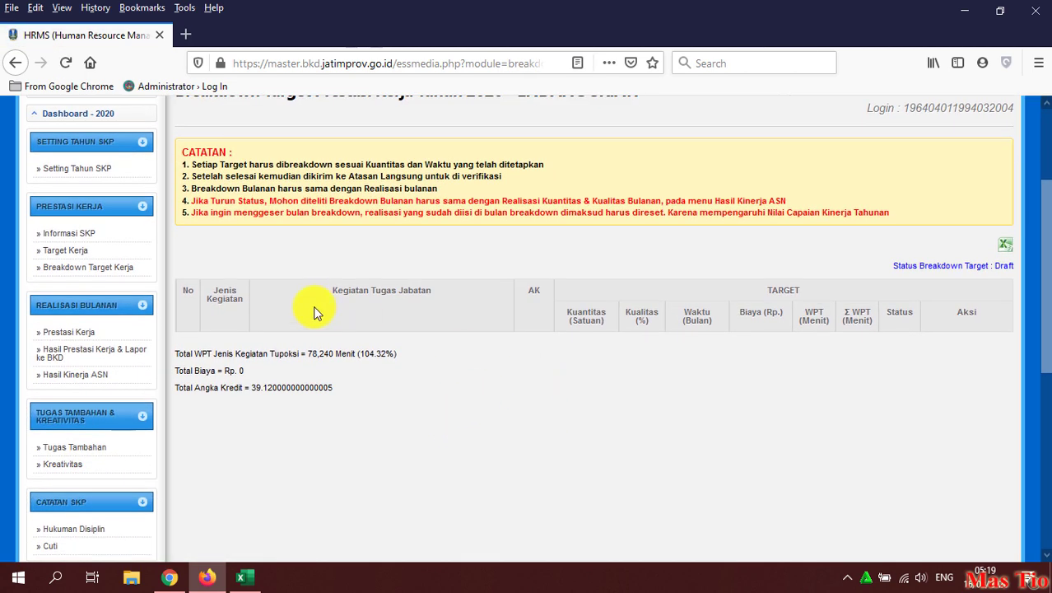
pyautogui.scroll(2, 587, 345)
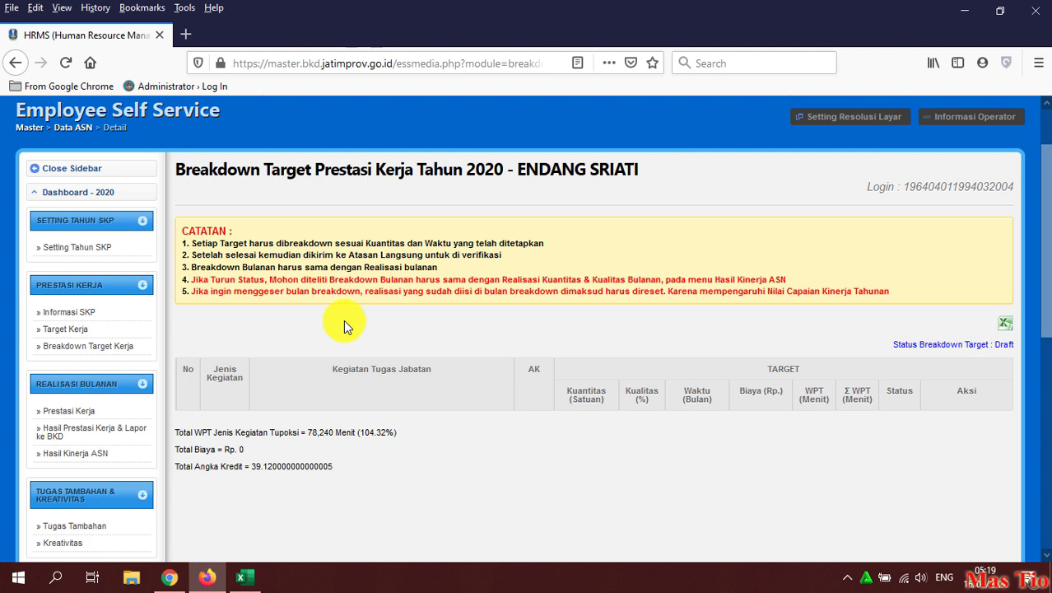
pyautogui.doubleClick(219, 169)
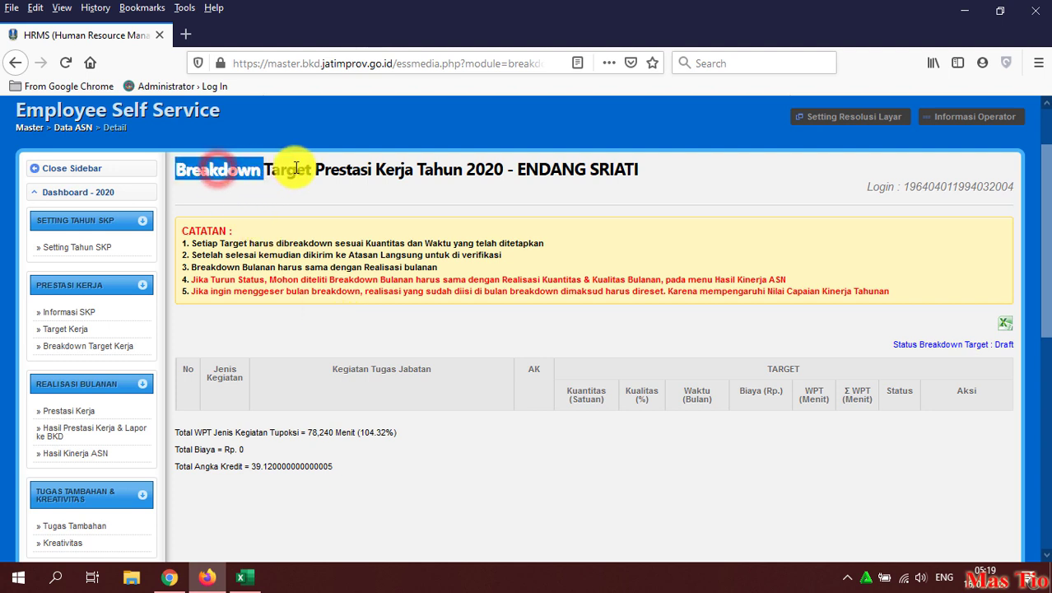
pyautogui.moveTo(294, 169); pyautogui.dragTo(218, 182)
pyautogui.click(288, 218)
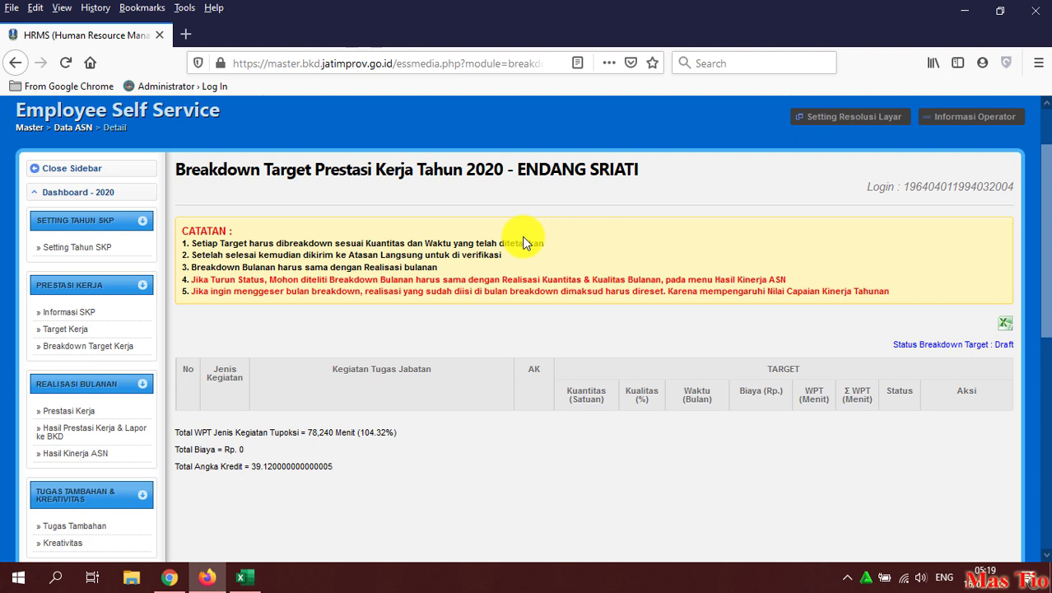
pyautogui.click(102, 327)
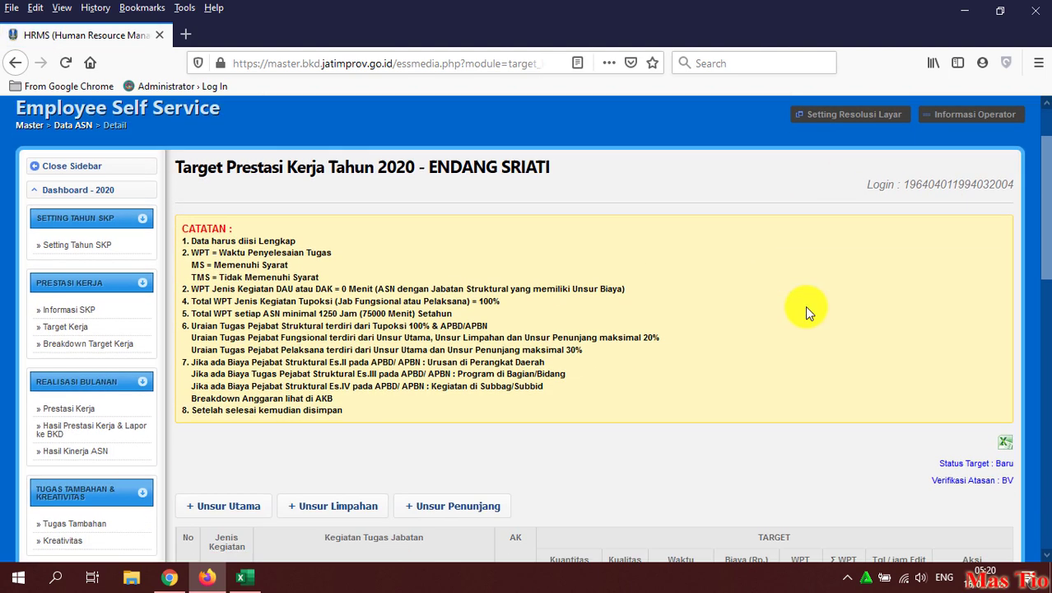
# Step: Switch to the supervisor's Chrome window listing the subordinate's eight 2020 target activities
pyautogui.scroll(-3, 804, 305)
pyautogui.moveTo(930, 323); pyautogui.dragTo(924, 355)
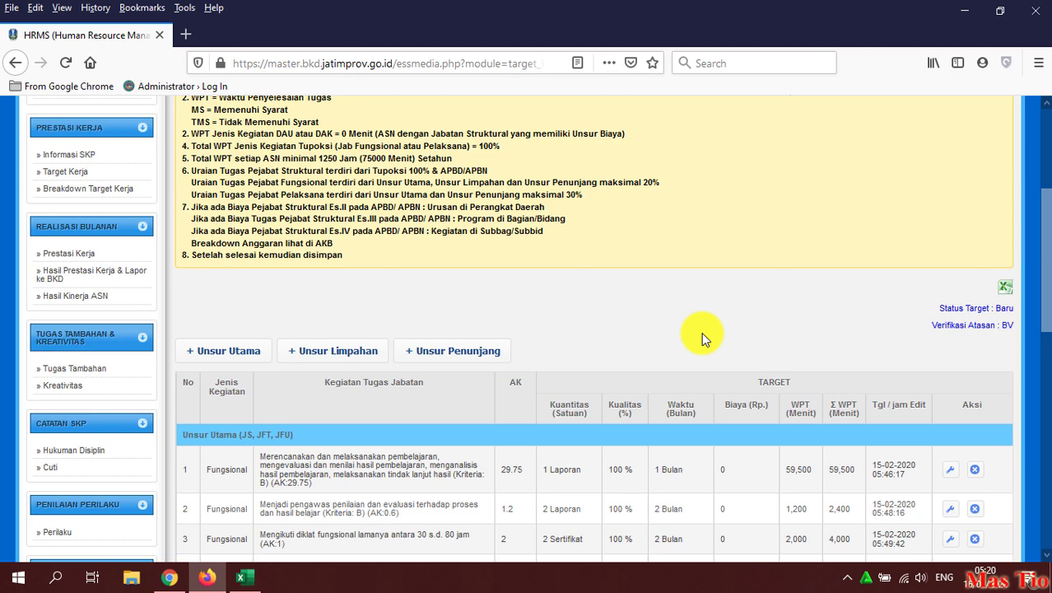
pyautogui.scroll(-2, 626, 324)
pyautogui.scroll(2, 561, 327)
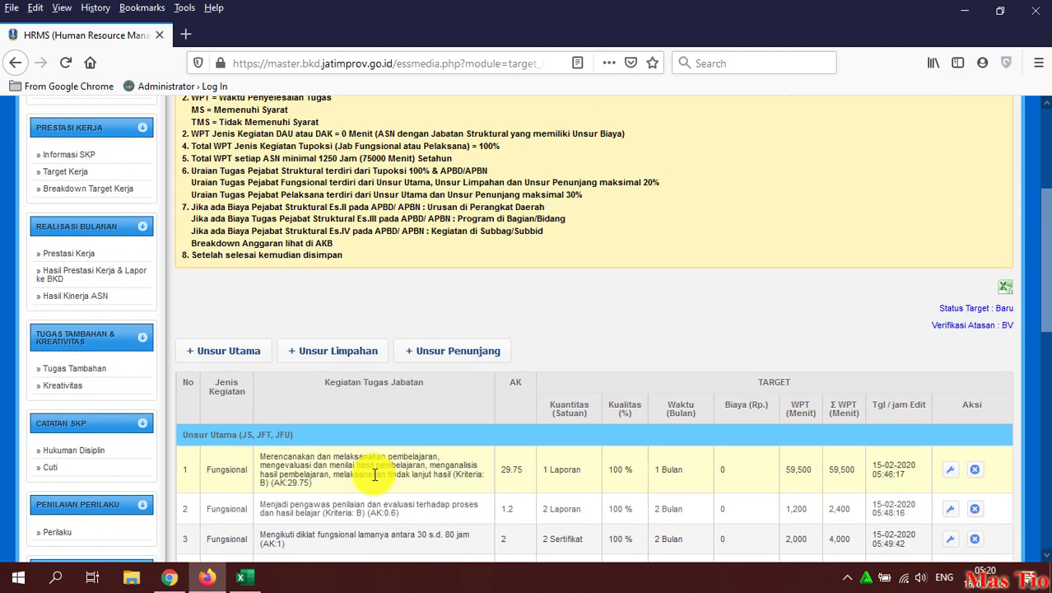
pyautogui.click(169, 577)
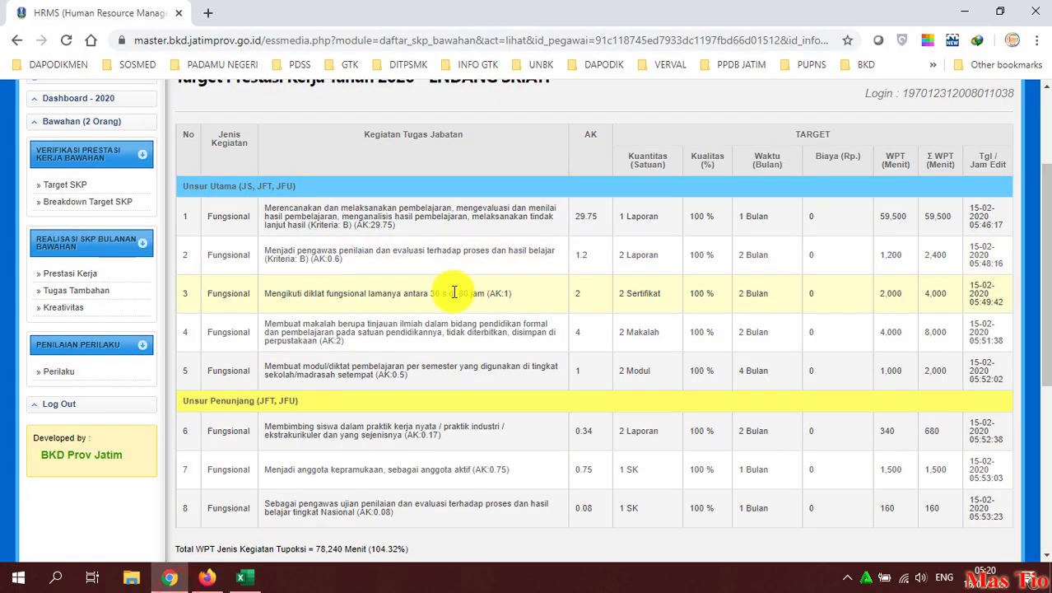
pyautogui.scroll(-1, 453, 292)
pyautogui.scroll(2, 454, 288)
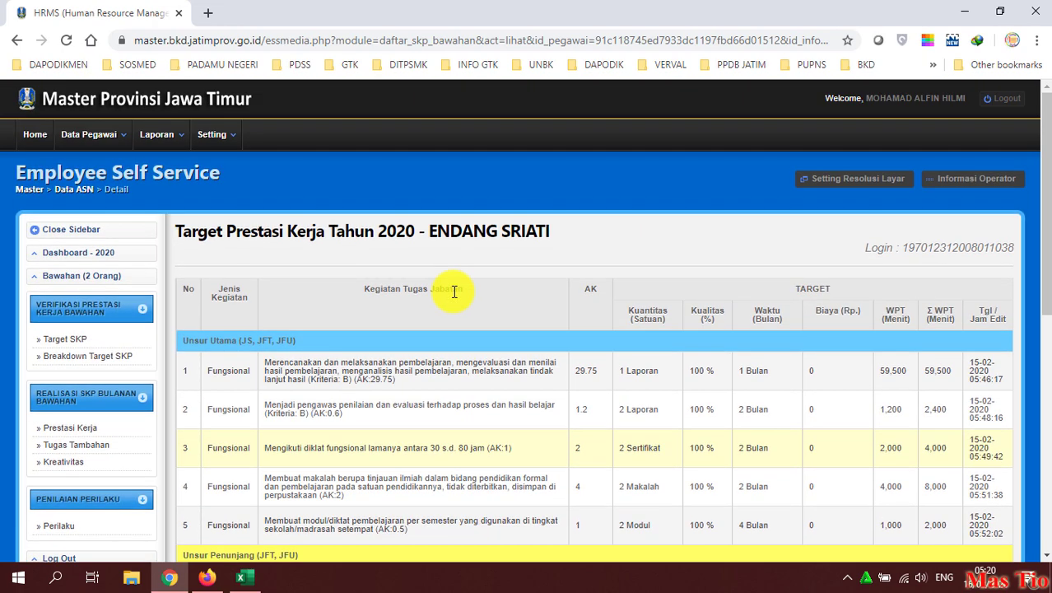
pyautogui.scroll(-1, 485, 317)
pyautogui.scroll(-1, 498, 305)
pyautogui.scroll(1, 321, 246)
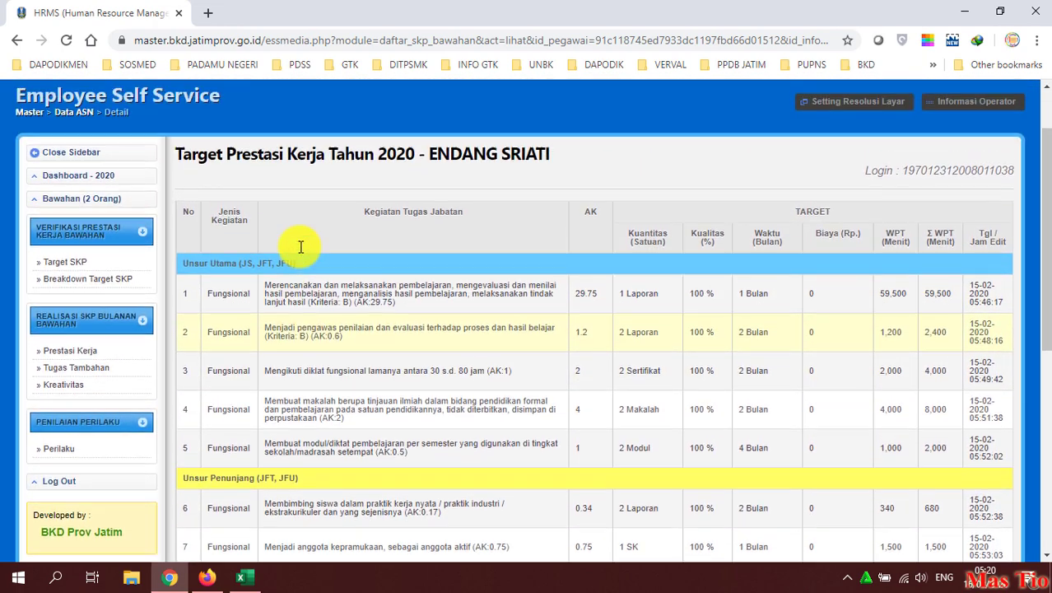
pyautogui.moveTo(169, 151); pyautogui.dragTo(585, 158)
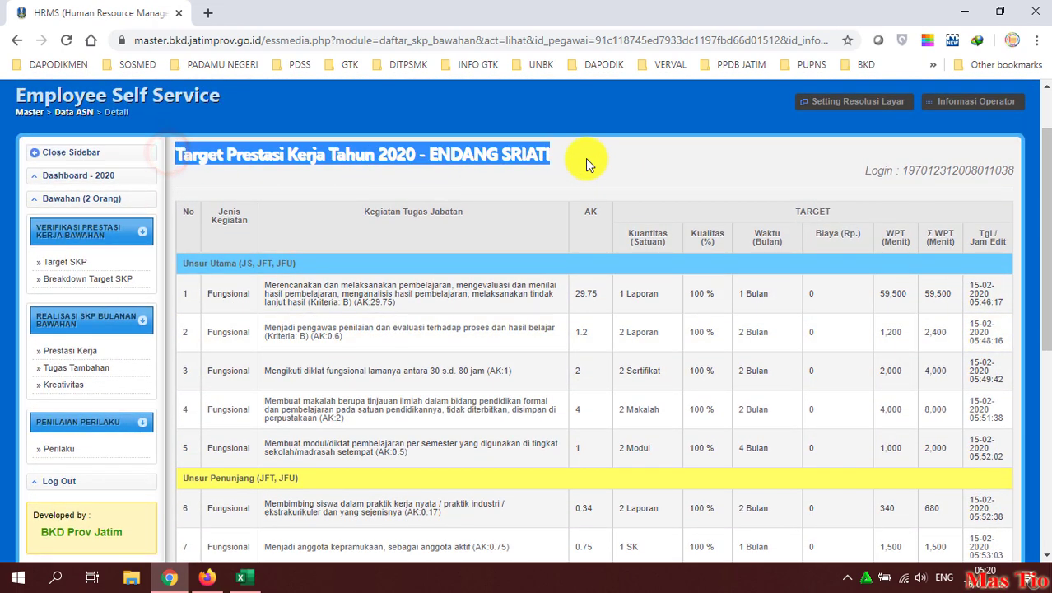
pyautogui.click(652, 175)
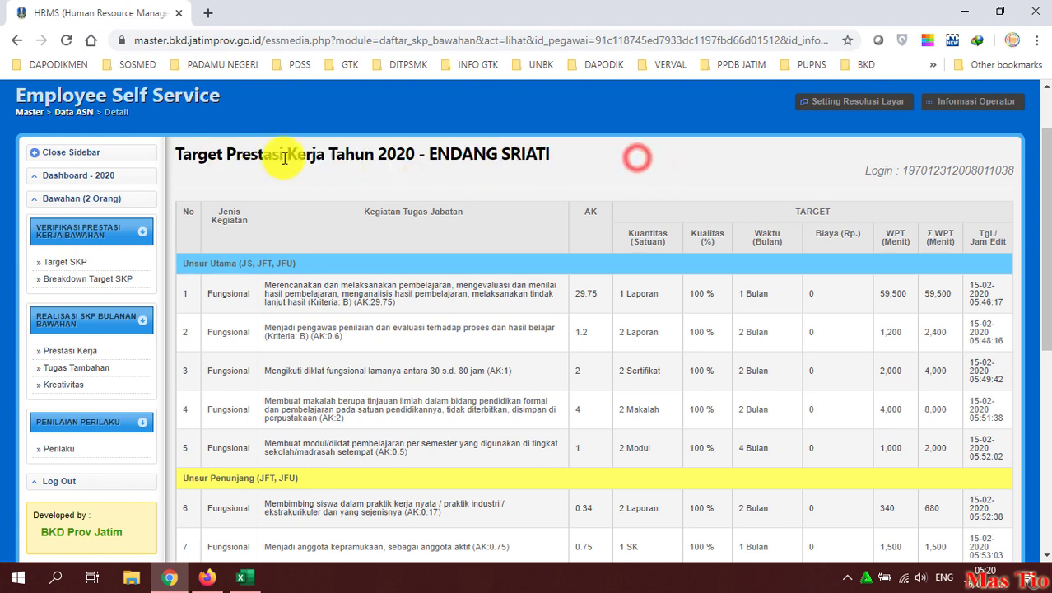
pyautogui.moveTo(195, 161); pyautogui.dragTo(591, 163)
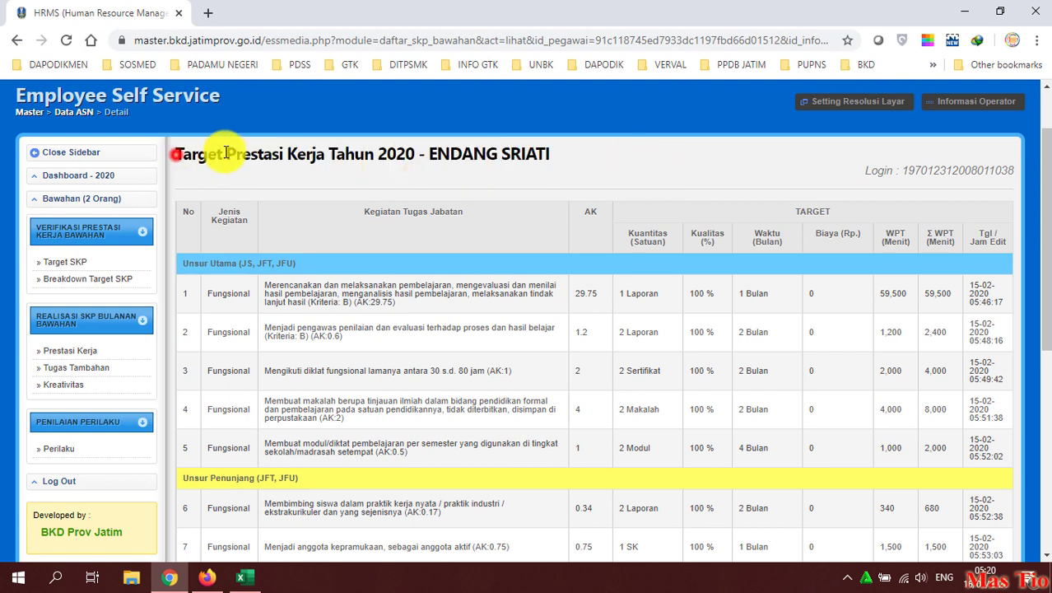
pyautogui.click(585, 164)
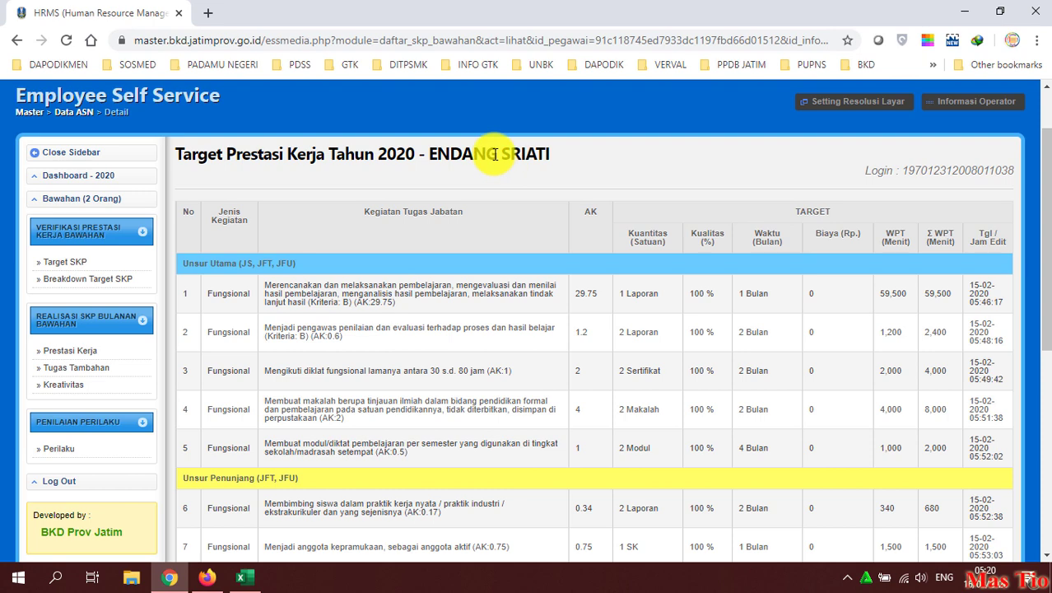
pyautogui.moveTo(418, 155); pyautogui.dragTo(571, 156)
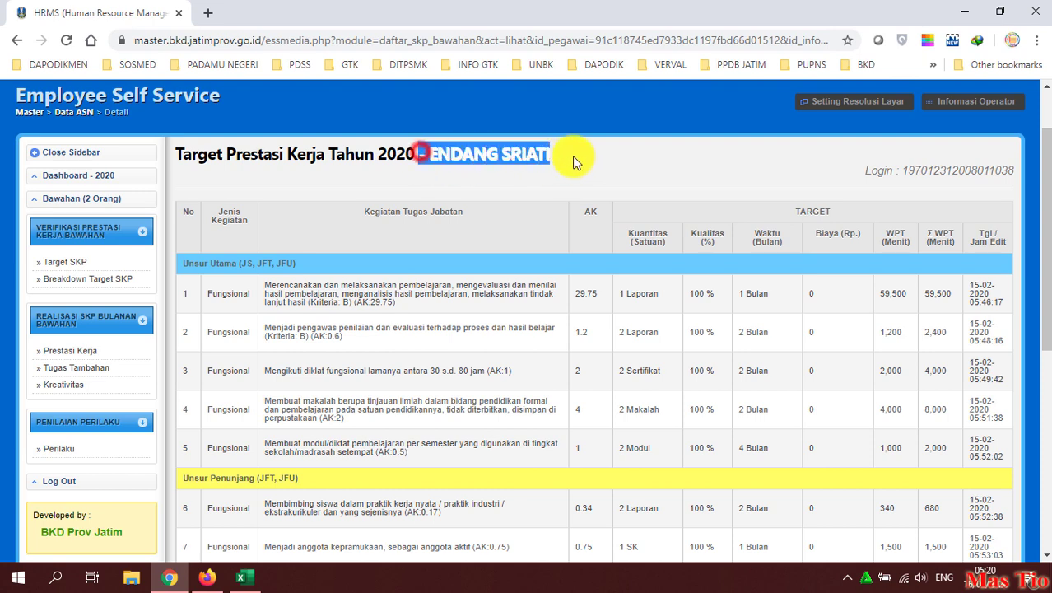
pyautogui.click(583, 153)
pyautogui.scroll(-1, 490, 401)
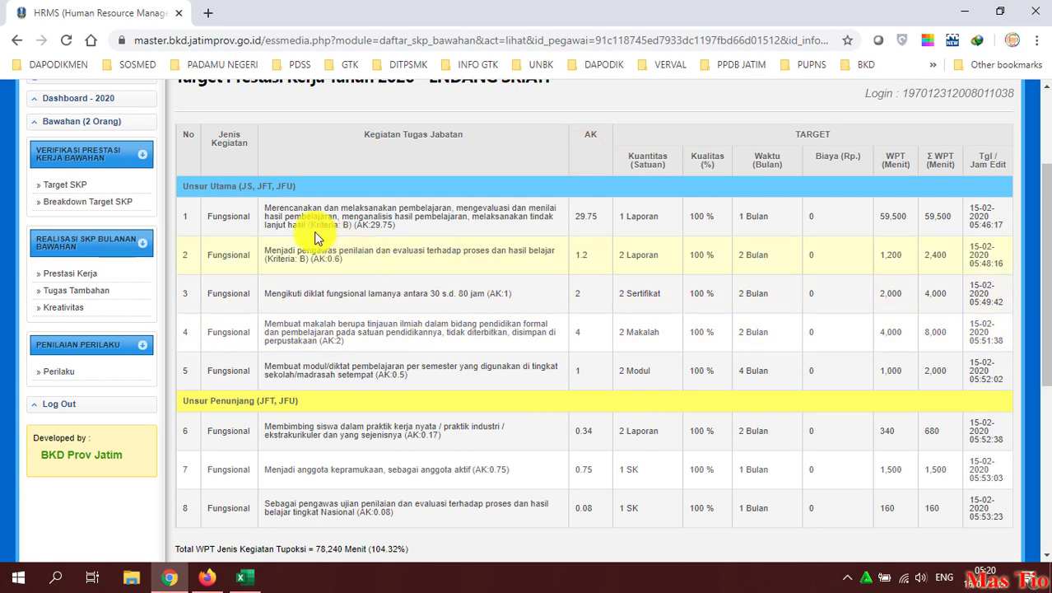
pyautogui.scroll(-1, 216, 419)
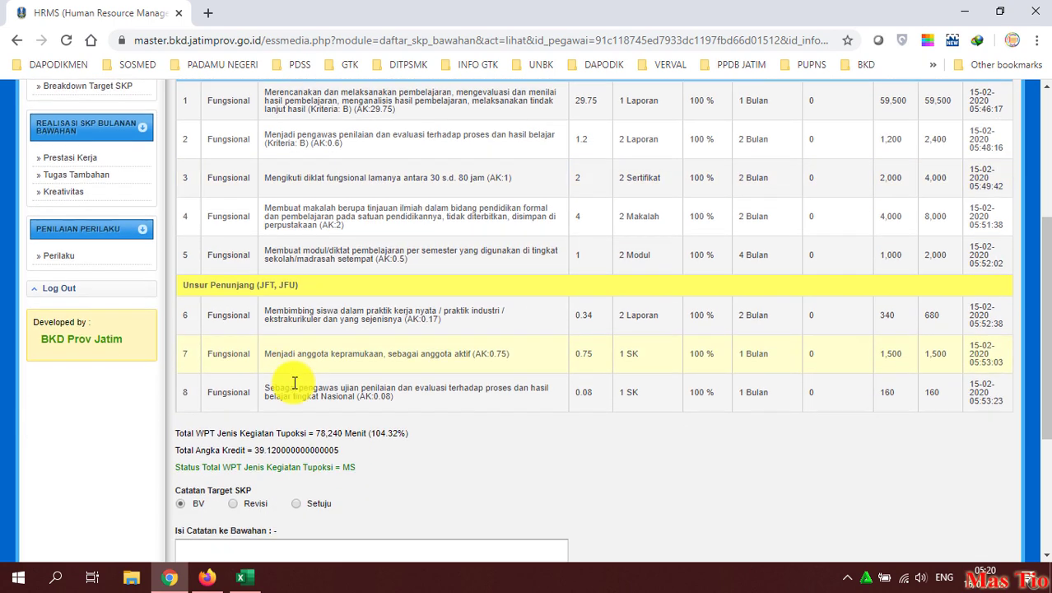
pyautogui.scroll(-1, 246, 404)
pyautogui.moveTo(184, 329); pyautogui.dragTo(187, 154)
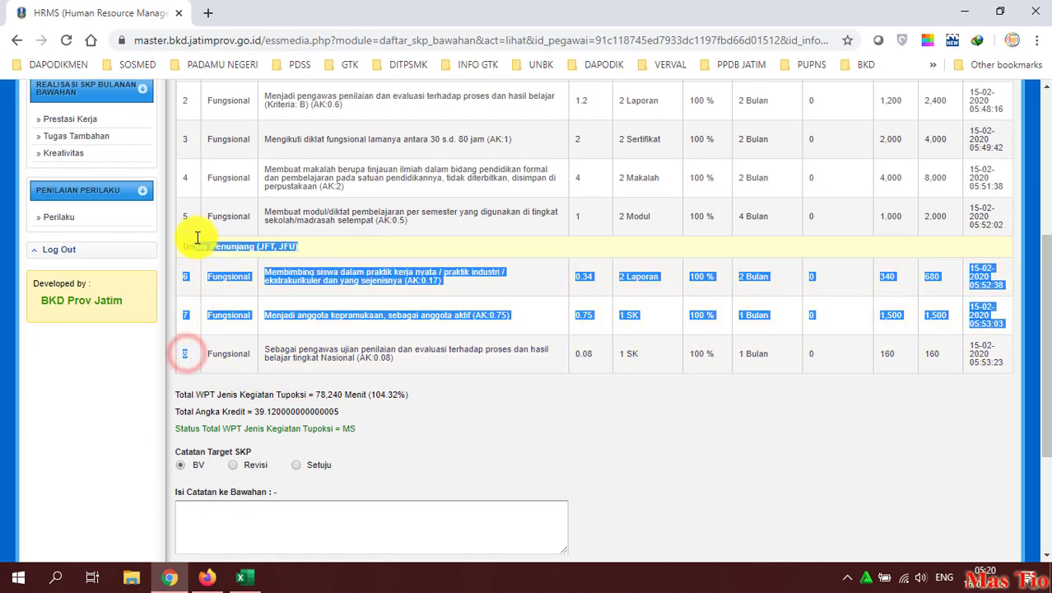
pyautogui.click(318, 189)
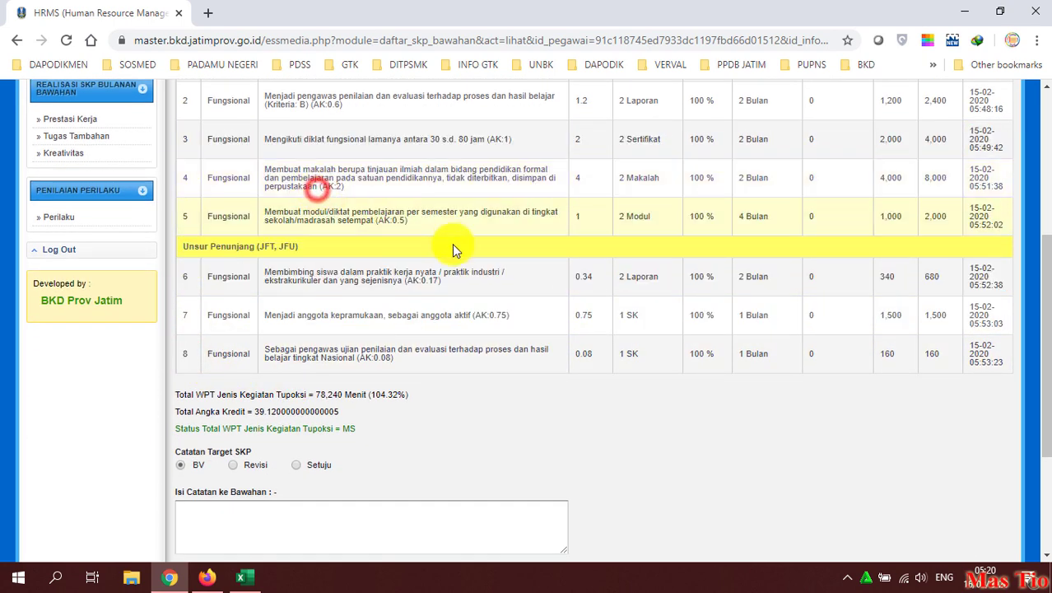
pyautogui.scroll(-1, 576, 379)
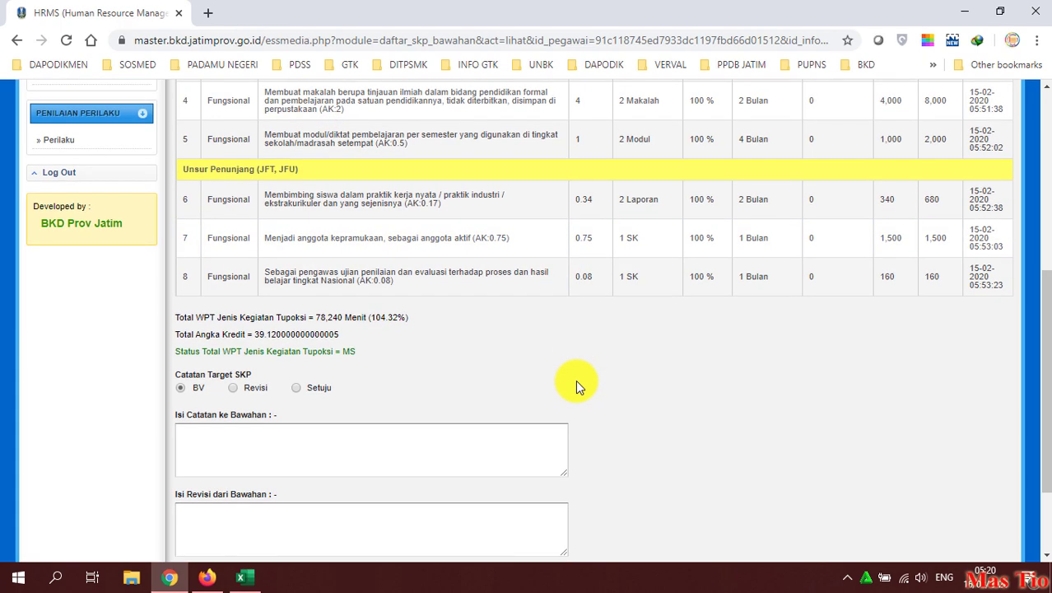
pyautogui.scroll(-1, 574, 360)
pyautogui.scroll(-1, 574, 360)
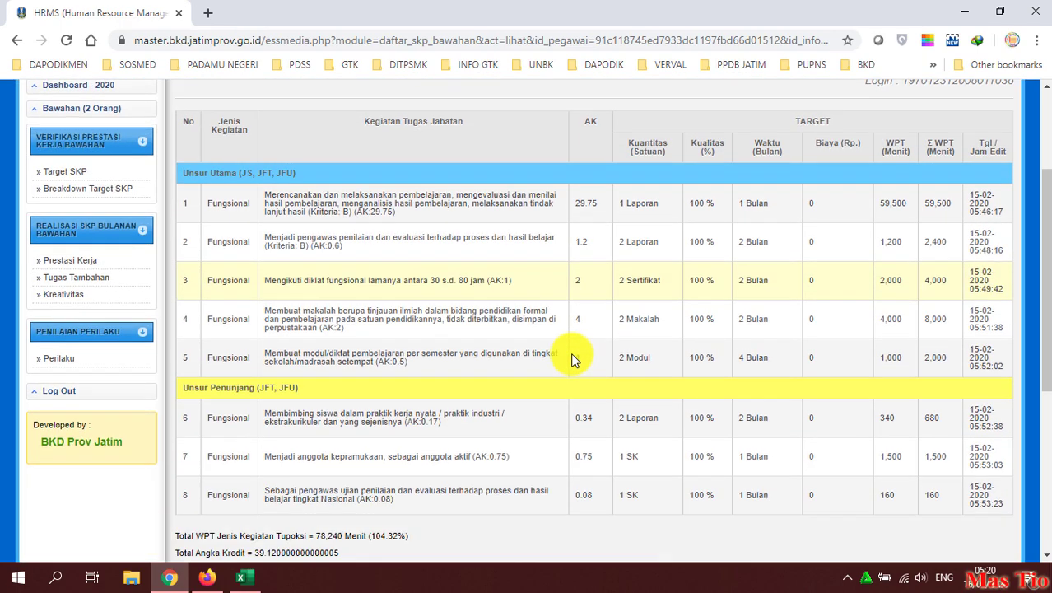
pyautogui.scroll(-2, 574, 360)
pyautogui.scroll(-2, 574, 361)
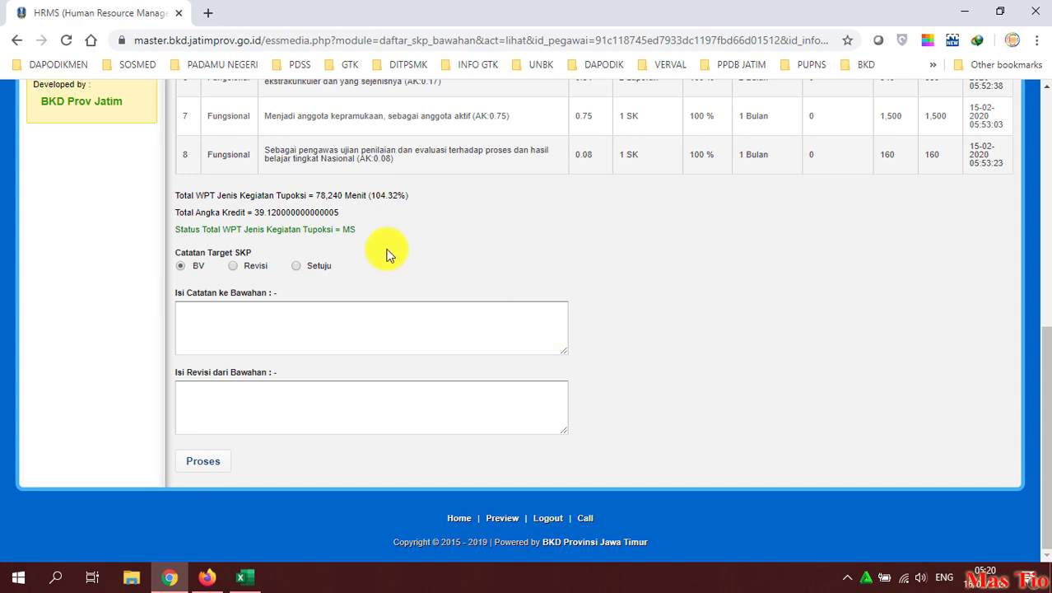
pyautogui.scroll(1, 387, 245)
pyautogui.scroll(2, 387, 245)
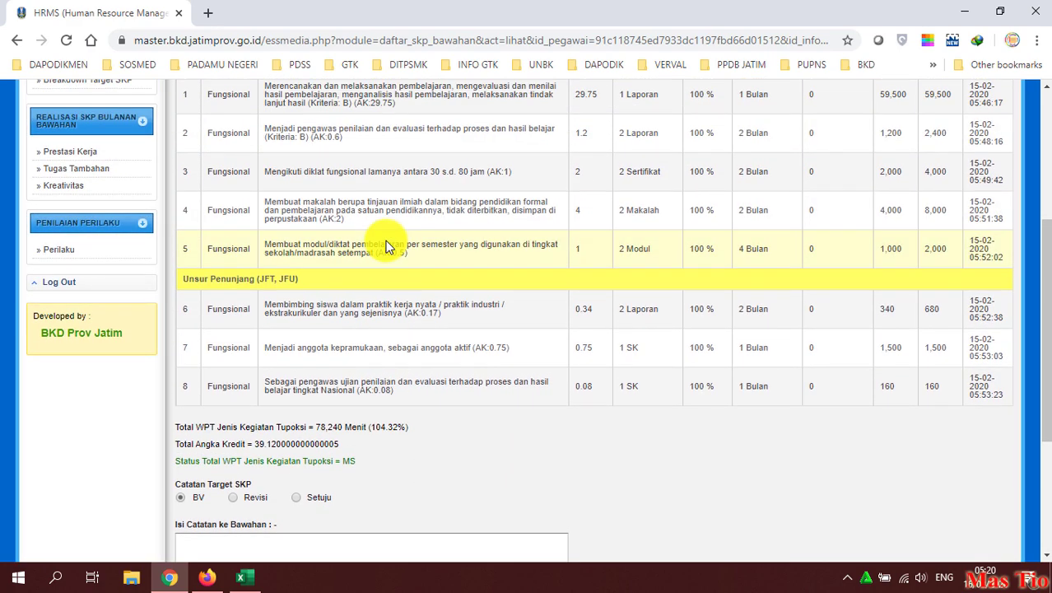
pyautogui.scroll(5, 383, 230)
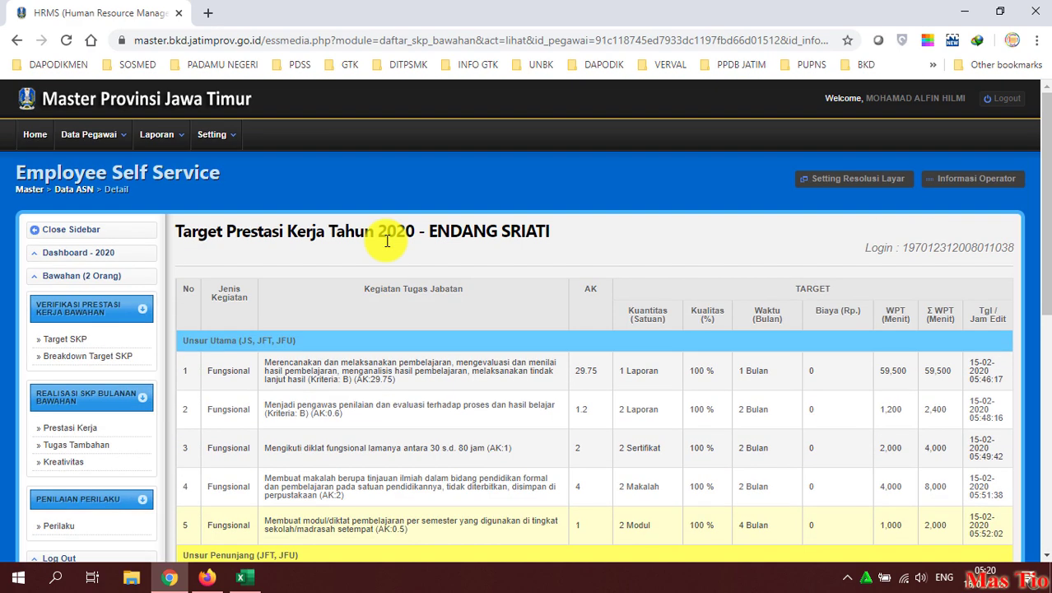
pyautogui.scroll(-2, 461, 263)
pyautogui.scroll(-1, 535, 298)
pyautogui.doubleClick(221, 216)
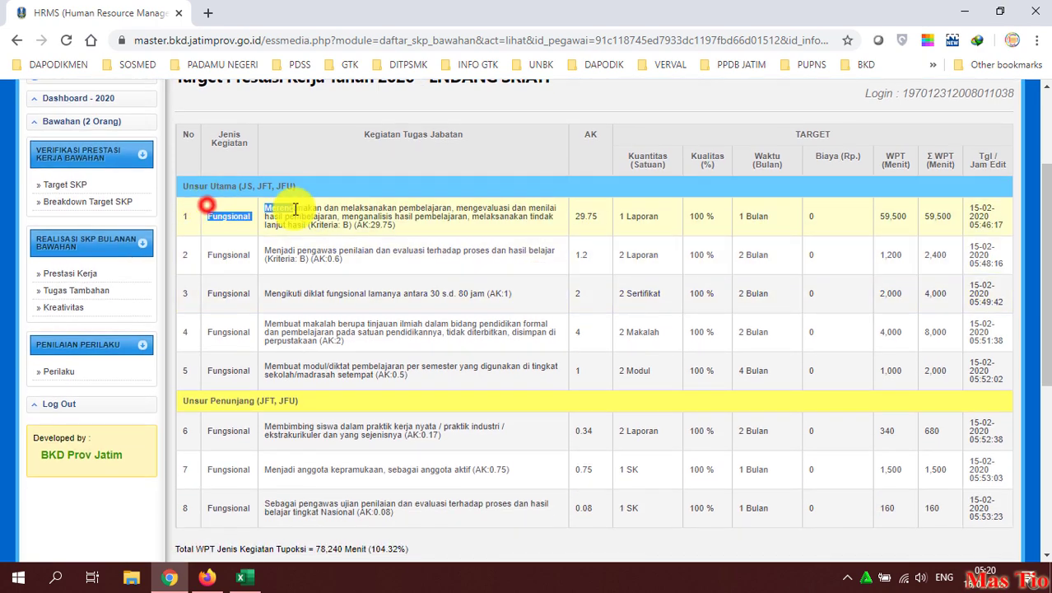
pyautogui.click(344, 237)
pyautogui.scroll(2, 377, 255)
pyautogui.scroll(-3, 404, 291)
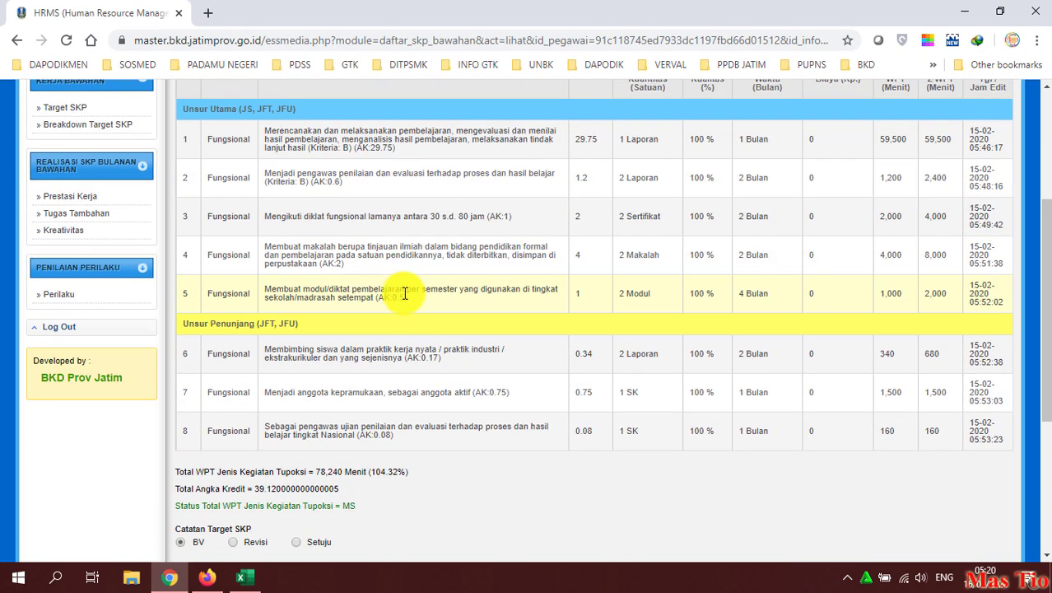
pyautogui.scroll(2, 388, 281)
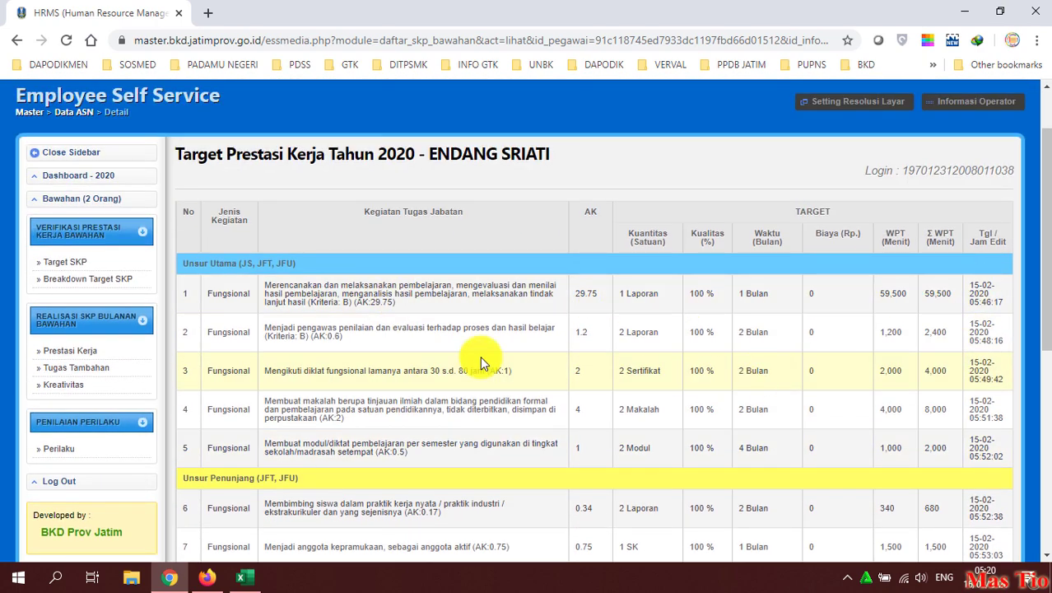
pyautogui.scroll(-1, 348, 354)
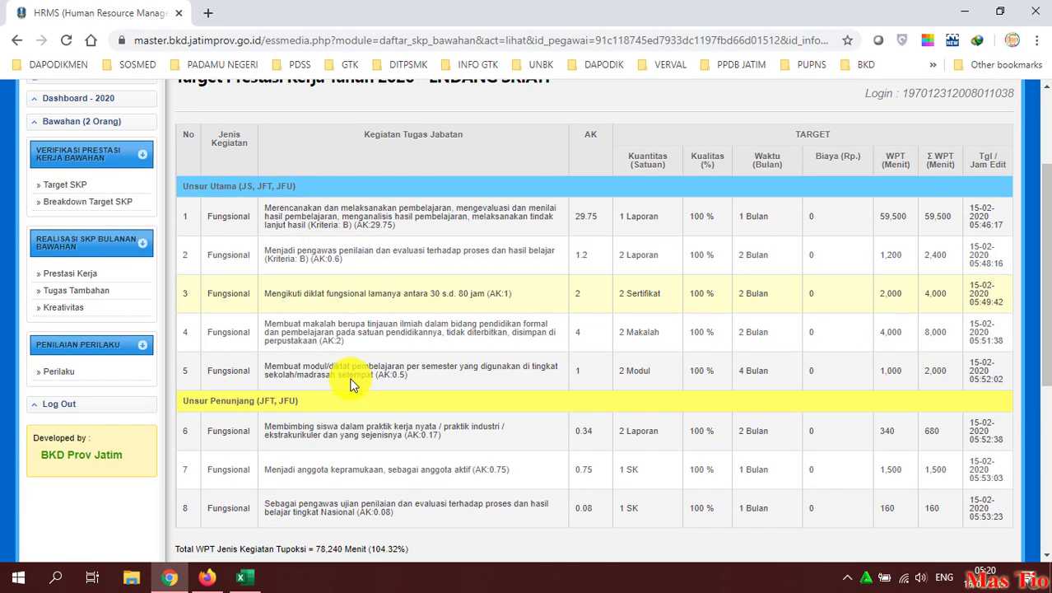
pyautogui.moveTo(337, 217)
pyautogui.mouseDown()
pyautogui.moveTo(375, 210)
pyautogui.moveTo(401, 248)
pyautogui.mouseUp()
pyautogui.scroll(-1, 402, 249)
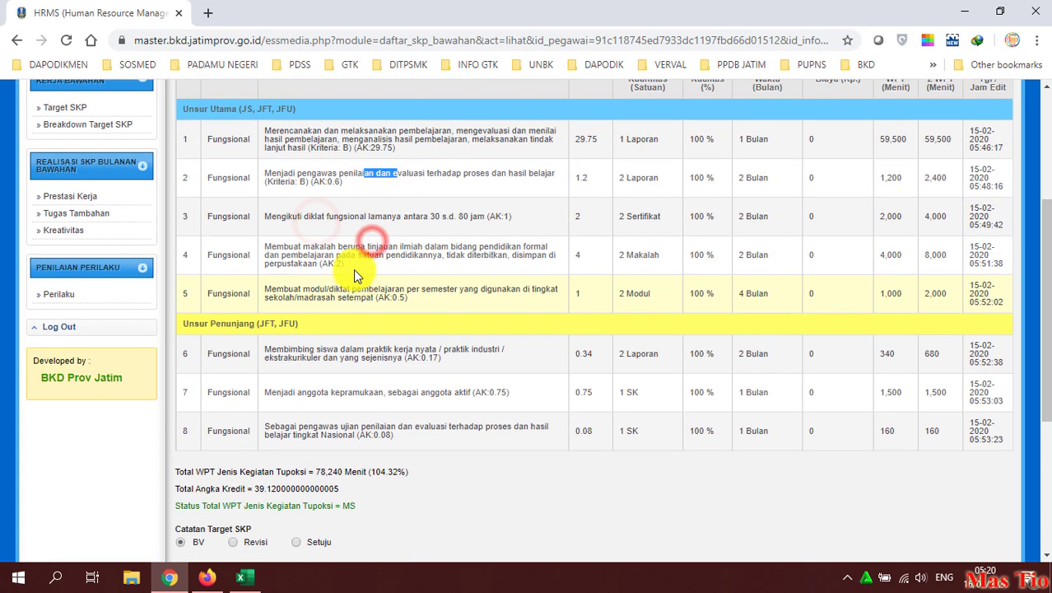
pyautogui.scroll(-2, 357, 265)
pyautogui.scroll(-1, 473, 319)
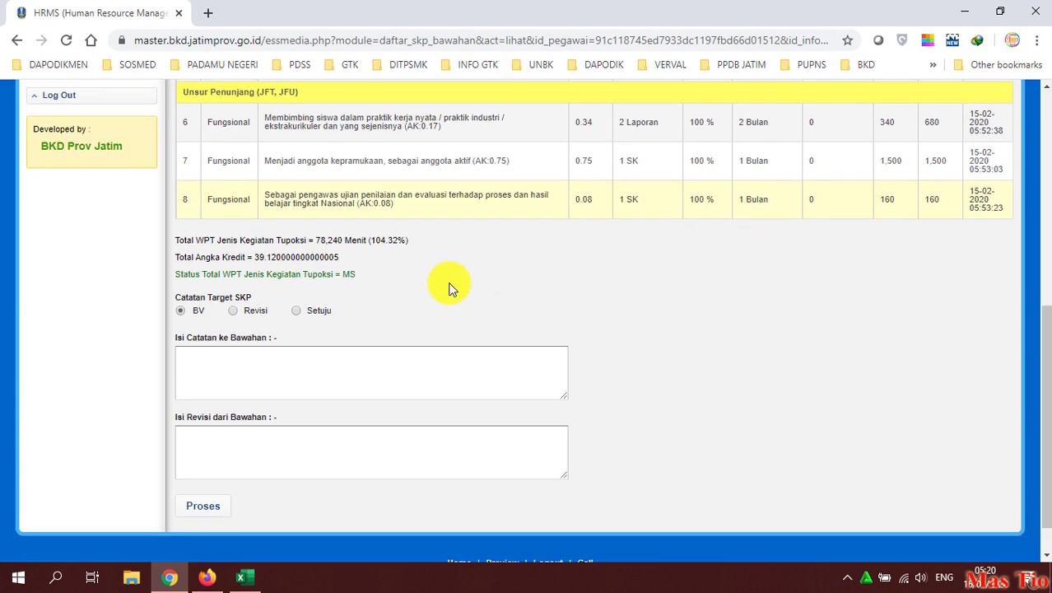
pyautogui.click(261, 371)
pyautogui.click(233, 310)
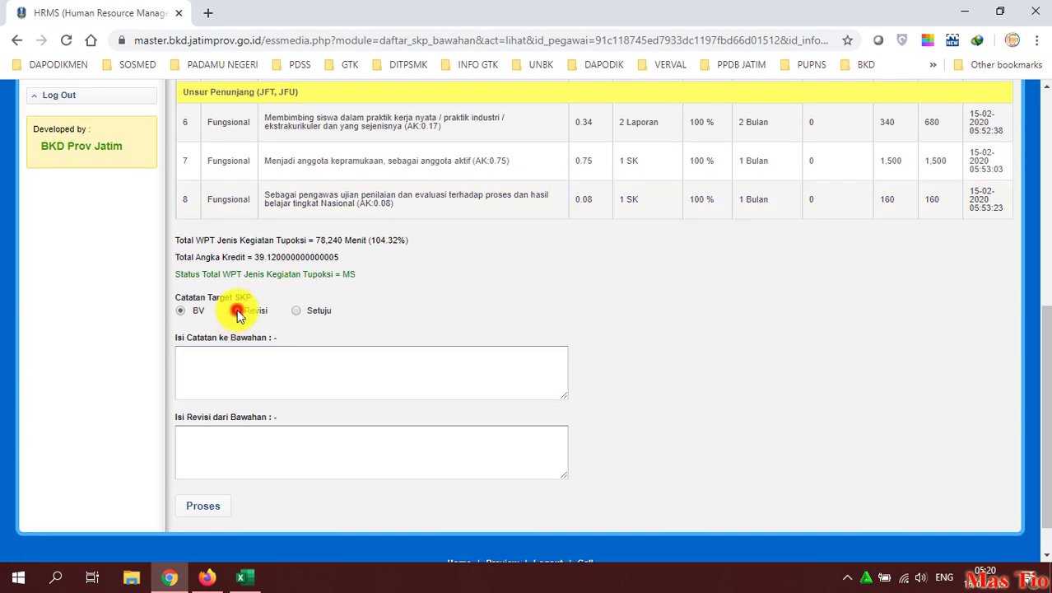
pyautogui.click(298, 311)
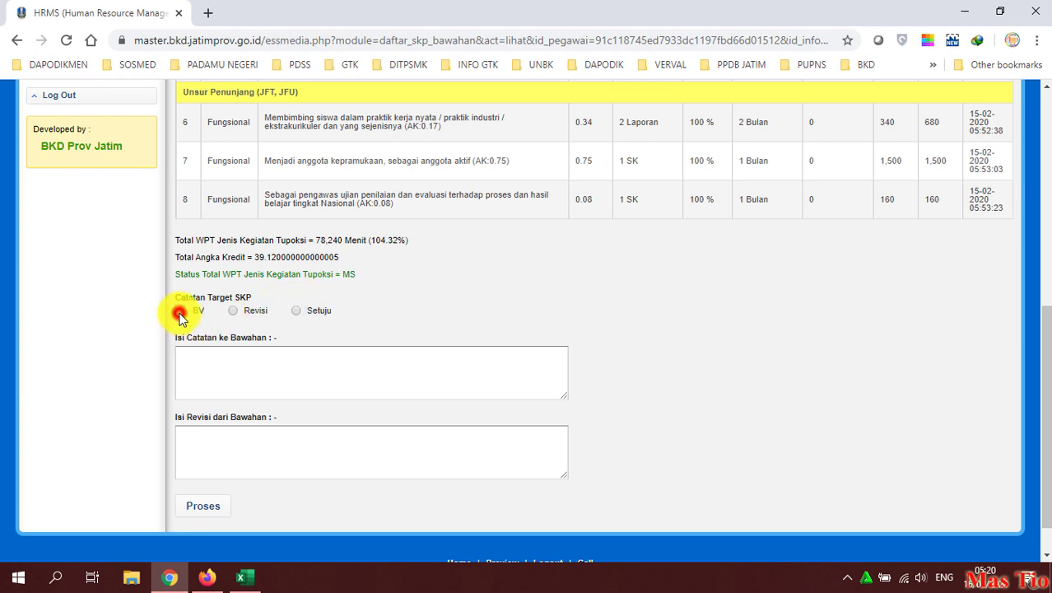
pyautogui.click(206, 357)
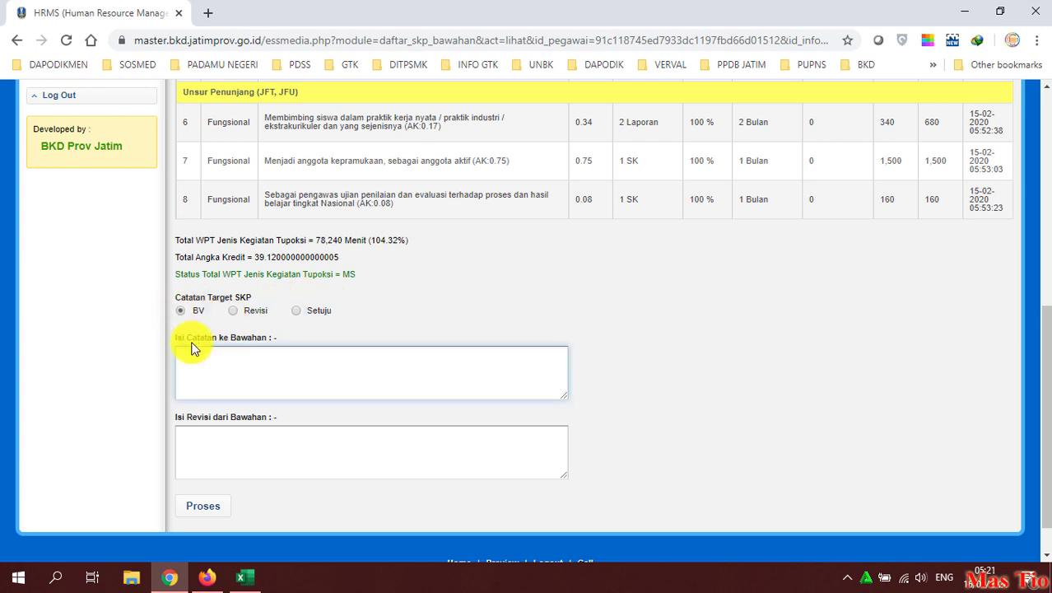
pyautogui.click(207, 577)
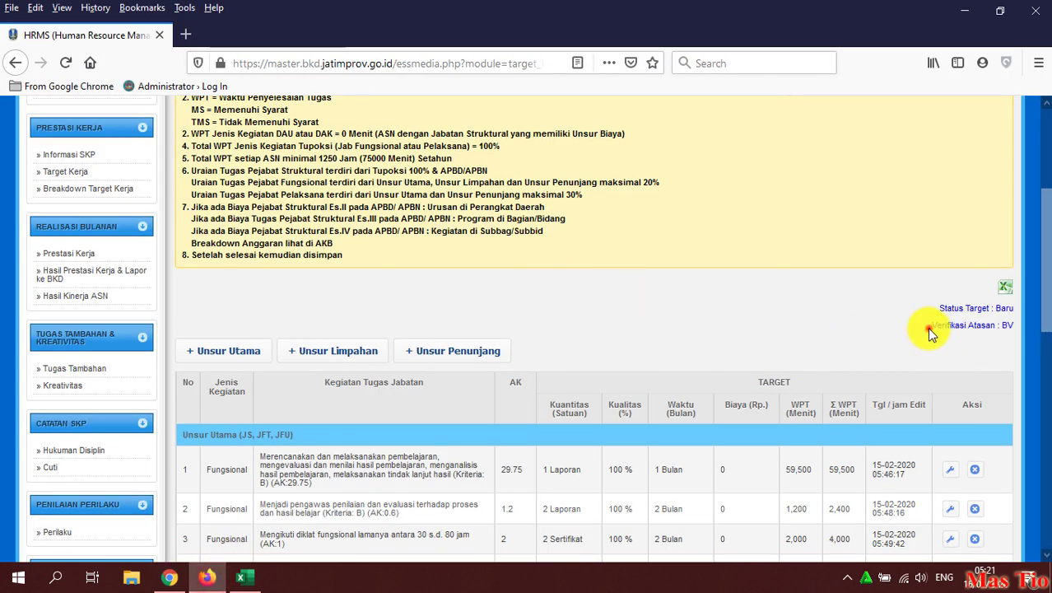
pyautogui.moveTo(927, 326); pyautogui.dragTo(1005, 329)
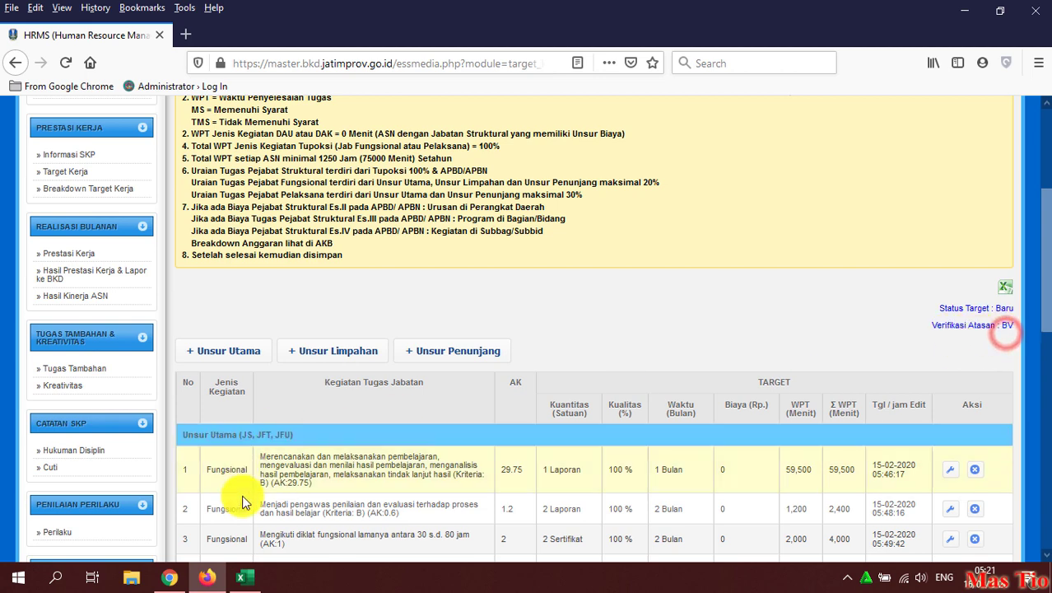
pyautogui.click(168, 577)
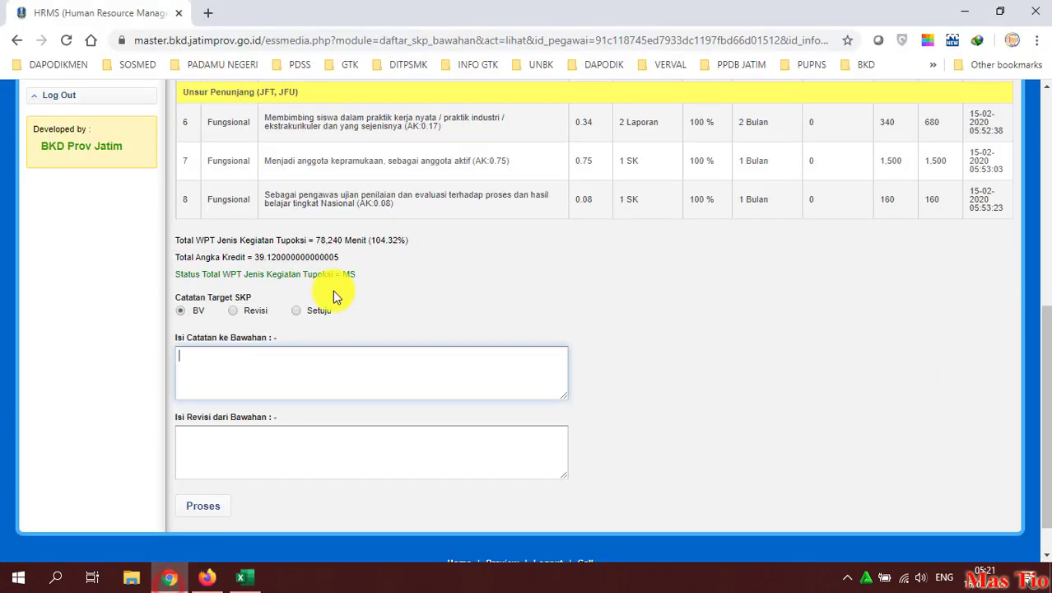
# Step: Mark the subordinate's target as Revisi with the note 'Mohon direvisi,' and submit it
pyautogui.click(374, 284)
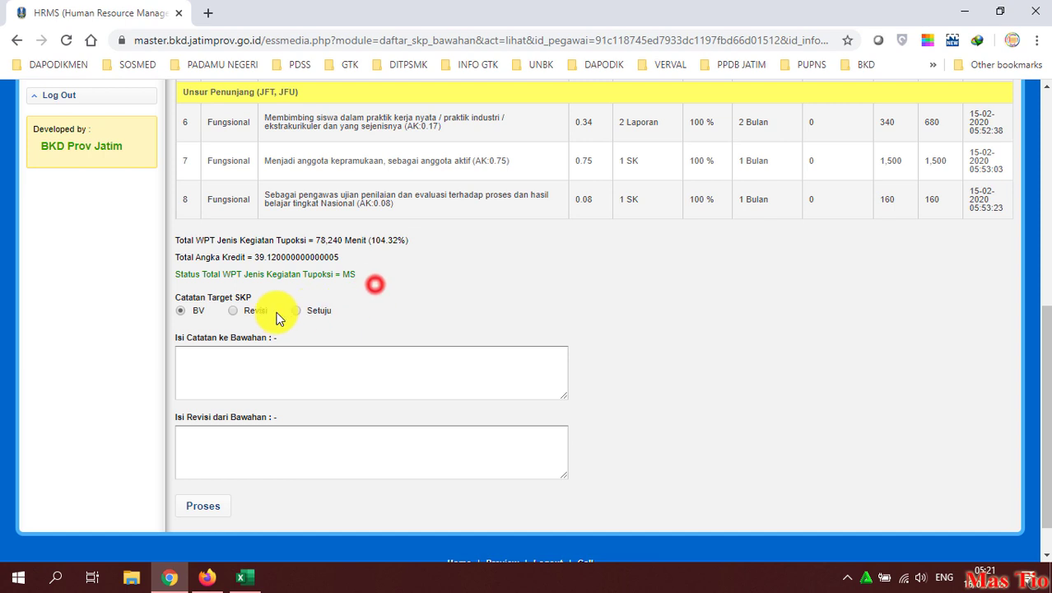
pyautogui.click(233, 310)
pyautogui.click(265, 372)
pyautogui.write('Mohon direvisi.')
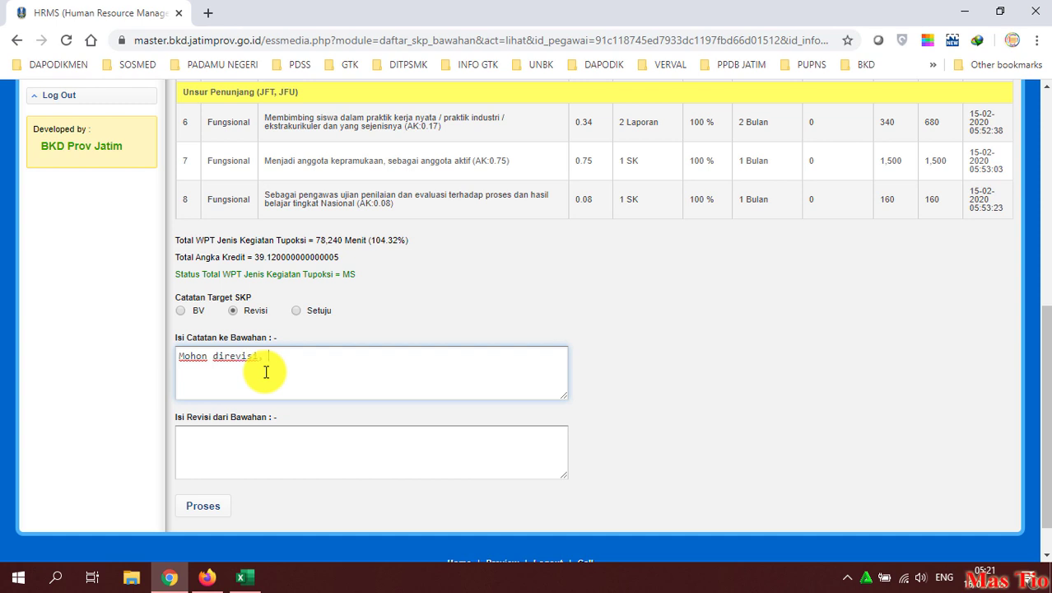
pyautogui.scroll(-1, 265, 372)
pyautogui.click(229, 392)
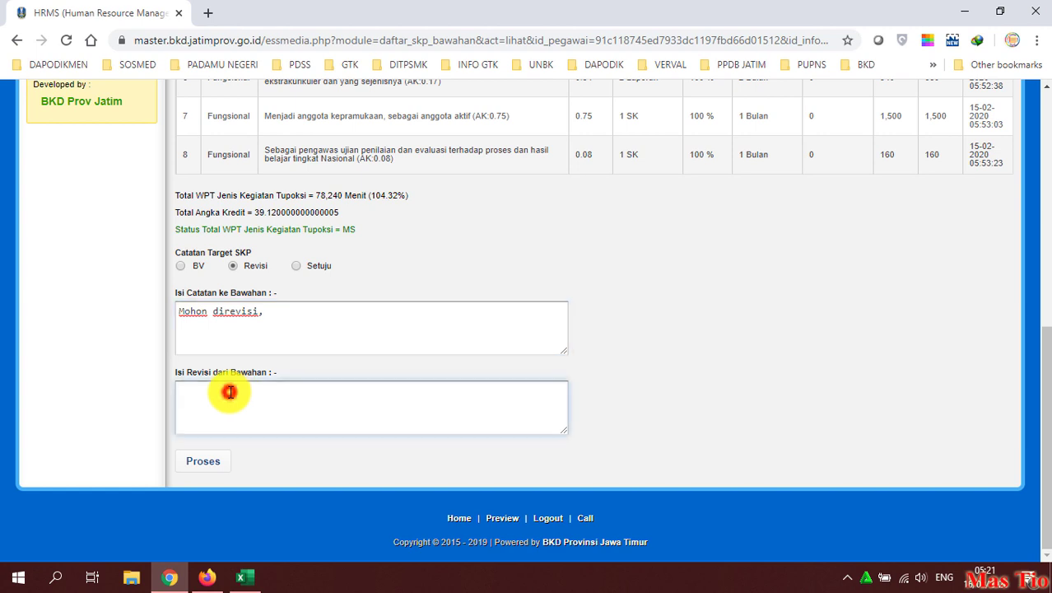
pyautogui.click(209, 464)
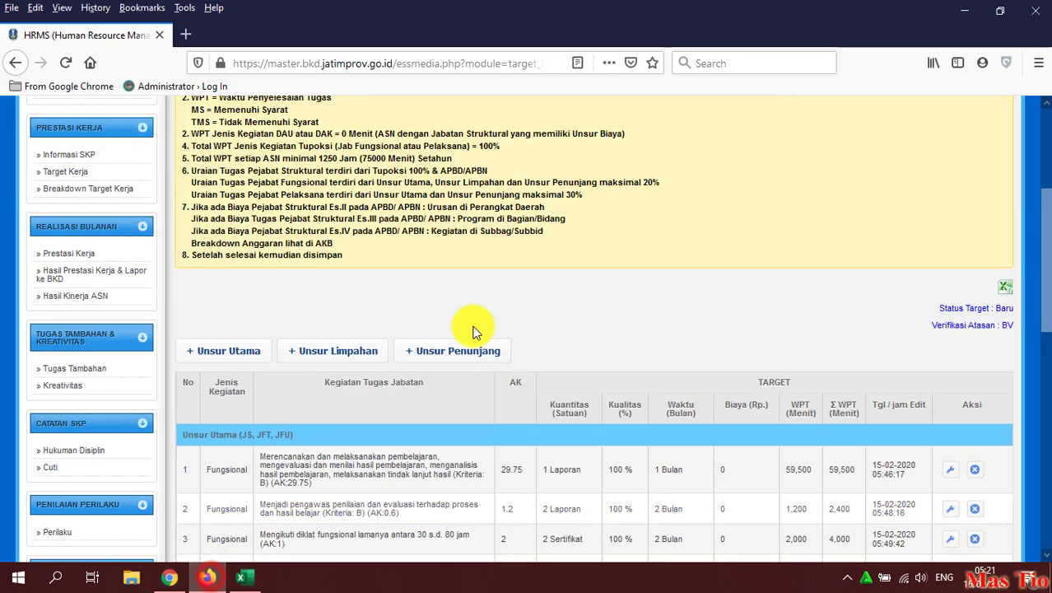
# Step: Reload the subordinate's Target Kerja page and locate the supervisor's note 'Mohon direvisi,'
pyautogui.click(66, 63)
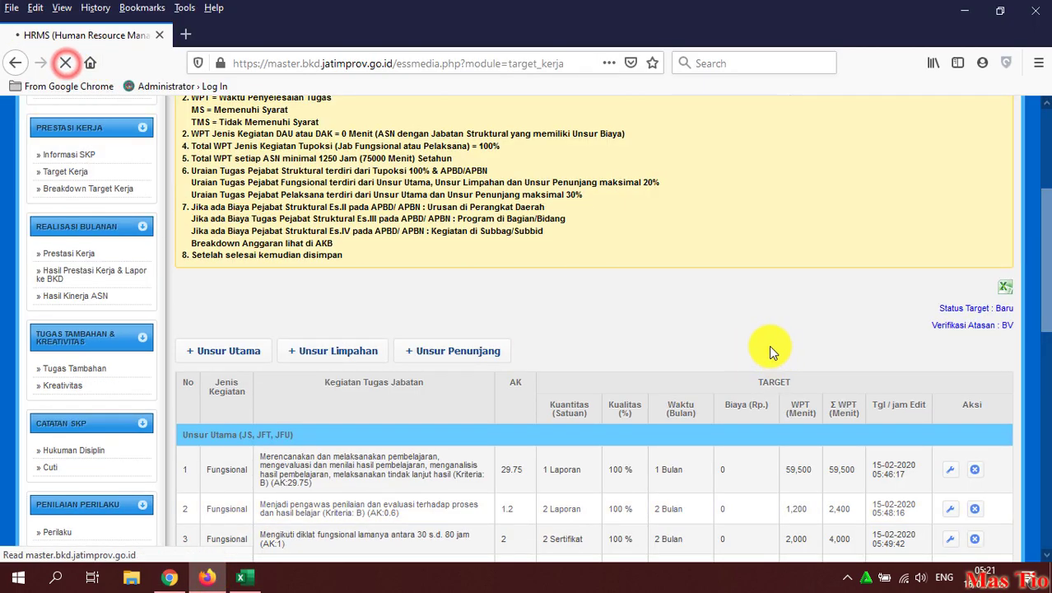
pyautogui.scroll(-3, 609, 340)
pyautogui.scroll(-5, 614, 342)
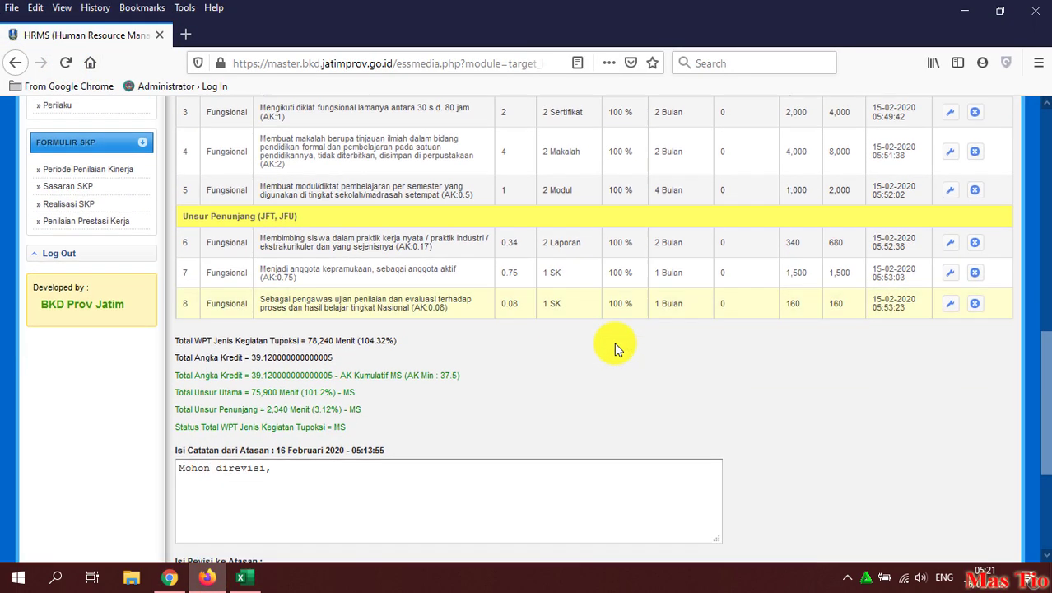
pyautogui.scroll(-3, 614, 341)
pyautogui.moveTo(284, 273); pyautogui.dragTo(195, 251)
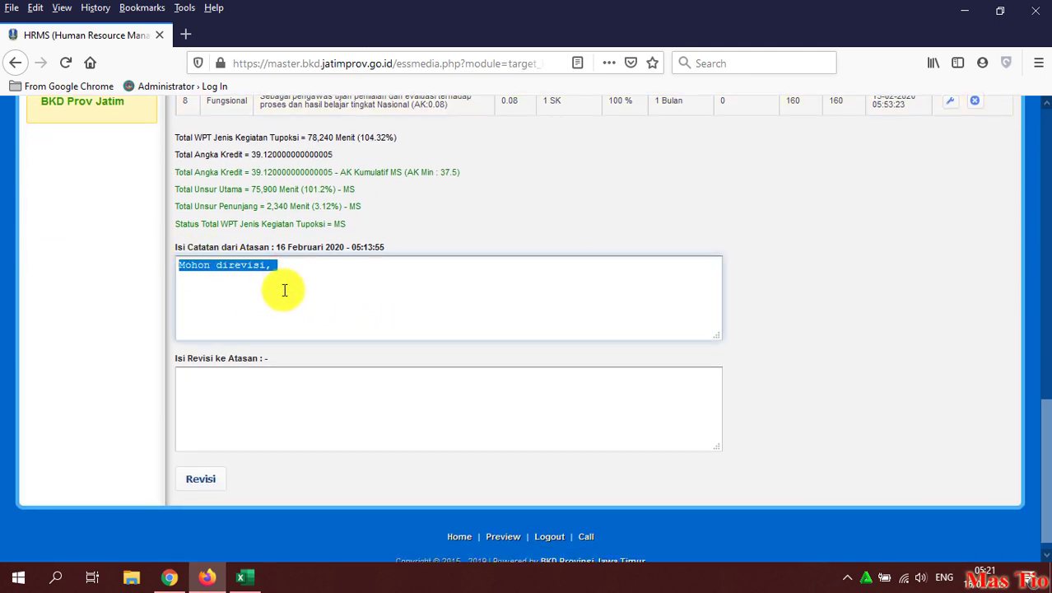
pyautogui.scroll(5, 605, 291)
pyautogui.scroll(4, 819, 352)
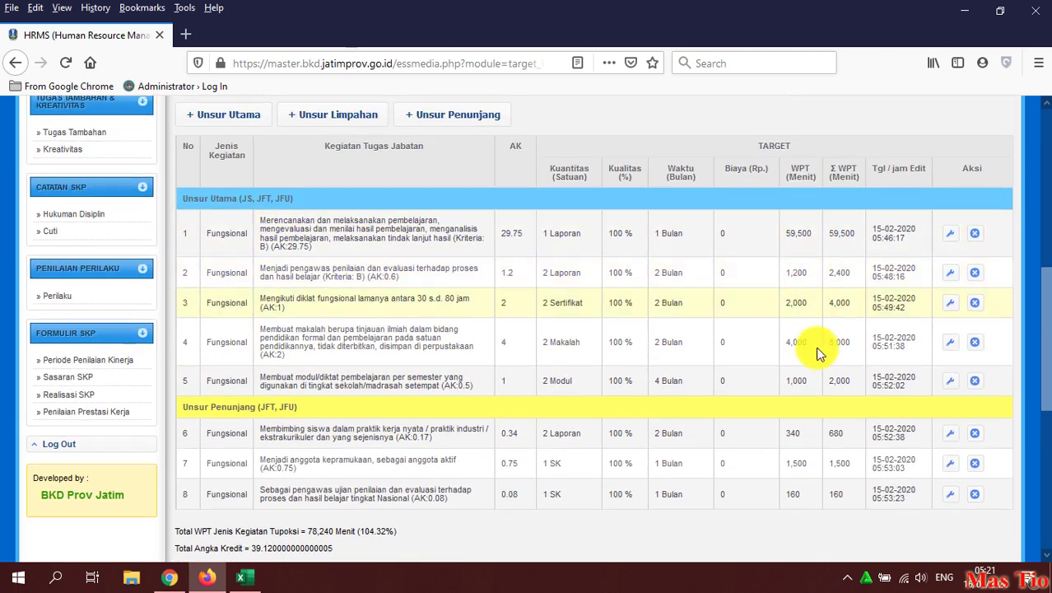
pyautogui.scroll(-3, 631, 379)
pyautogui.scroll(-1, 629, 354)
pyautogui.scroll(-1, 626, 360)
pyautogui.scroll(8, 770, 342)
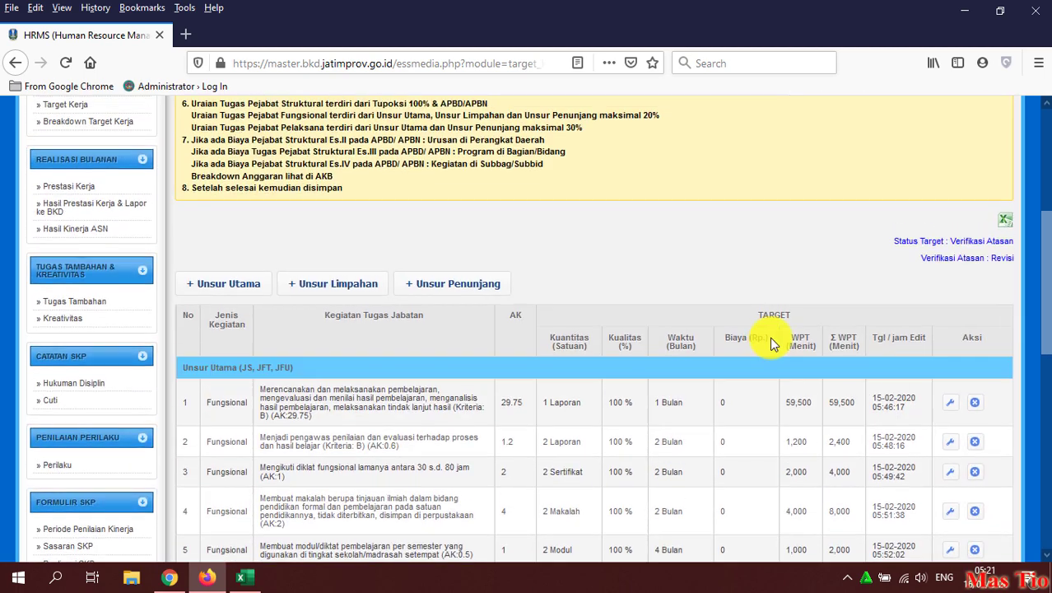
pyautogui.scroll(2, 996, 409)
# Step: Confirm Verifikasi Atasan shows Revisi and begin the reply 'Sudah Kita Perbaiki, Mohon dicek Kembali'
pyautogui.click(995, 328)
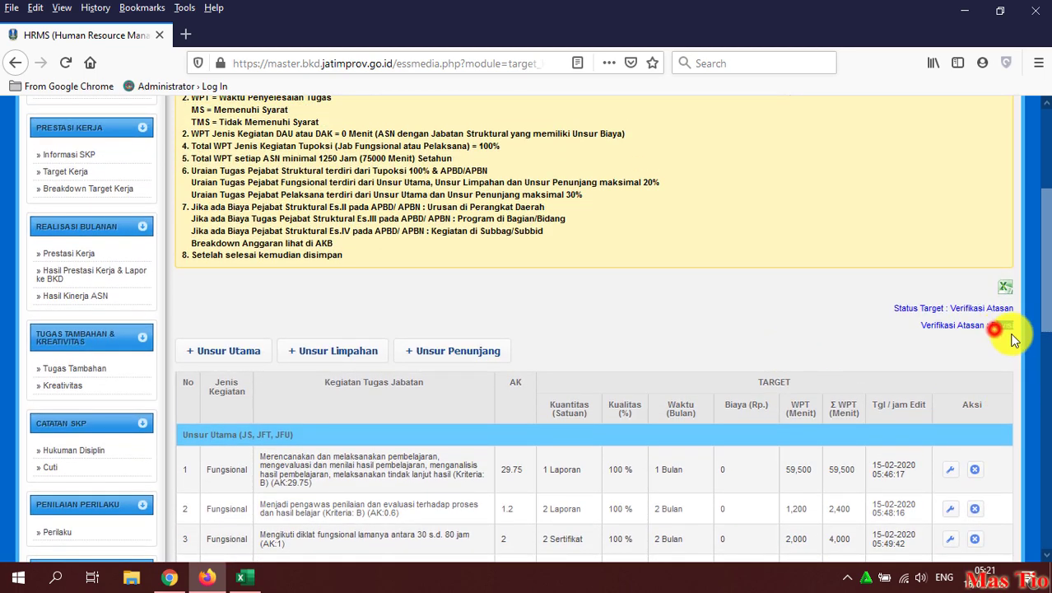
pyautogui.click(925, 322)
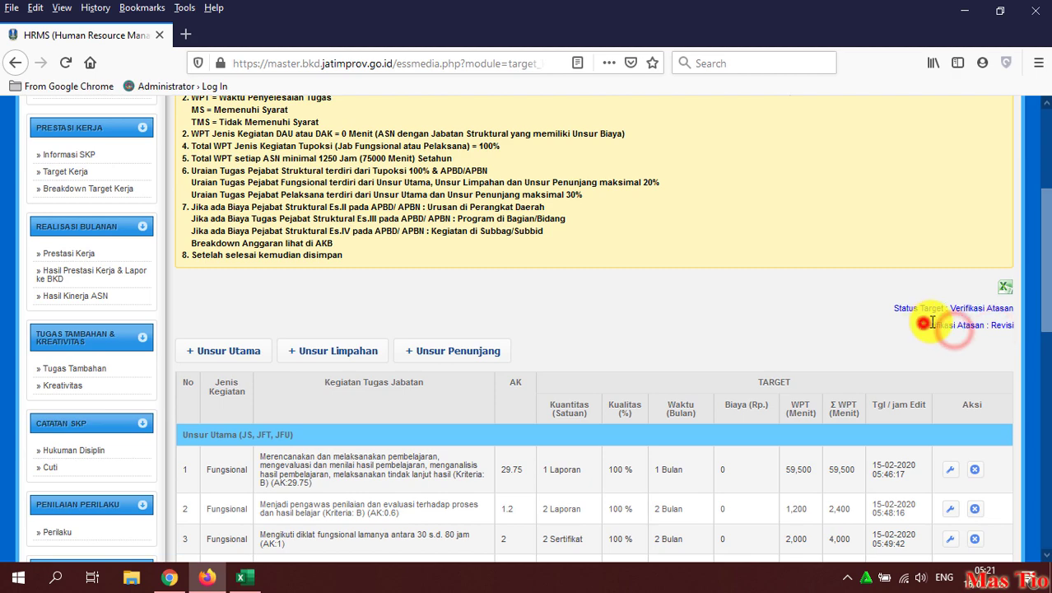
pyautogui.tripleClick(1003, 319)
pyautogui.click(982, 342)
pyautogui.scroll(-3, 456, 322)
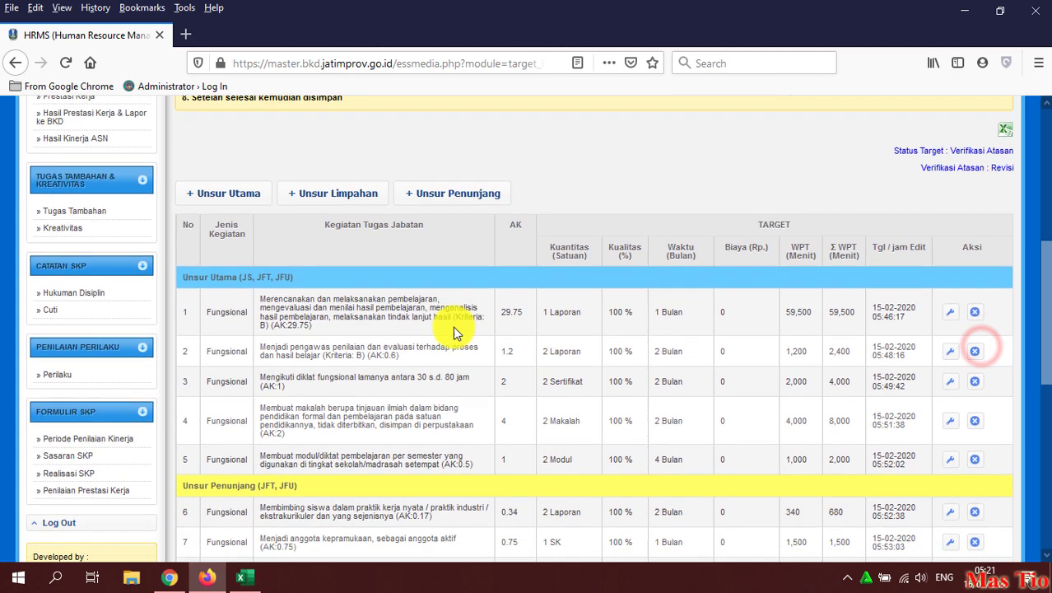
pyautogui.scroll(-6, 452, 330)
pyautogui.scroll(-3, 453, 336)
pyautogui.click(216, 379)
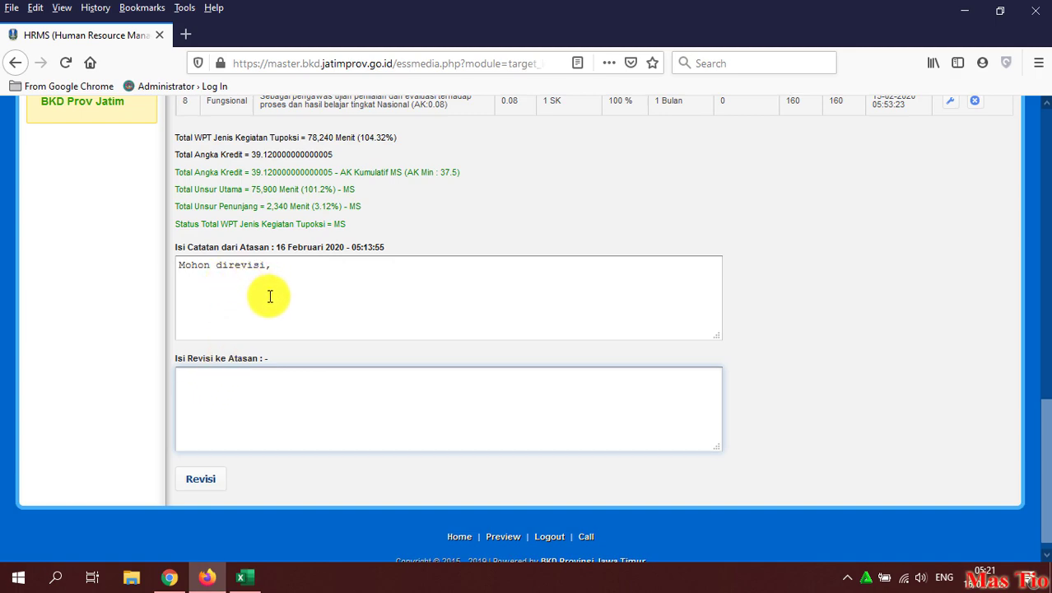
pyautogui.scroll(3, 412, 310)
pyautogui.scroll(5, 486, 346)
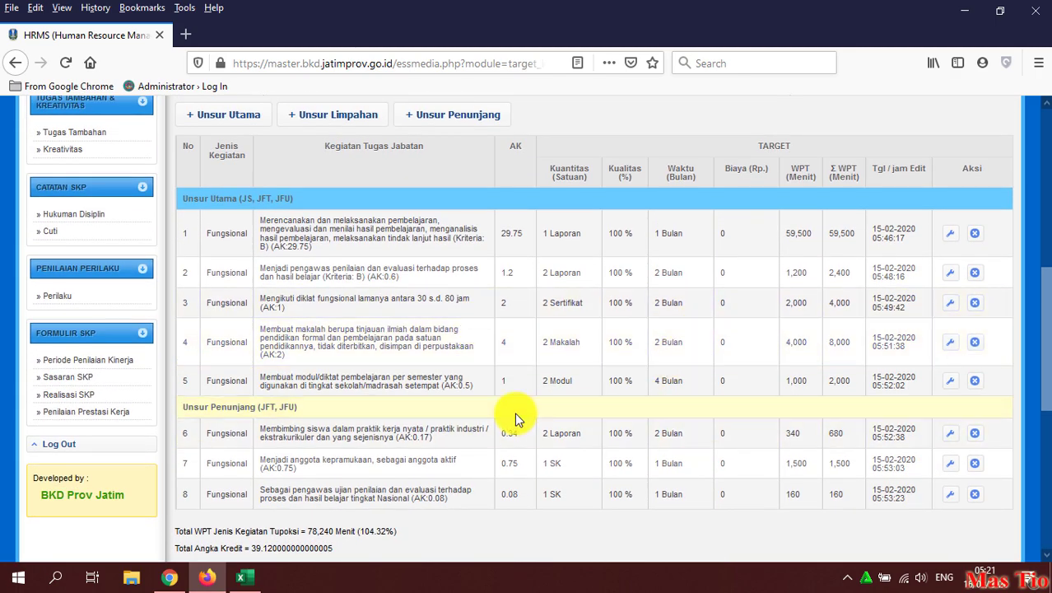
pyautogui.scroll(-3, 494, 396)
pyautogui.scroll(-3, 563, 429)
pyautogui.scroll(5, 823, 314)
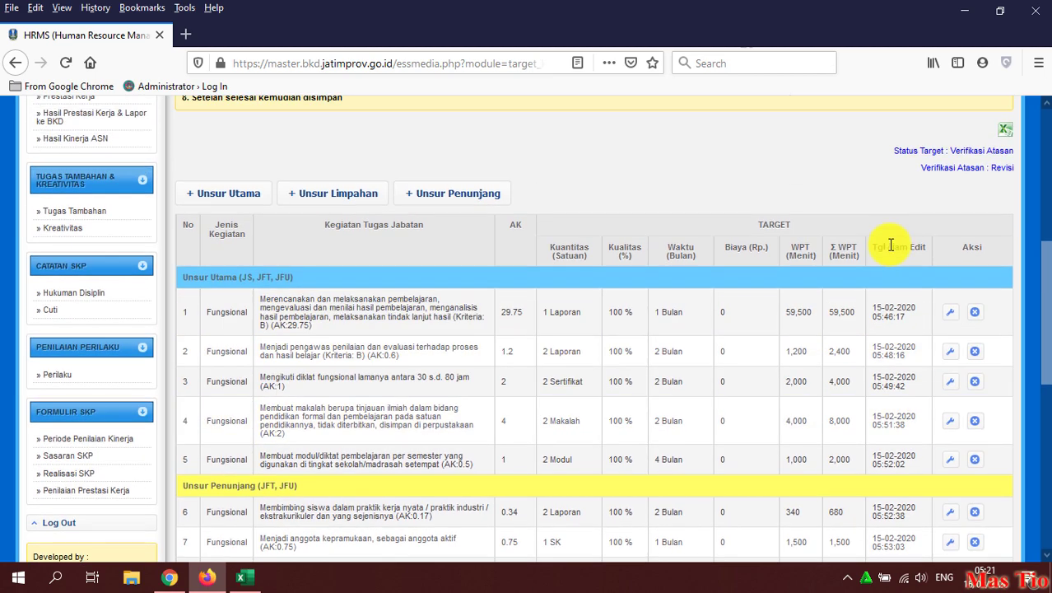
pyautogui.scroll(-1, 615, 375)
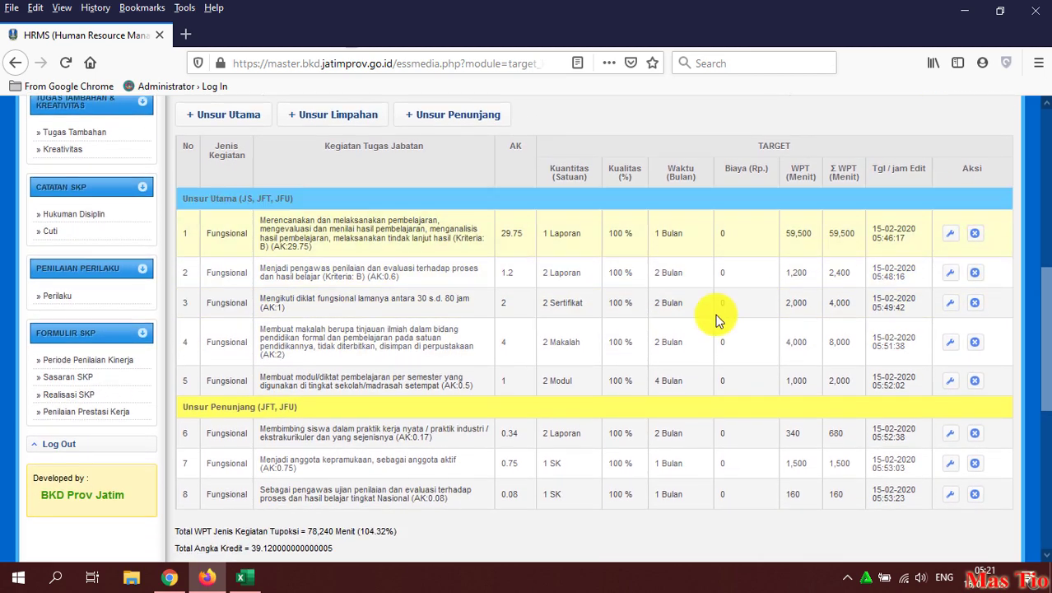
pyautogui.scroll(-2, 188, 344)
pyautogui.scroll(-2, 188, 345)
pyautogui.scroll(-1, 228, 411)
# Step: Submit the reply 'Sudah Kita Perbaiki, Mohon dicek Kembali' to the supervisor as a Revisi
pyautogui.click(207, 395)
pyautogui.write('Sudah Kita Perbaiki, Mohon dicek Kembali')
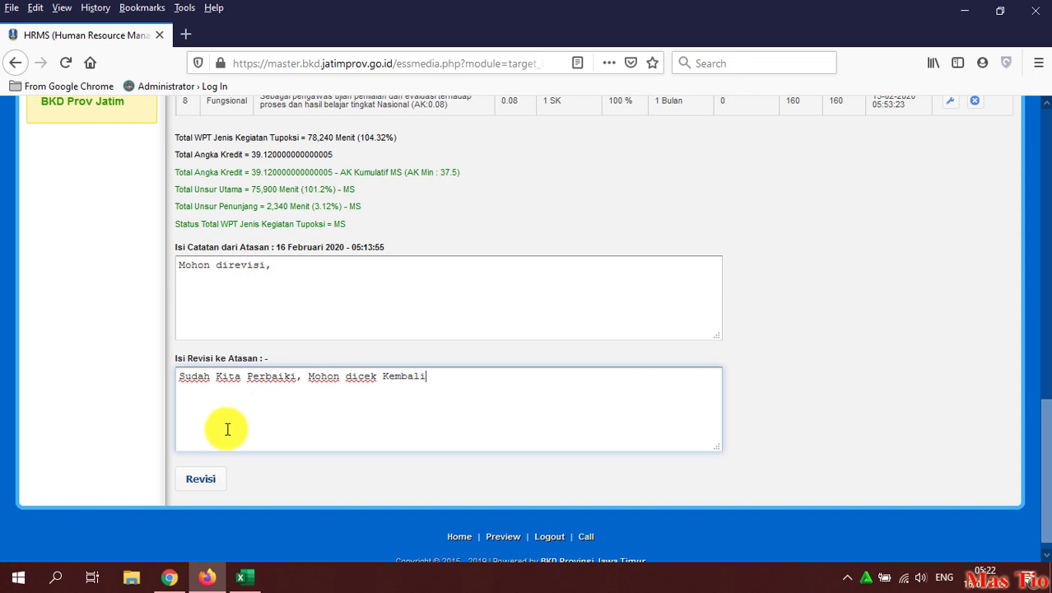
pyautogui.click(200, 480)
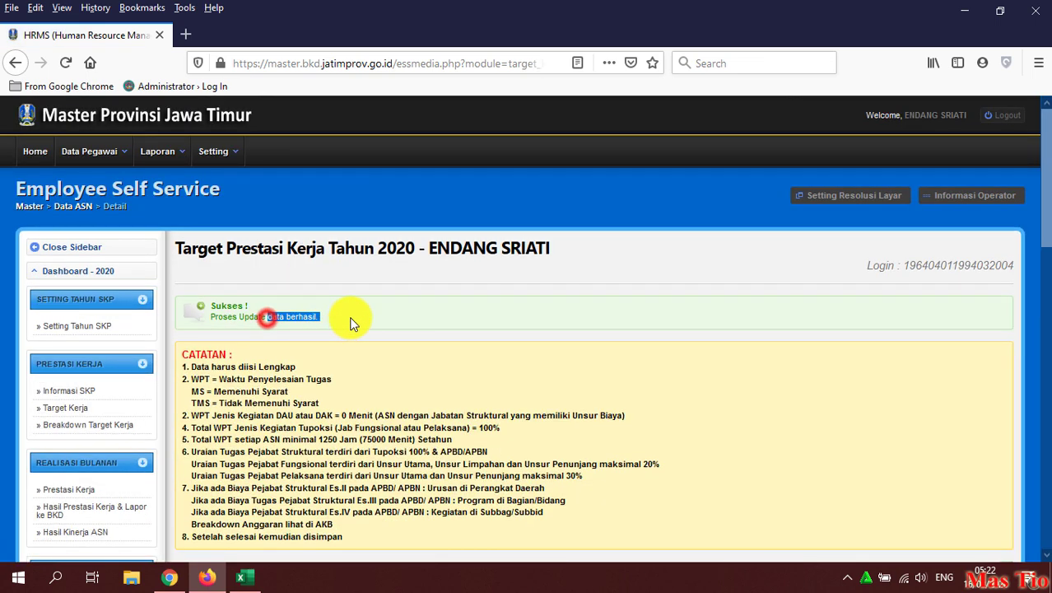
# Step: In the supervisor's Chrome session, reload the subordinate list and open the subordinate's target detail
pyautogui.click(169, 577)
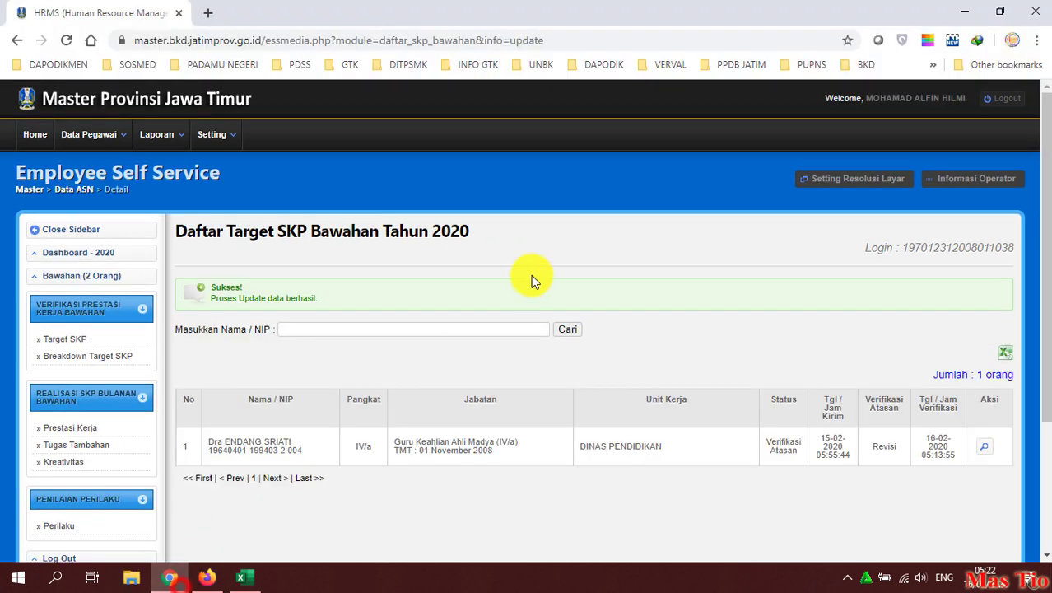
pyautogui.click(66, 39)
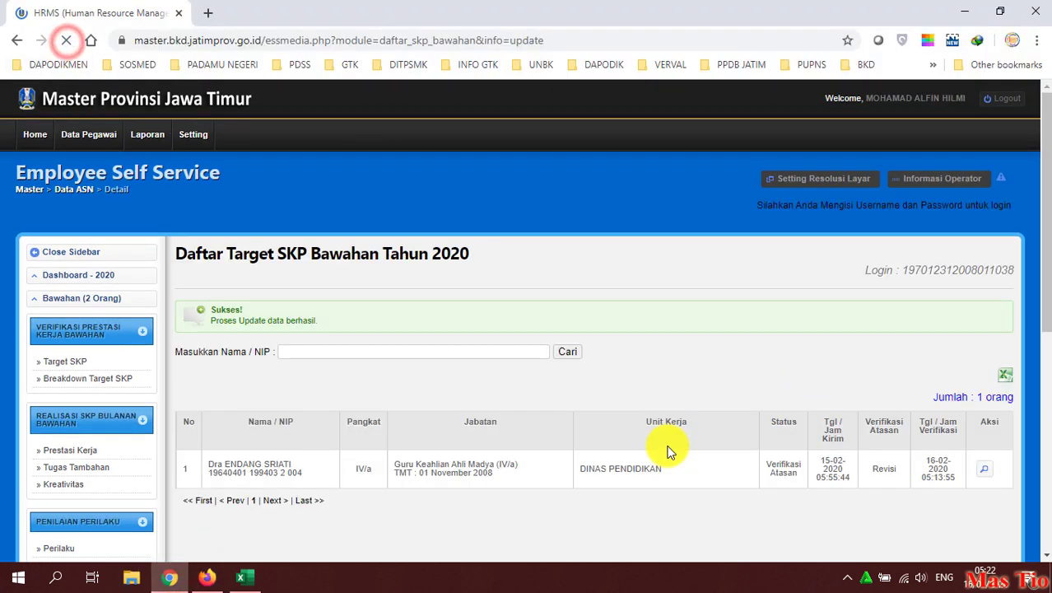
pyautogui.scroll(-2, 535, 387)
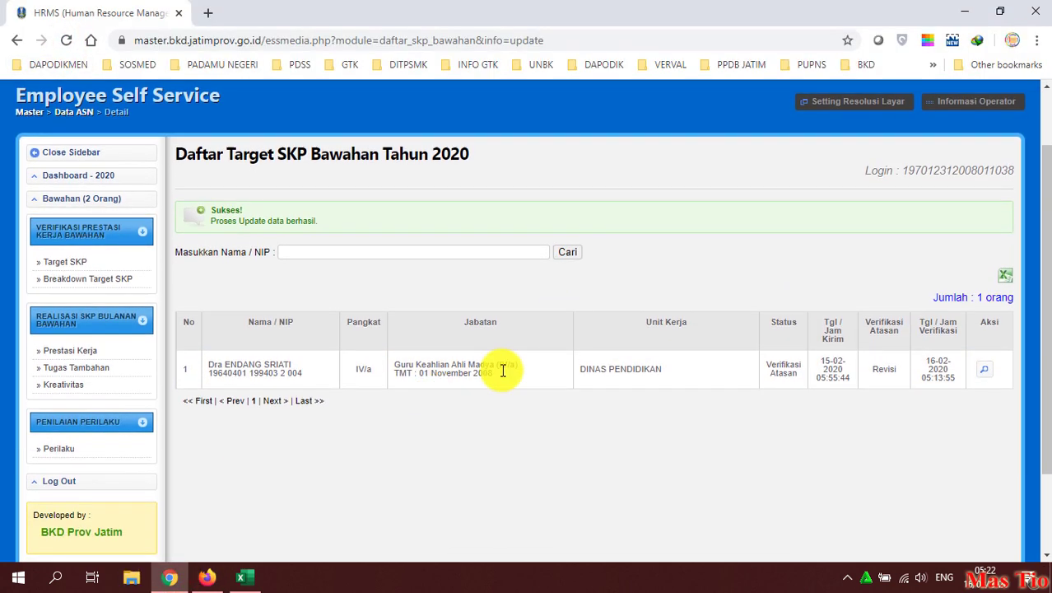
pyautogui.click(986, 374)
# Step: Scroll through the targets and read the reply 'Sudah Kita Perbaiki, Mohon dicek Kembali'
pyautogui.scroll(-6, 482, 354)
pyautogui.scroll(-1, 491, 370)
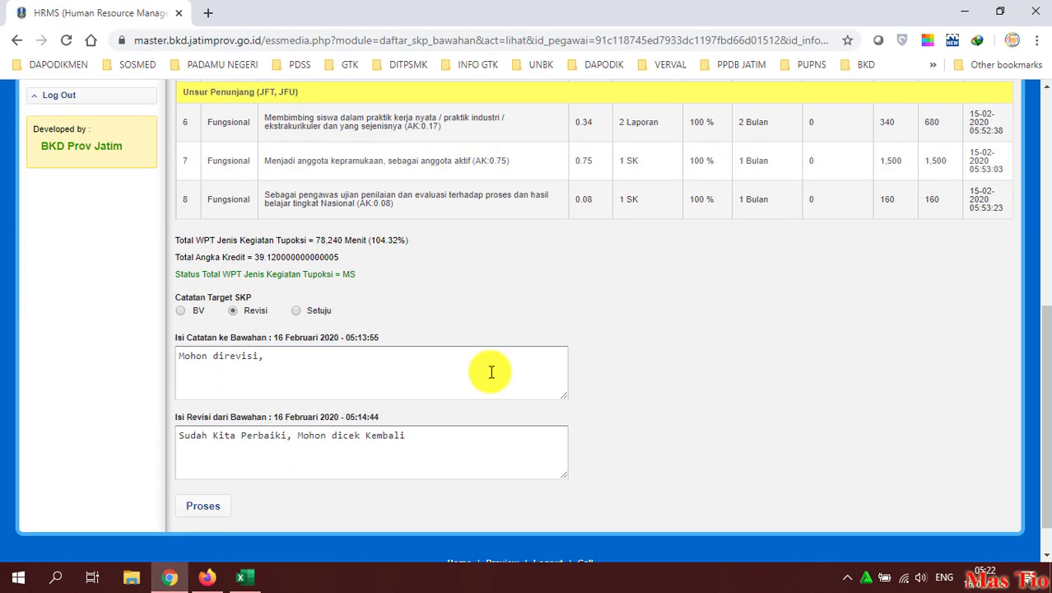
pyautogui.moveTo(188, 436); pyautogui.dragTo(441, 455)
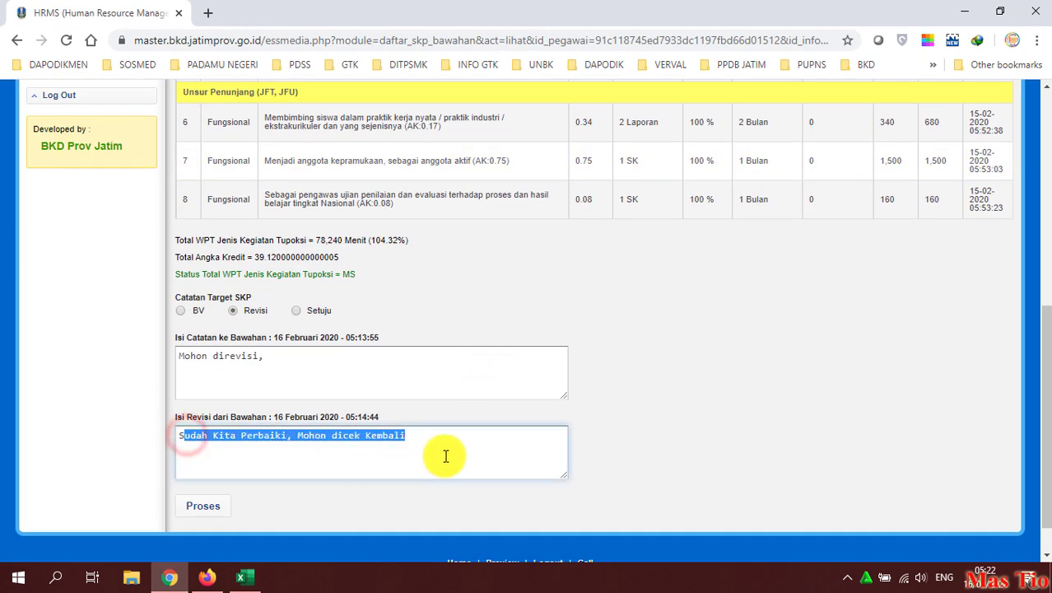
pyautogui.click(601, 433)
pyautogui.scroll(1, 600, 436)
pyautogui.scroll(4, 592, 432)
pyautogui.scroll(1, 597, 395)
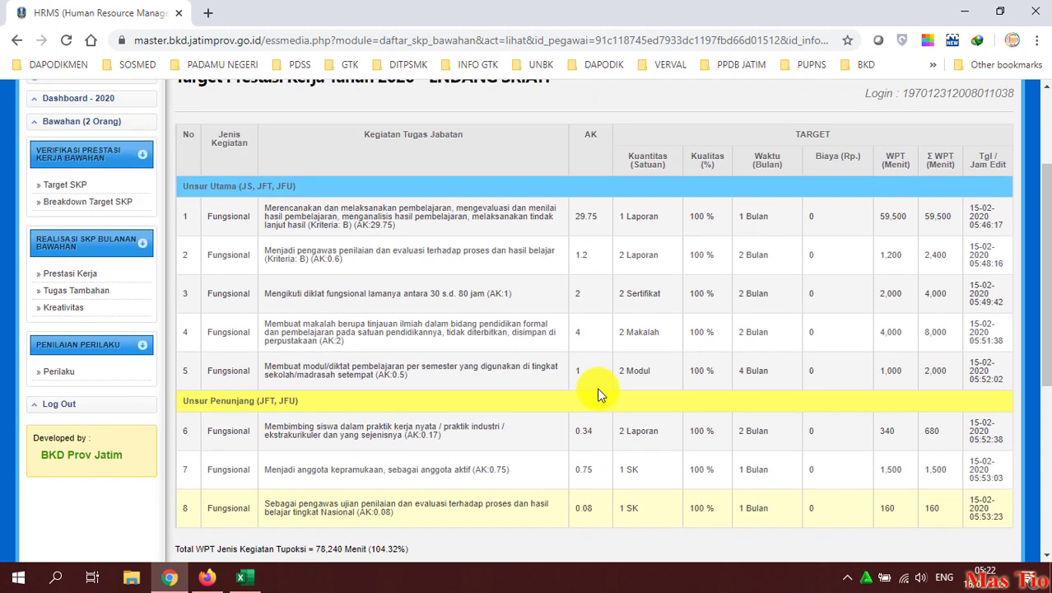
pyautogui.scroll(1, 671, 268)
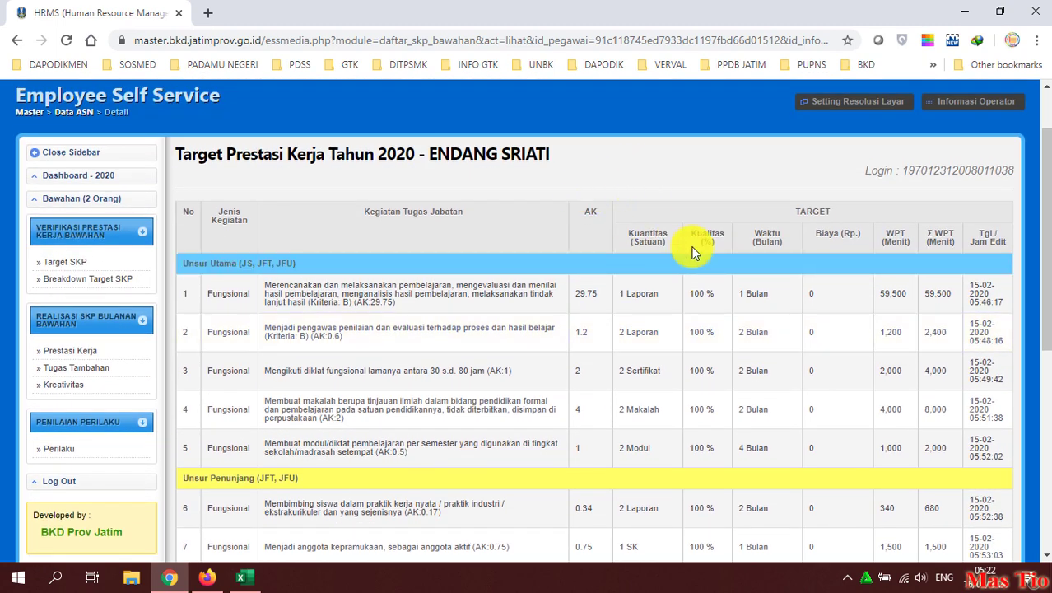
pyautogui.scroll(-1, 693, 253)
pyautogui.scroll(1, 693, 253)
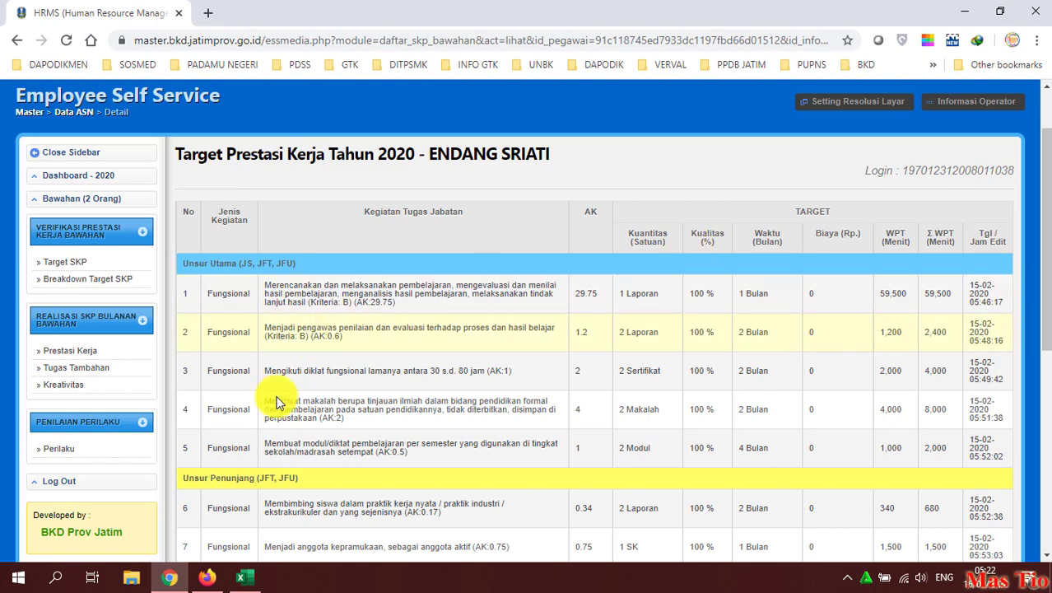
# Step: In the subordinate's Firefox session, locate the supervisor's revision note in the comment boxes
pyautogui.click(206, 577)
pyautogui.scroll(-1, 334, 412)
pyautogui.scroll(-5, 338, 416)
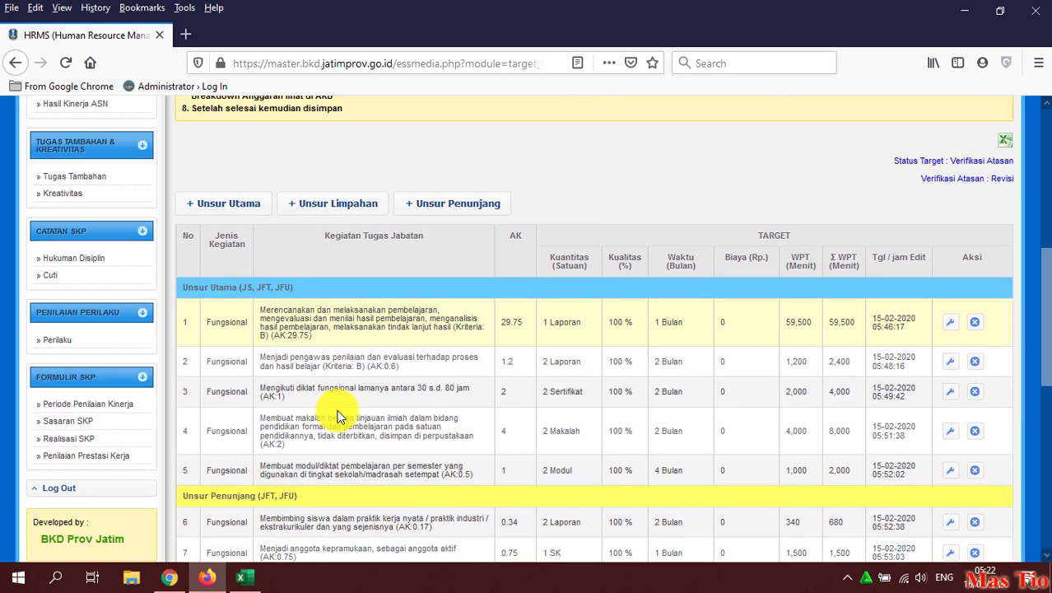
pyautogui.scroll(-1, 338, 415)
pyautogui.scroll(-4, 326, 404)
pyautogui.tripleClick(294, 323)
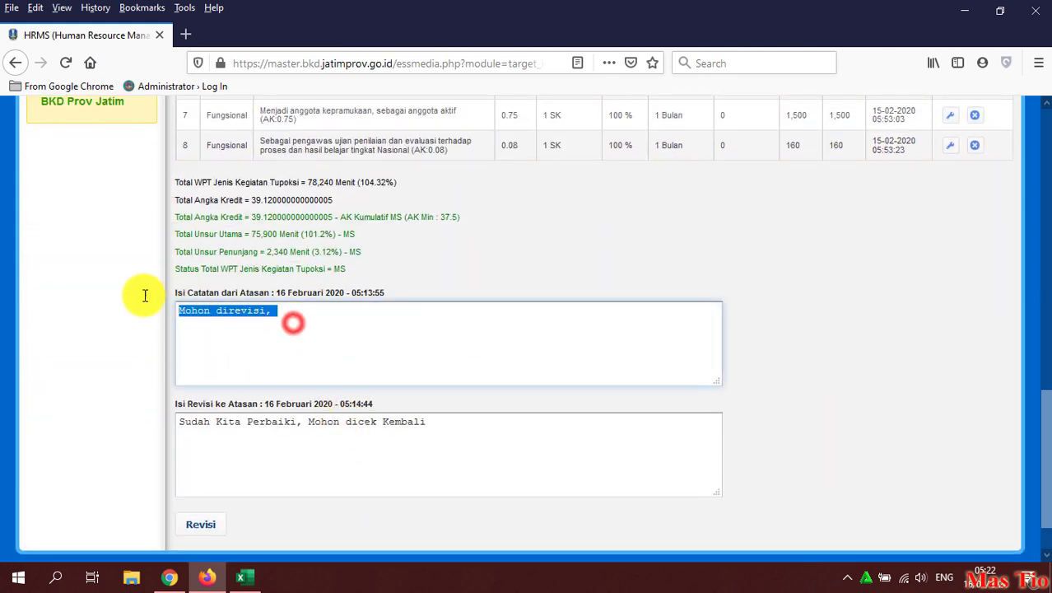
pyautogui.click(415, 290)
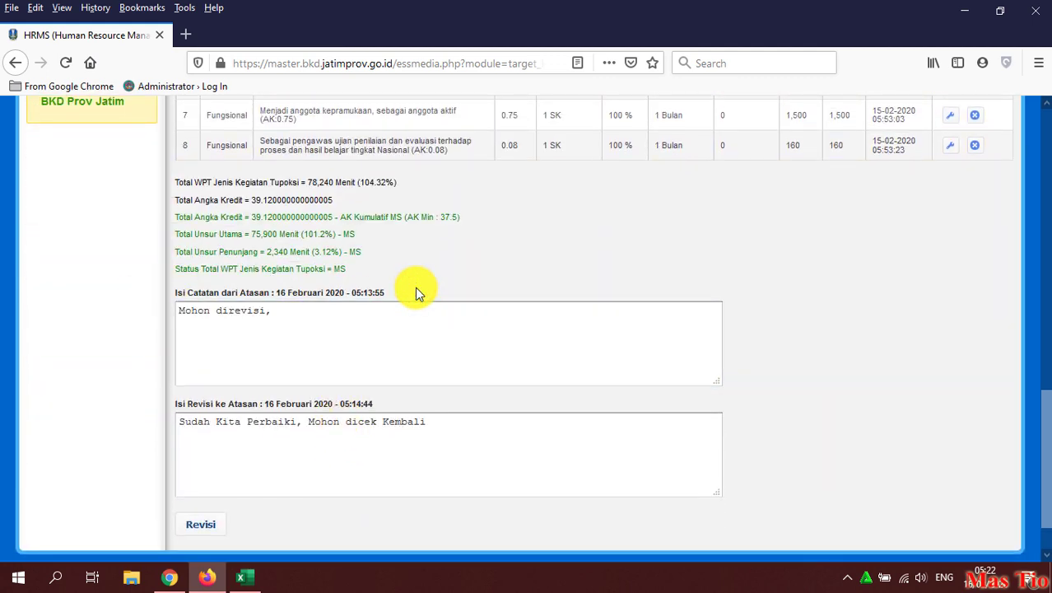
# Step: Check that Status Target reads Verifikasi Atasan with supervisor verification still Revisi
pyautogui.scroll(2, 962, 334)
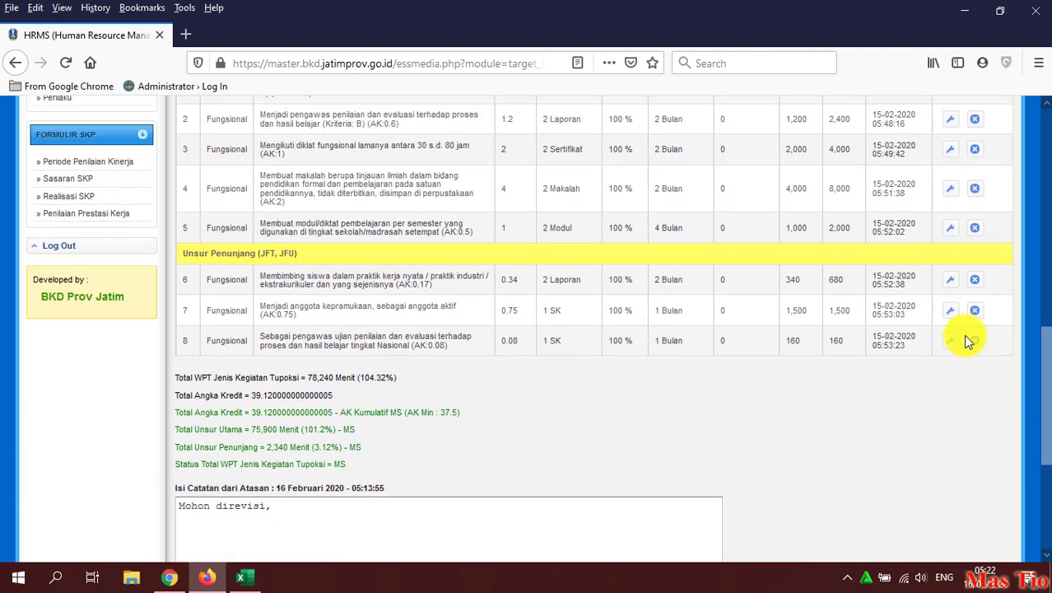
pyautogui.scroll(3, 950, 342)
pyautogui.scroll(2, 951, 343)
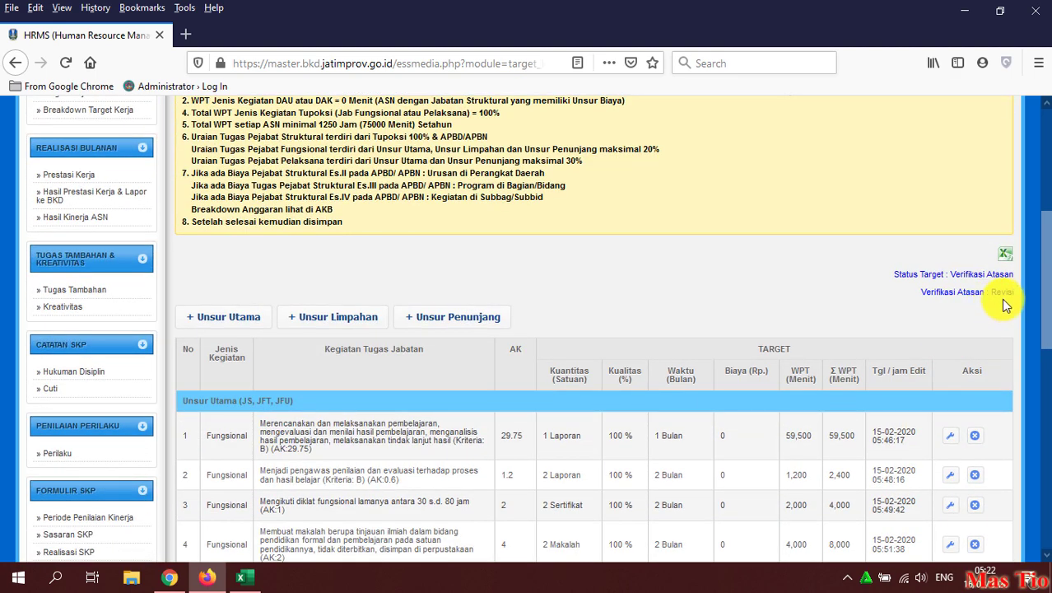
pyautogui.click(1001, 296)
pyautogui.scroll(-1, 626, 364)
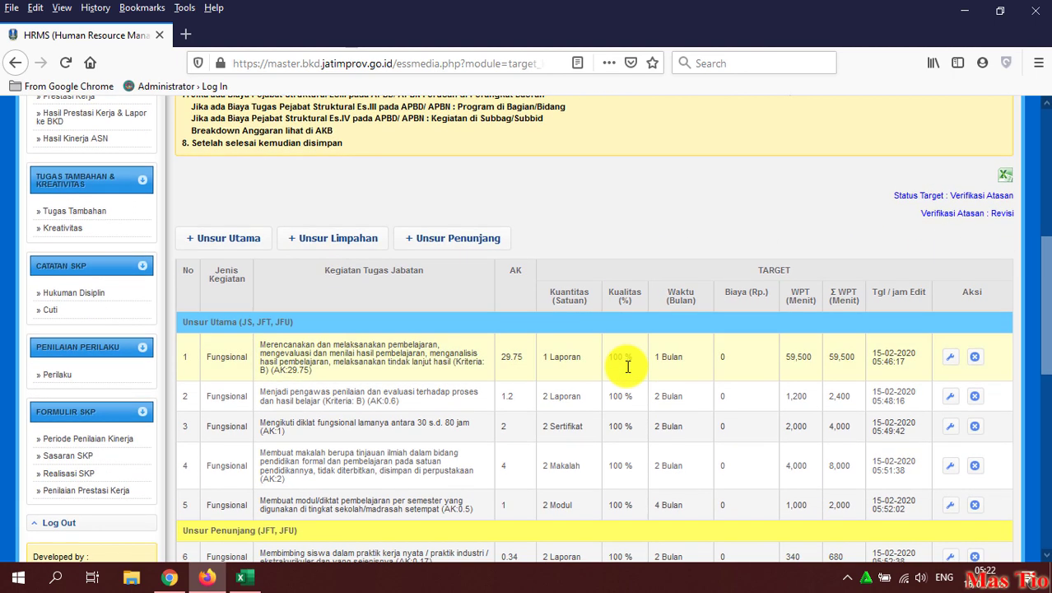
pyautogui.scroll(-4, 628, 366)
pyautogui.scroll(-3, 566, 381)
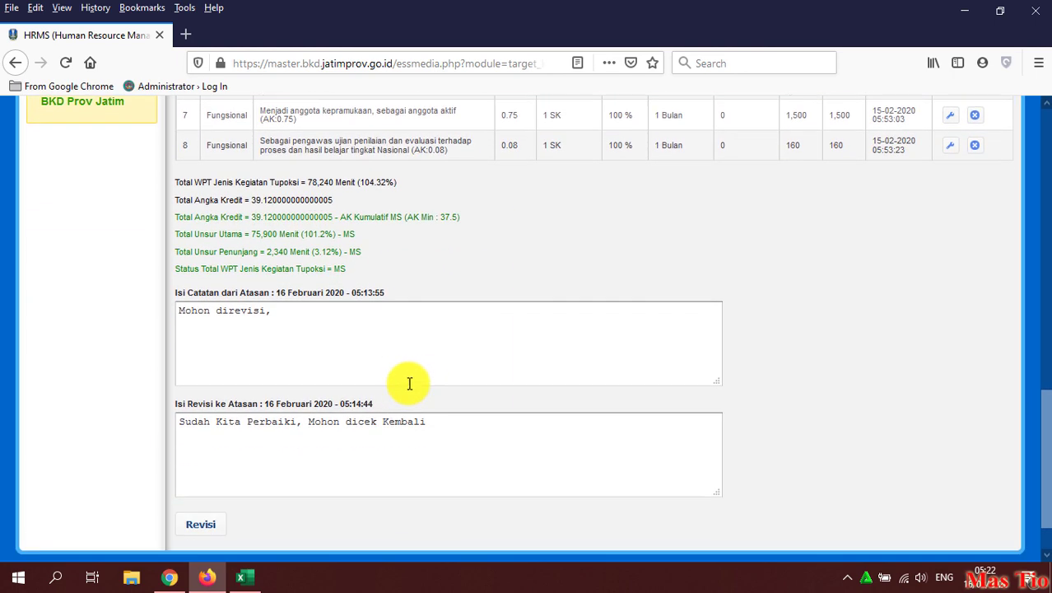
# Step: Return to the supervisor's Chrome session and review the note and revision reply boxes
pyautogui.click(168, 577)
pyautogui.scroll(-3, 423, 382)
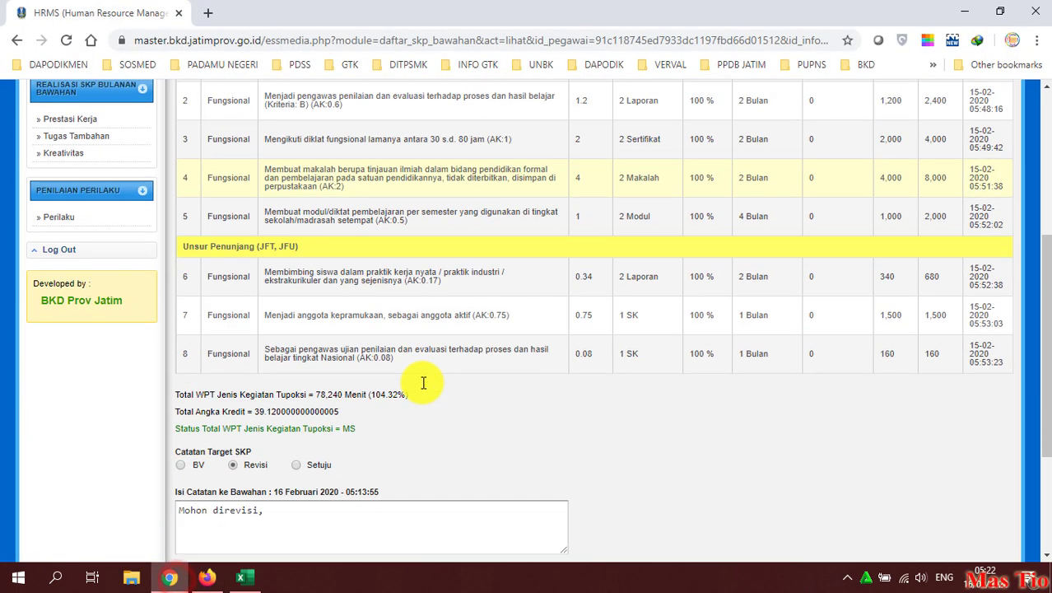
pyautogui.scroll(2, 423, 387)
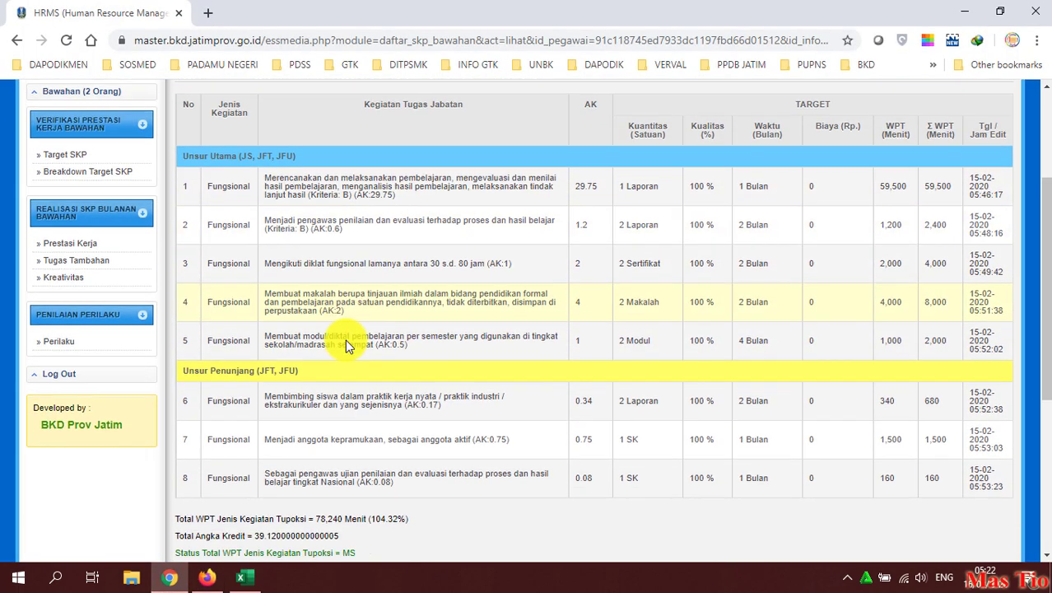
pyautogui.scroll(-2, 410, 345)
pyautogui.scroll(-2, 516, 419)
pyautogui.click(303, 371)
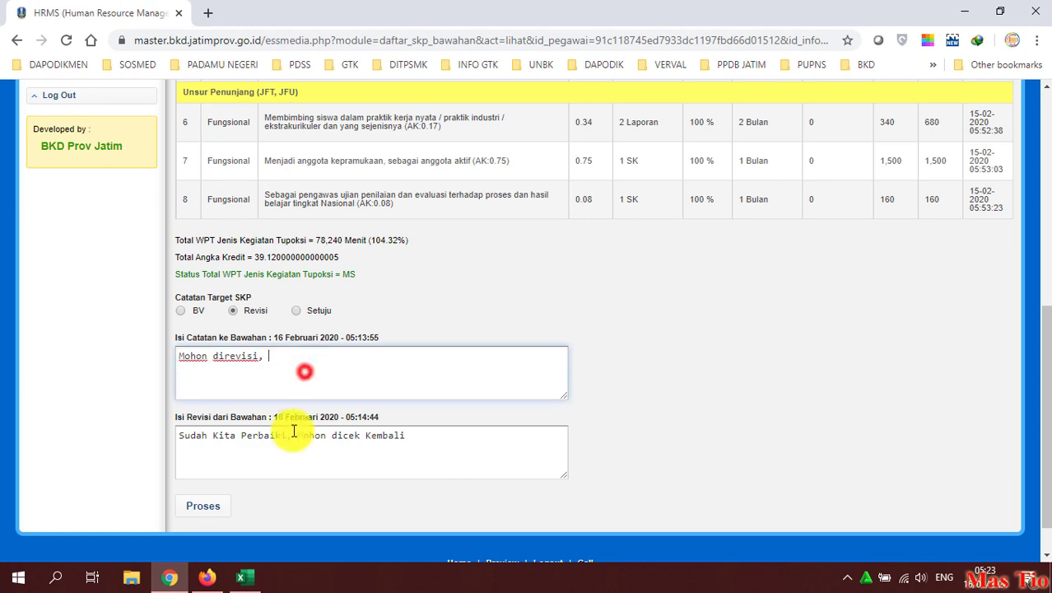
pyautogui.click(296, 451)
pyautogui.scroll(2, 292, 453)
pyautogui.scroll(-3, 291, 370)
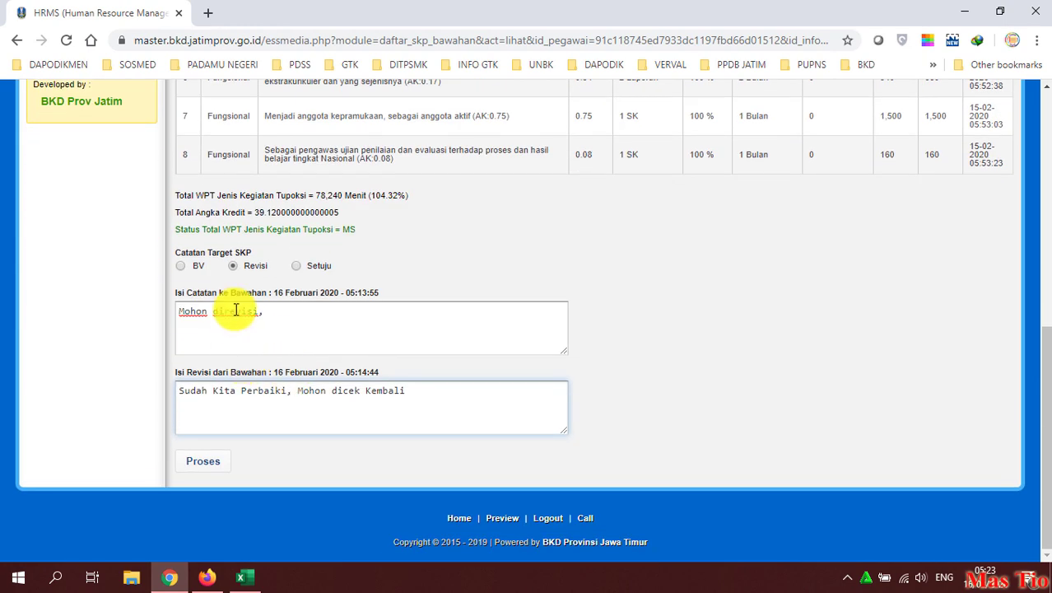
# Step: Approve the target as Setuju, submit, and confirm the 'Proses Update data berhasil' message
pyautogui.click(296, 265)
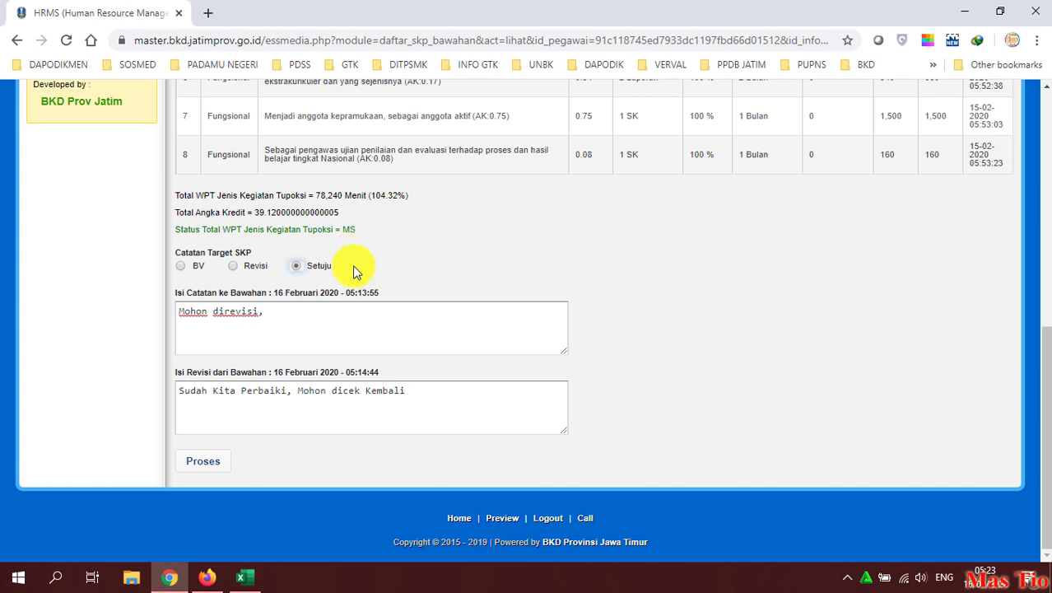
pyautogui.click(215, 466)
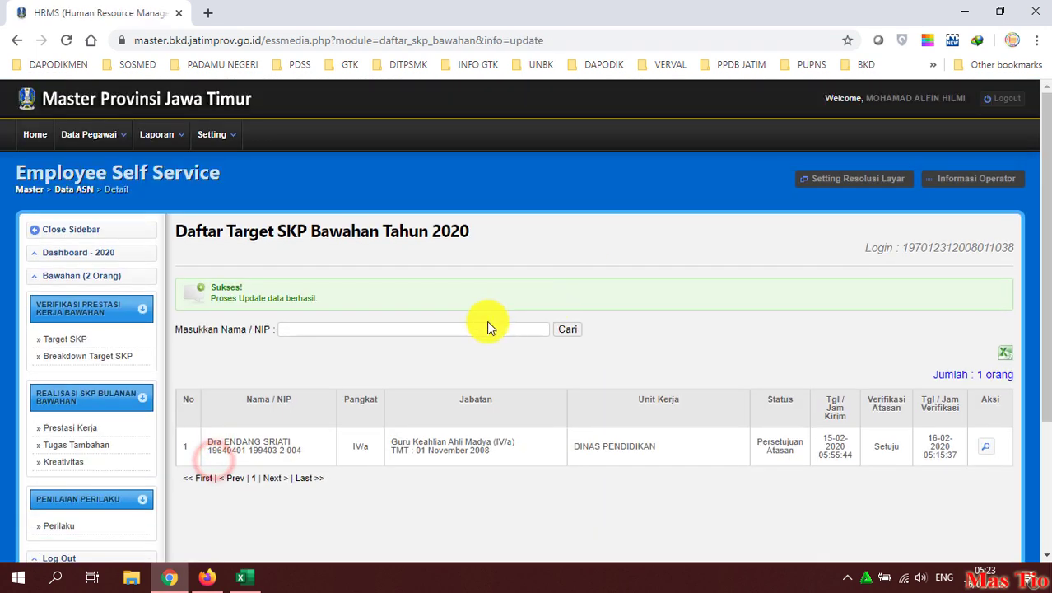
pyautogui.moveTo(214, 296); pyautogui.dragTo(358, 299)
pyautogui.click(380, 288)
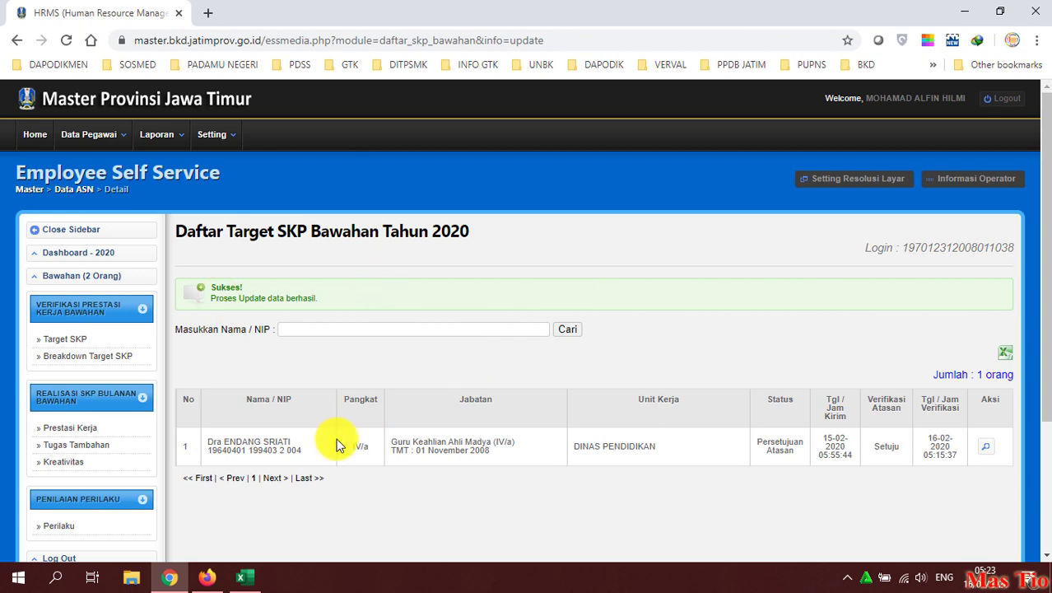
# Step: In the subordinate's session, reload the target page and confirm Verifikasi Atasan: Setuju
pyautogui.click(207, 577)
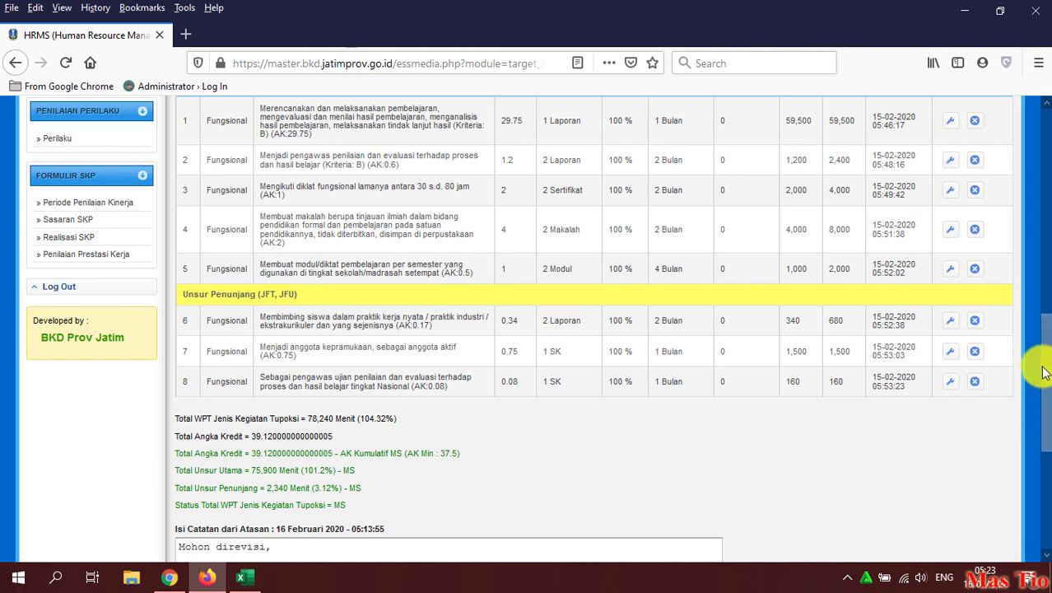
pyautogui.moveTo(1045, 329); pyautogui.dragTo(1048, 177)
pyautogui.scroll(-2, 1049, 176)
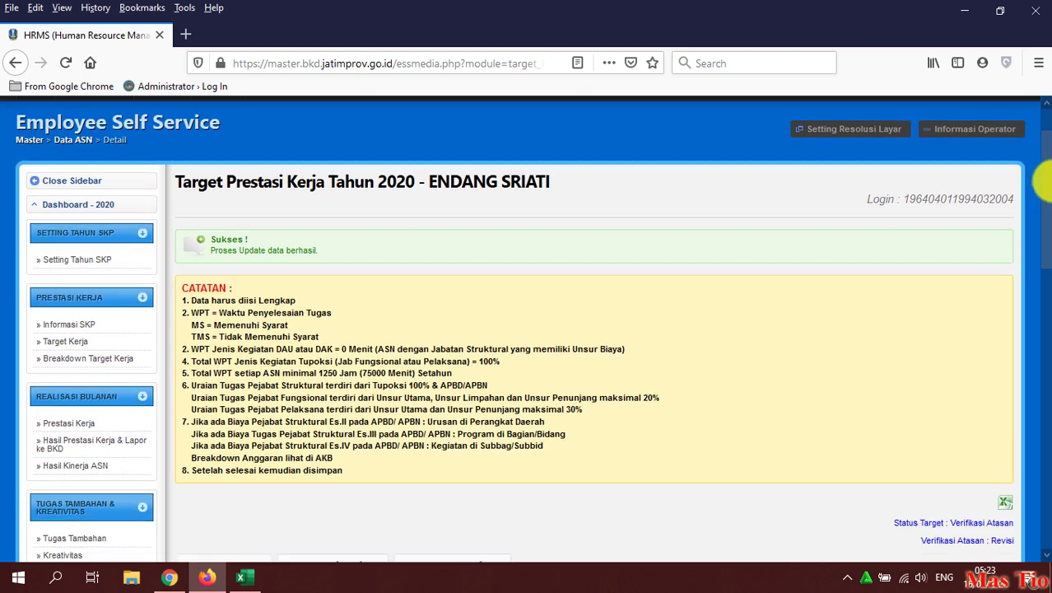
pyautogui.moveTo(1043, 194); pyautogui.dragTo(1048, 218)
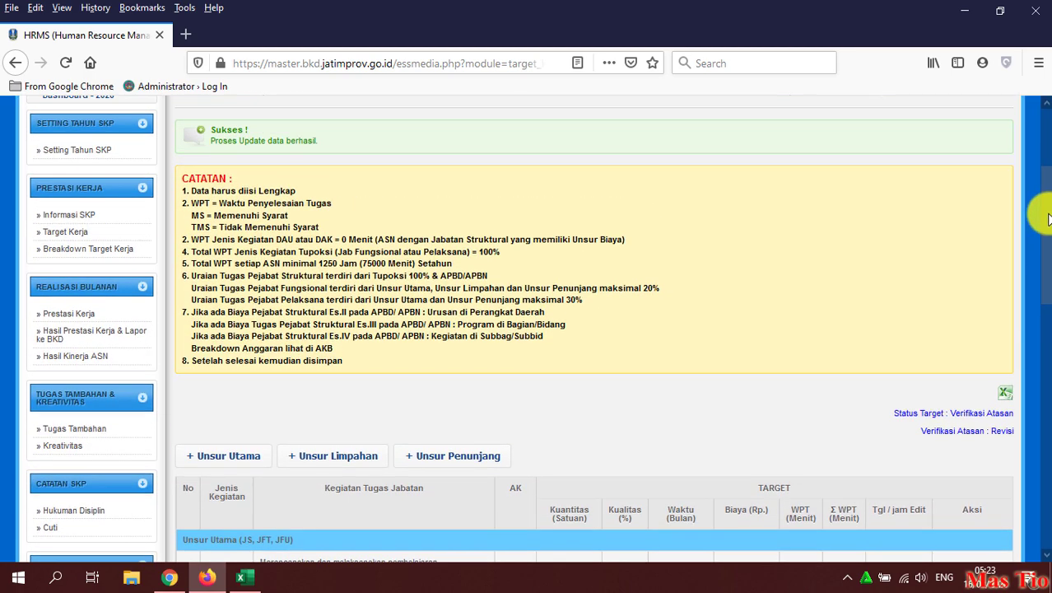
pyautogui.click(67, 62)
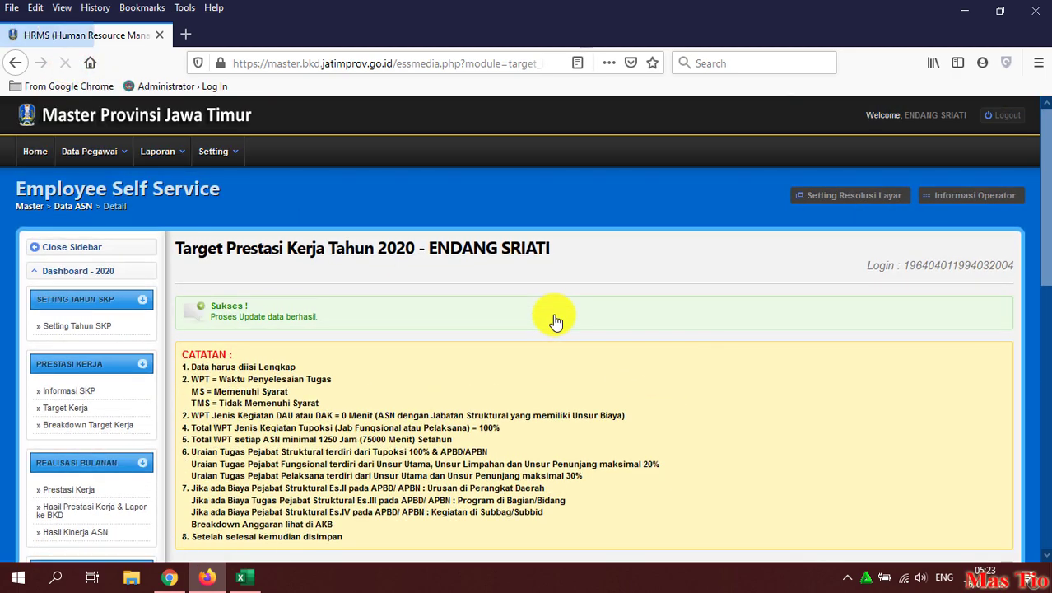
pyautogui.scroll(-6, 531, 341)
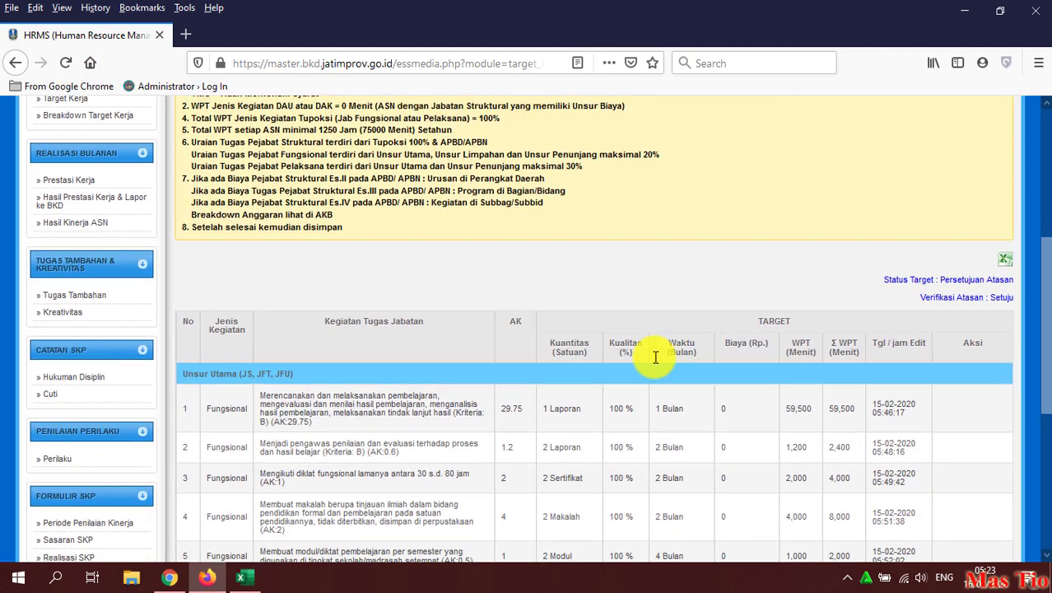
pyautogui.moveTo(921, 298); pyautogui.dragTo(1014, 293)
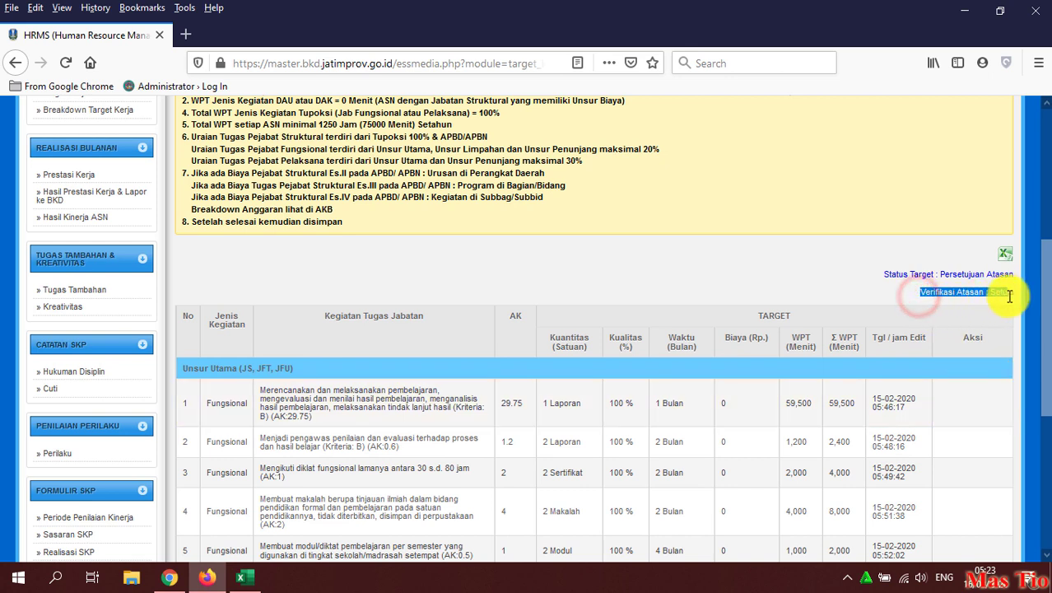
pyautogui.click(829, 271)
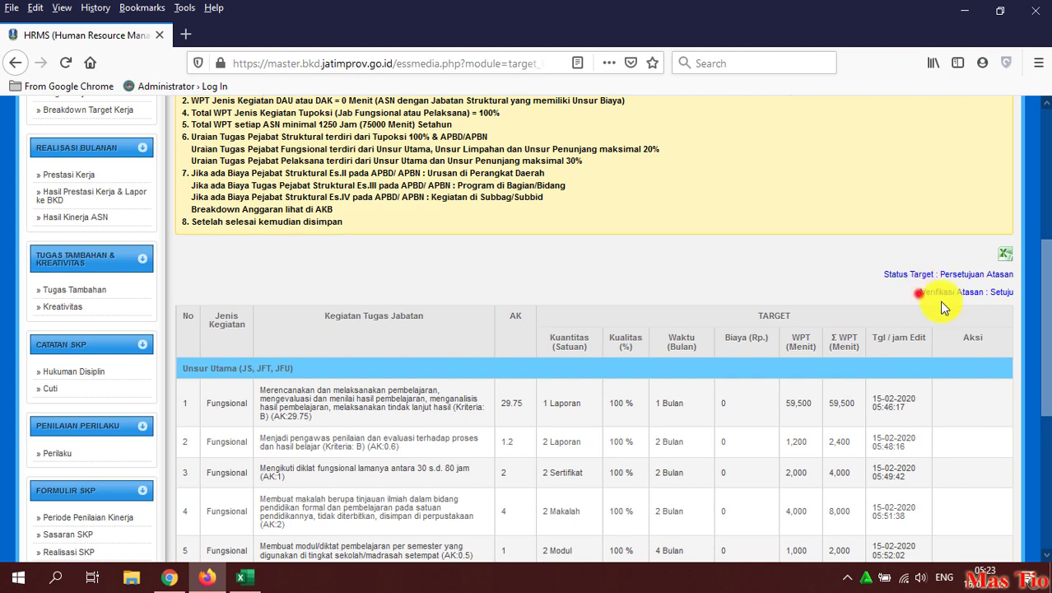
pyautogui.moveTo(919, 293); pyautogui.dragTo(1017, 300)
# Step: Review the eight approved target rows and the approval status line
pyautogui.scroll(-2, 961, 329)
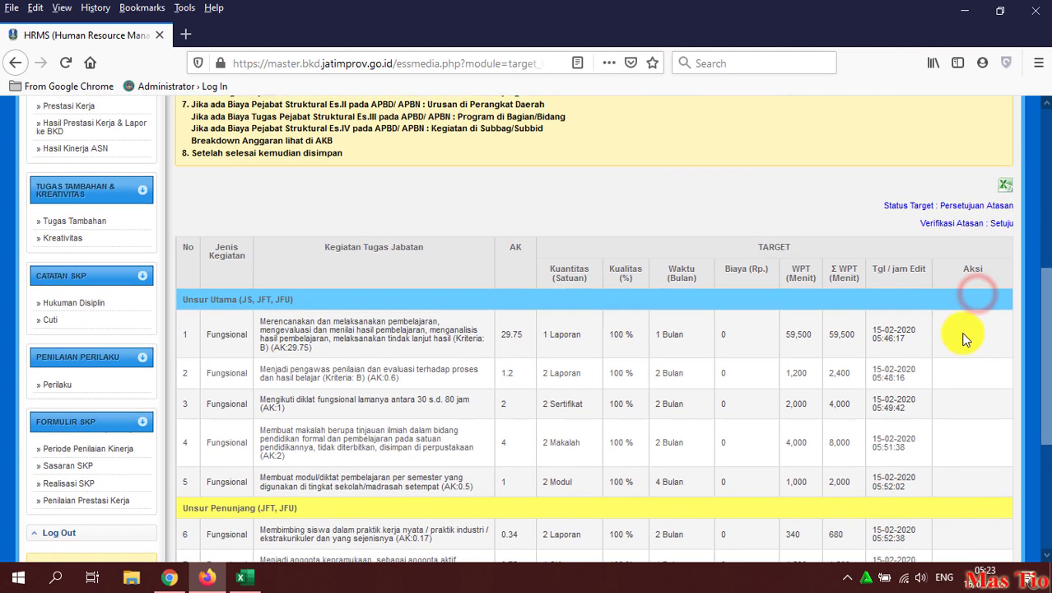
pyautogui.scroll(-1, 951, 329)
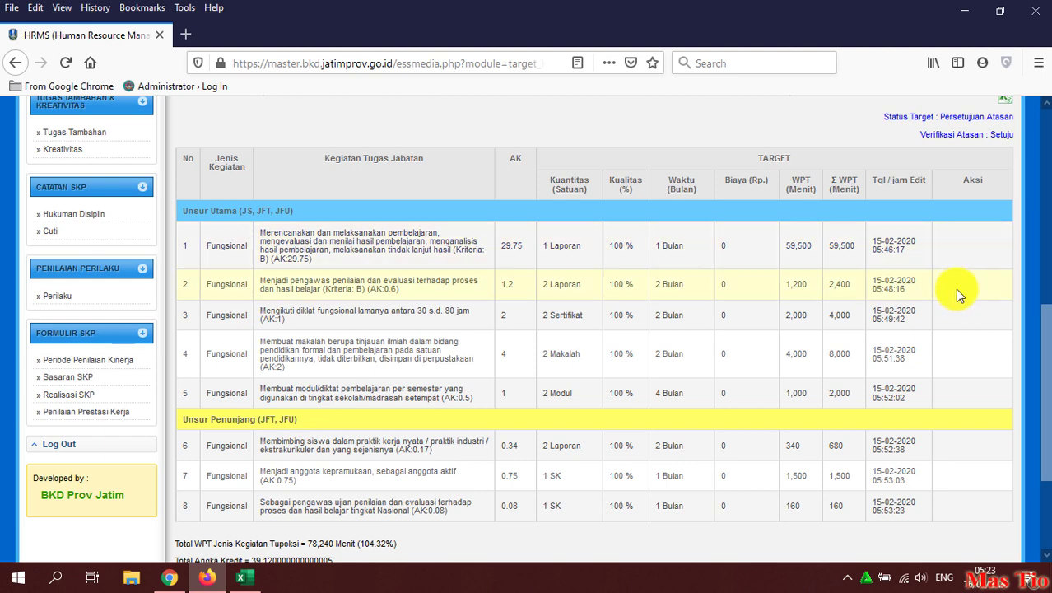
pyautogui.scroll(-2, 955, 280)
pyautogui.moveTo(953, 164); pyautogui.dragTo(989, 424)
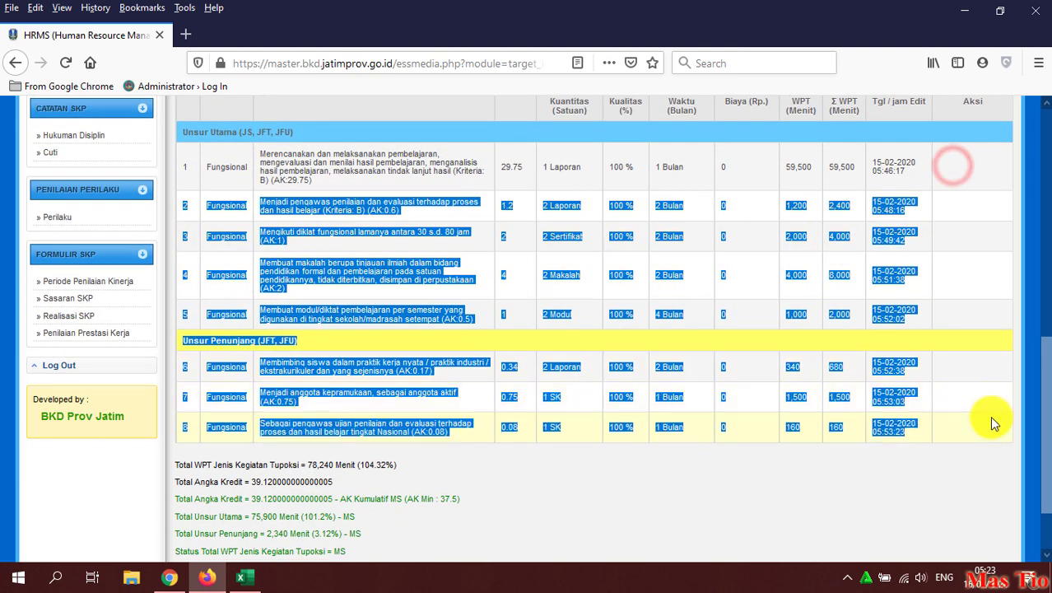
pyautogui.click(911, 448)
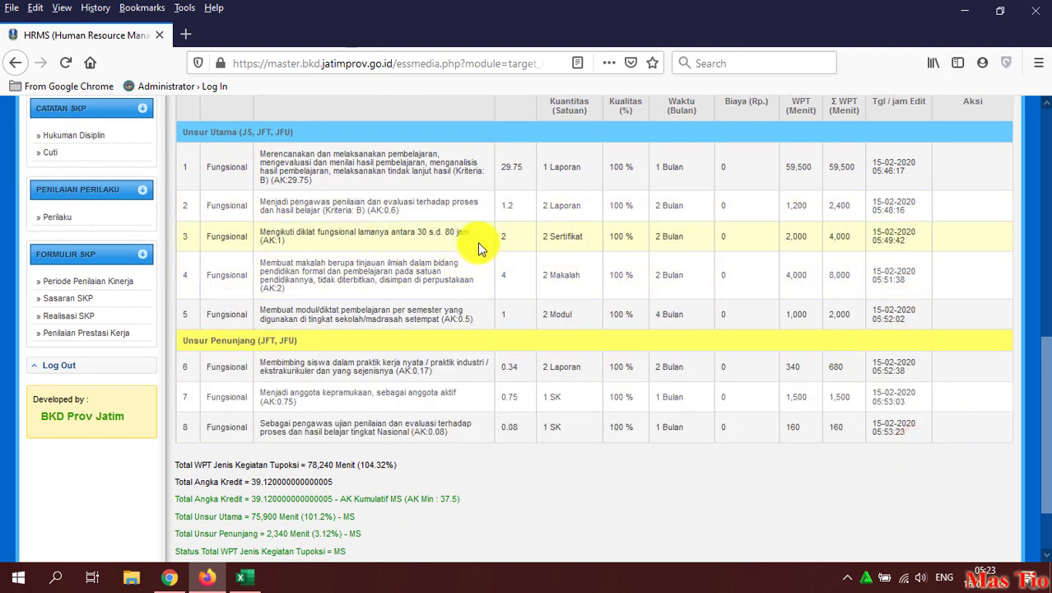
pyautogui.scroll(2, 481, 249)
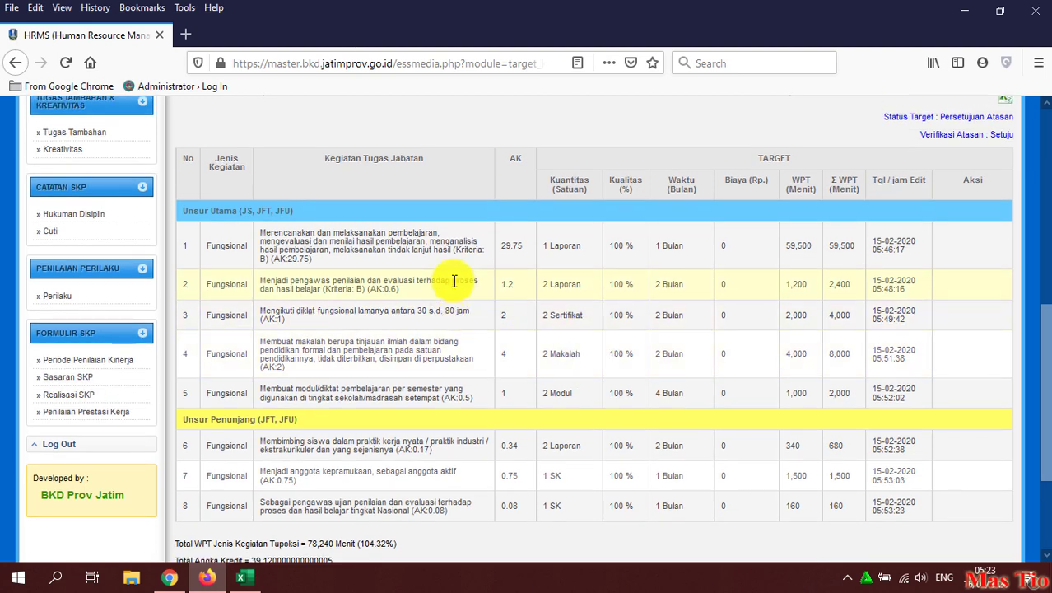
pyautogui.scroll(-4, 476, 290)
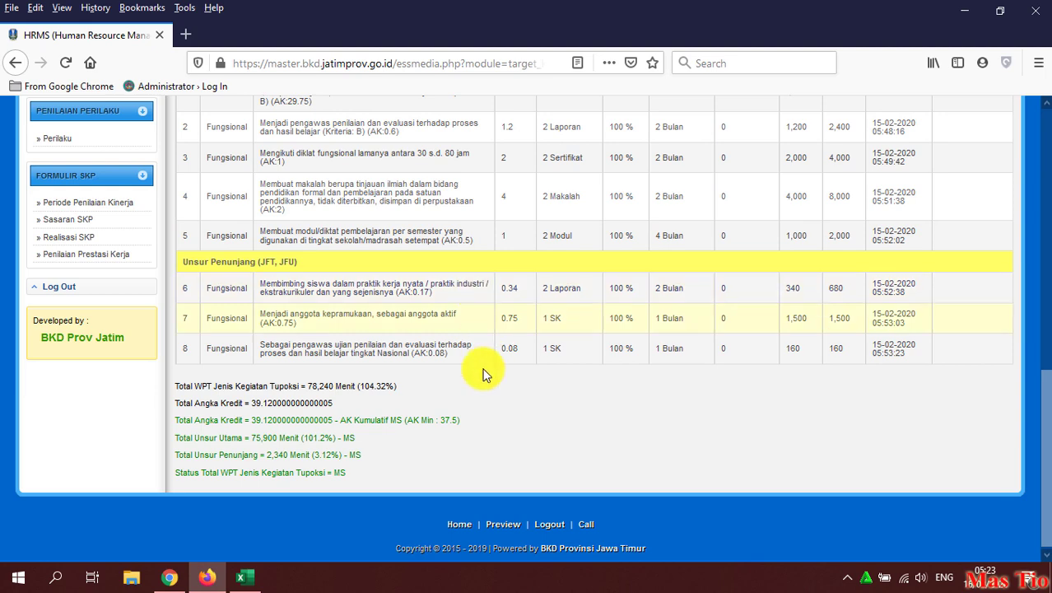
pyautogui.scroll(8, 481, 381)
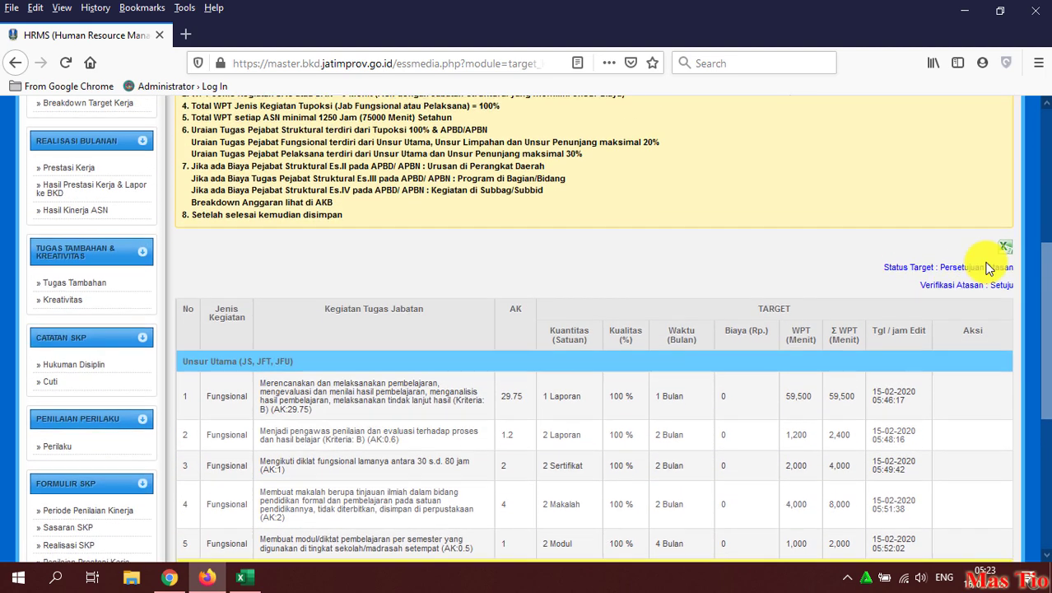
pyautogui.moveTo(920, 292); pyautogui.dragTo(1016, 294)
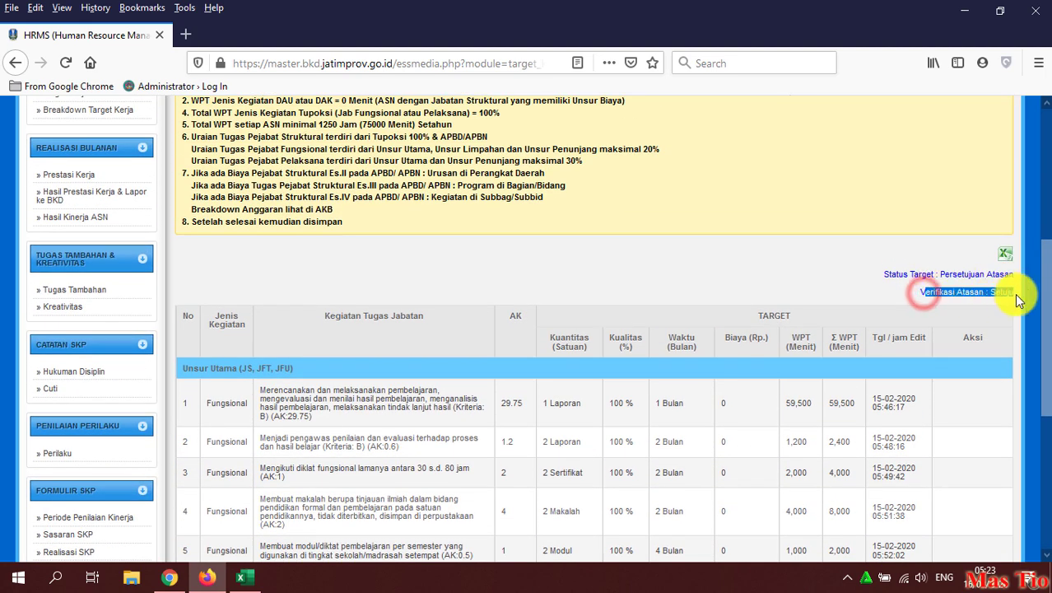
pyautogui.click(793, 260)
pyautogui.scroll(-4, 676, 347)
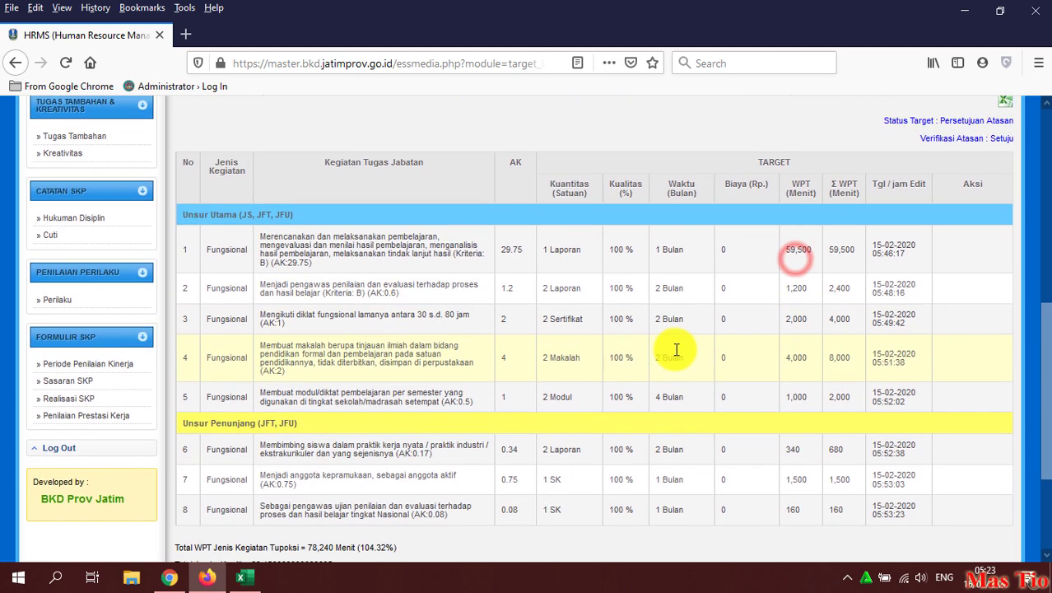
pyautogui.scroll(8, 574, 344)
pyautogui.scroll(2, 322, 298)
pyautogui.scroll(5, 322, 298)
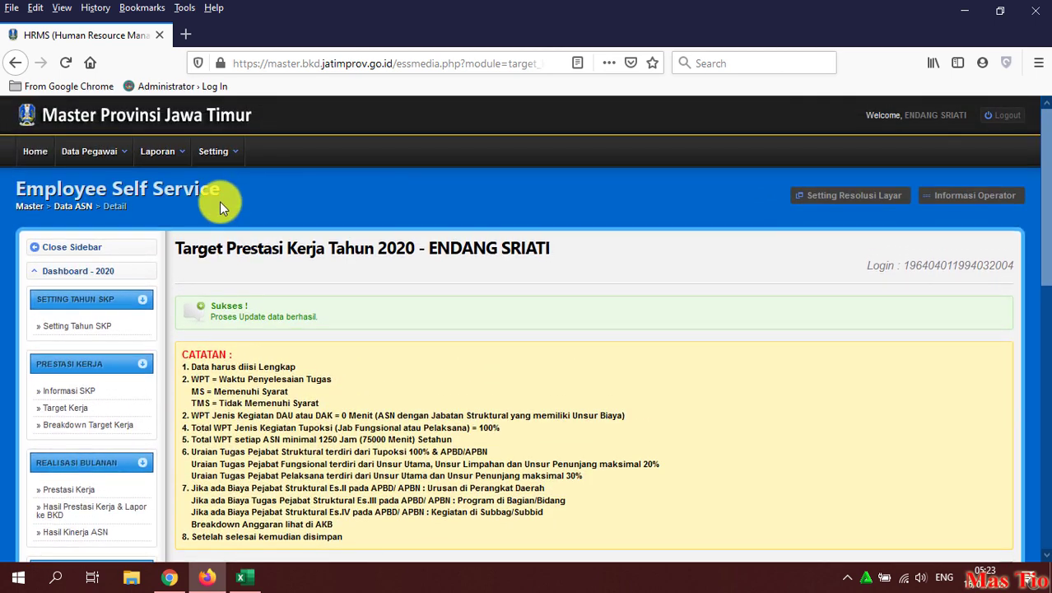
# Step: Reload the Target Kerja page from the sidebar and scroll through the target table
pyautogui.click(66, 408)
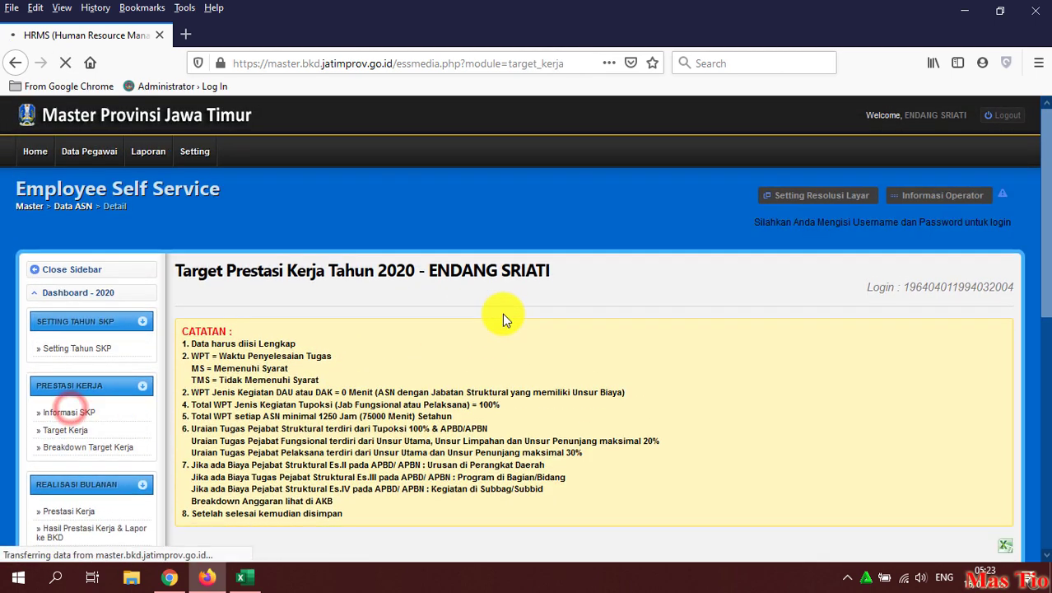
pyautogui.scroll(-5, 580, 377)
pyautogui.scroll(-5, 580, 376)
pyautogui.scroll(-3, 697, 358)
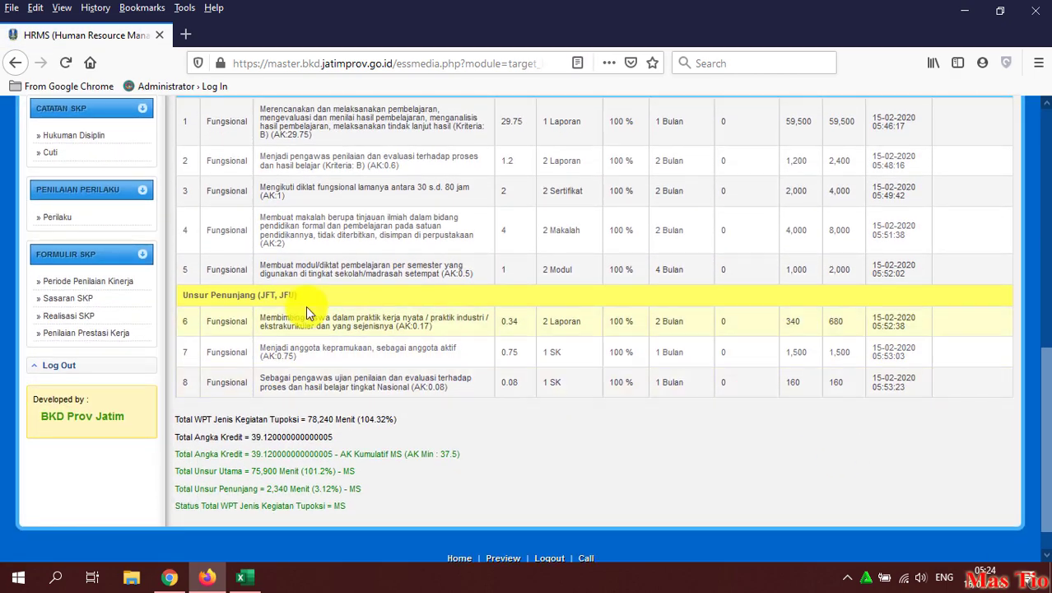
pyautogui.scroll(5, 305, 312)
pyautogui.scroll(2, 247, 317)
pyautogui.scroll(2, 165, 329)
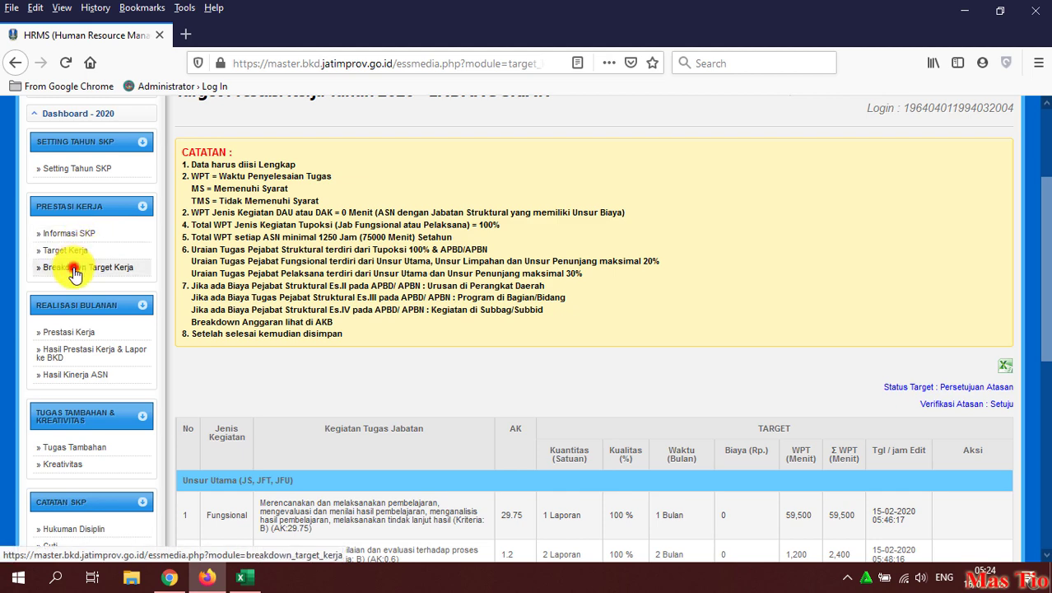
# Step: Open the Breakdown Target Kerja page and scroll down to its target table
pyautogui.click(74, 271)
pyautogui.scroll(-1, 412, 296)
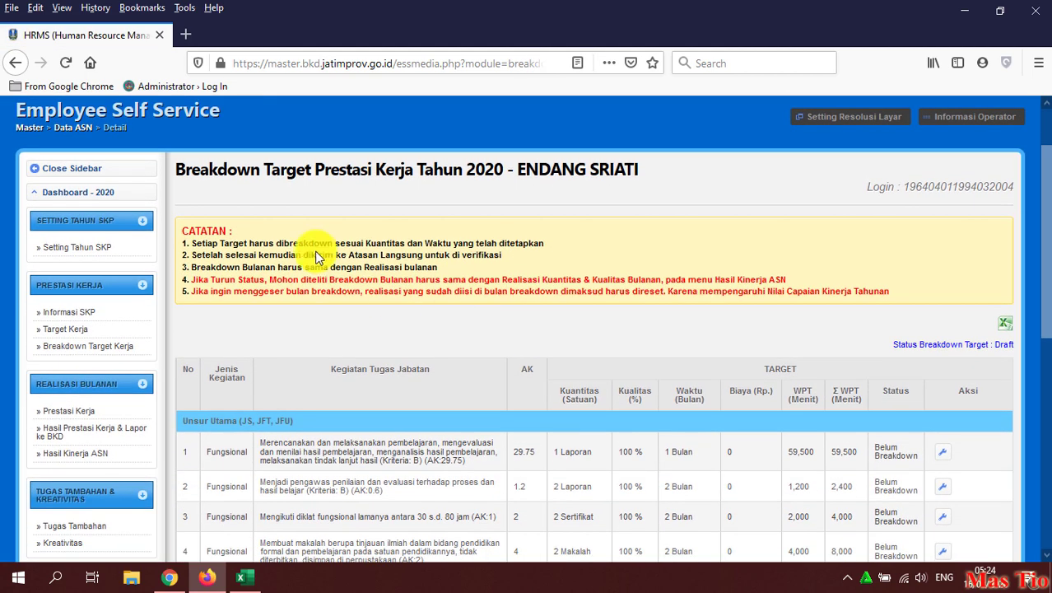
pyautogui.moveTo(176, 171); pyautogui.dragTo(649, 178)
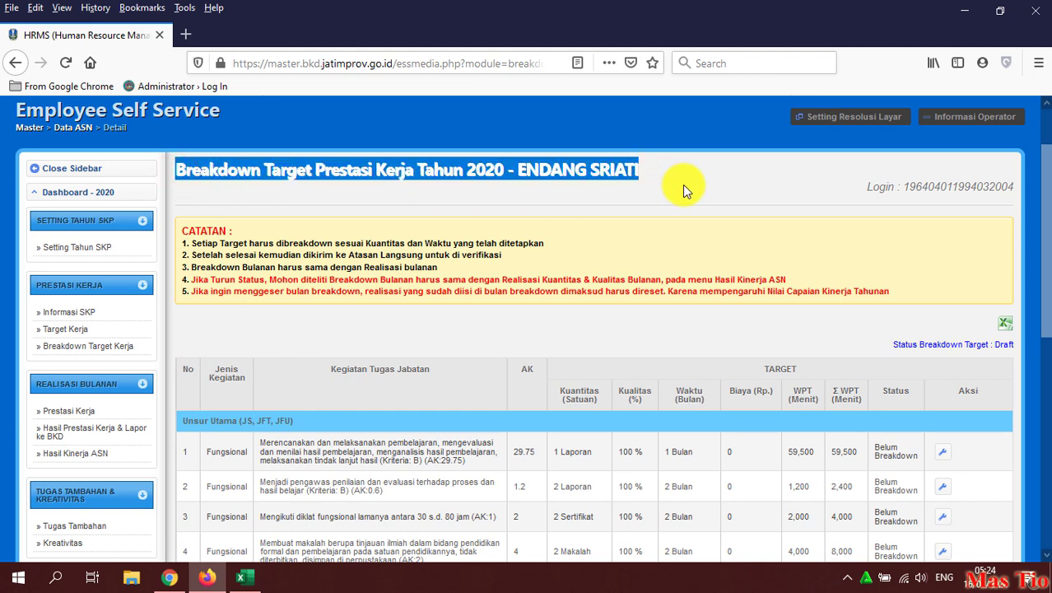
pyautogui.click(683, 184)
pyautogui.scroll(-2, 617, 247)
pyautogui.scroll(-2, 568, 308)
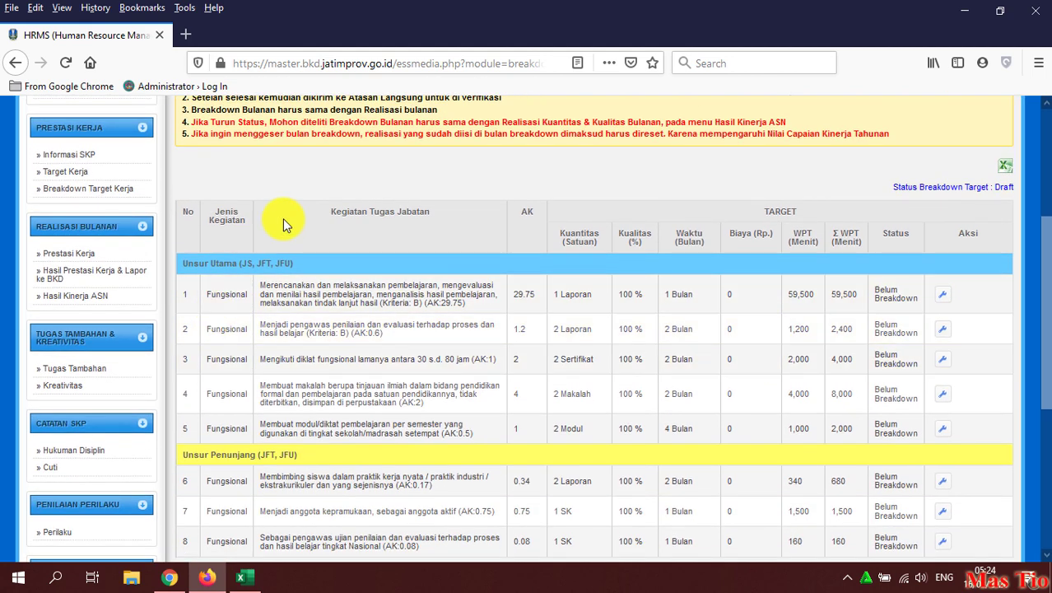
pyautogui.scroll(-1, 574, 393)
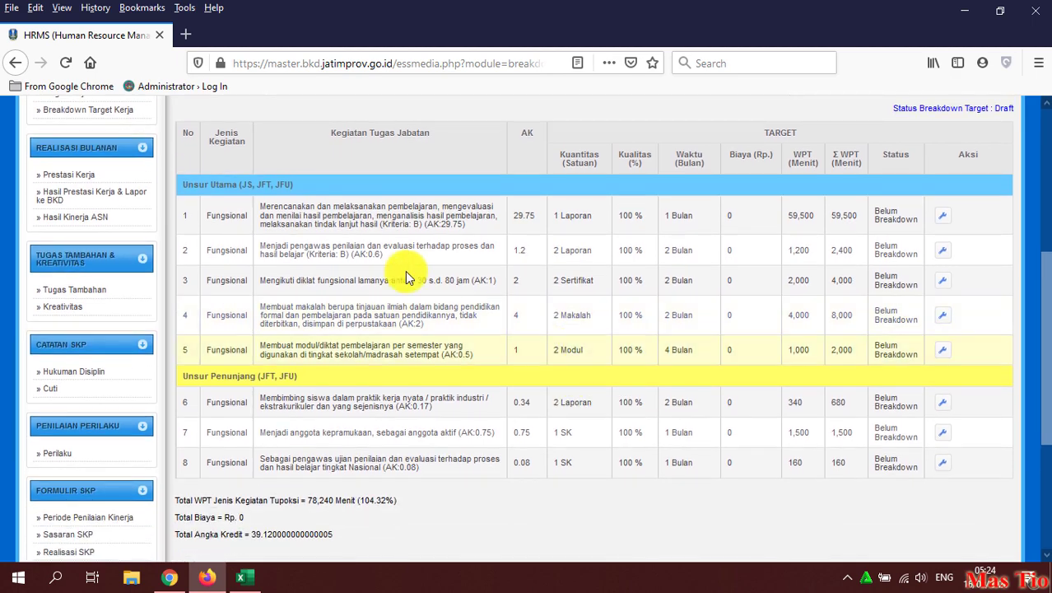
pyautogui.scroll(1, 587, 371)
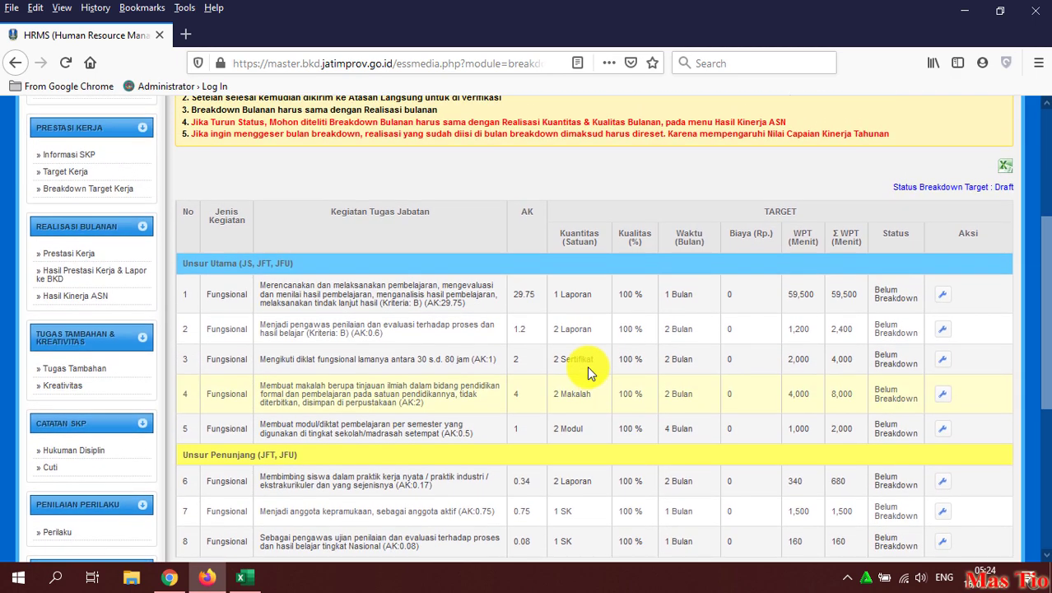
pyautogui.scroll(-1, 587, 371)
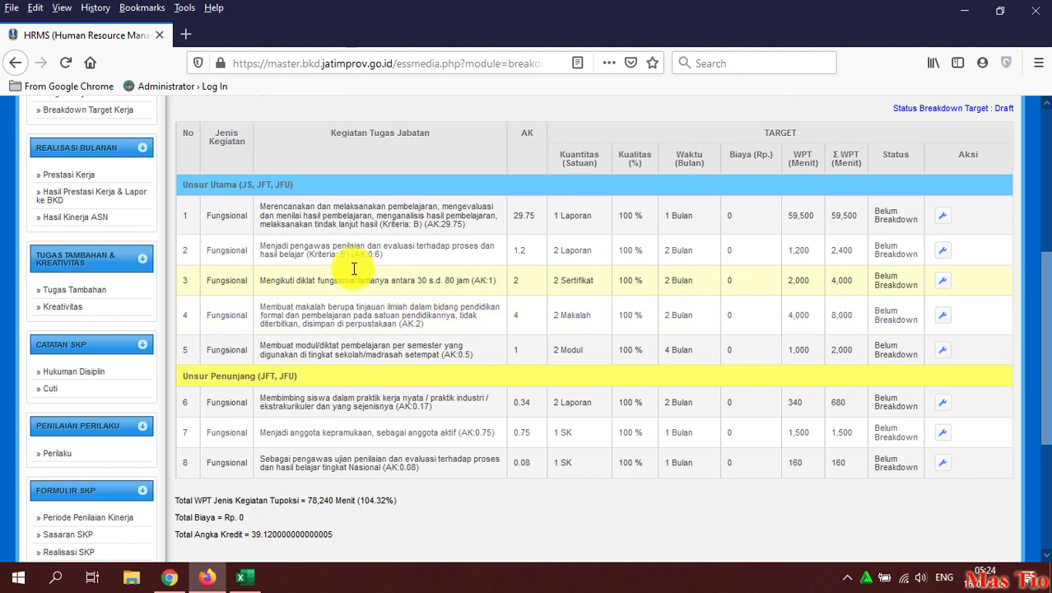
# Step: Check target rows 1 through 8, all Belum Breakdown, and the totals line
pyautogui.moveTo(247, 212); pyautogui.dragTo(798, 459)
pyautogui.click(699, 494)
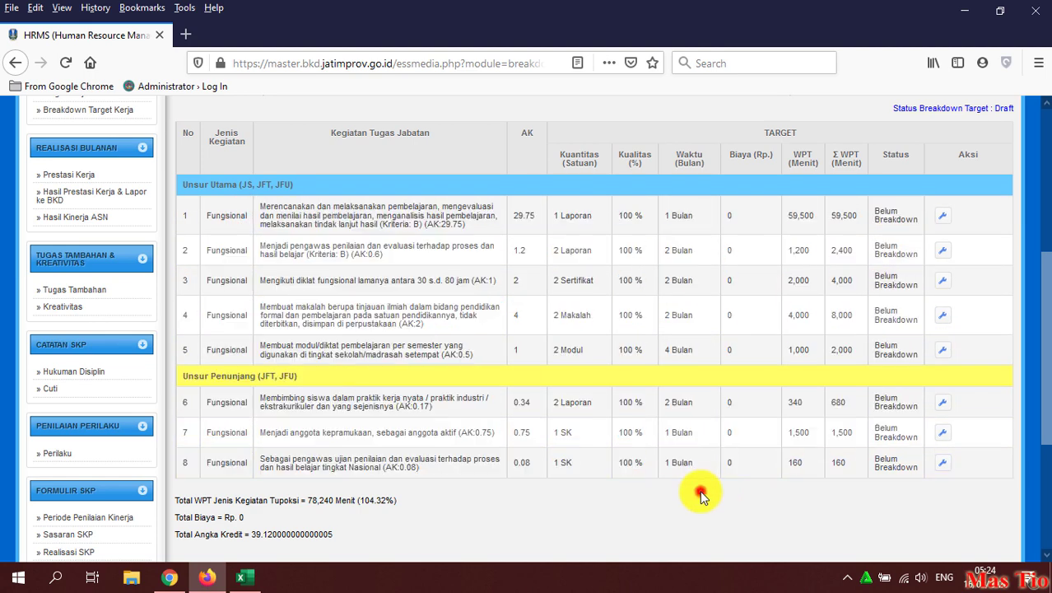
pyautogui.scroll(-3, 700, 494)
pyautogui.moveTo(245, 301); pyautogui.dragTo(375, 313)
pyautogui.click(392, 273)
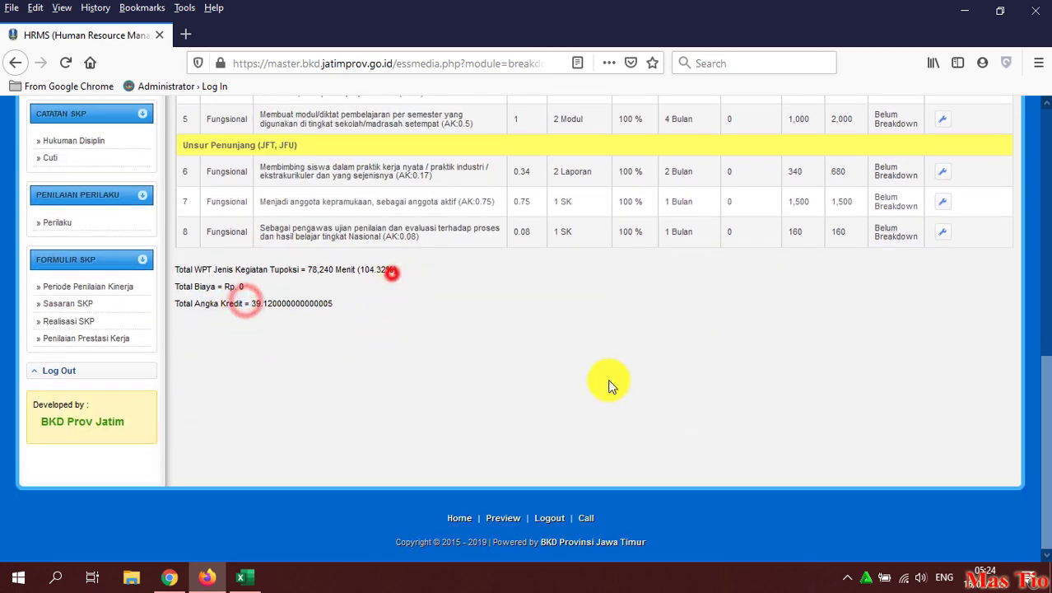
pyautogui.scroll(4, 609, 385)
pyautogui.scroll(2, 626, 346)
pyautogui.scroll(2, 632, 321)
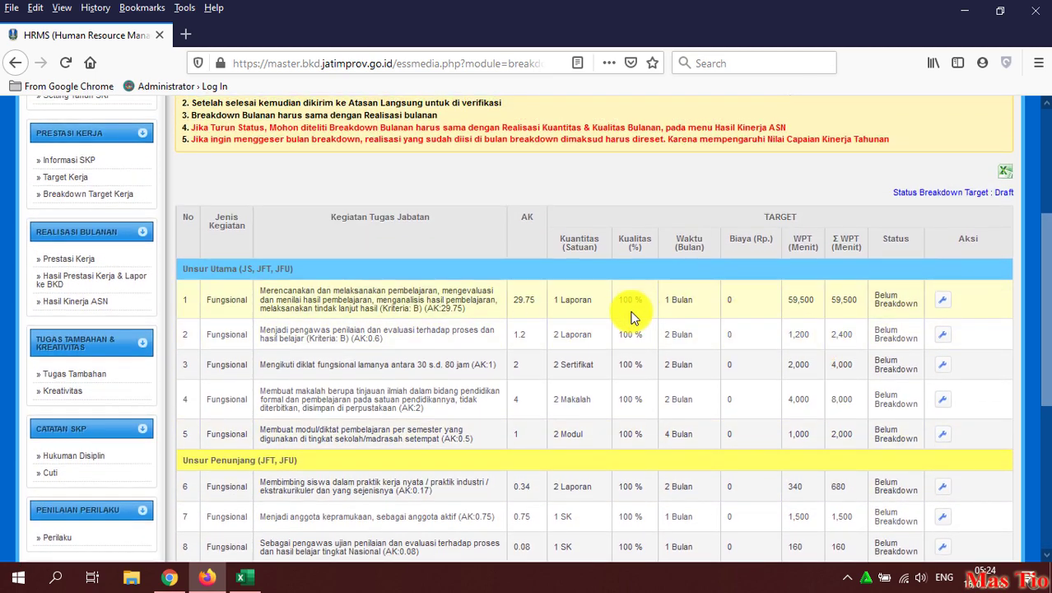
pyautogui.scroll(-2, 656, 311)
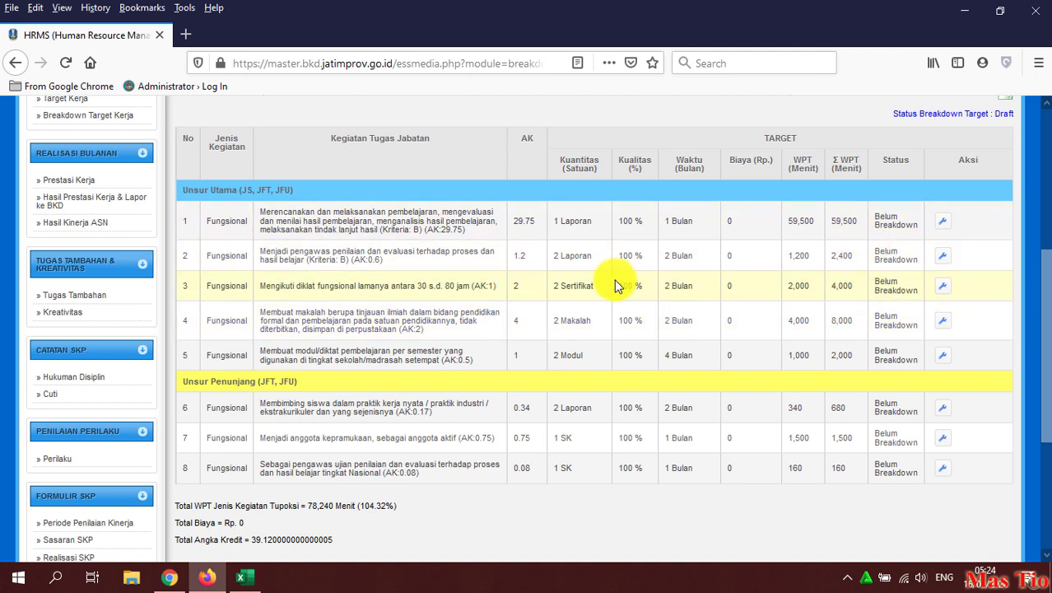
# Step: Open the breakdown form for target item 1 and check its Kuantitas and Waktu columns
pyautogui.click(948, 223)
pyautogui.scroll(-2, 613, 323)
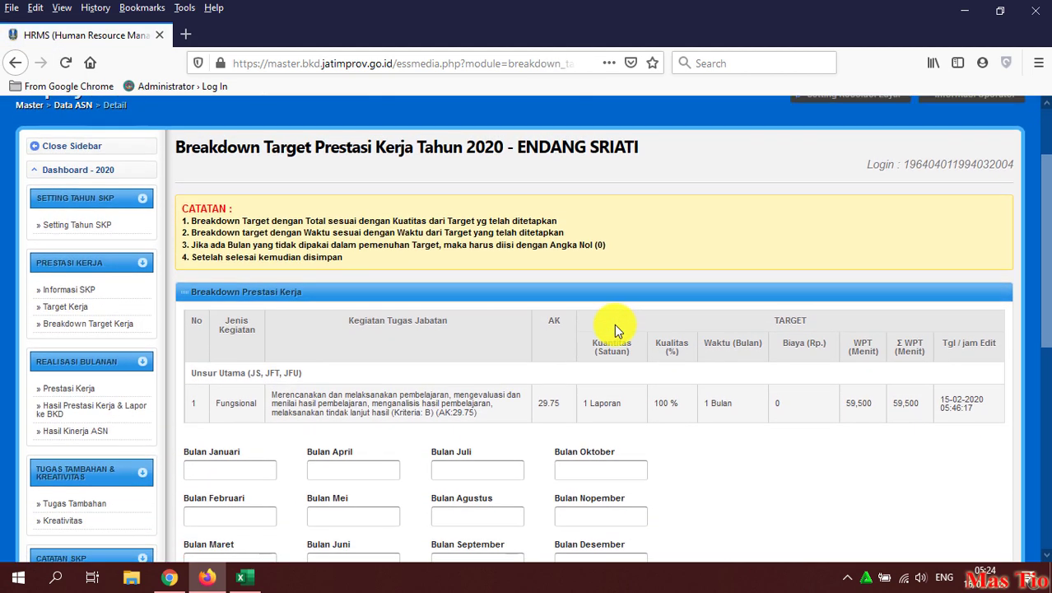
pyautogui.scroll(-3, 614, 323)
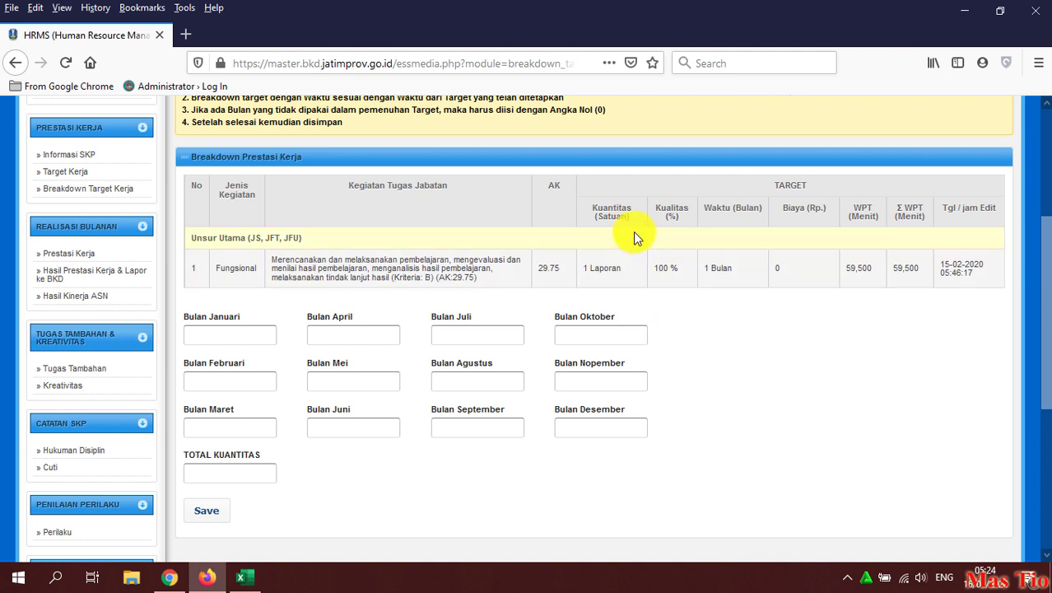
pyautogui.click(594, 210)
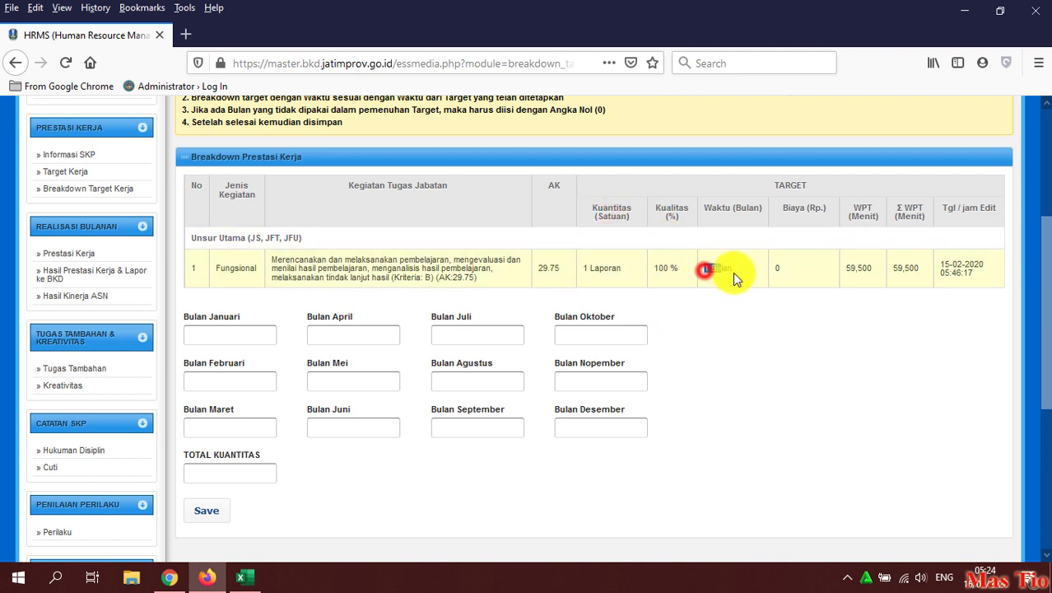
pyautogui.tripleClick(582, 269)
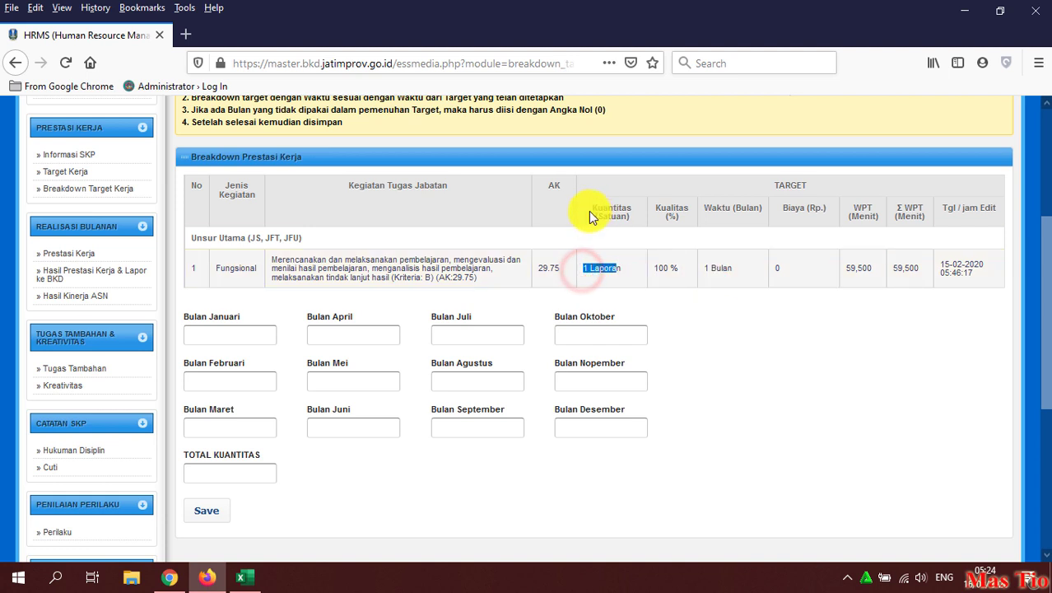
pyautogui.click(591, 205)
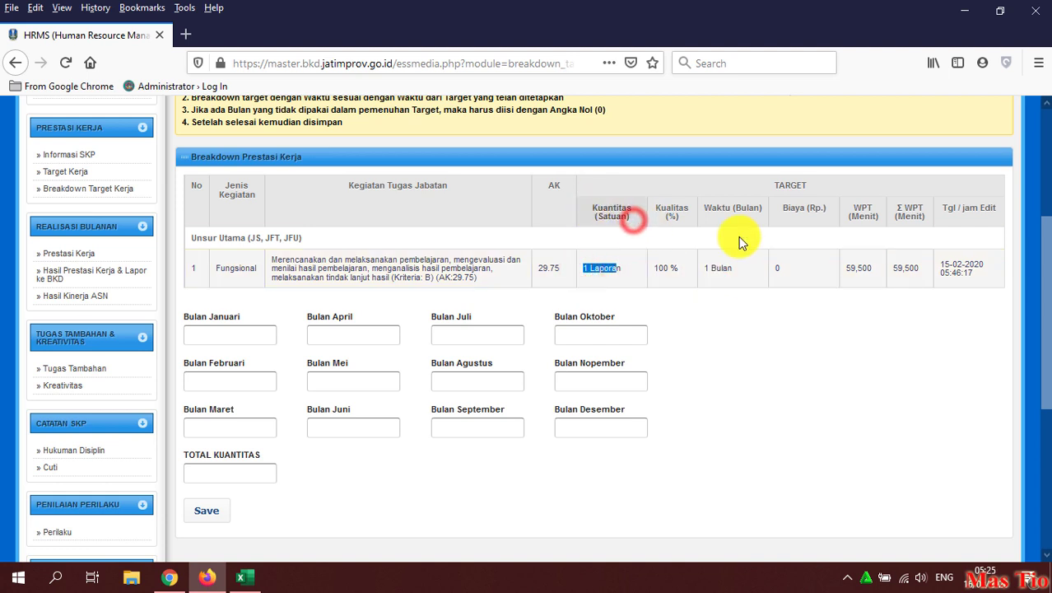
pyautogui.click(714, 211)
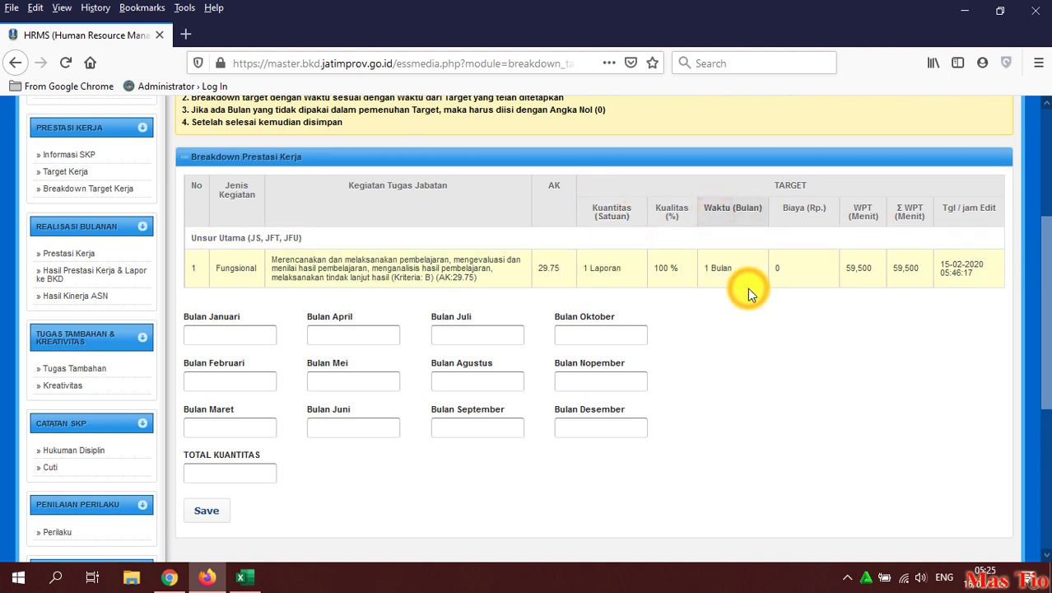
# Step: Review the item's 1 Laporan quantity, 1 Bulan duration and the empty Januari field
pyautogui.click(610, 259)
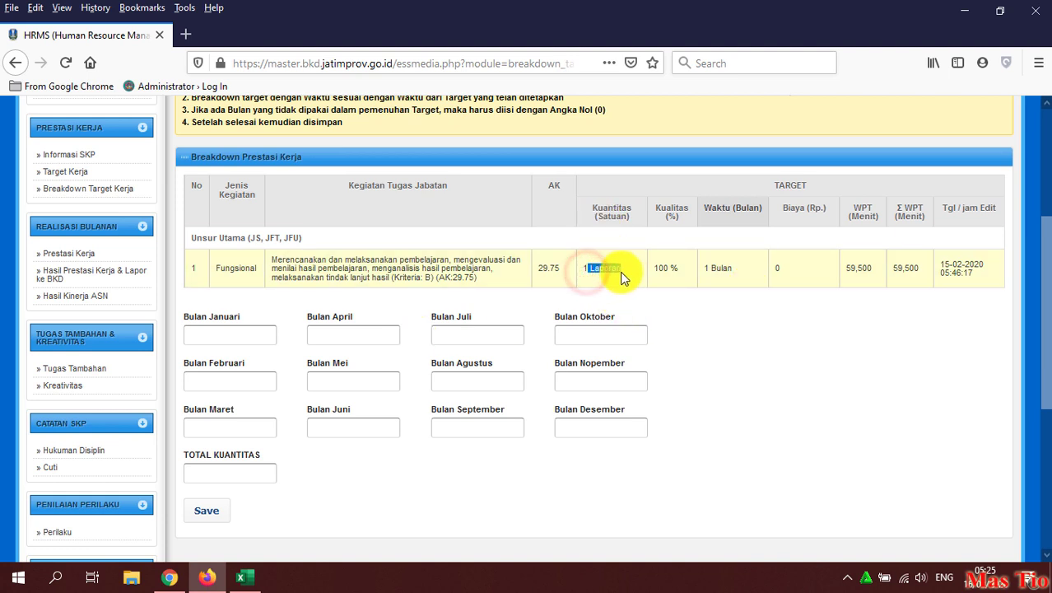
pyautogui.click(619, 269)
pyautogui.moveTo(699, 268); pyautogui.dragTo(729, 269)
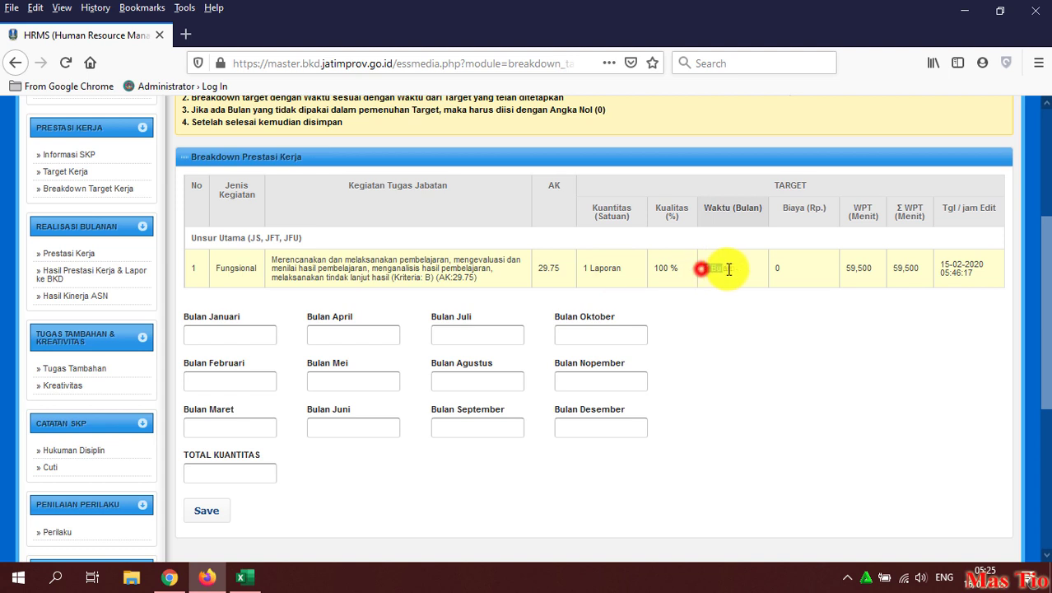
pyautogui.click(737, 310)
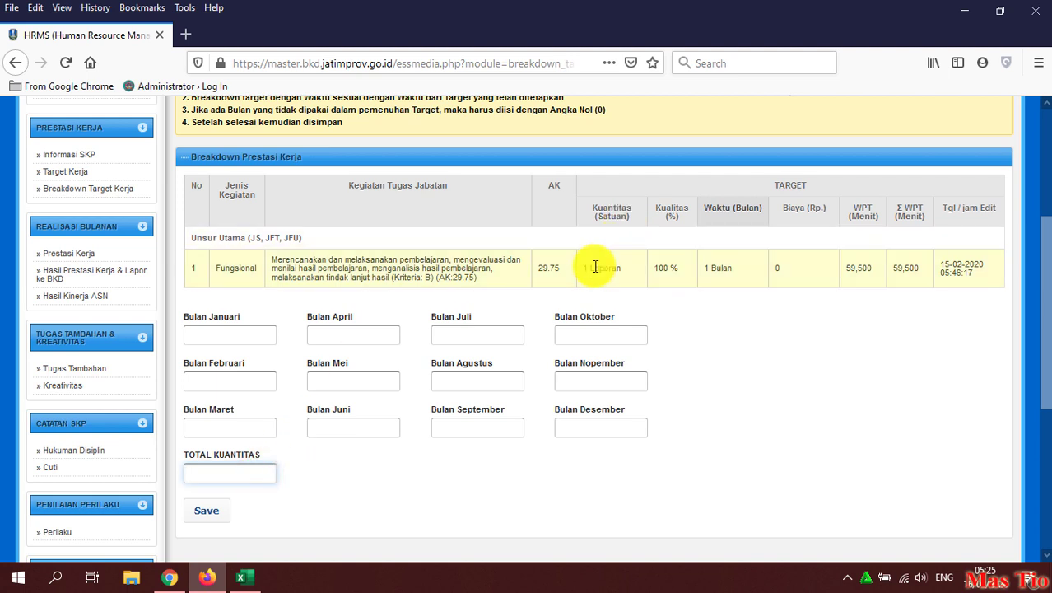
pyautogui.click(235, 334)
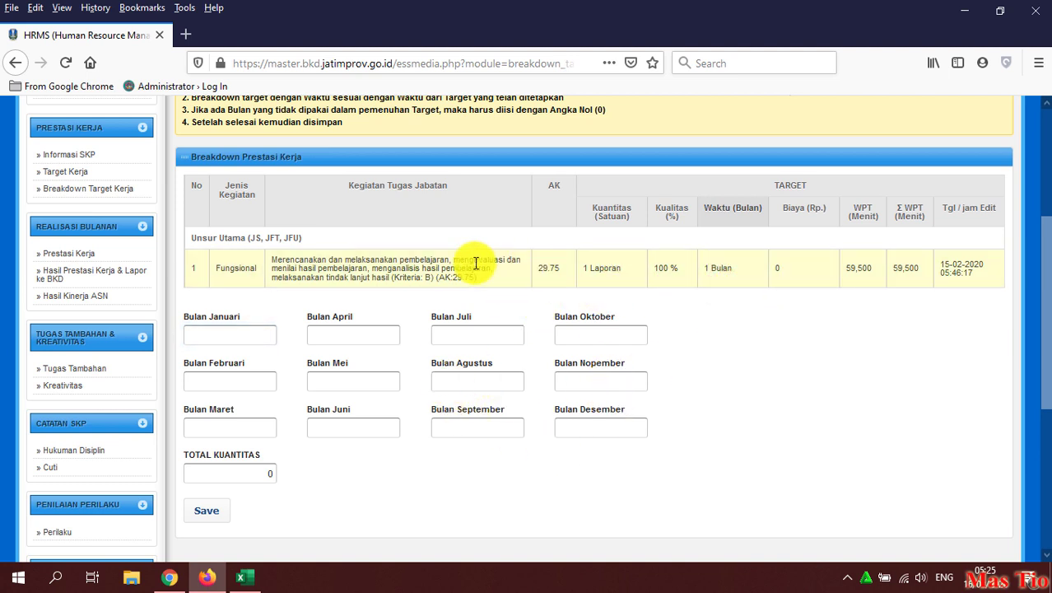
pyautogui.moveTo(276, 260); pyautogui.dragTo(482, 294)
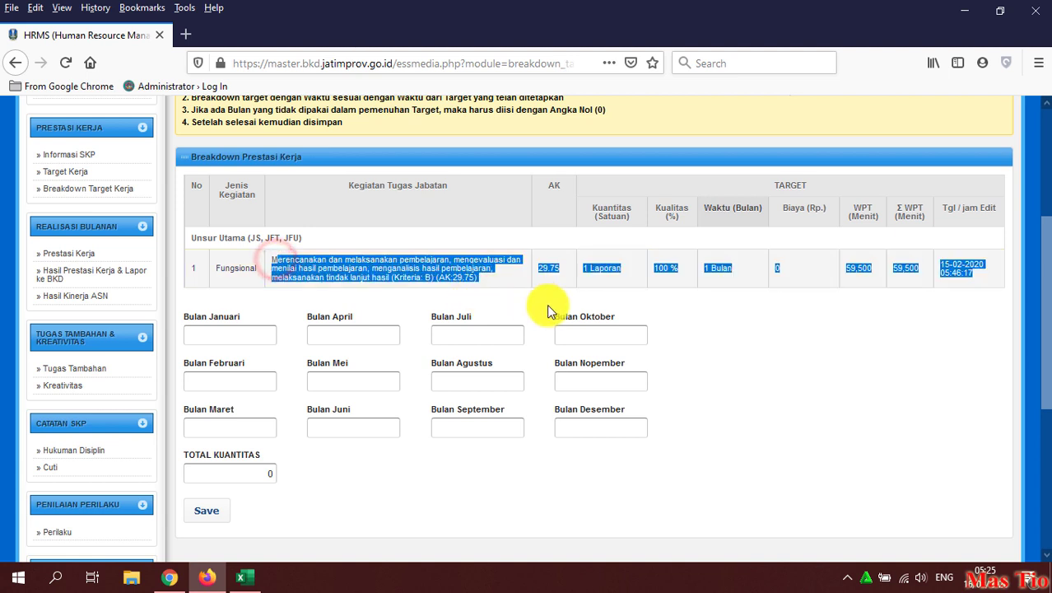
pyautogui.click(677, 336)
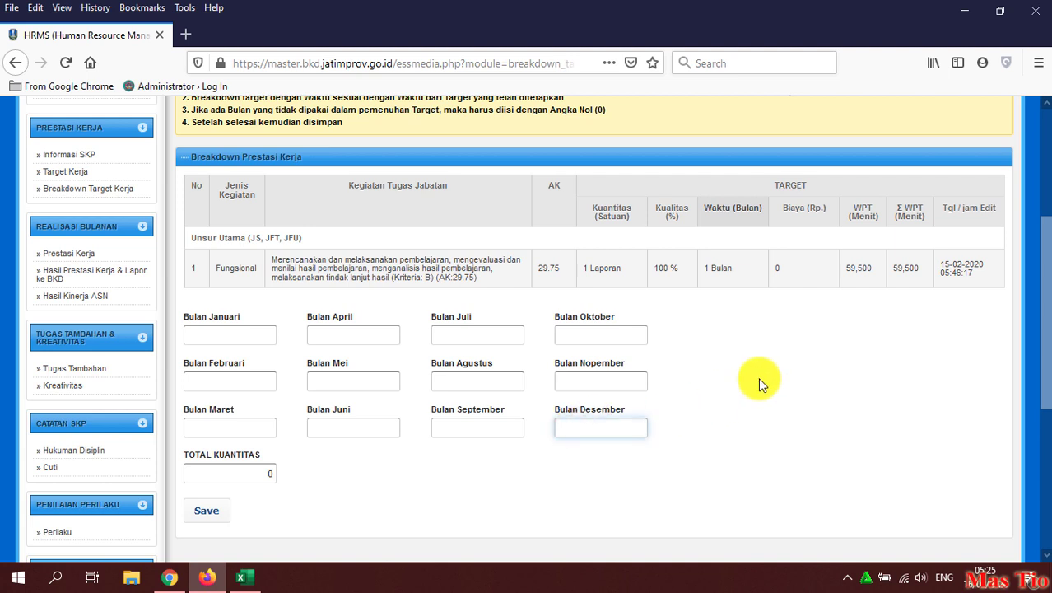
# Step: Clear Bulan Desember and enter quantity 1 in Bulan Nopember and Bulan Juni
pyautogui.write('1')
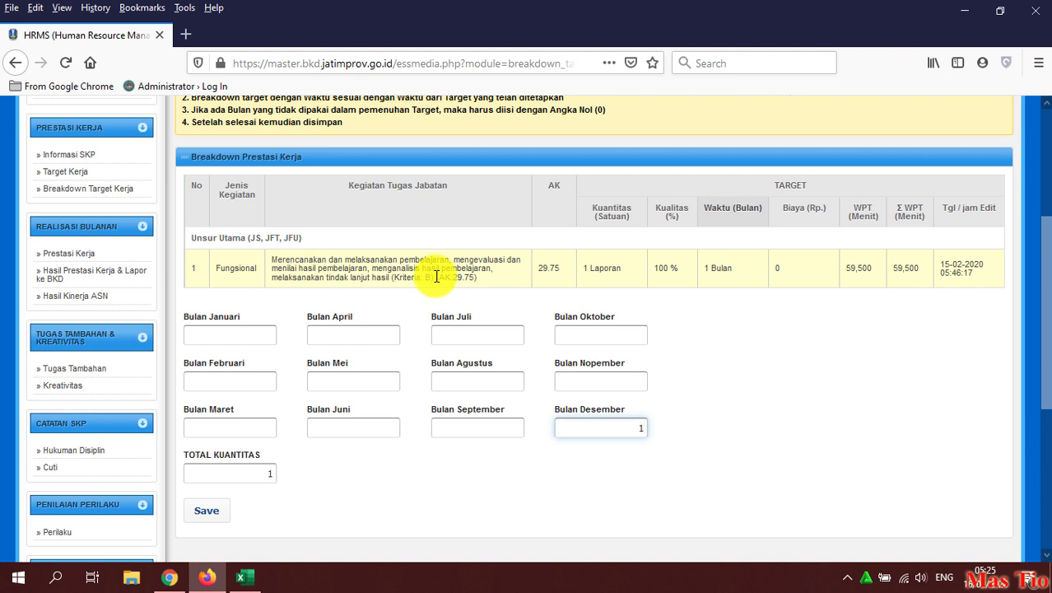
pyautogui.moveTo(626, 426); pyautogui.dragTo(674, 433)
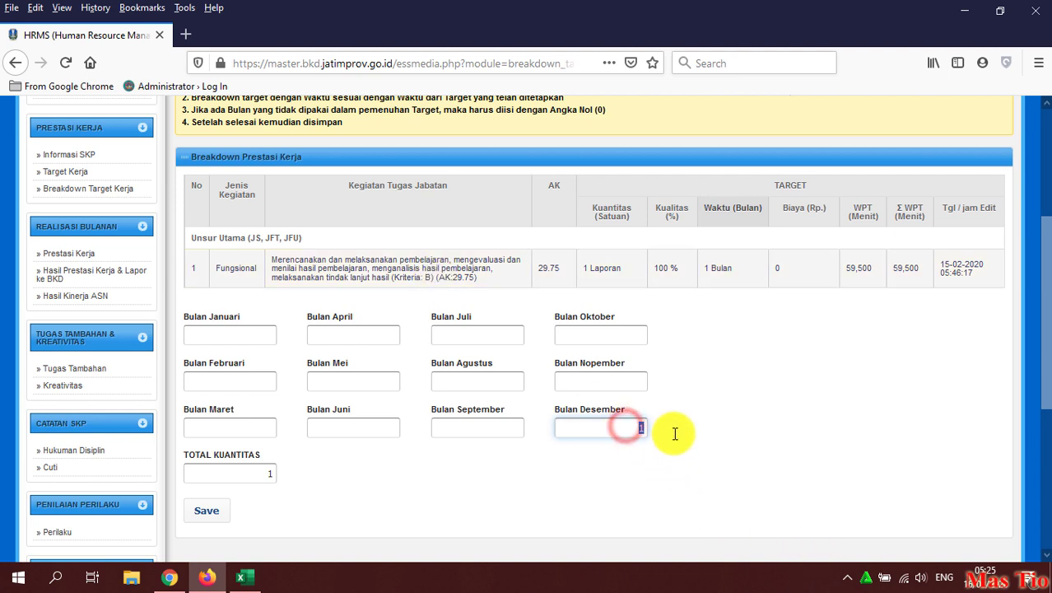
pyautogui.press('BackSpace')
pyautogui.click(499, 425)
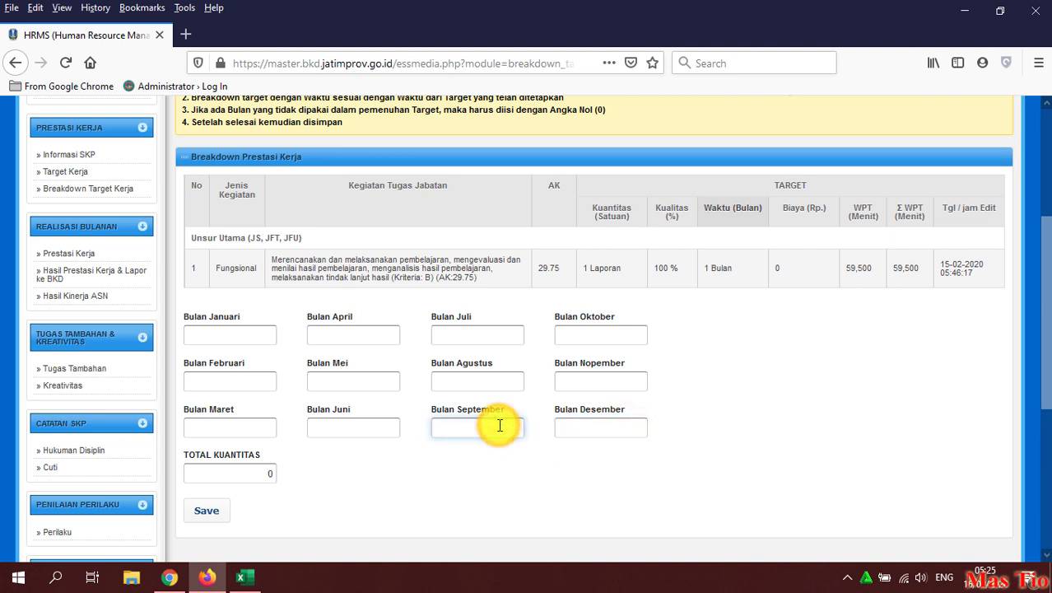
pyautogui.click(623, 384)
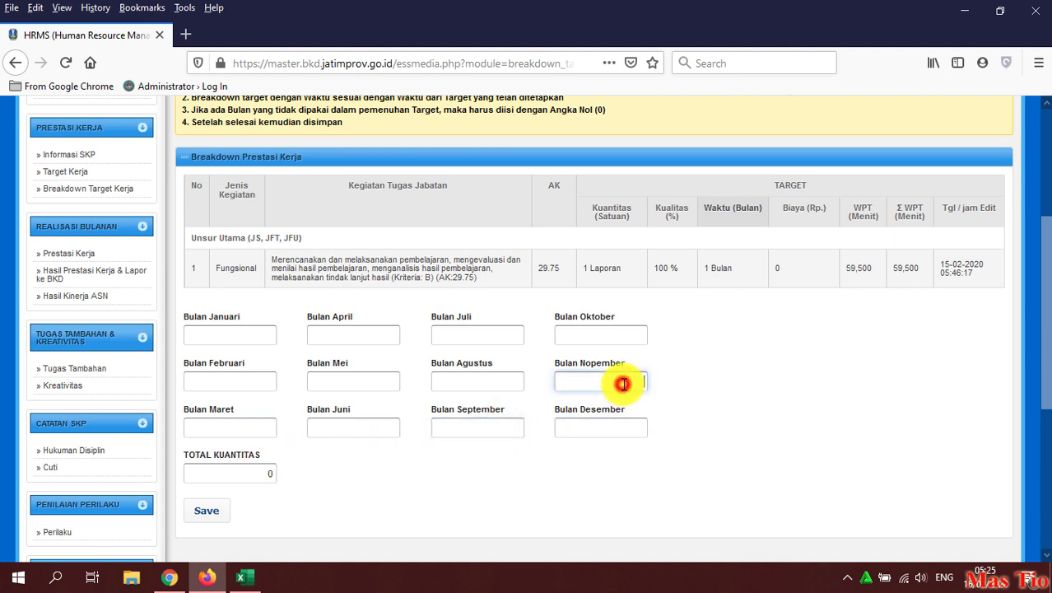
pyautogui.write('1')
pyautogui.click(714, 429)
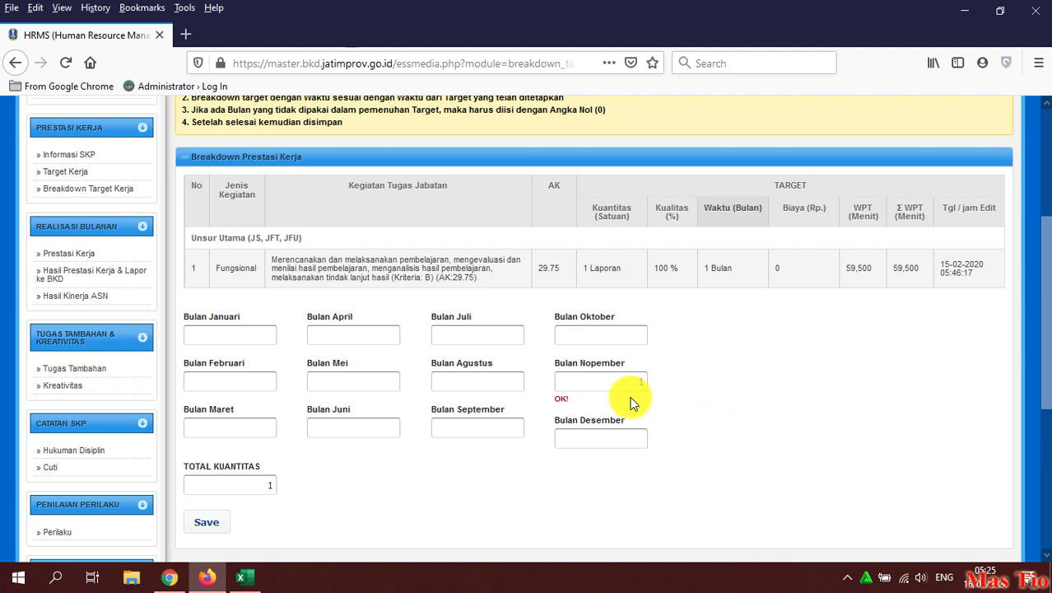
pyautogui.click(758, 407)
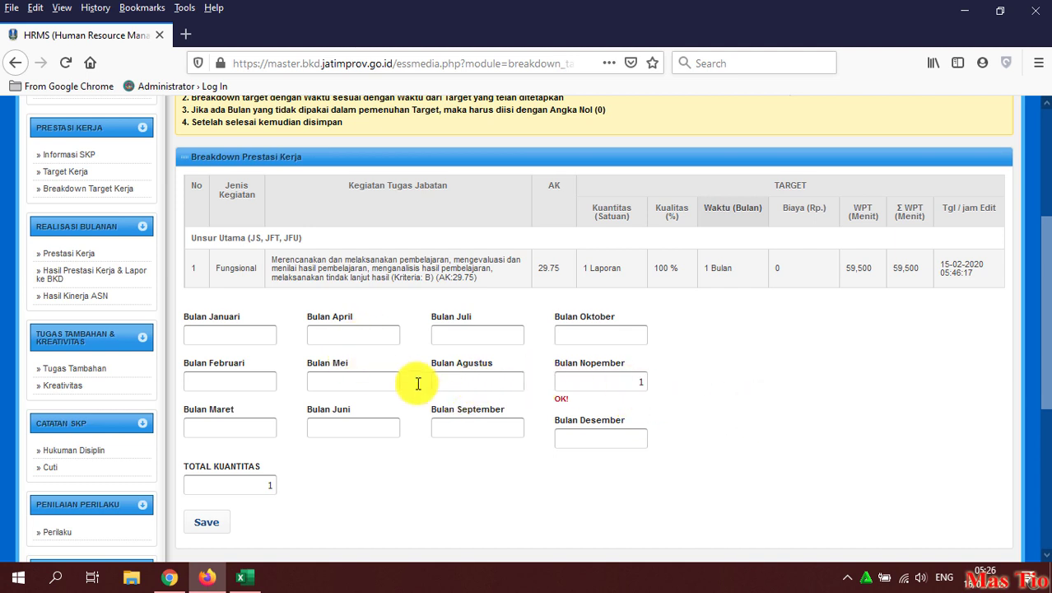
pyautogui.click(692, 378)
pyautogui.write('1')
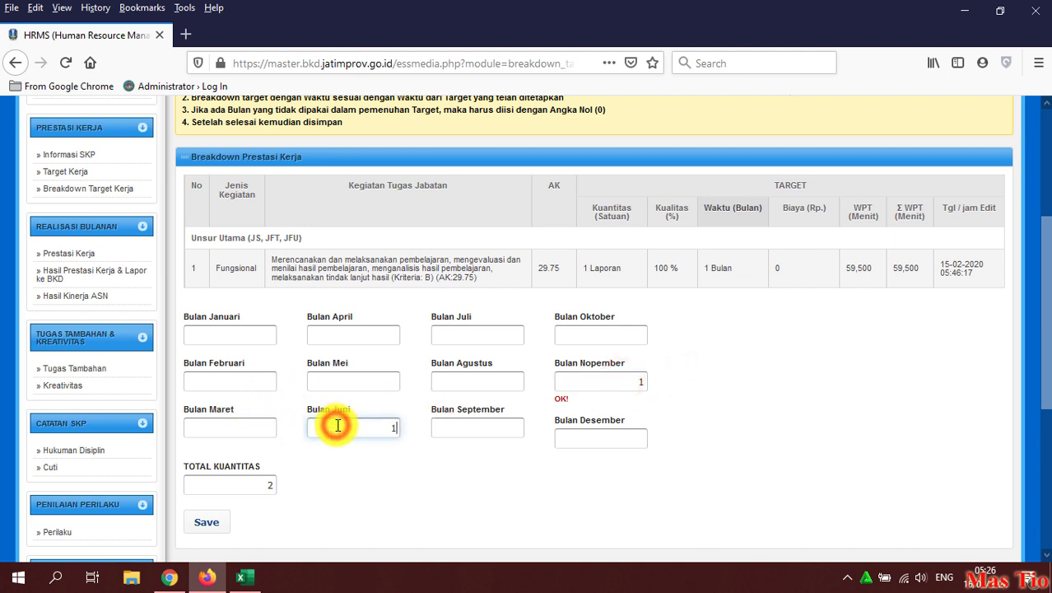
pyautogui.click(430, 478)
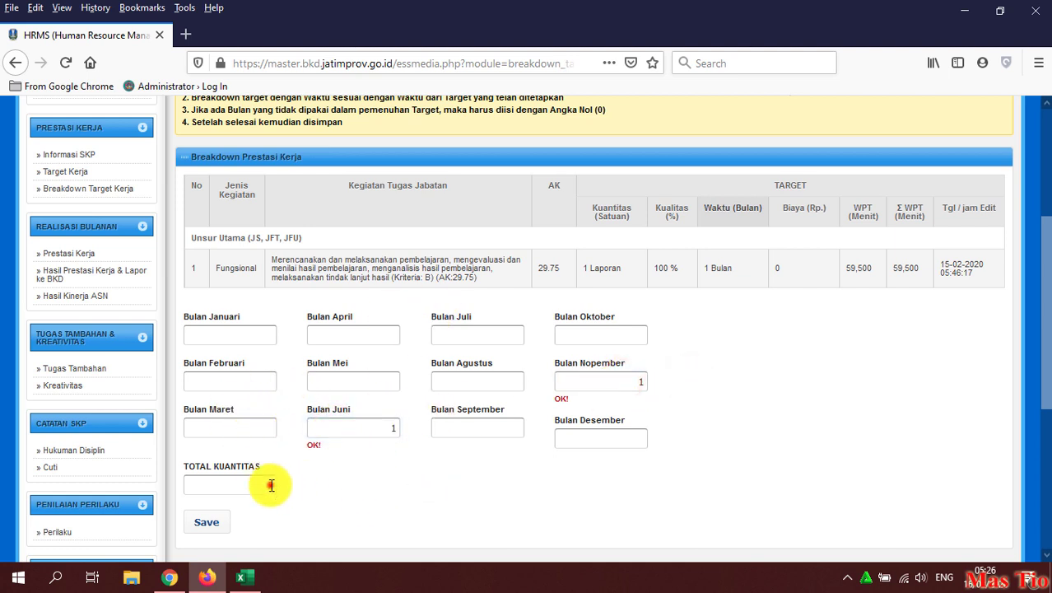
# Step: Save the monthly breakdown and confirm with OK
pyautogui.click(206, 522)
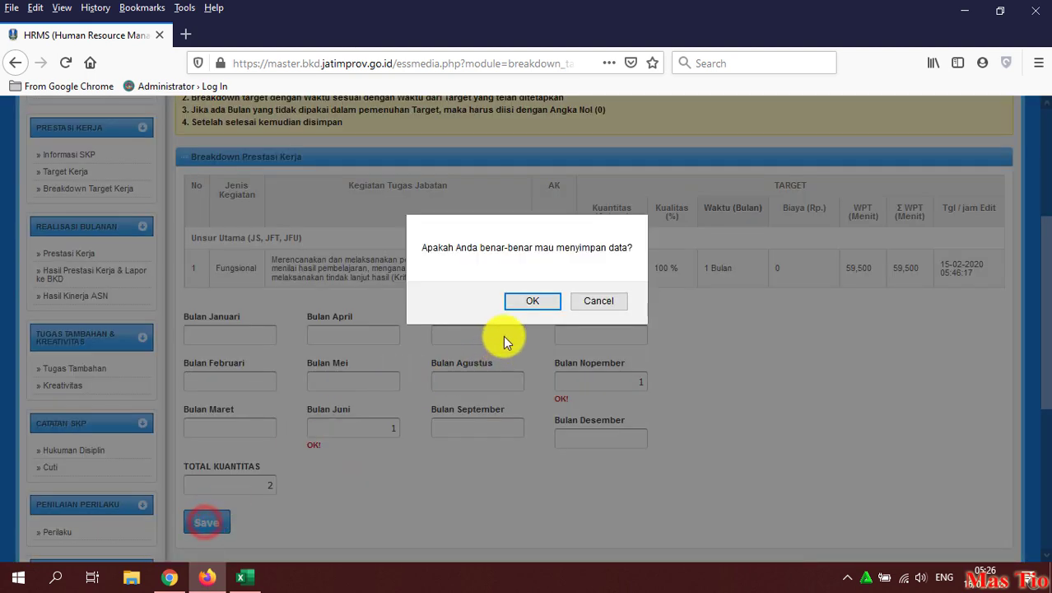
pyautogui.click(526, 299)
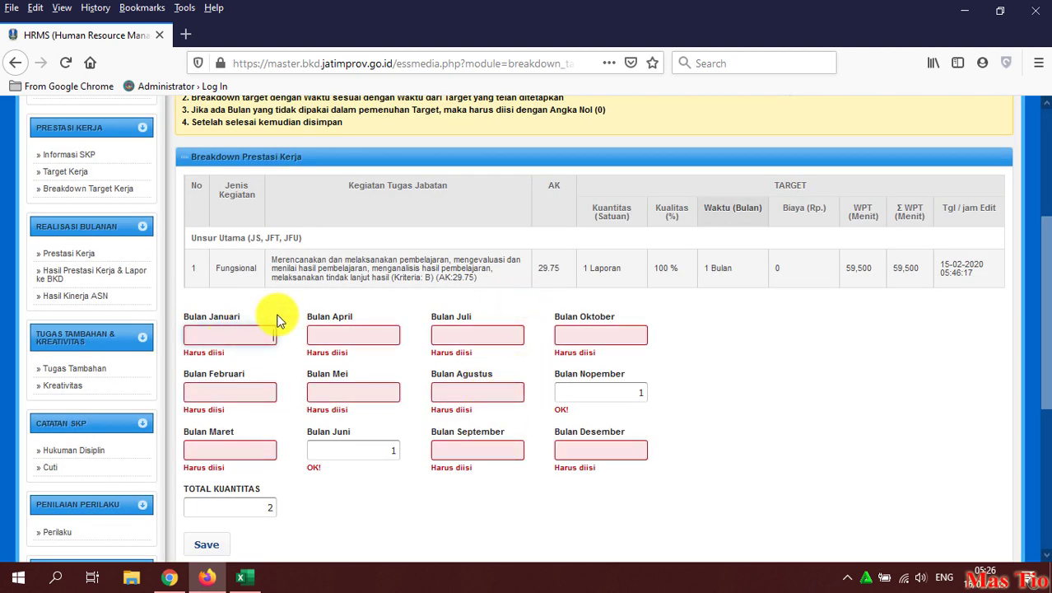
pyautogui.scroll(-2, 280, 326)
pyautogui.scroll(5, 284, 330)
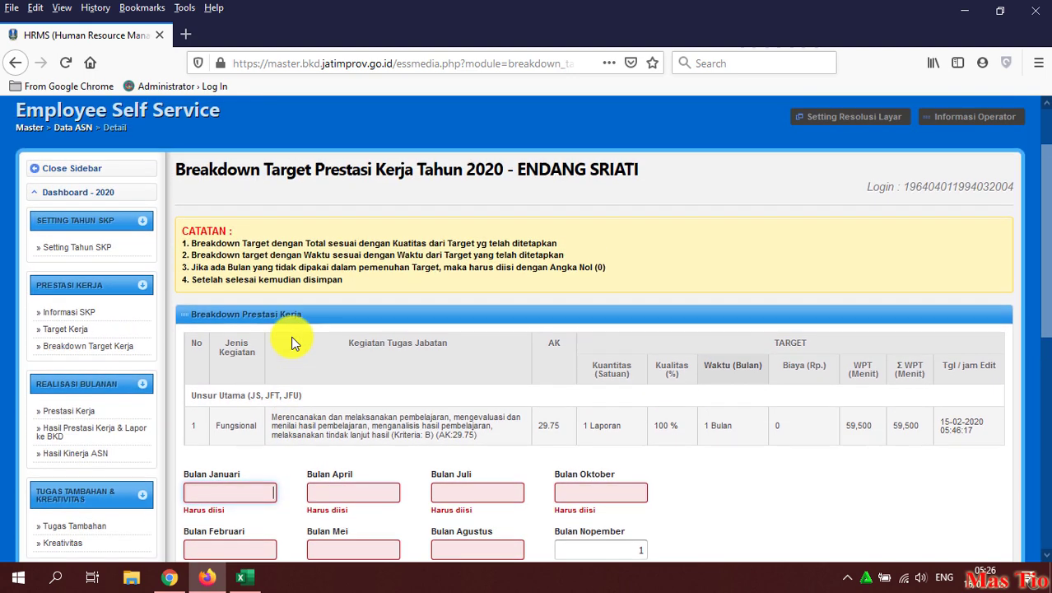
pyautogui.scroll(-3, 294, 338)
pyautogui.scroll(-2, 412, 329)
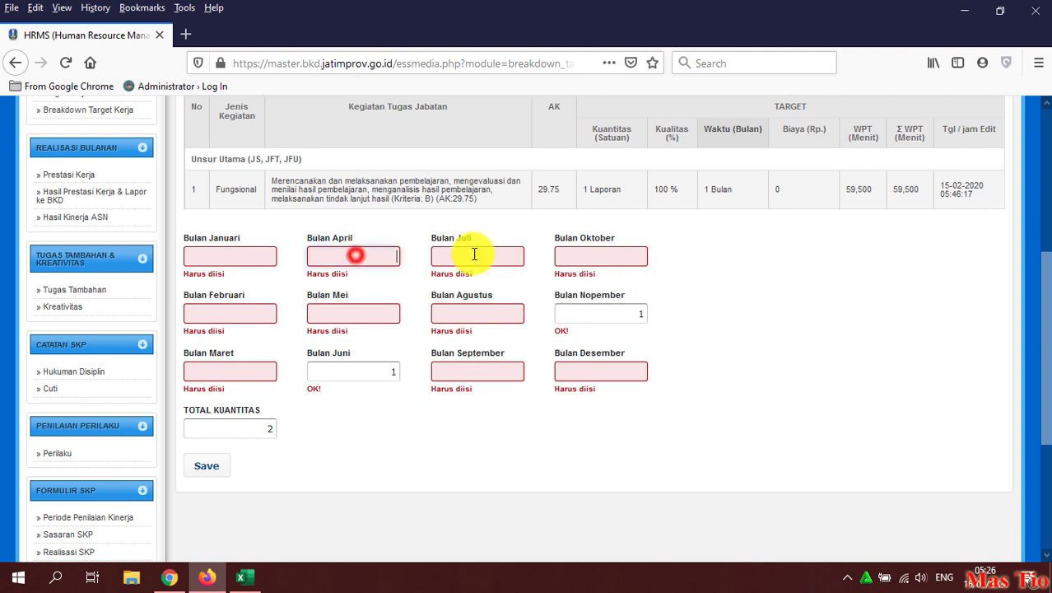
# Step: Enter 0 in the ten remaining months, Januari through Desember
pyautogui.click(234, 252)
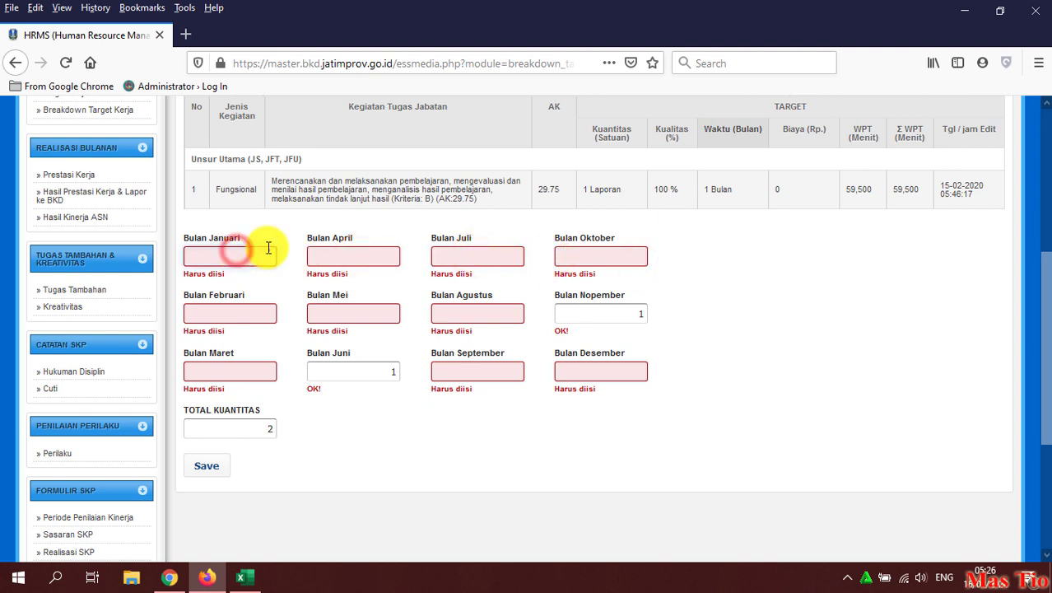
pyautogui.write('0')
pyautogui.click(372, 257)
pyautogui.write('0')
pyautogui.click(481, 259)
pyautogui.write('0')
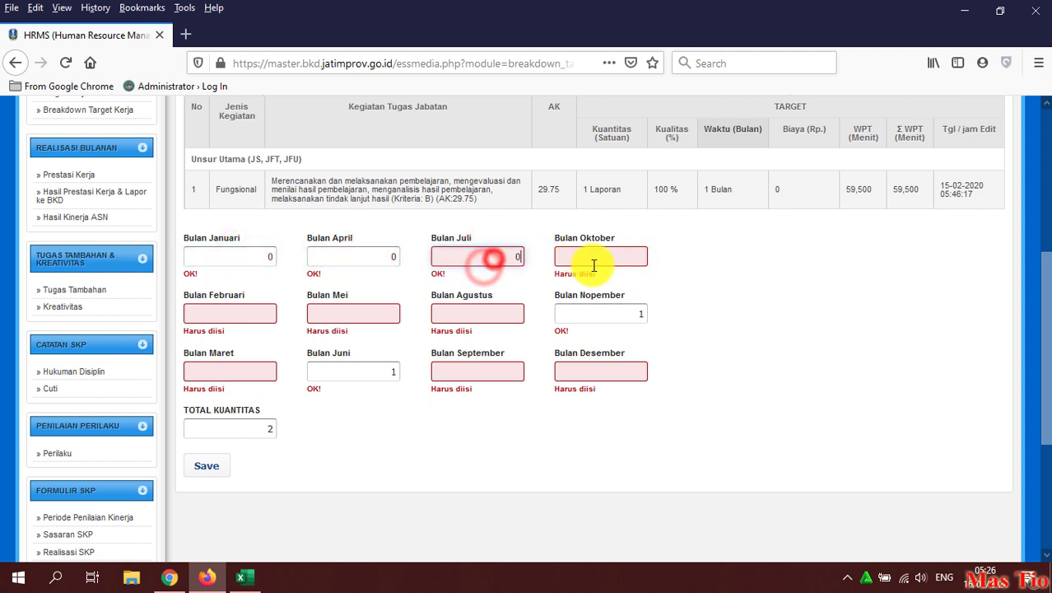
pyautogui.click(597, 258)
pyautogui.write('0')
pyautogui.click(251, 311)
pyautogui.write('0')
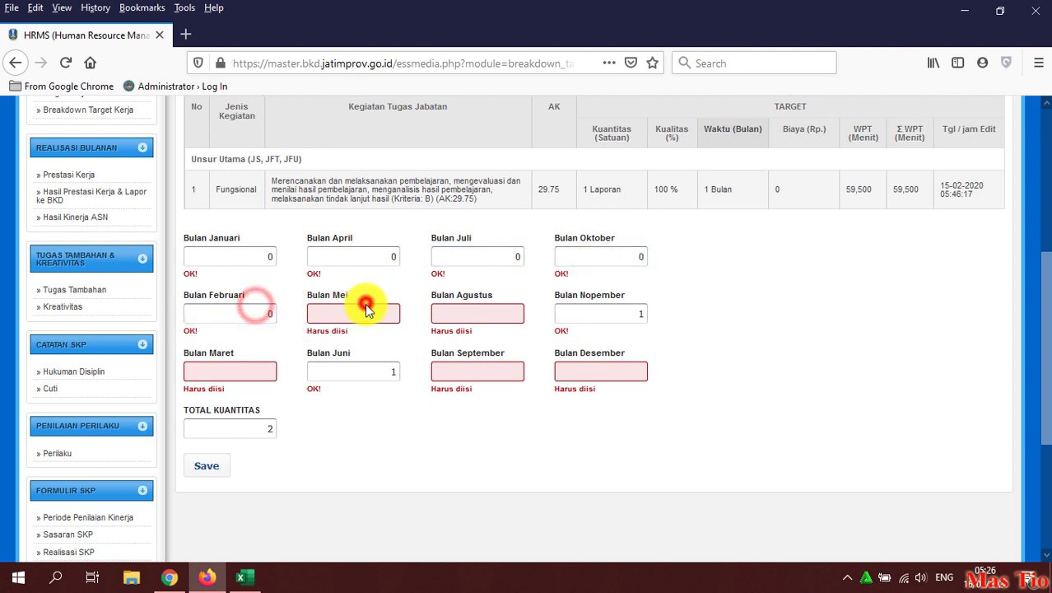
pyautogui.click(364, 311)
pyautogui.write('0')
pyautogui.click(468, 317)
pyautogui.write('0')
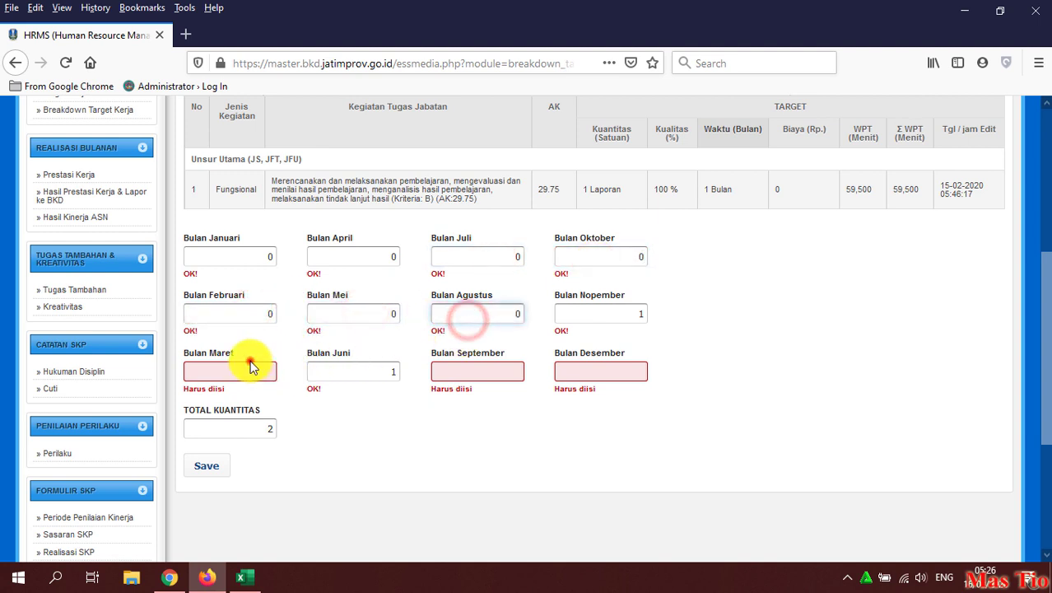
pyautogui.click(250, 368)
pyautogui.write('0')
pyautogui.click(477, 372)
pyautogui.write('0')
pyautogui.click(567, 374)
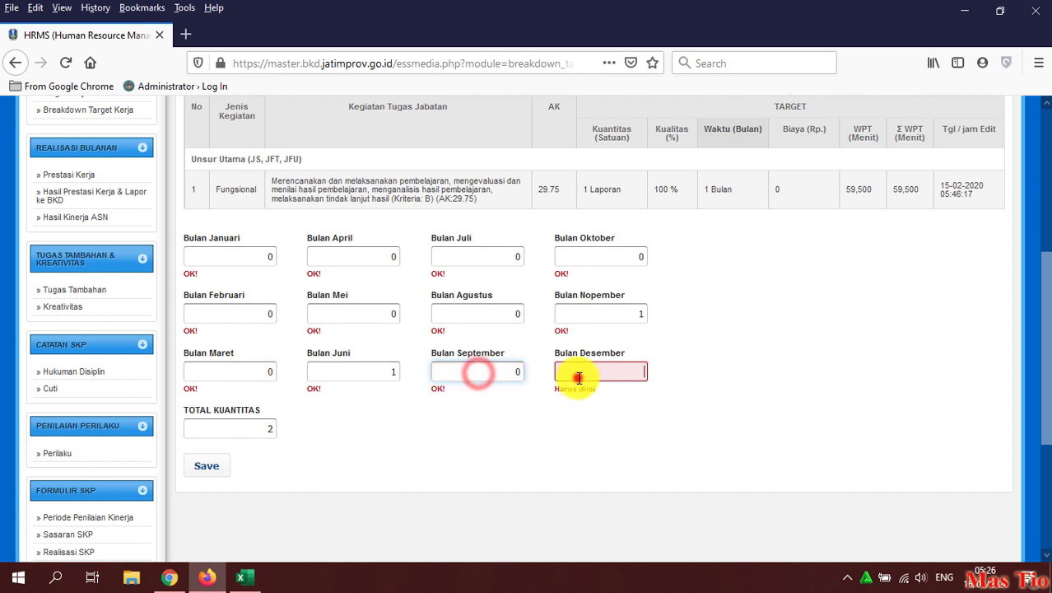
pyautogui.write('0')
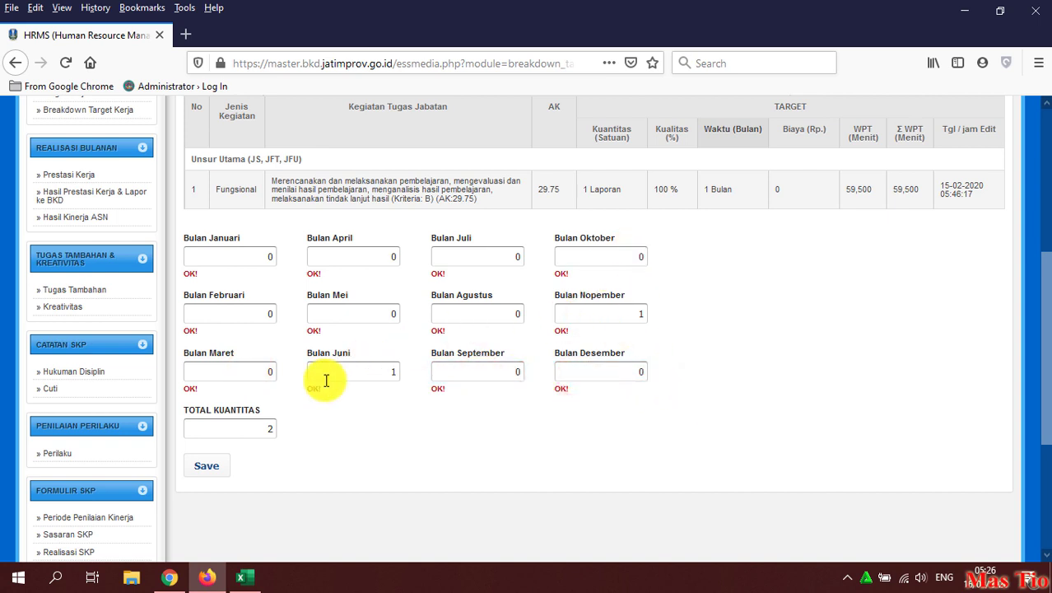
# Step: Compare the total of 2 with the 1 Laporan target, then save and confirm
pyautogui.doubleClick(236, 427)
pyautogui.click(459, 447)
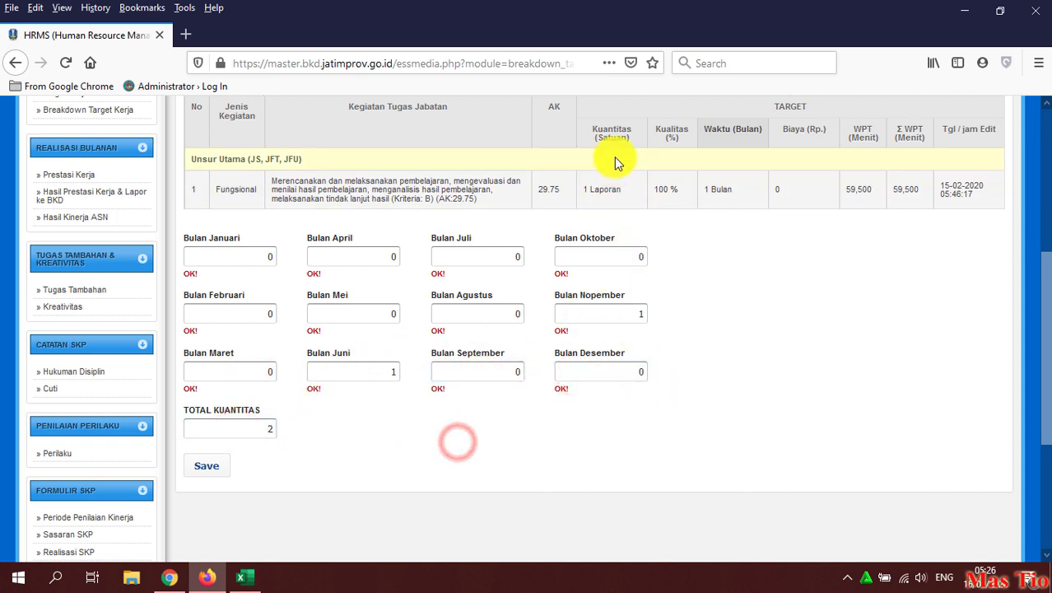
pyautogui.moveTo(582, 190); pyautogui.dragTo(609, 202)
pyautogui.click(797, 361)
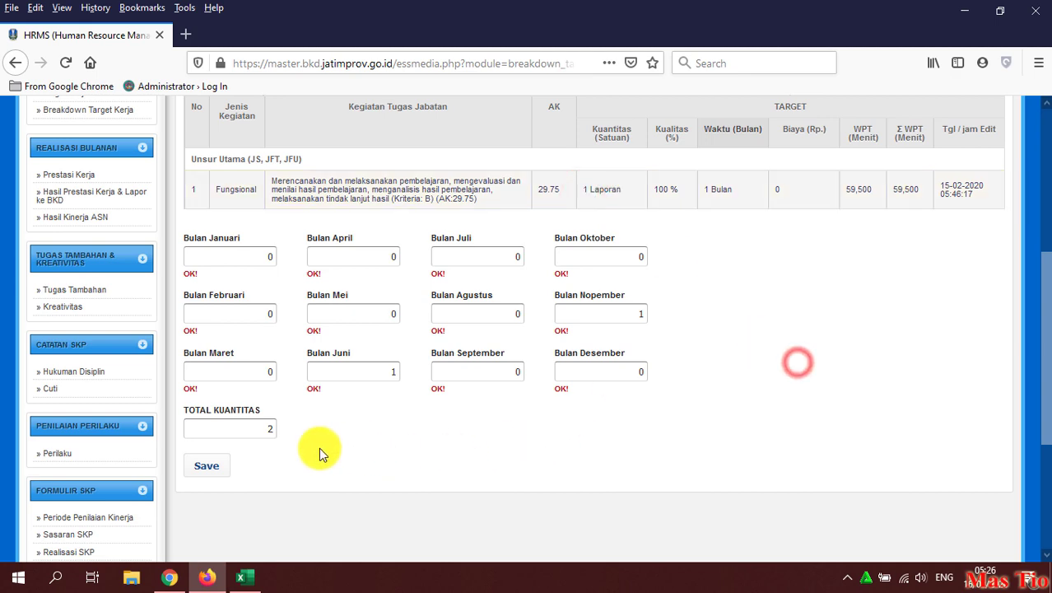
pyautogui.click(207, 465)
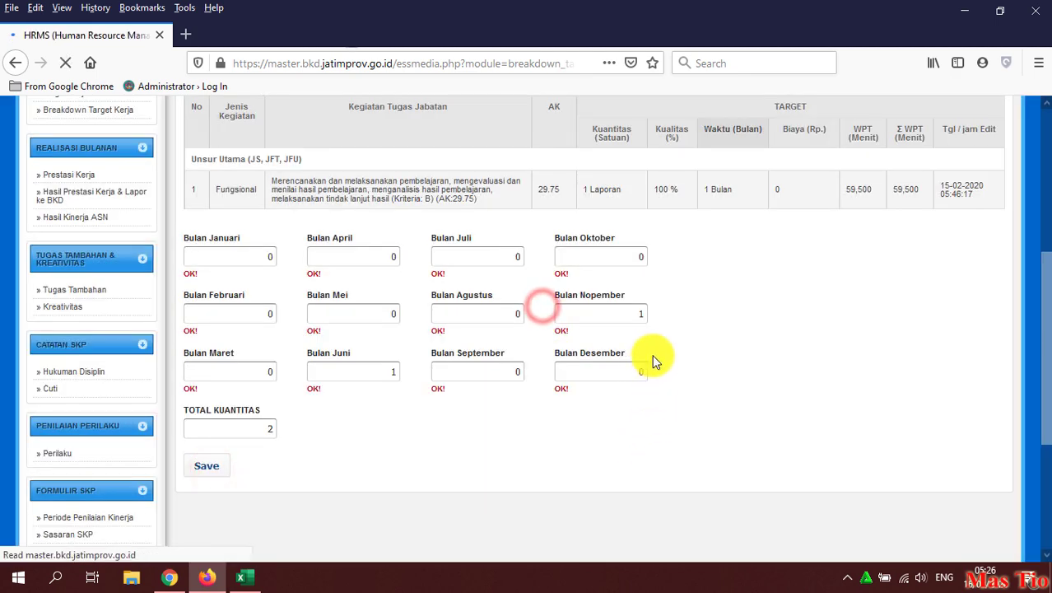
# Step: Read the Error Total message rejecting the monthly breakdown
pyautogui.scroll(-2, 231, 354)
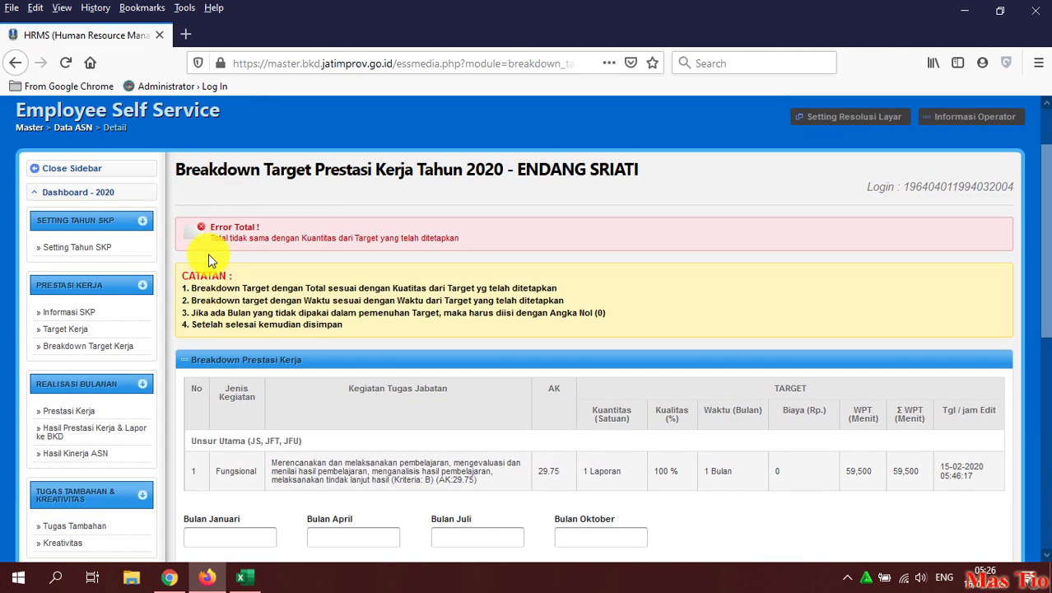
pyautogui.click(477, 246)
pyautogui.moveTo(198, 218); pyautogui.dragTo(272, 220)
pyautogui.click(388, 236)
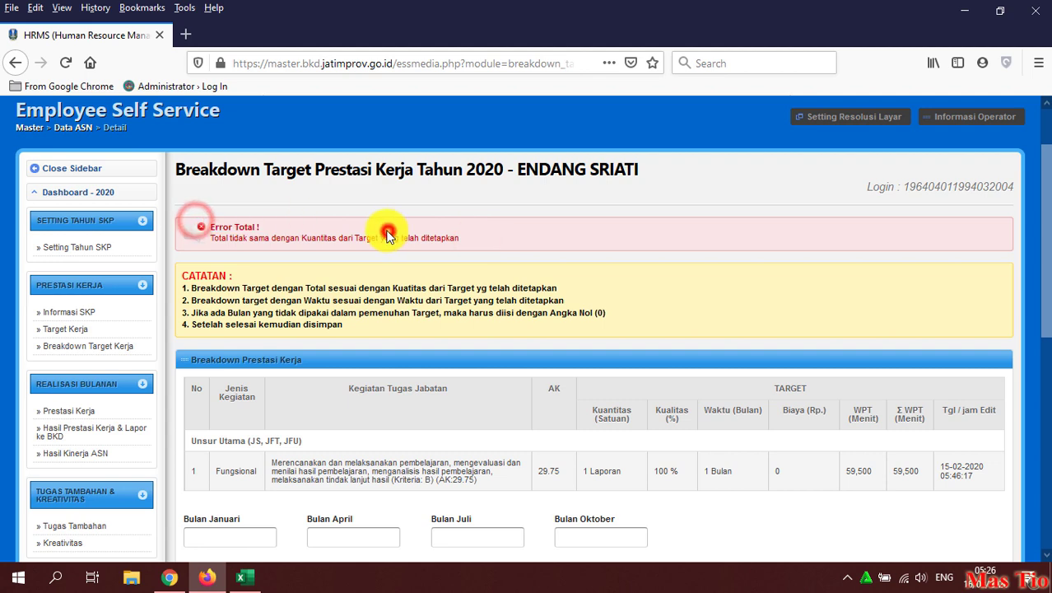
pyautogui.scroll(-4, 510, 282)
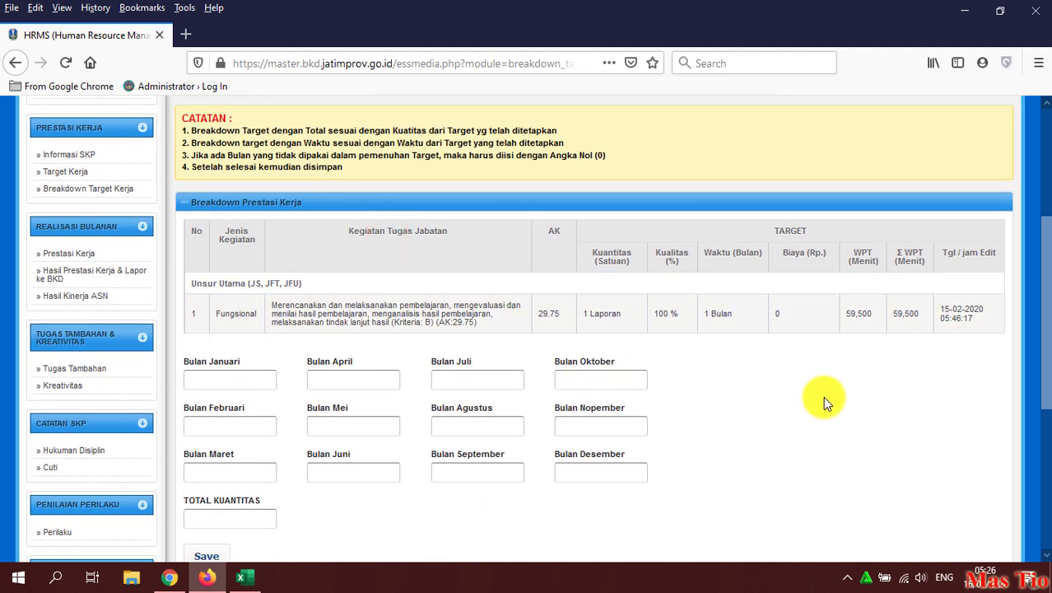
pyautogui.scroll(-2, 822, 396)
pyautogui.scroll(2, 700, 362)
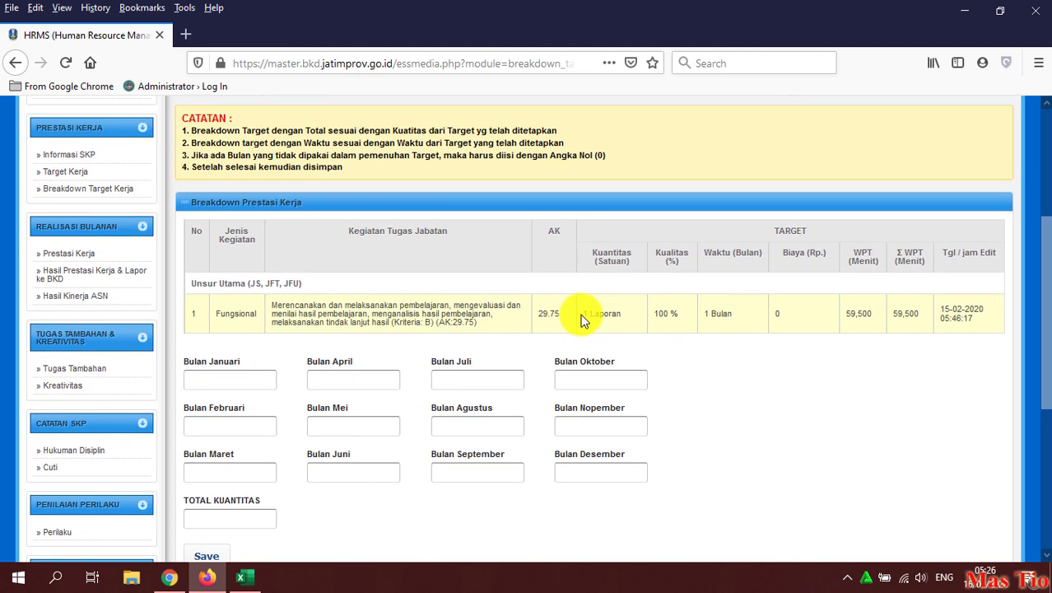
# Step: Compare TOTAL KUANTITAS against the 1 Laporan quantity and 1 Bulan duration
pyautogui.tripleClick(582, 313)
pyautogui.scroll(-2, 718, 377)
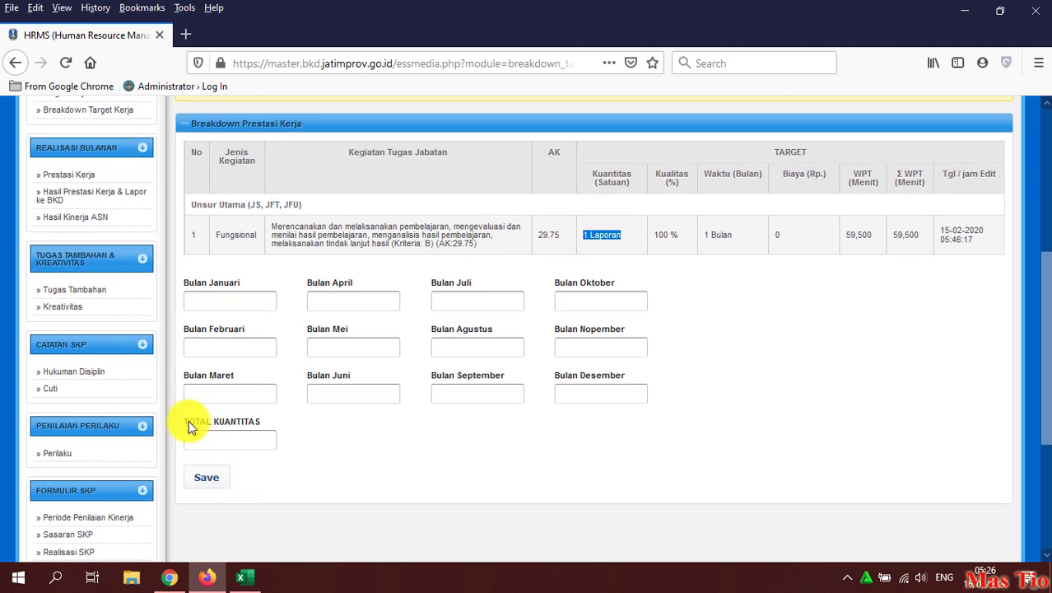
pyautogui.moveTo(184, 421); pyautogui.dragTo(281, 416)
pyautogui.click(258, 434)
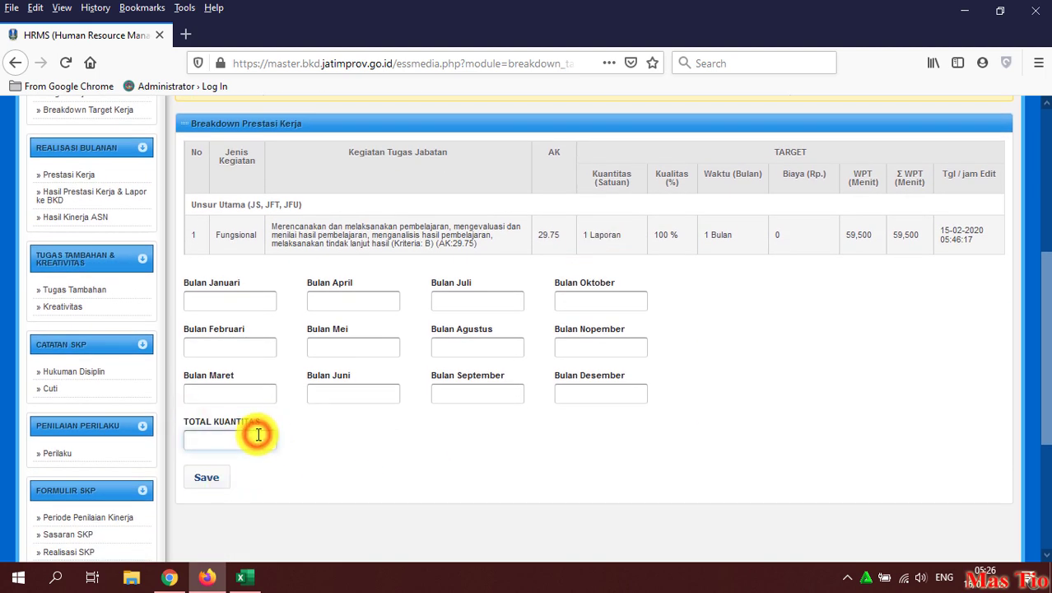
pyautogui.tripleClick(708, 236)
pyautogui.click(741, 293)
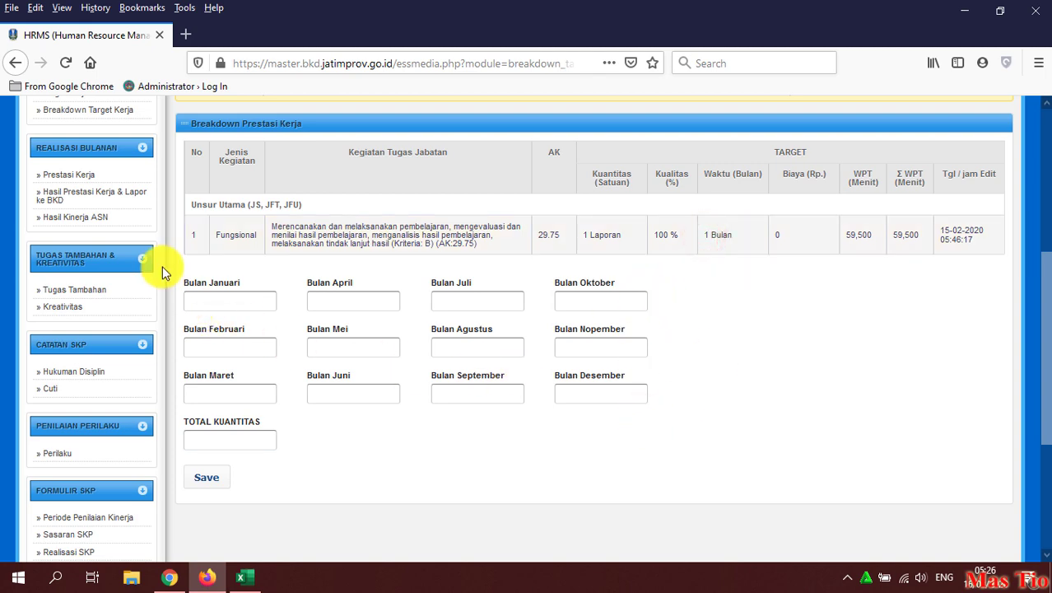
pyautogui.moveTo(163, 268); pyautogui.dragTo(270, 281)
pyautogui.click(750, 339)
pyautogui.click(619, 392)
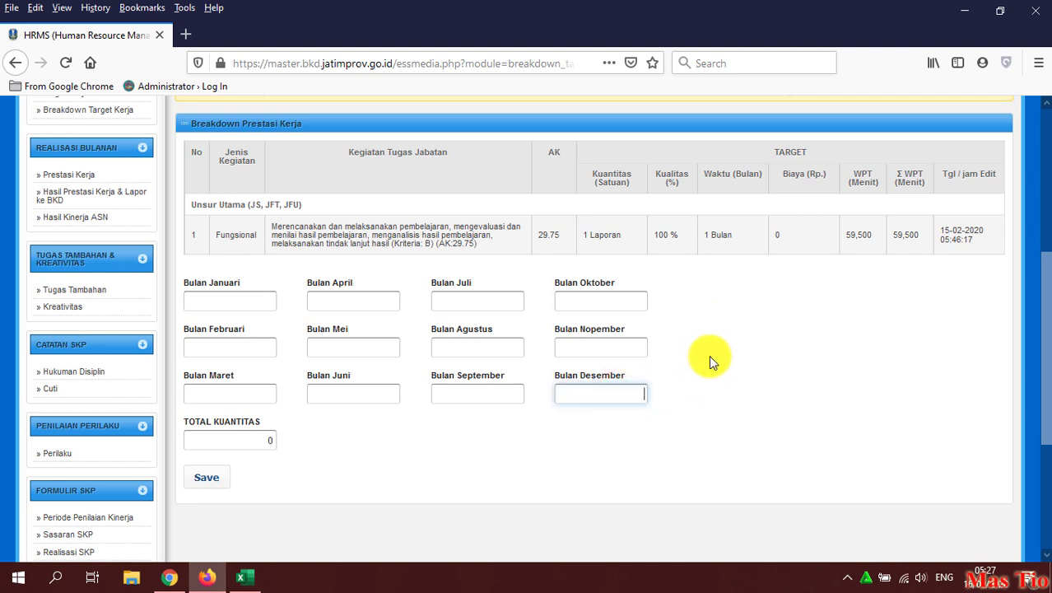
pyautogui.write('1')
pyautogui.click(248, 302)
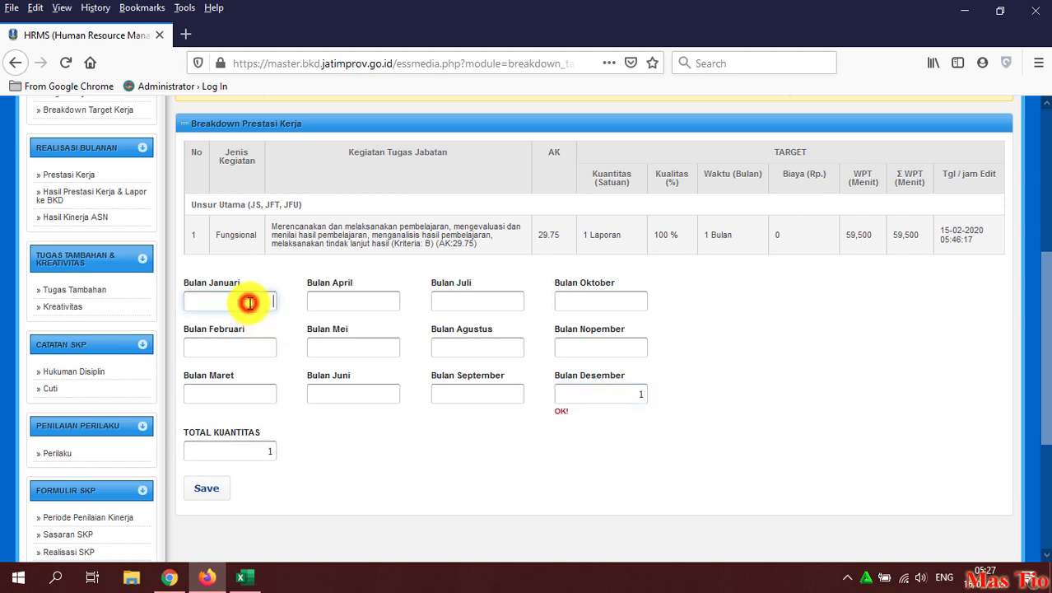
pyautogui.write('0')
pyautogui.click(348, 301)
pyautogui.write('0')
pyautogui.click(501, 301)
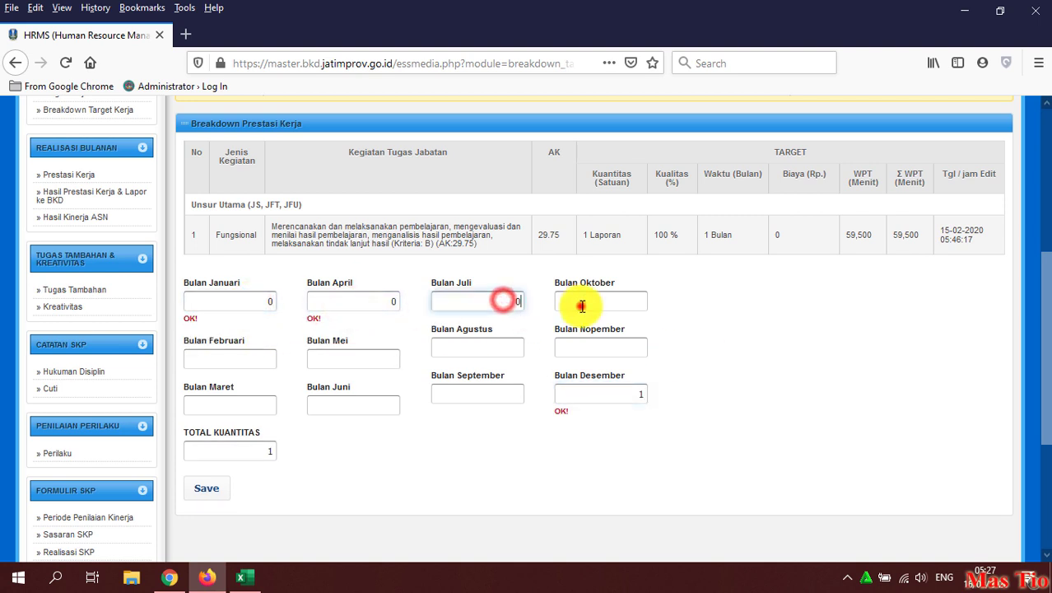
pyautogui.write('0')
pyautogui.click(580, 301)
pyautogui.write('0')
pyautogui.click(271, 359)
pyautogui.write('0')
pyautogui.click(354, 359)
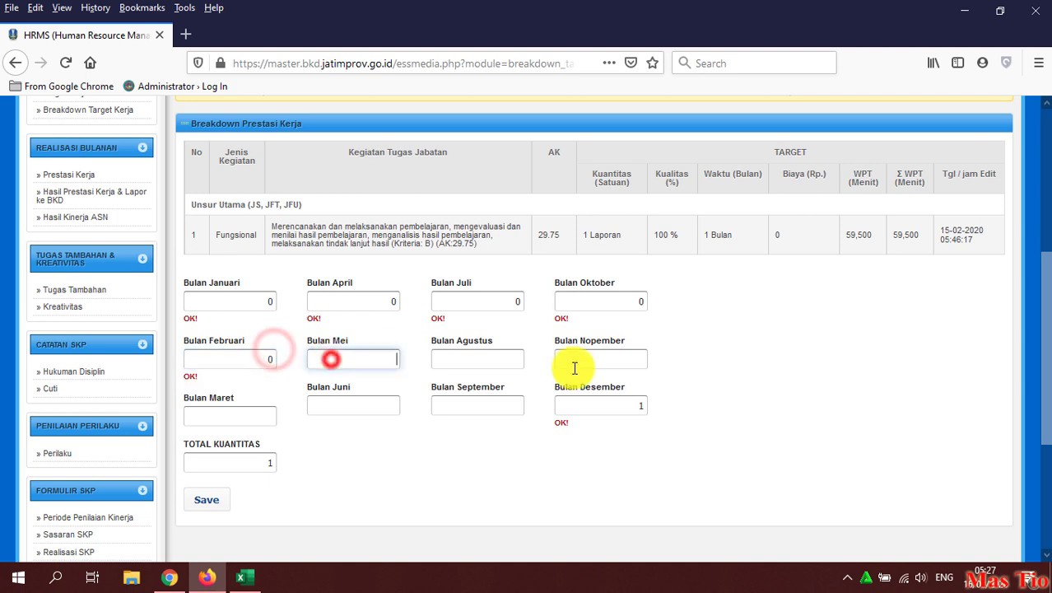
pyautogui.write('0')
pyautogui.click(519, 362)
pyautogui.write('0')
pyautogui.click(566, 359)
pyautogui.write('0')
pyautogui.click(251, 407)
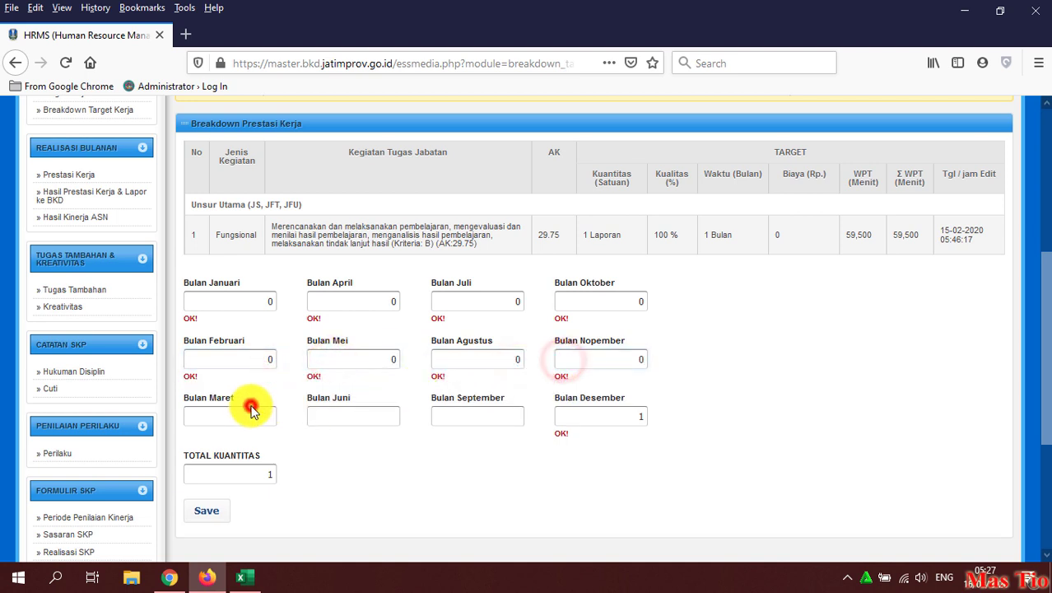
pyautogui.write('0')
pyautogui.click(326, 417)
pyautogui.write('0')
pyautogui.click(515, 419)
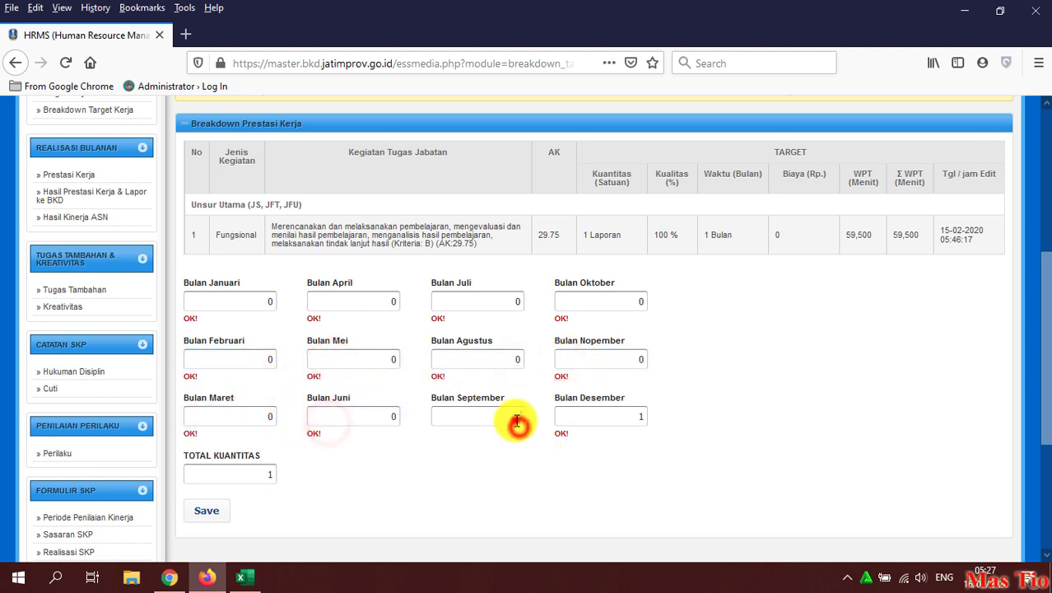
pyautogui.write('0')
pyautogui.click(663, 432)
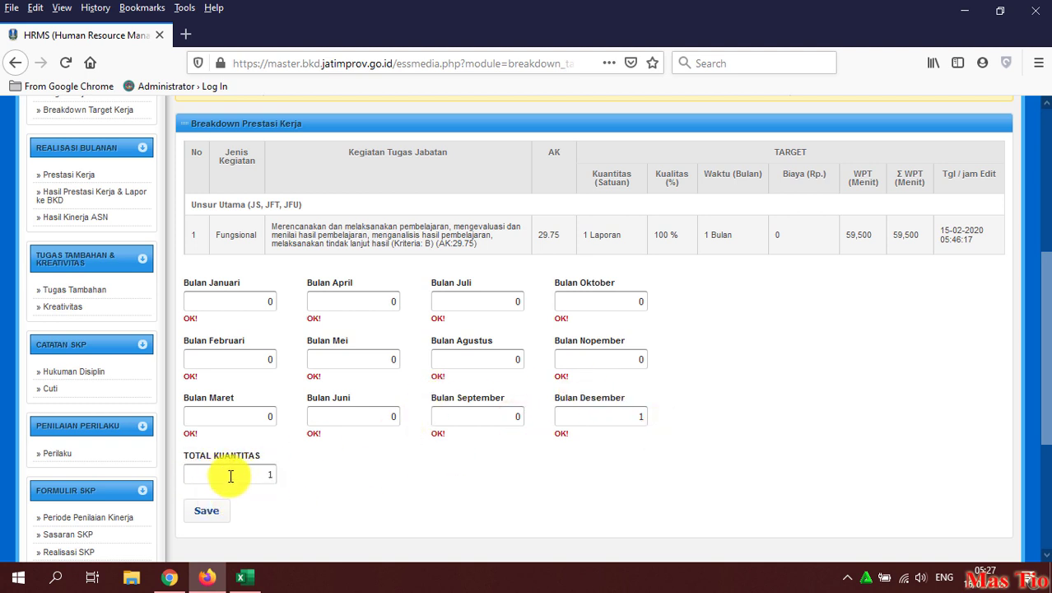
pyautogui.moveTo(228, 476); pyautogui.dragTo(311, 479)
pyautogui.click(589, 182)
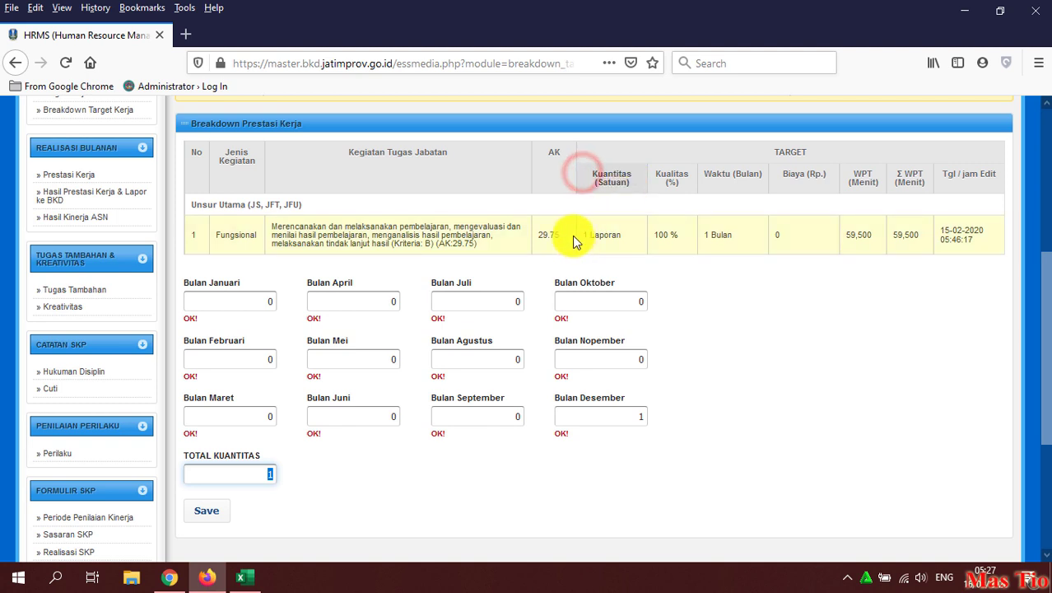
pyautogui.moveTo(572, 235); pyautogui.dragTo(619, 239)
pyautogui.click(652, 272)
pyautogui.moveTo(700, 234); pyautogui.dragTo(745, 247)
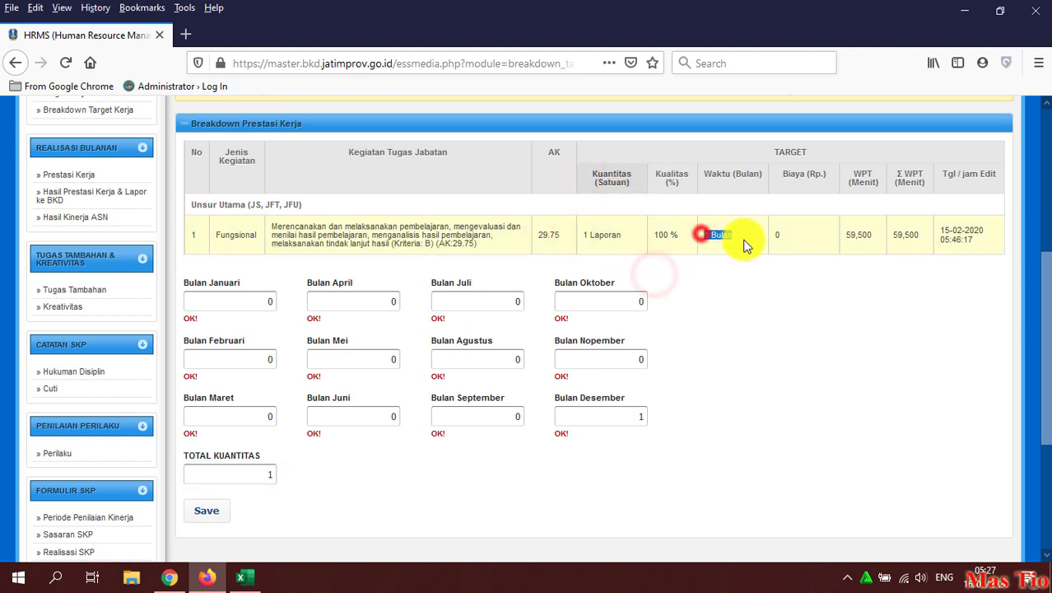
pyautogui.click(757, 298)
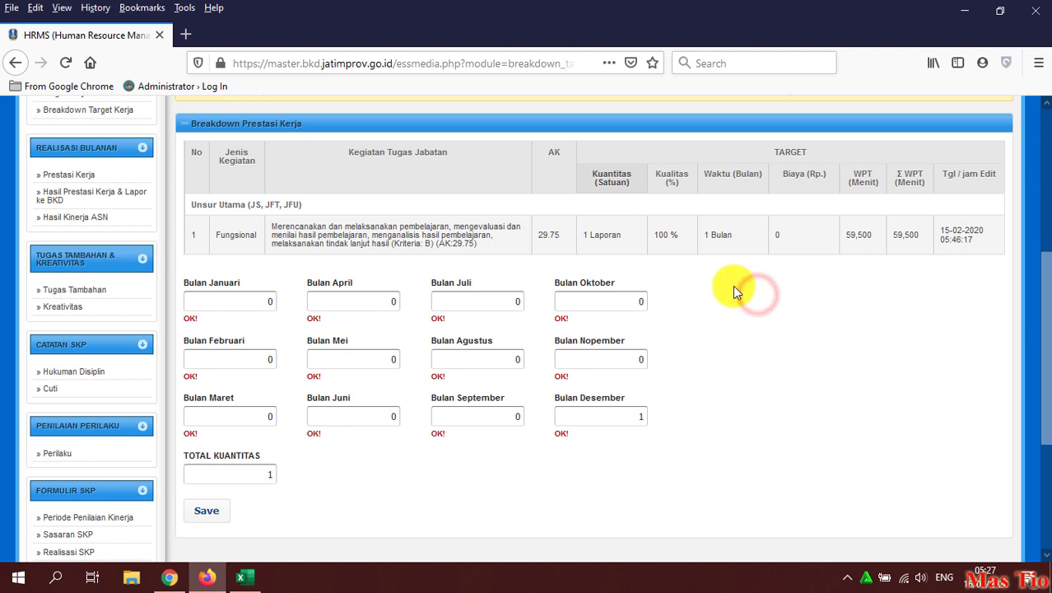
pyautogui.moveTo(699, 235); pyautogui.dragTo(735, 237)
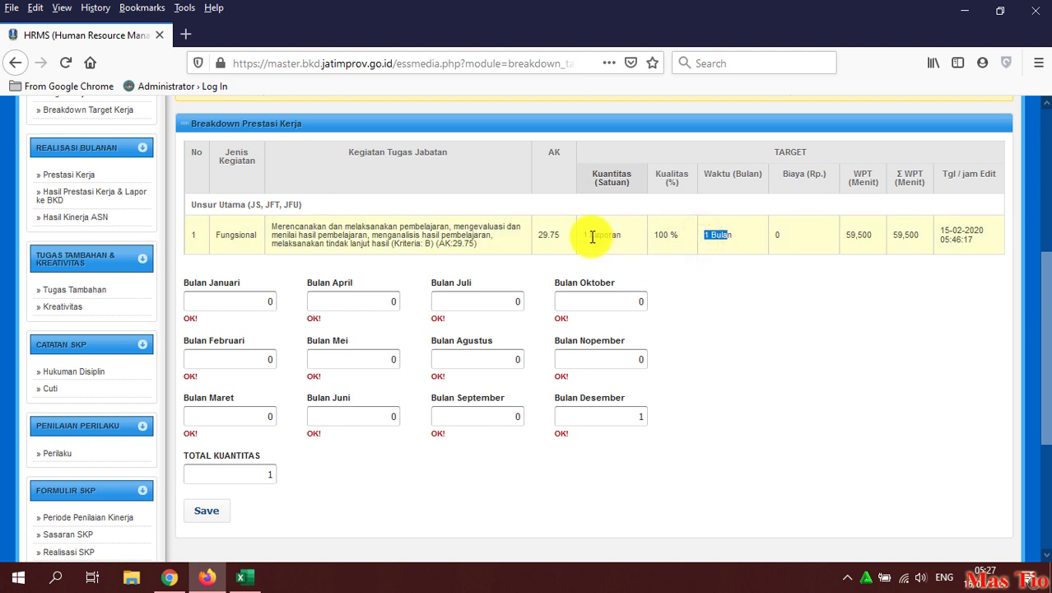
pyautogui.click(590, 236)
pyautogui.click(674, 307)
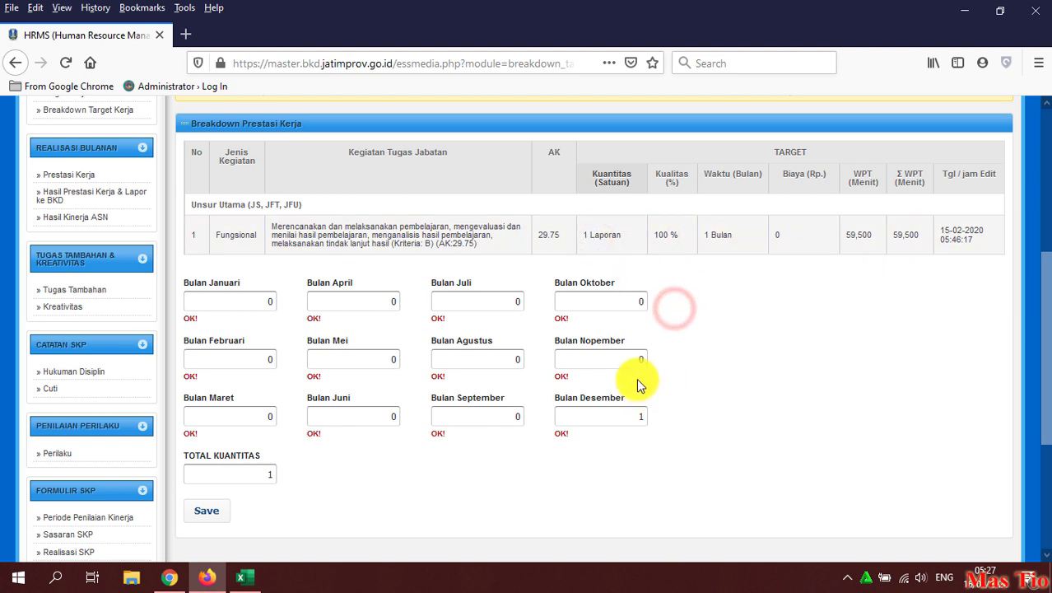
# Step: Enter 0.5 in Bulan Desember and check the recalculated total quantity
pyautogui.doubleClick(635, 417)
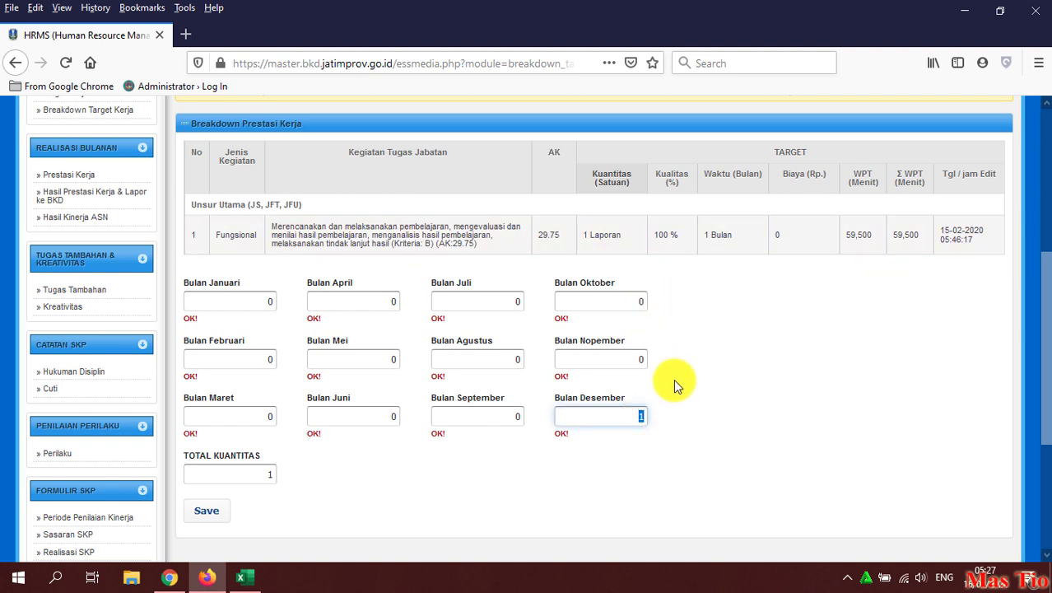
pyautogui.write('05')
pyautogui.press('BackSpace')
pyautogui.write('.')
pyautogui.write('5')
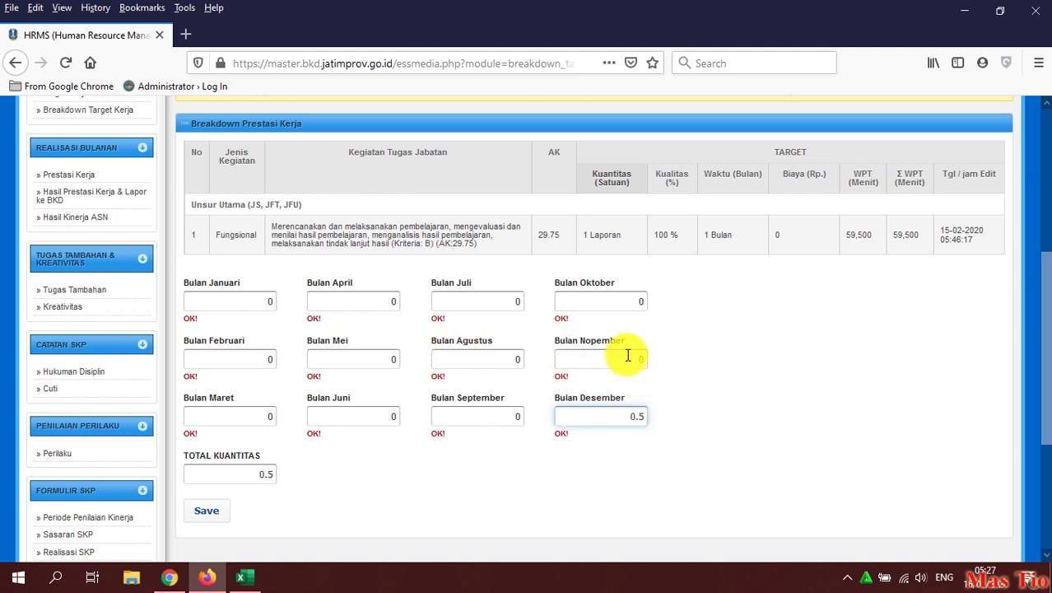
pyautogui.doubleClick(625, 356)
pyautogui.write('.5')
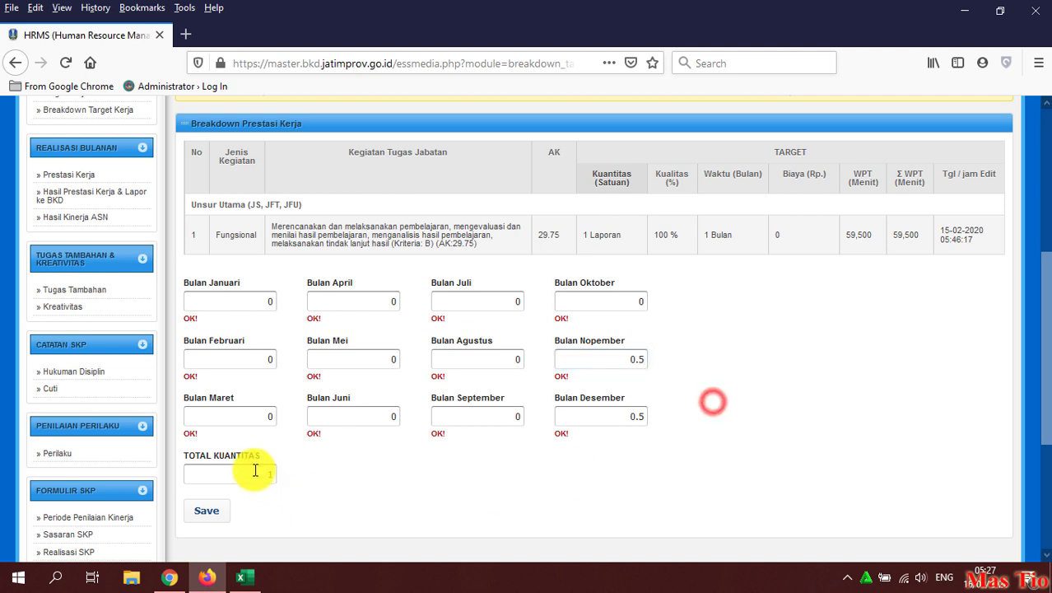
pyautogui.click(251, 469)
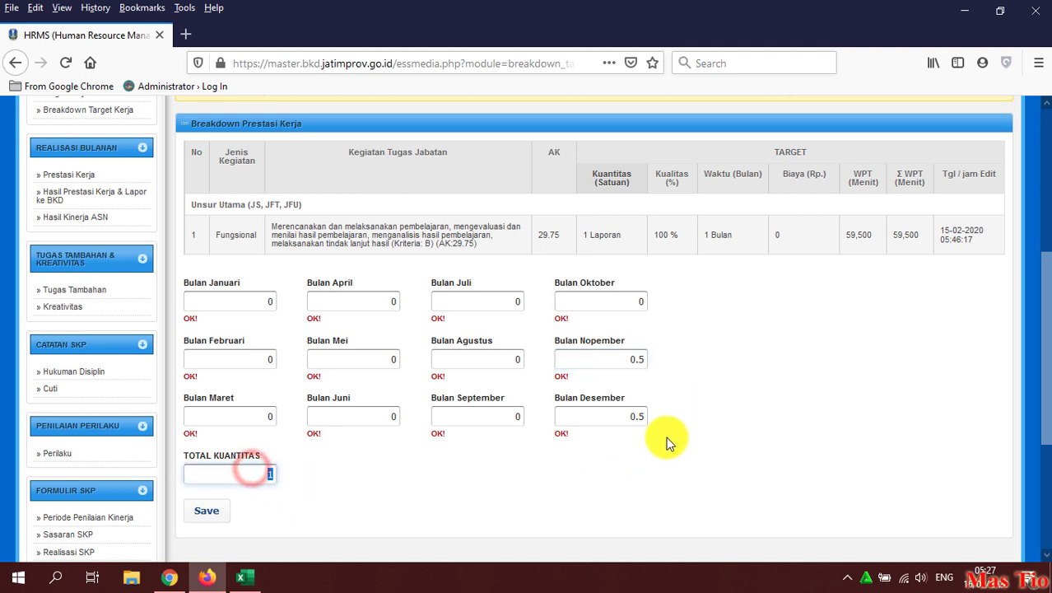
pyautogui.click(695, 428)
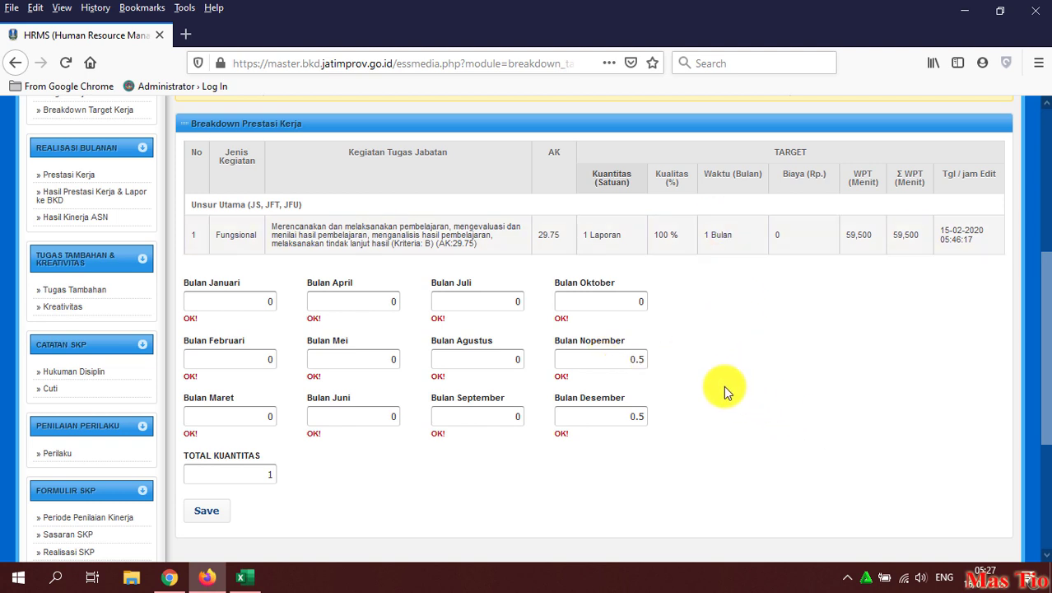
# Step: Compare the 1 Bulan duration with the 0.5 values in Nopember and Desember
pyautogui.moveTo(741, 243); pyautogui.dragTo(718, 235)
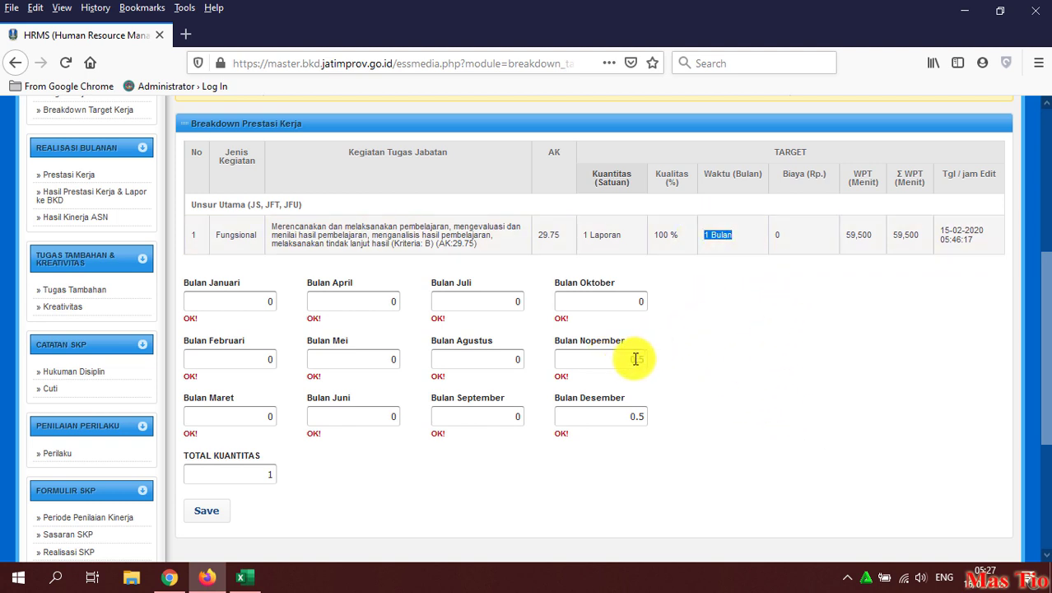
pyautogui.moveTo(630, 359); pyautogui.dragTo(659, 359)
pyautogui.doubleClick(629, 416)
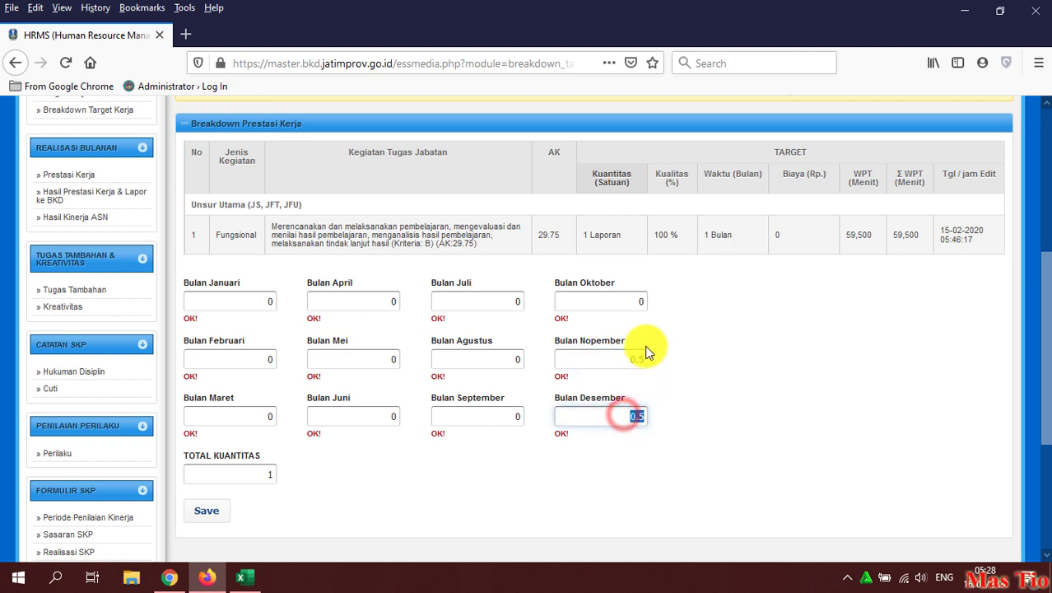
pyautogui.doubleClick(254, 473)
pyautogui.press('BackSpace')
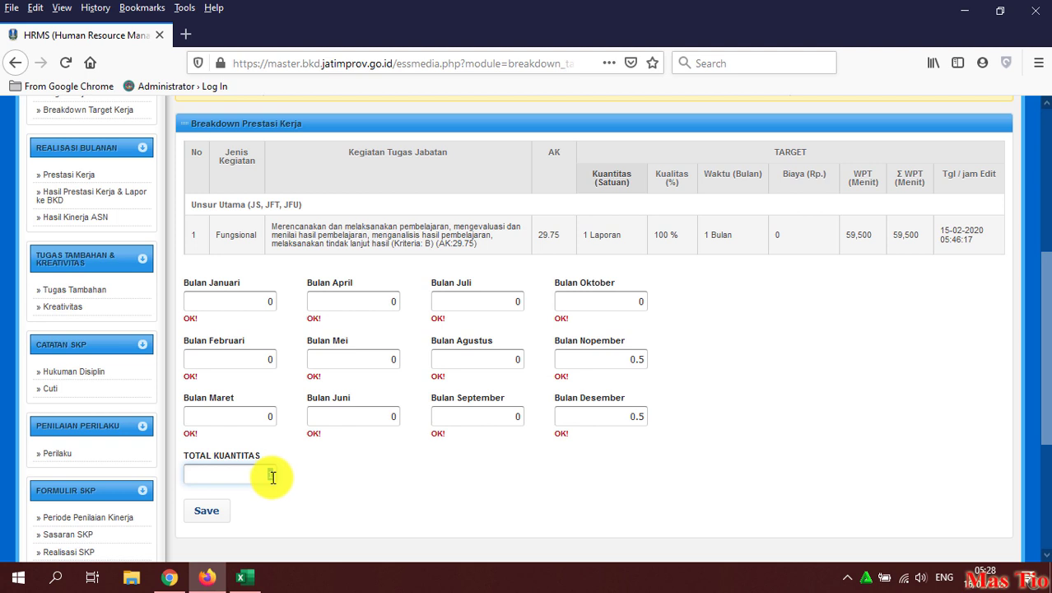
pyautogui.moveTo(699, 235); pyautogui.dragTo(736, 243)
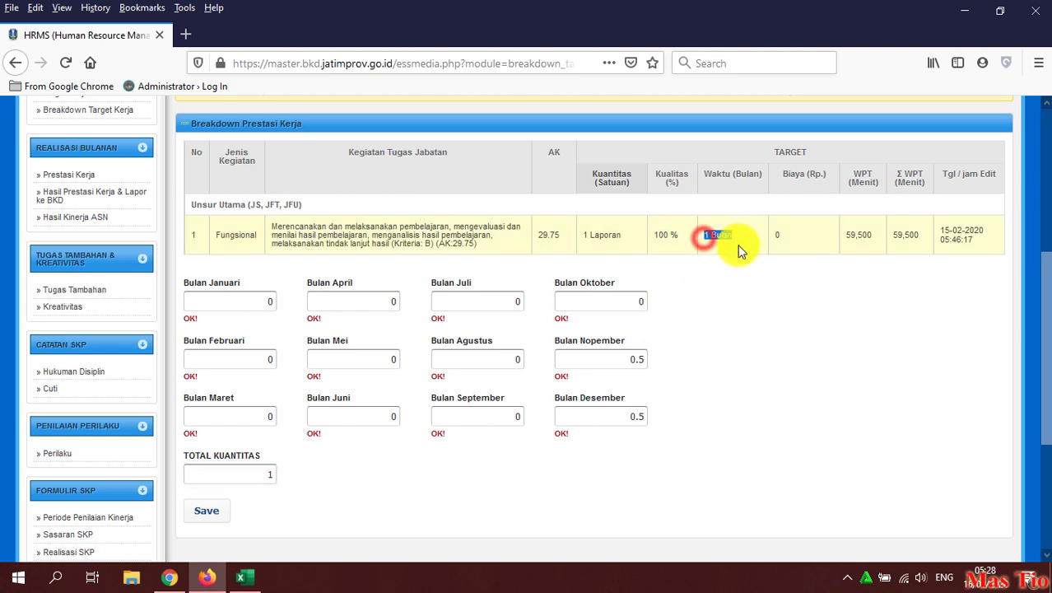
pyautogui.doubleClick(630, 360)
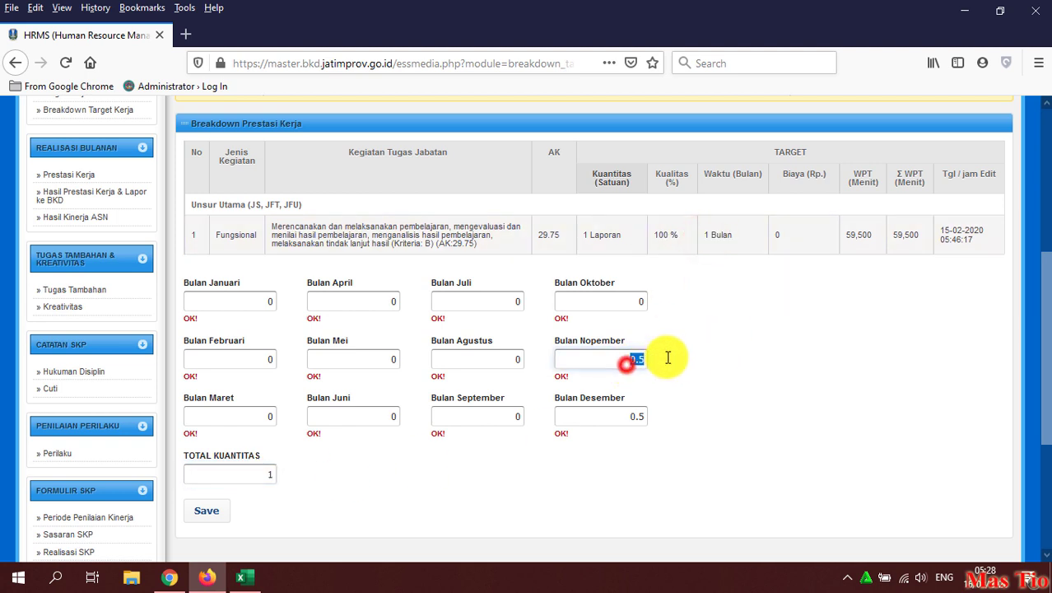
pyautogui.doubleClick(629, 417)
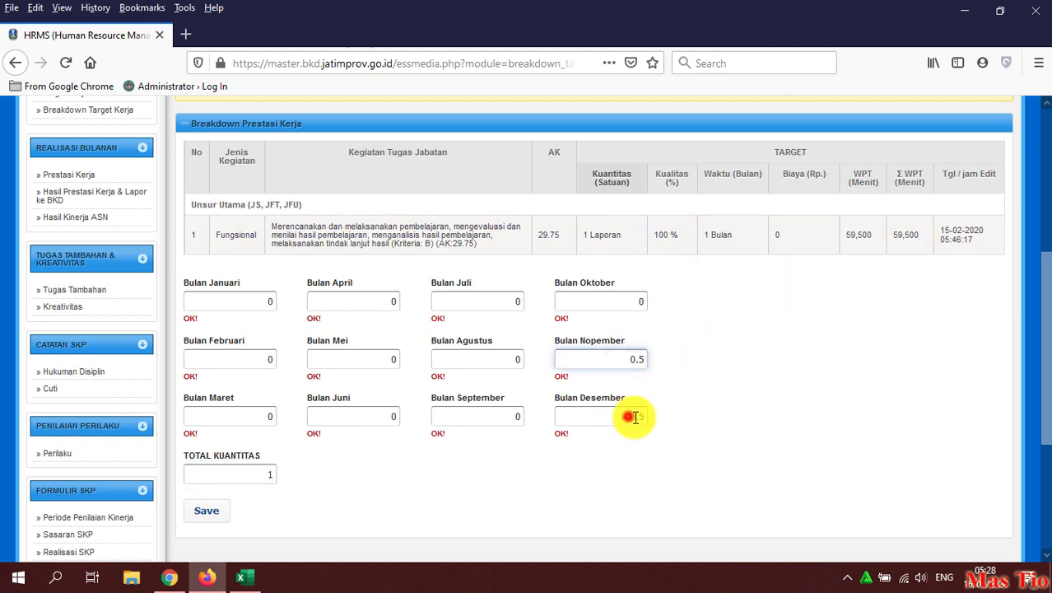
# Step: Reset Bulan Nopember to 0 and set Bulan Juni to 0.5
pyautogui.doubleClick(617, 361)
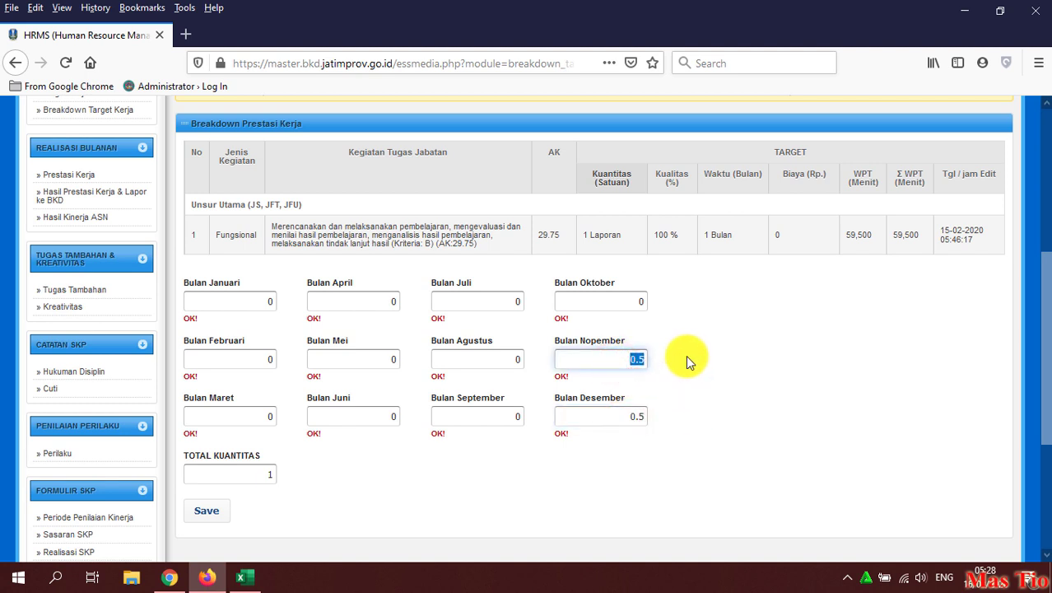
pyautogui.write('0')
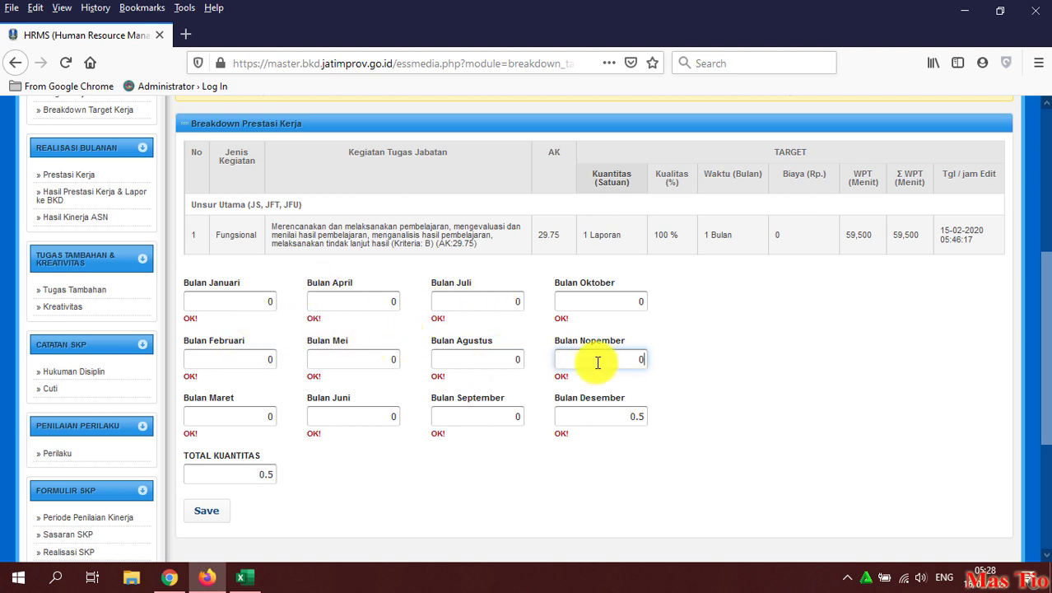
pyautogui.doubleClick(378, 426)
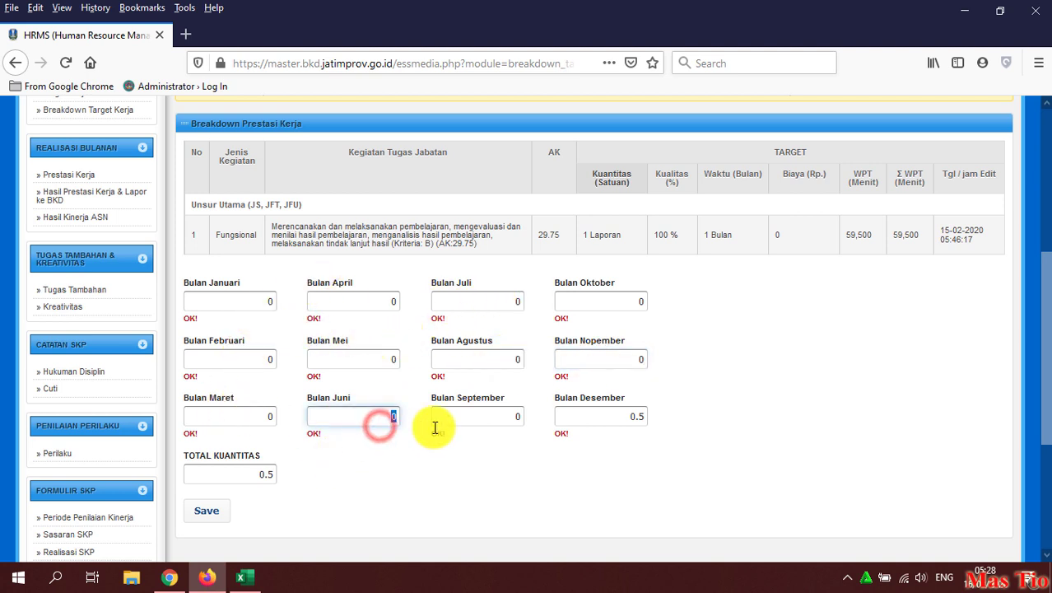
pyautogui.write('.5')
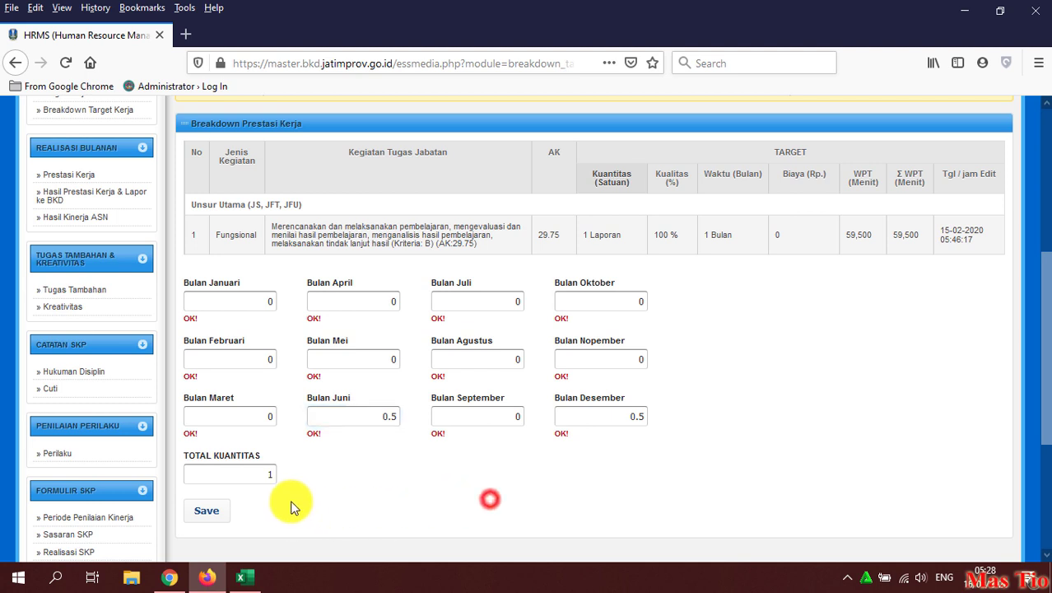
pyautogui.doubleClick(267, 475)
# Step: Verify TOTAL KUANTITAS is 1, matching the 1 Laporan target over 1 Bulan
pyautogui.click(576, 234)
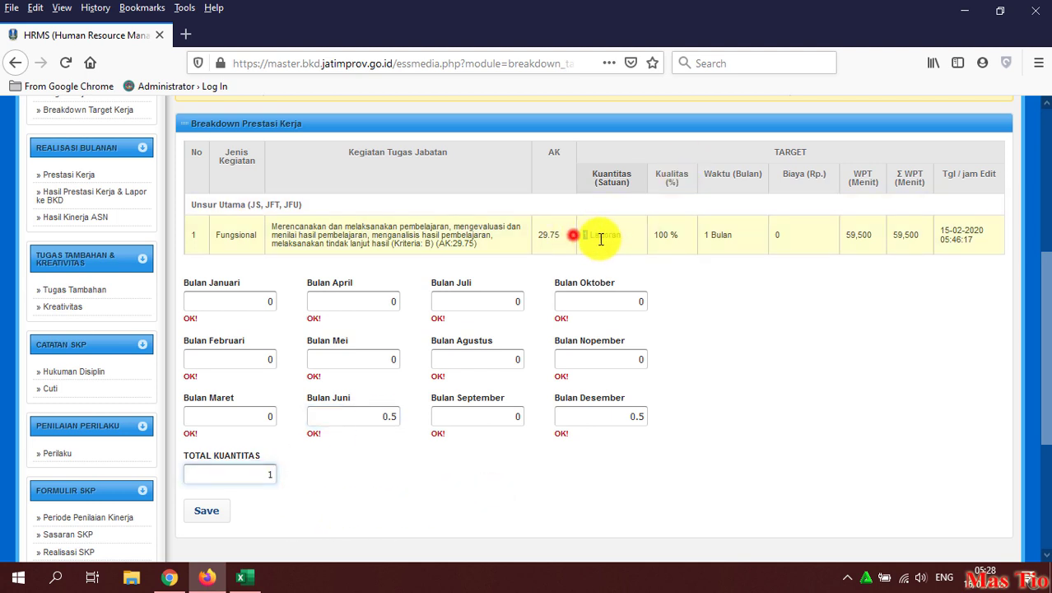
pyautogui.click(708, 283)
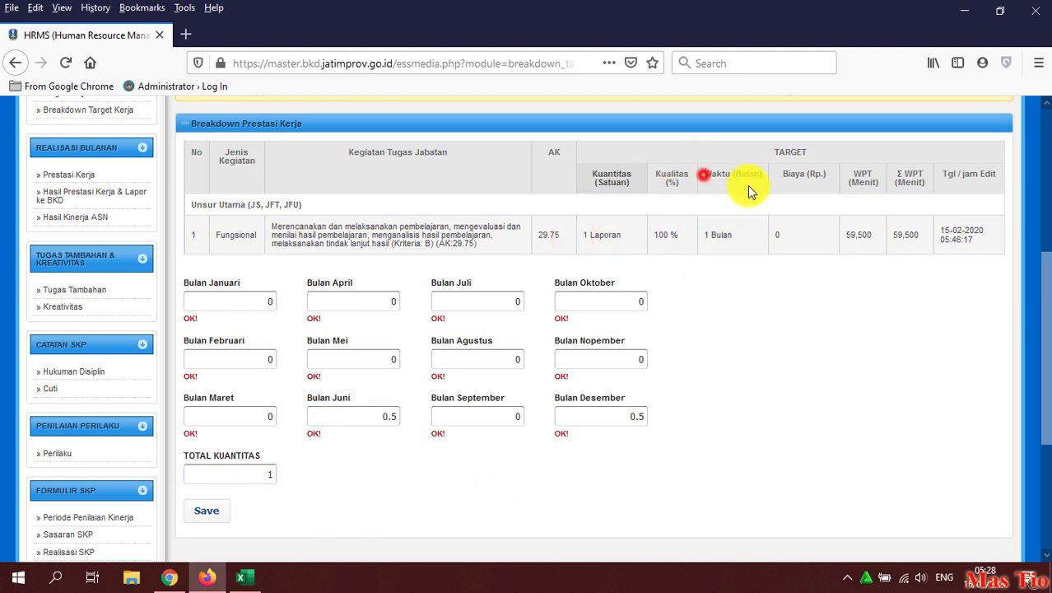
pyautogui.click(700, 237)
pyautogui.click(731, 303)
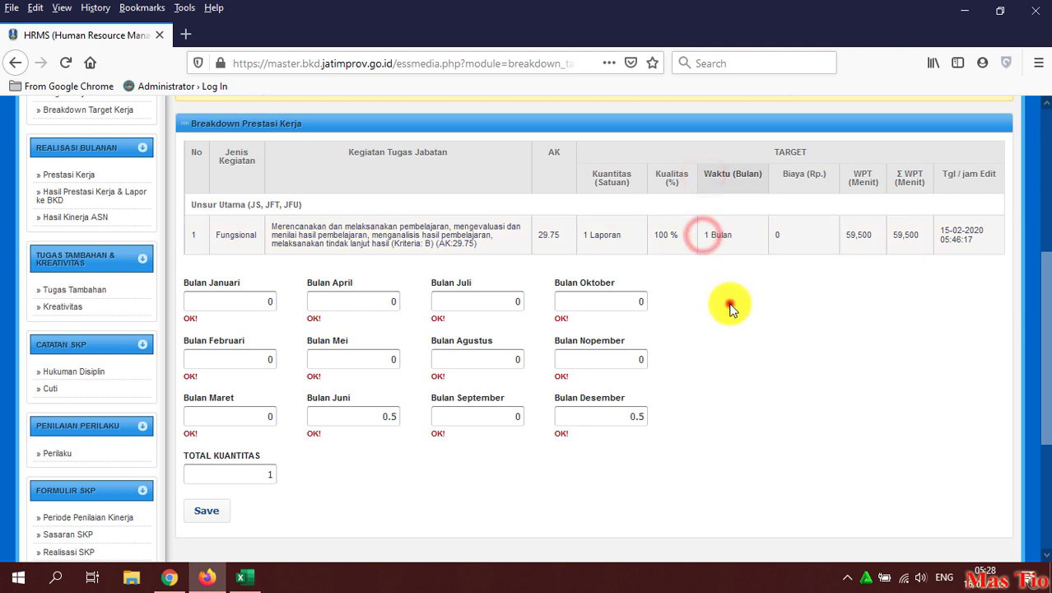
pyautogui.click(704, 233)
pyautogui.click(747, 333)
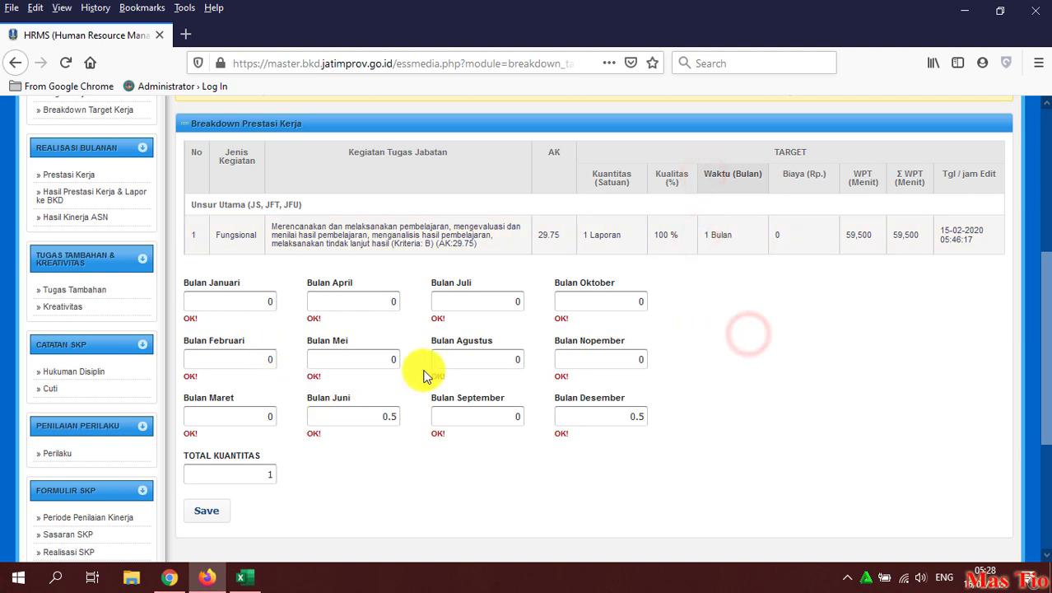
pyautogui.click(370, 415)
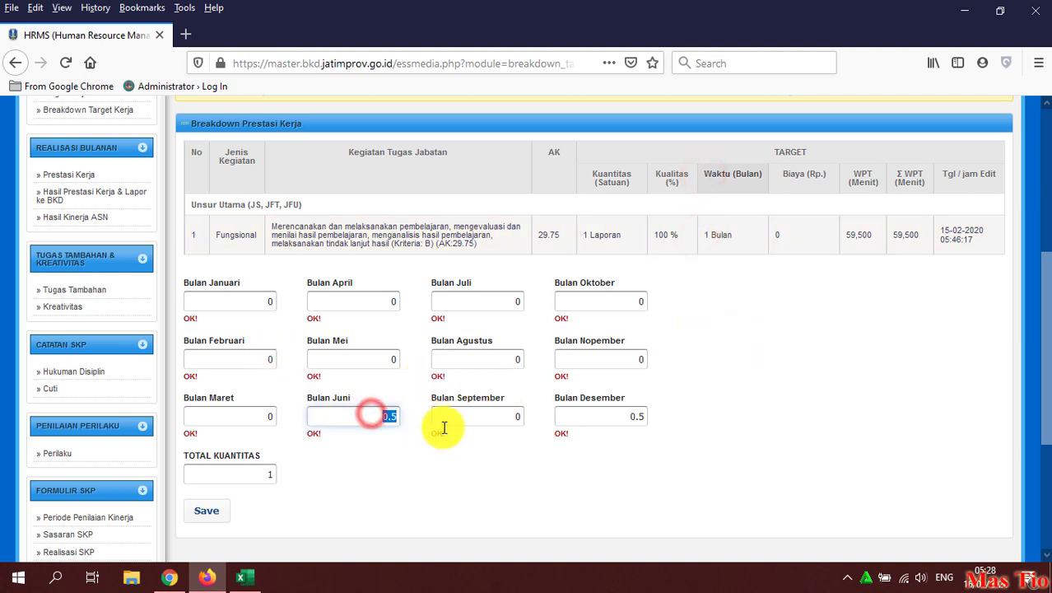
pyautogui.click(623, 420)
pyautogui.click(724, 398)
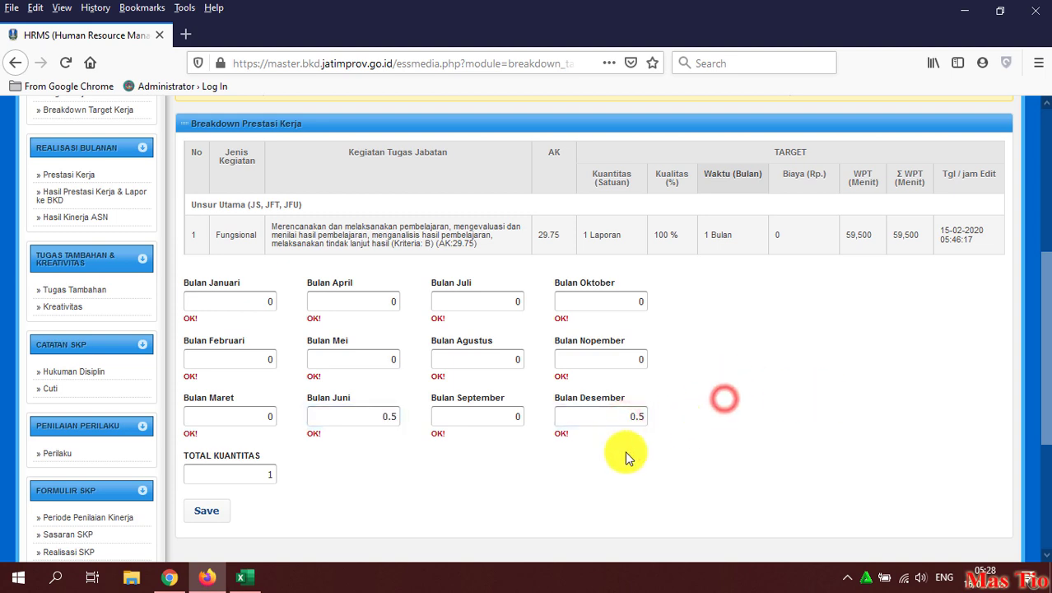
pyautogui.click(208, 512)
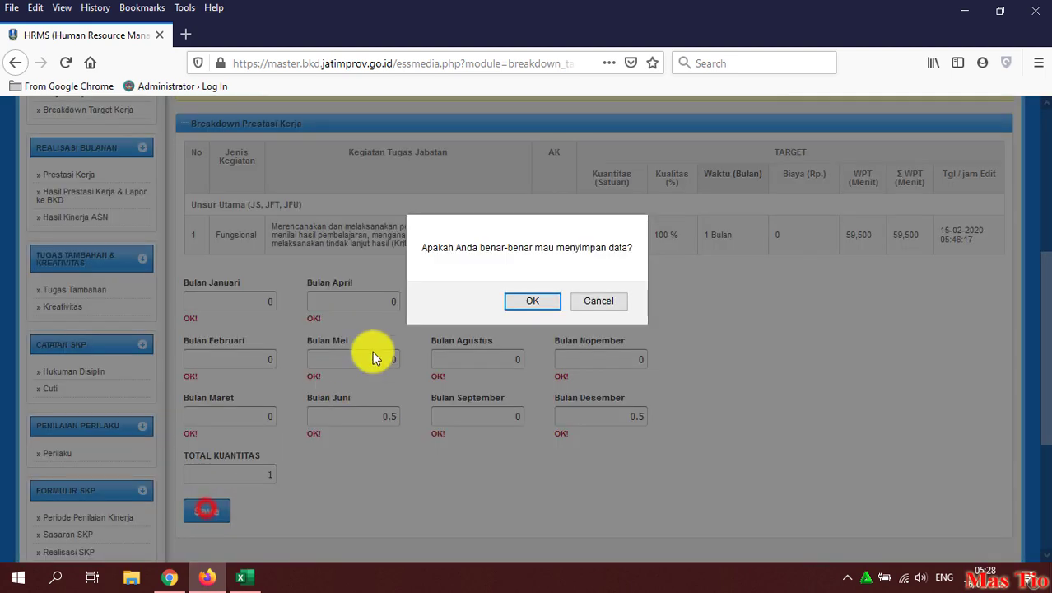
pyautogui.click(518, 302)
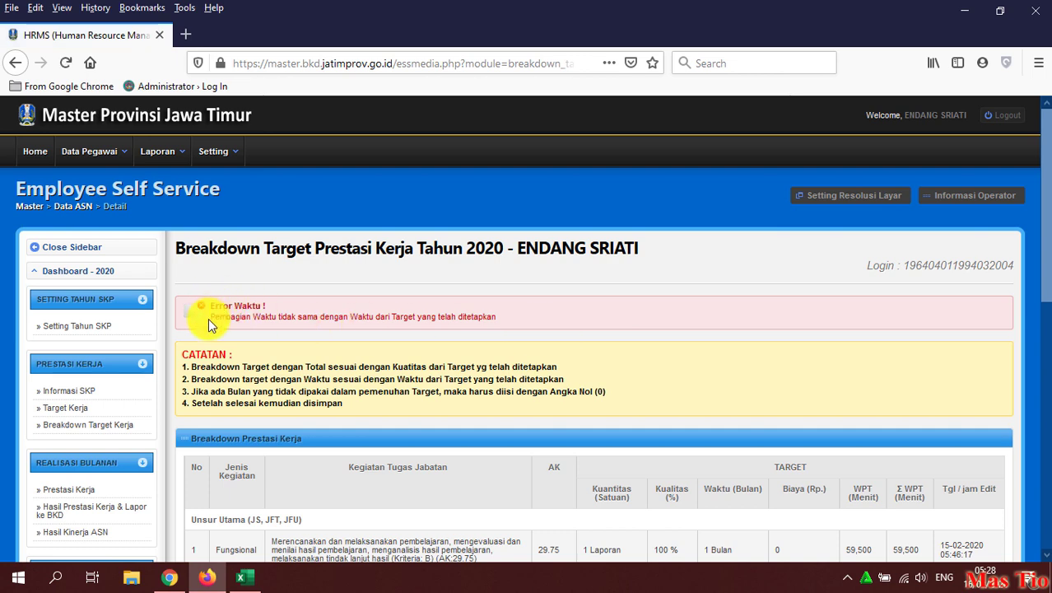
pyautogui.moveTo(210, 316); pyautogui.dragTo(389, 334)
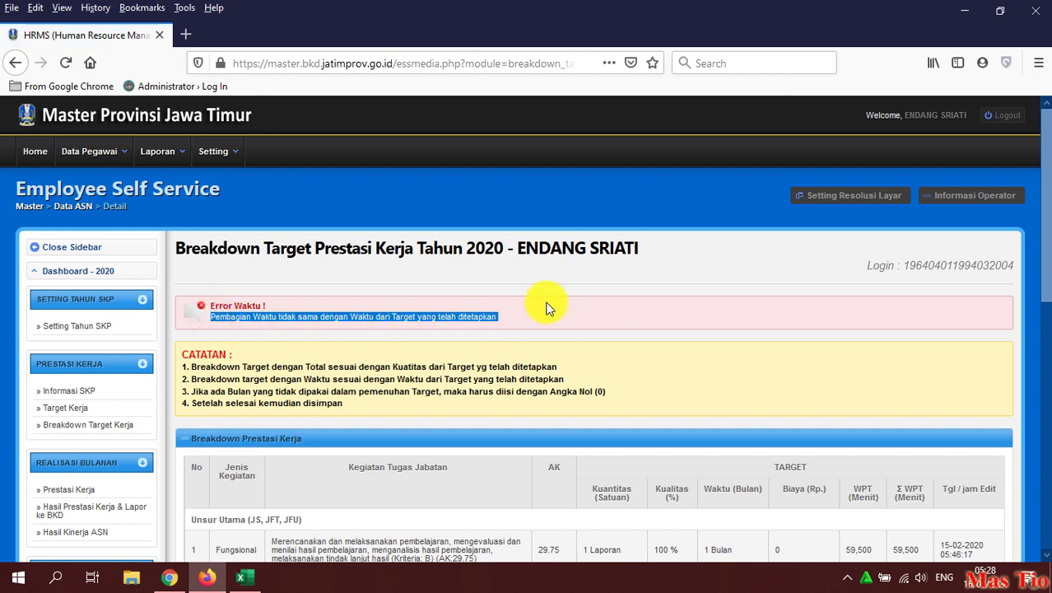
pyautogui.scroll(-2, 547, 308)
pyautogui.scroll(-2, 547, 308)
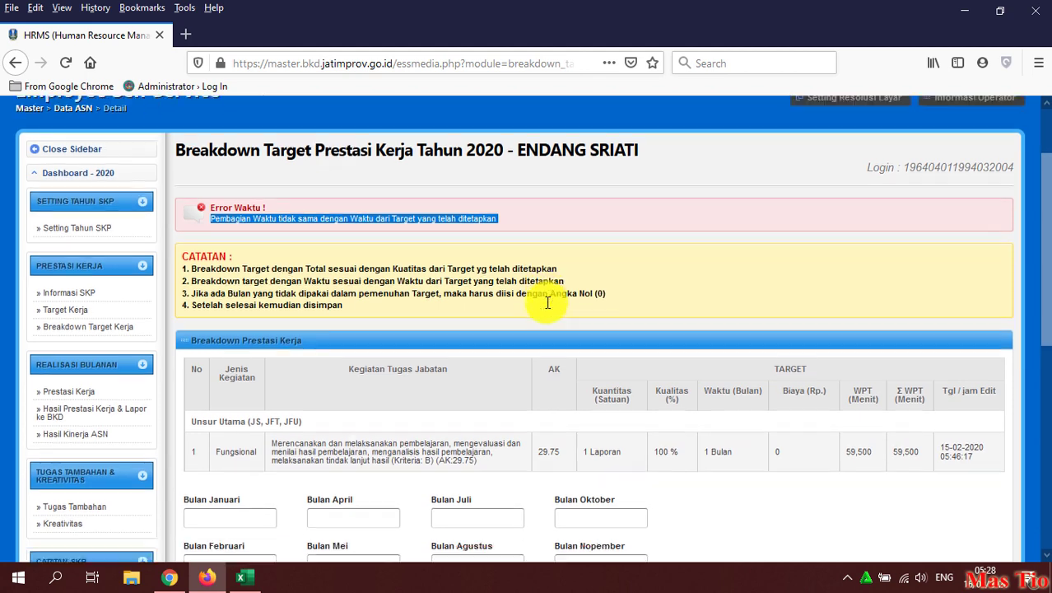
pyautogui.scroll(2, 545, 305)
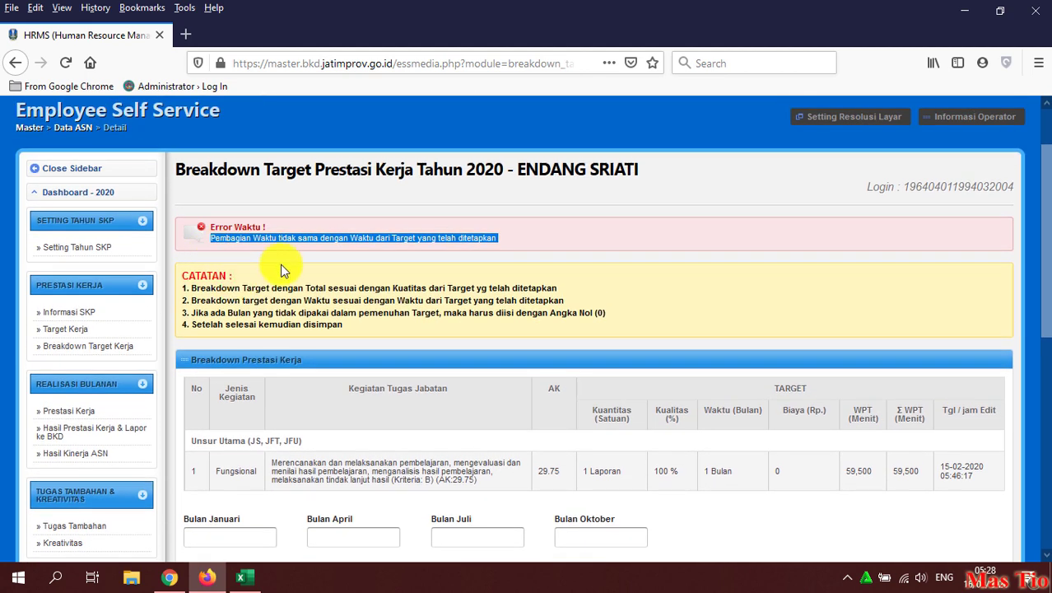
pyautogui.doubleClick(605, 471)
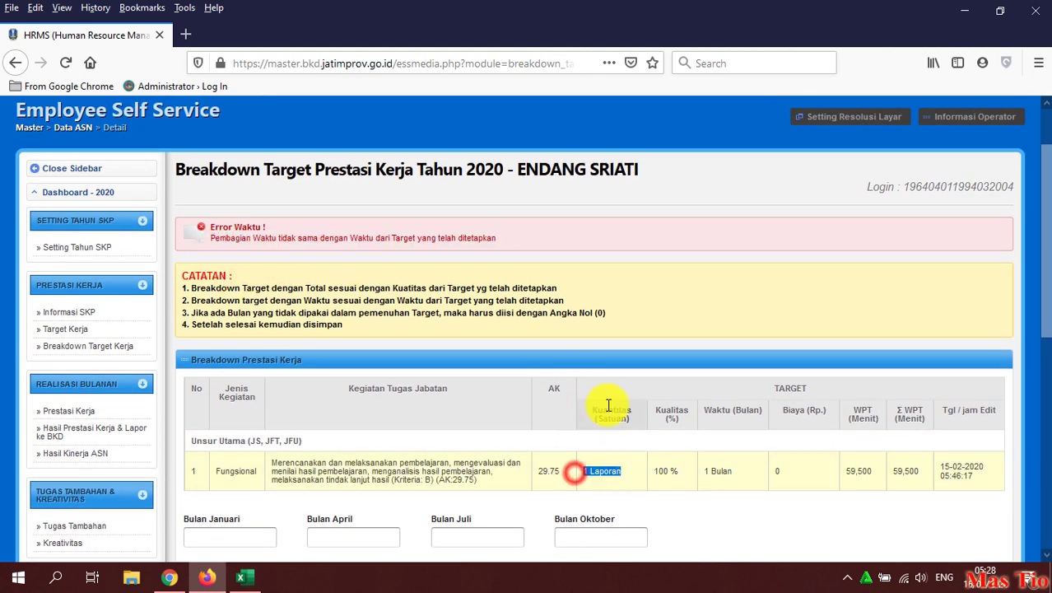
pyautogui.click(606, 287)
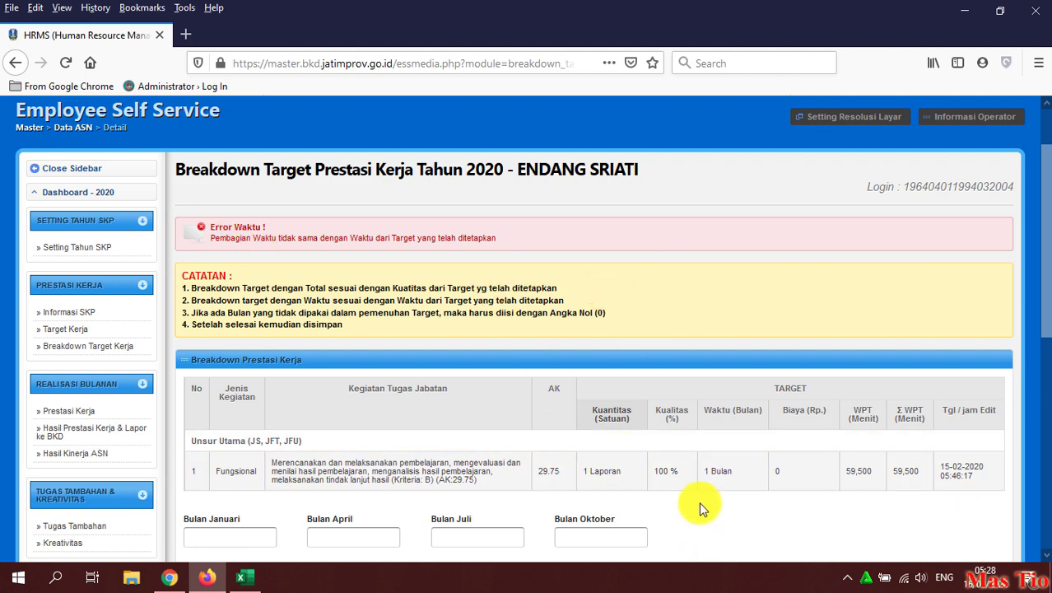
pyautogui.doubleClick(721, 472)
pyautogui.moveTo(212, 238); pyautogui.dragTo(520, 276)
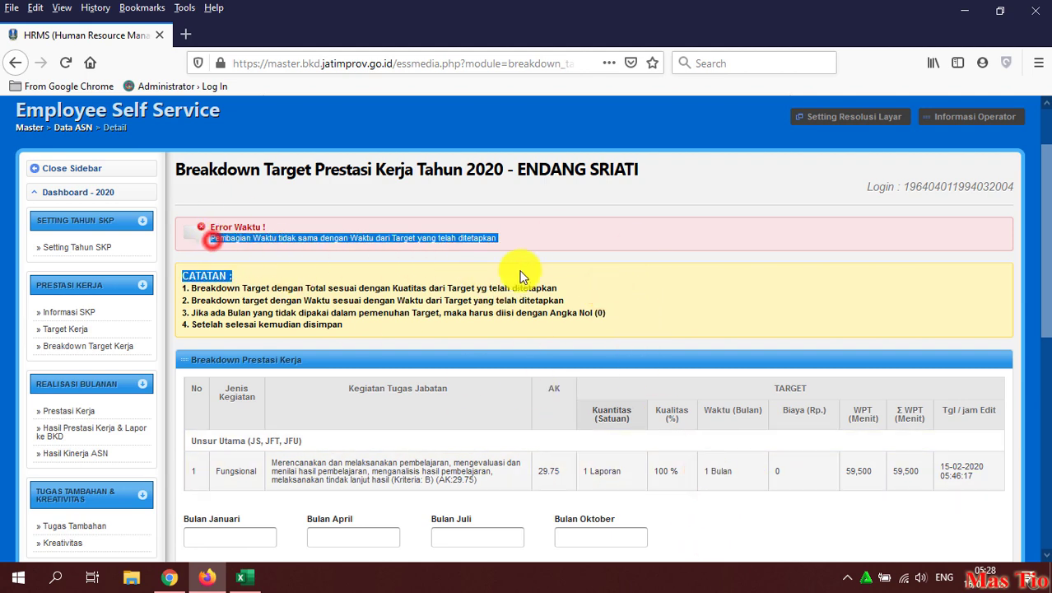
pyautogui.click(553, 238)
pyautogui.scroll(-3, 593, 272)
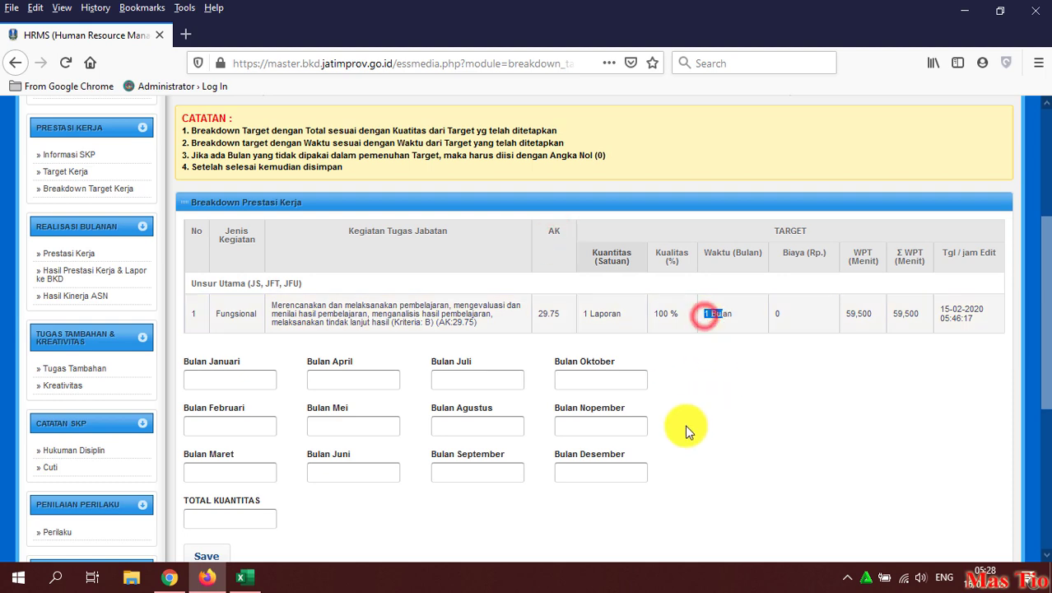
pyautogui.scroll(-2, 688, 430)
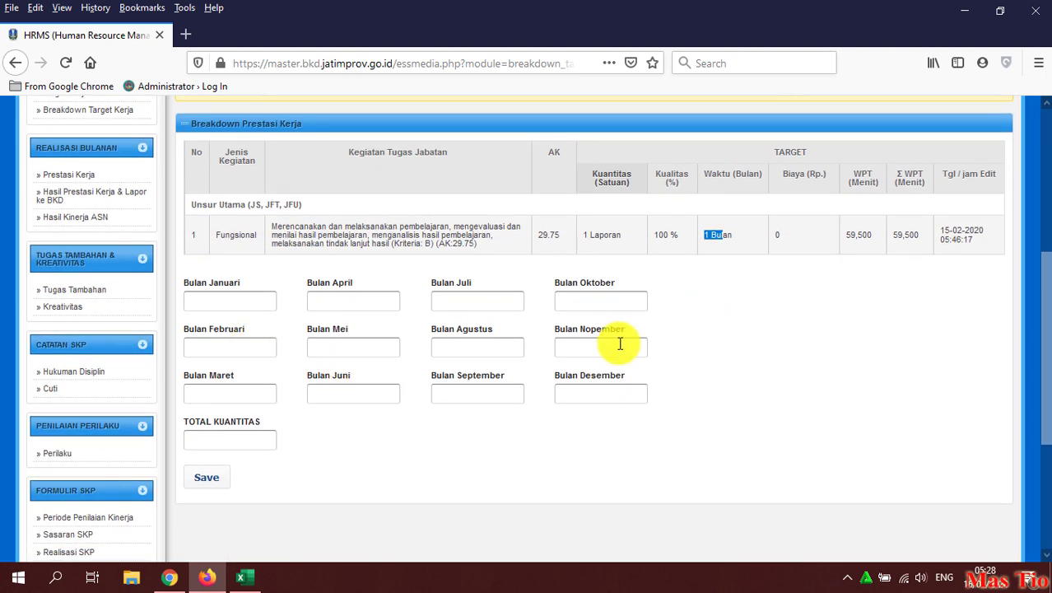
# Step: Enter 0 for Januari, April, Juli, Oktober, Februari, Mei and Agustus
pyautogui.click(689, 300)
pyautogui.click(222, 297)
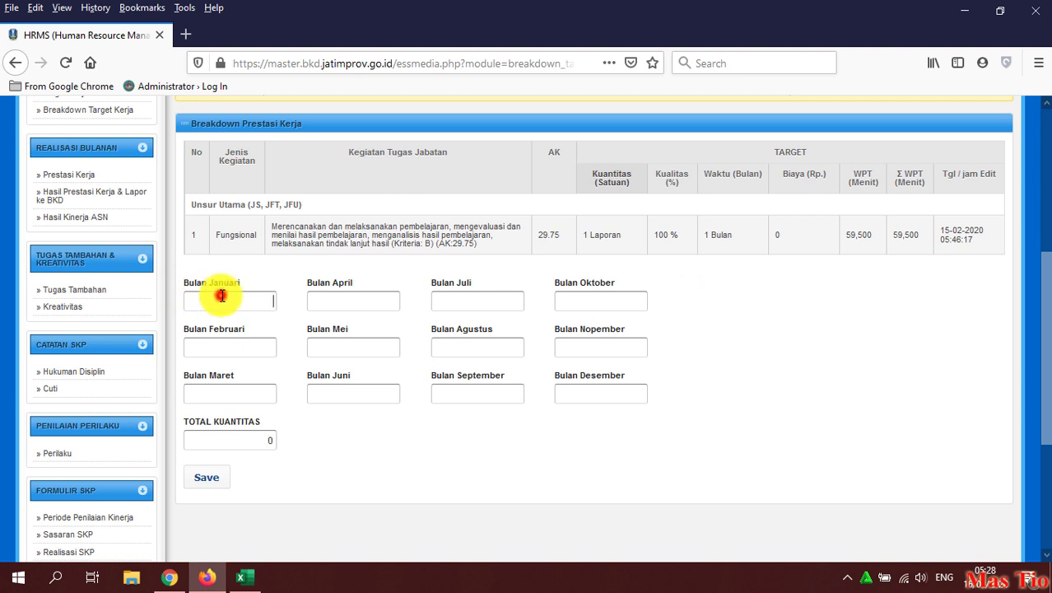
pyautogui.write('0')
pyautogui.click(352, 302)
pyautogui.write('0')
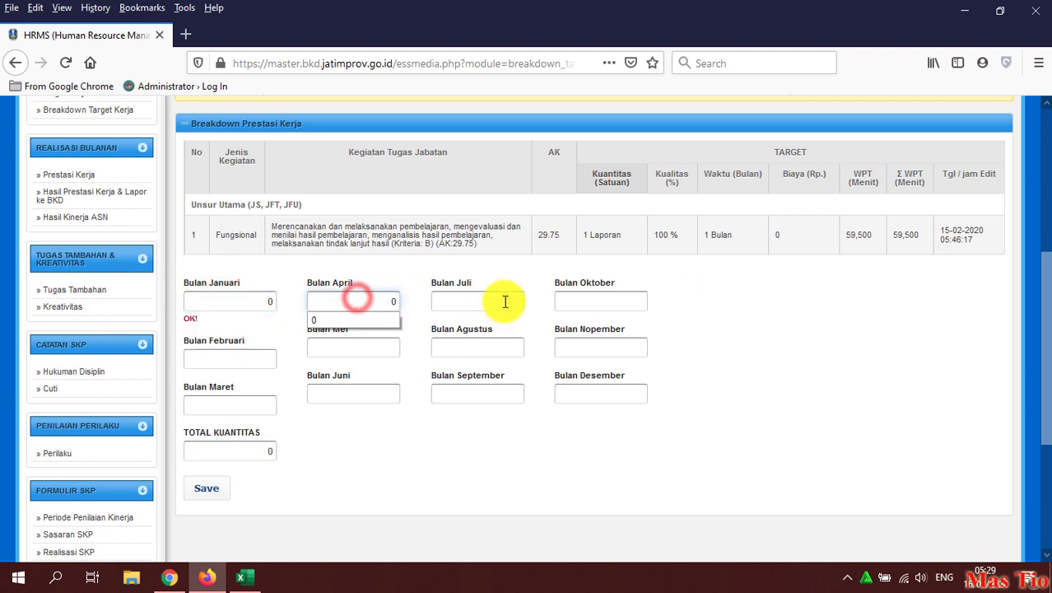
pyautogui.click(503, 301)
pyautogui.write('0')
pyautogui.click(606, 300)
pyautogui.write('0')
pyautogui.click(251, 357)
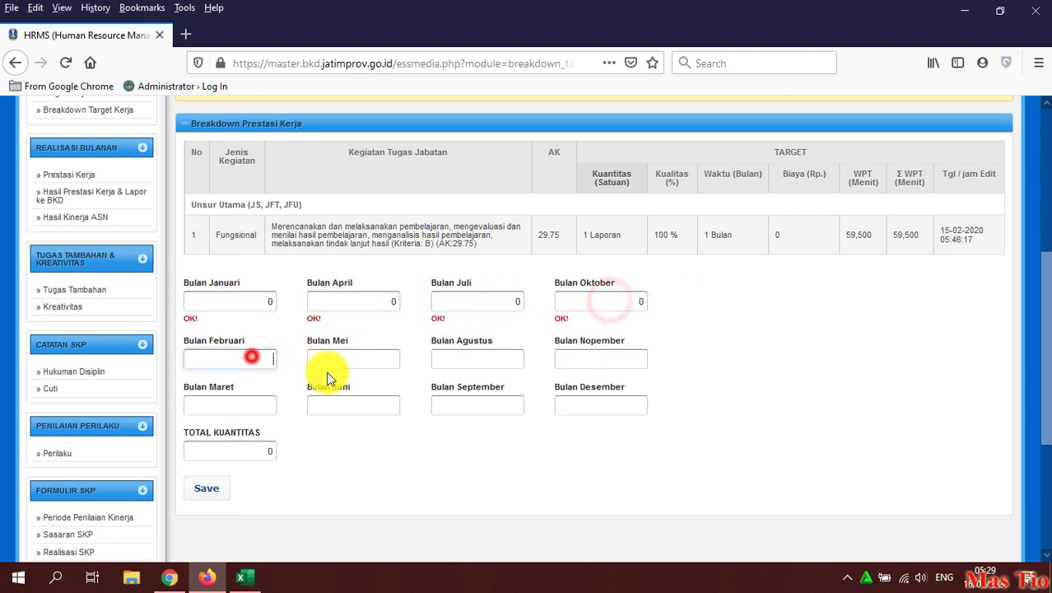
pyautogui.write('0')
pyautogui.click(346, 356)
pyautogui.write('0')
pyautogui.click(481, 357)
pyautogui.write('0')
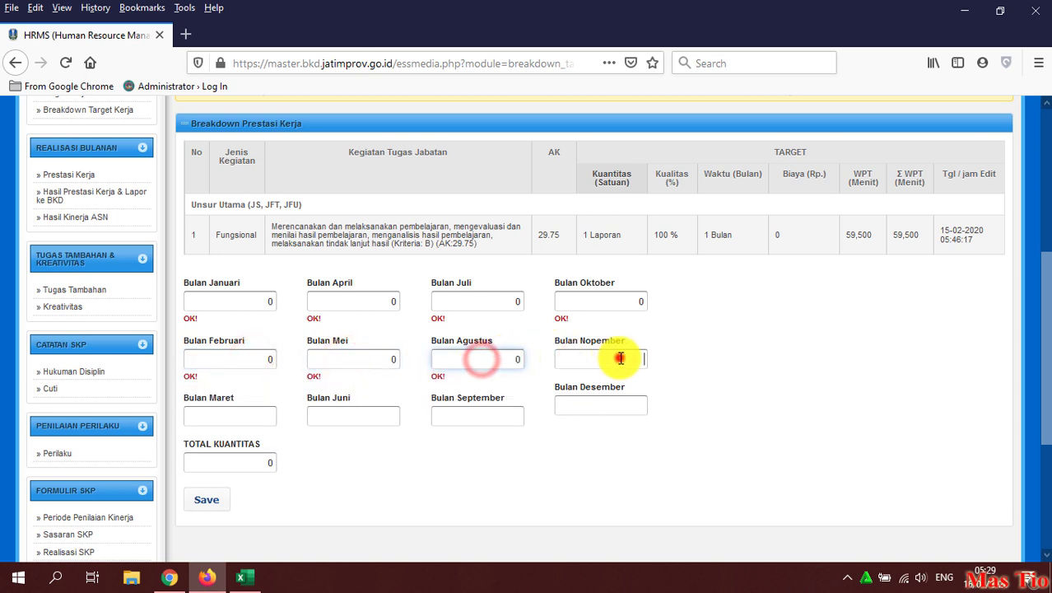
# Step: Enter 0 for Nopember, Maret, Juni and September
pyautogui.click(619, 358)
pyautogui.write('0')
pyautogui.click(247, 415)
pyautogui.write('0')
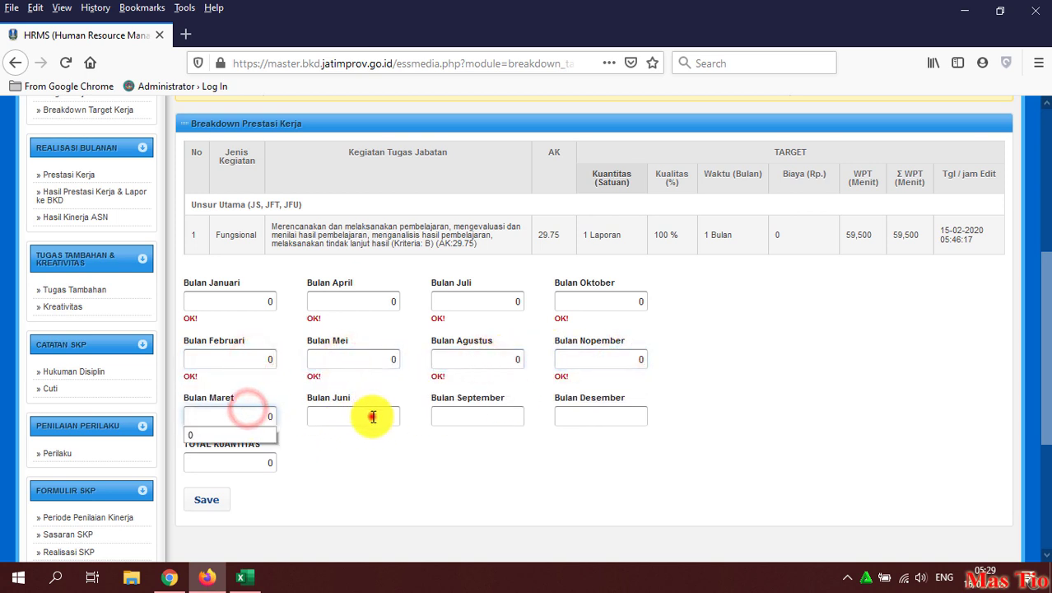
pyautogui.click(373, 416)
pyautogui.write('0')
pyautogui.click(461, 415)
pyautogui.write('0')
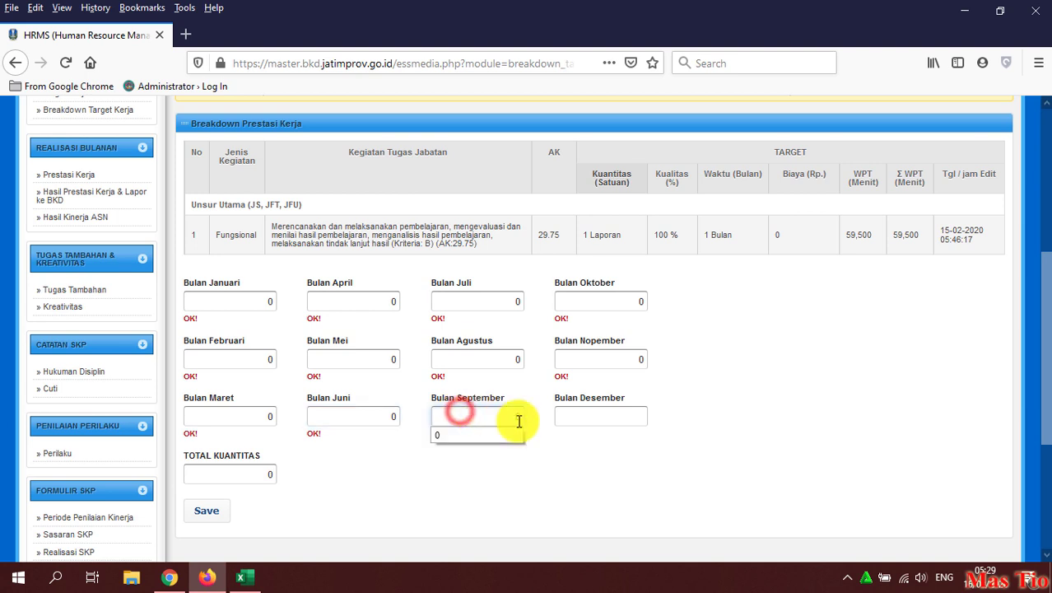
pyautogui.click(663, 446)
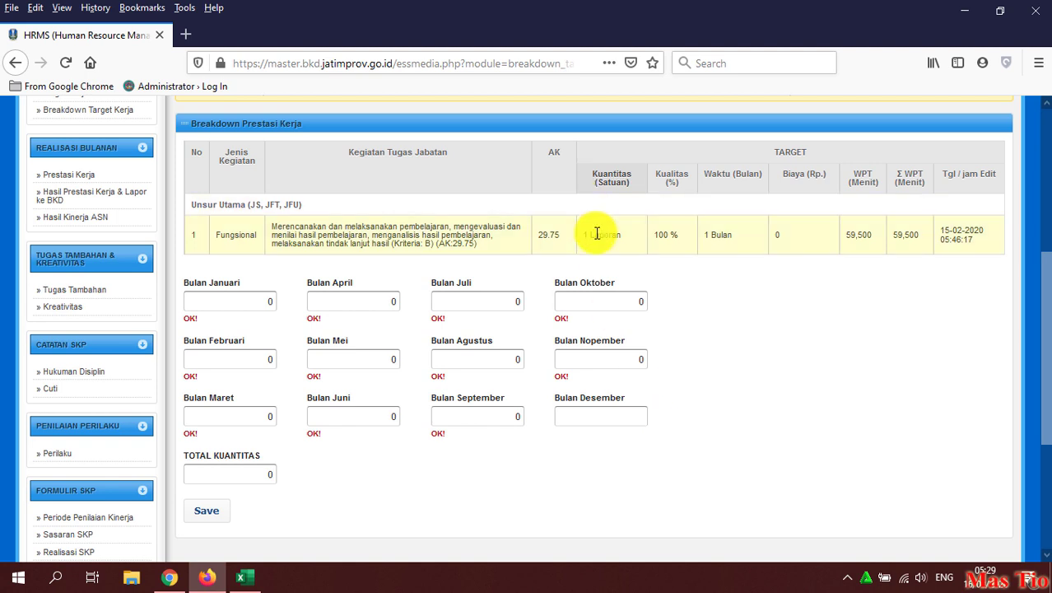
# Step: Enter 1 in Bulan Desember so the total recalculates
pyautogui.click(641, 414)
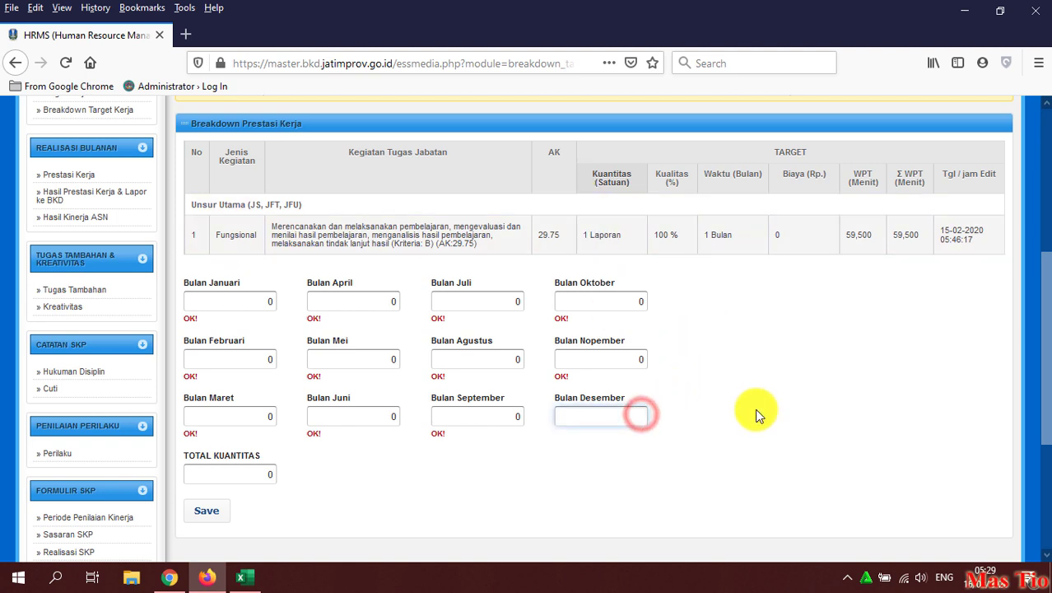
pyautogui.write('1')
pyautogui.click(756, 415)
pyautogui.click(261, 475)
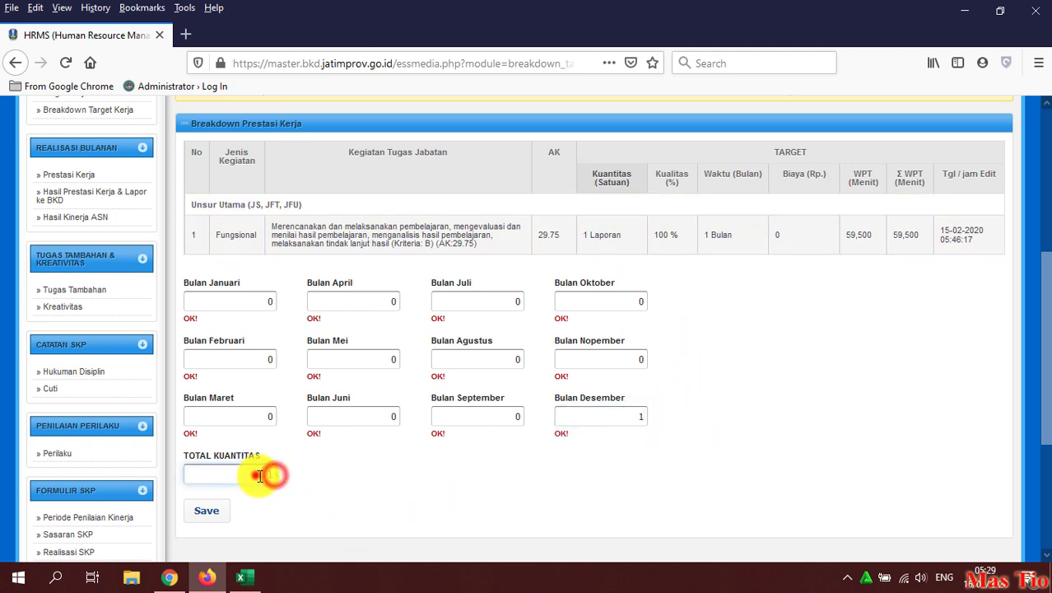
pyautogui.click(705, 234)
pyautogui.click(764, 327)
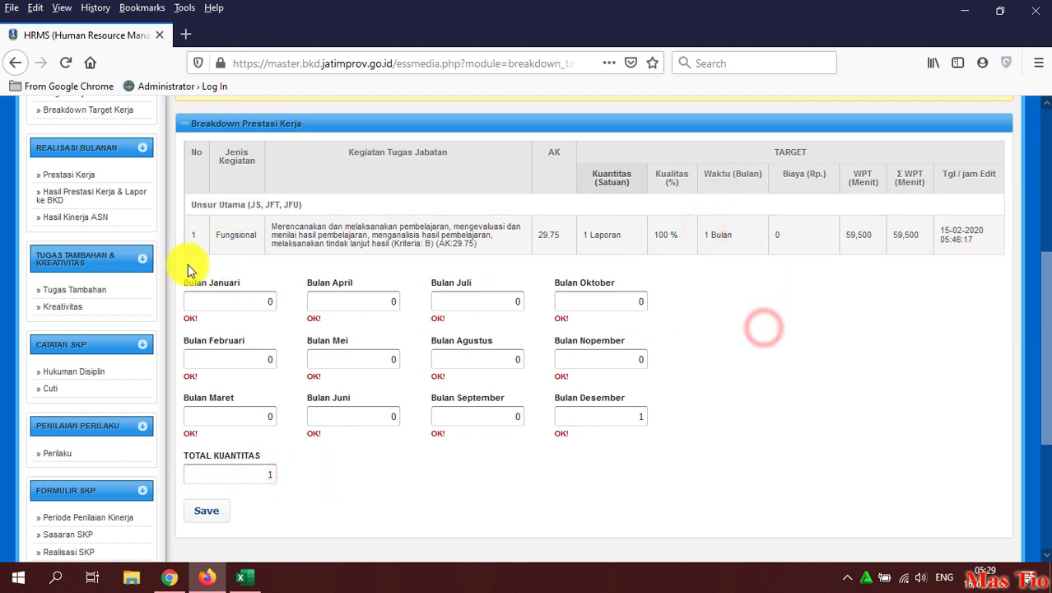
# Step: Confirm TOTAL KUANTITAS shows 1 with only Desember holding 1
pyautogui.moveTo(186, 265); pyautogui.dragTo(700, 425)
pyautogui.click(698, 456)
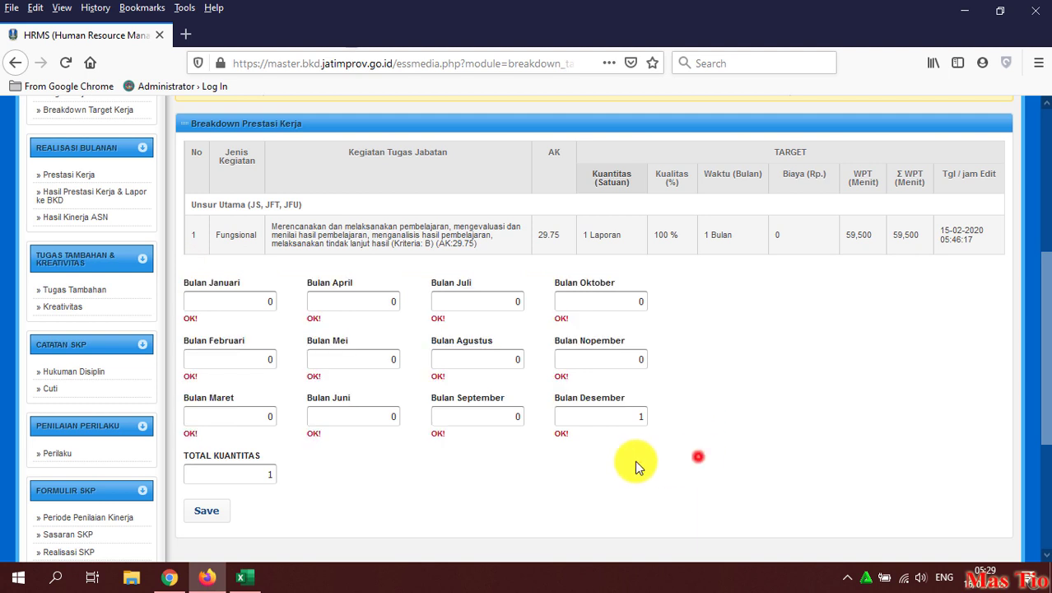
pyautogui.click(733, 349)
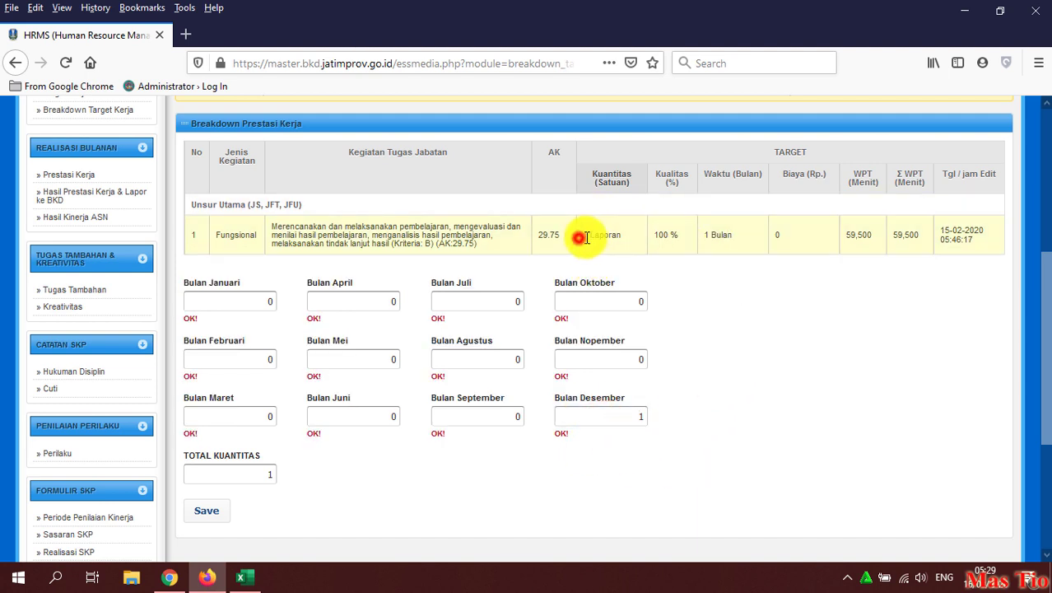
pyautogui.doubleClick(228, 476)
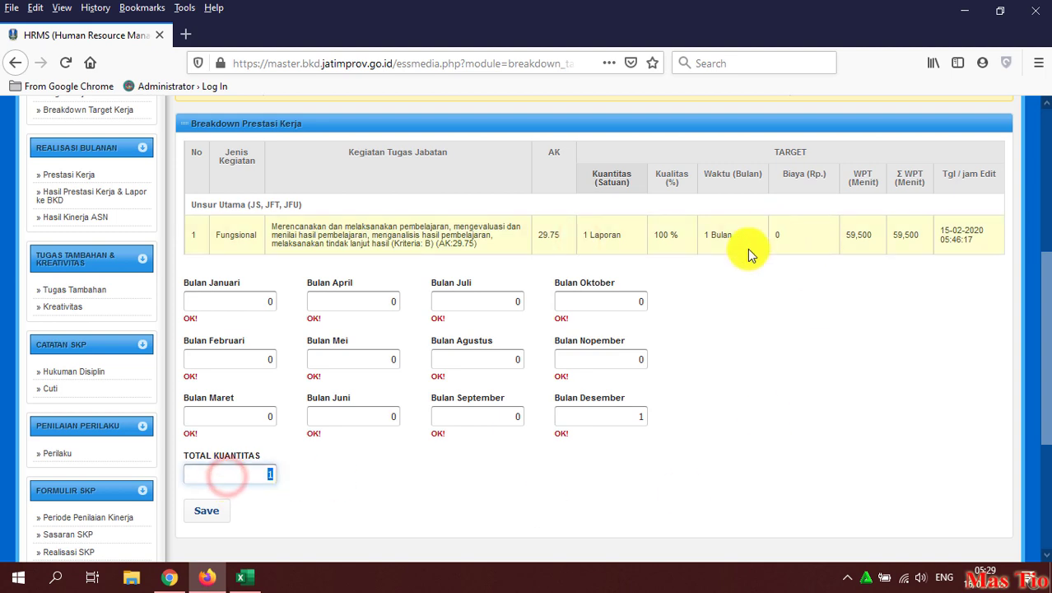
pyautogui.click(763, 330)
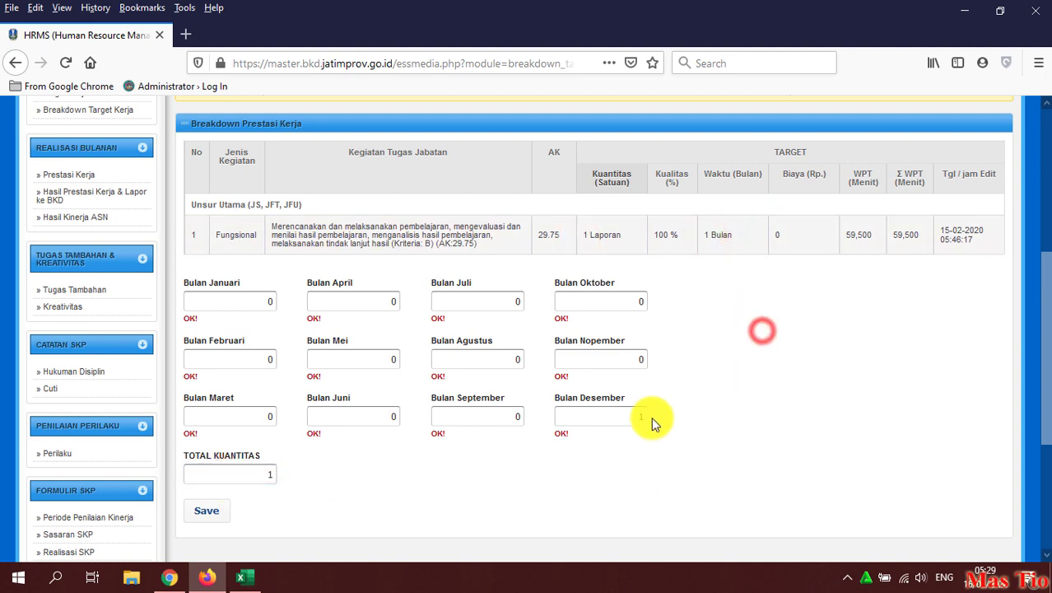
pyautogui.click(630, 421)
pyautogui.click(720, 376)
# Step: Save the monthly breakdown and confirm with OK to get the success notice
pyautogui.click(207, 512)
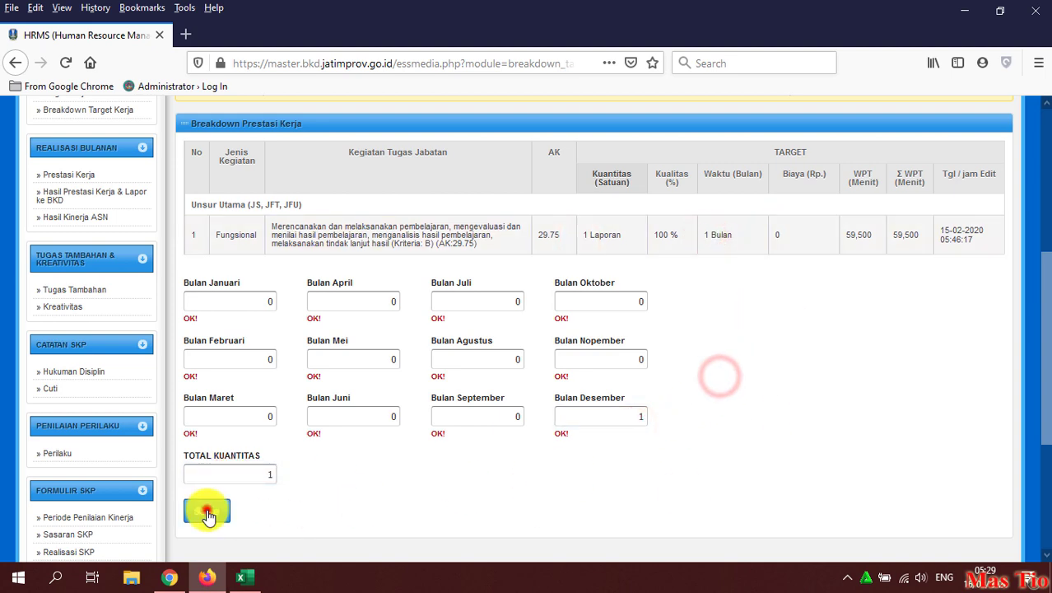
pyautogui.click(519, 303)
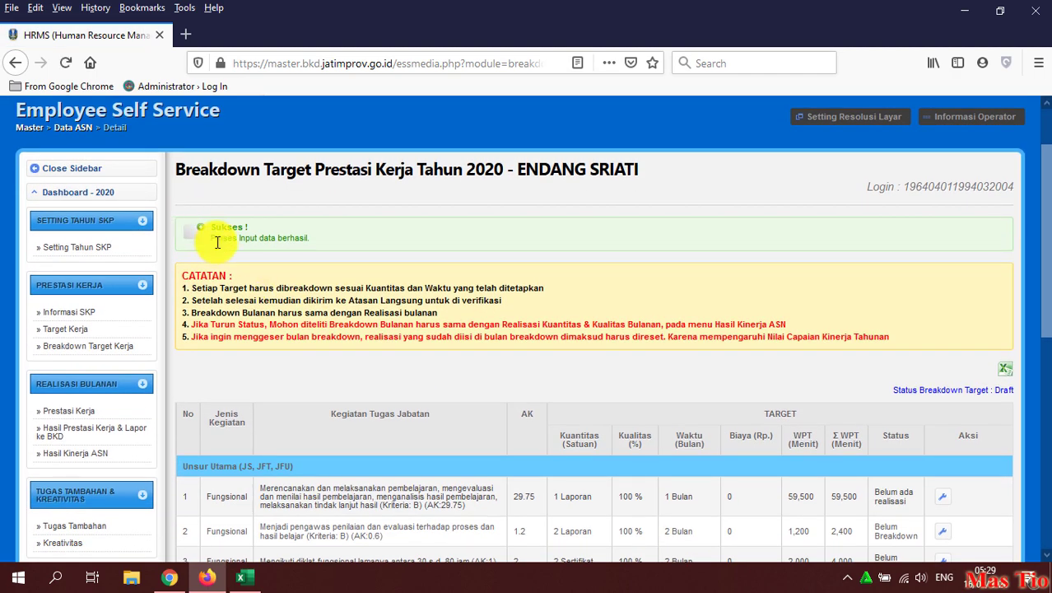
pyautogui.click(403, 247)
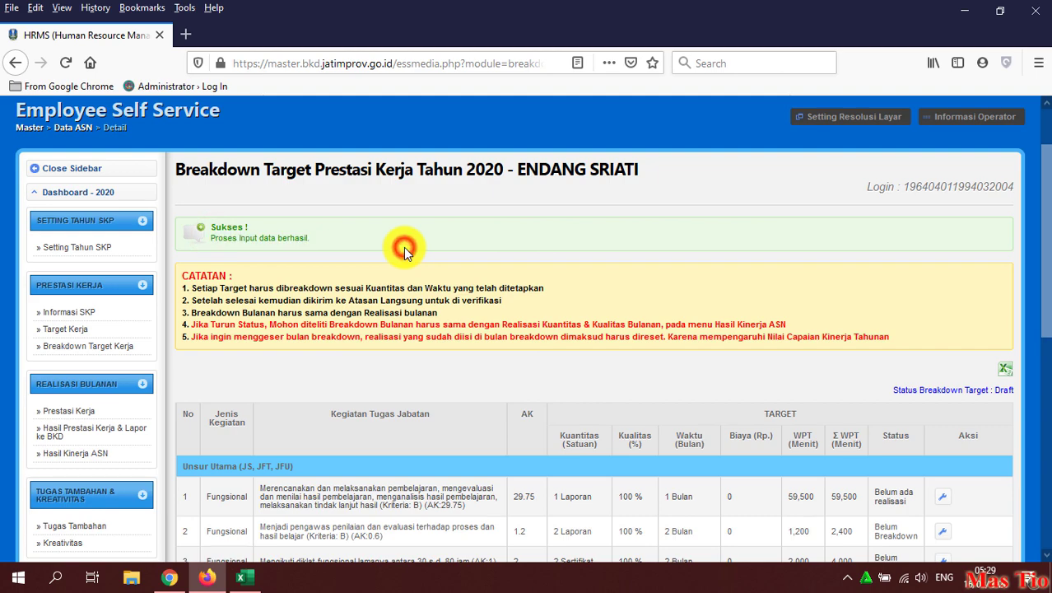
# Step: Scroll the Breakdown Target list to verify row 1 reads Belum ada realisasi
pyautogui.scroll(-3, 599, 362)
pyautogui.scroll(-1, 599, 363)
pyautogui.moveTo(461, 339); pyautogui.dragTo(369, 339)
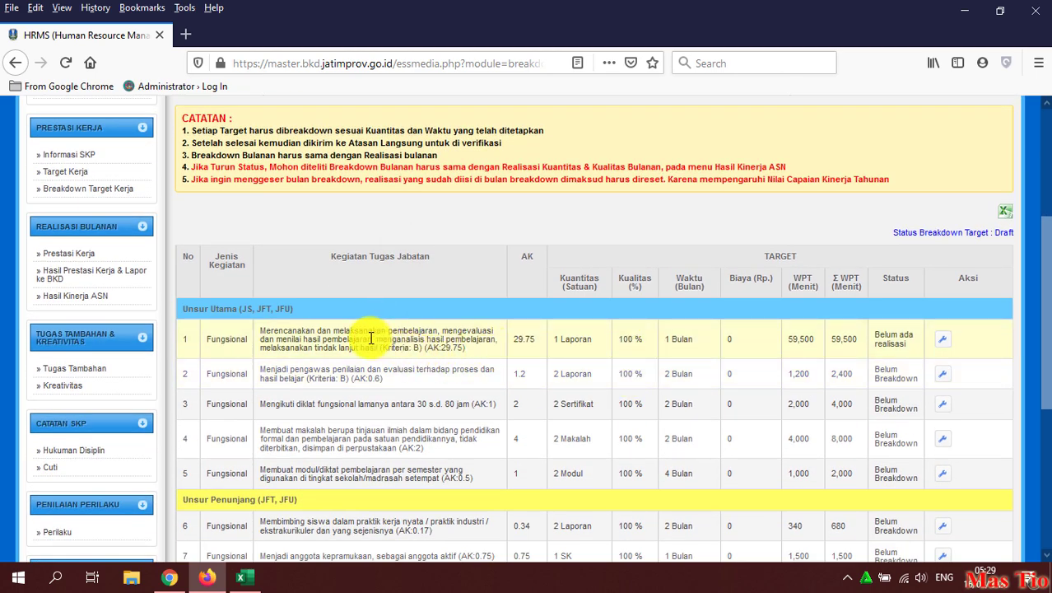
pyautogui.scroll(-2, 454, 328)
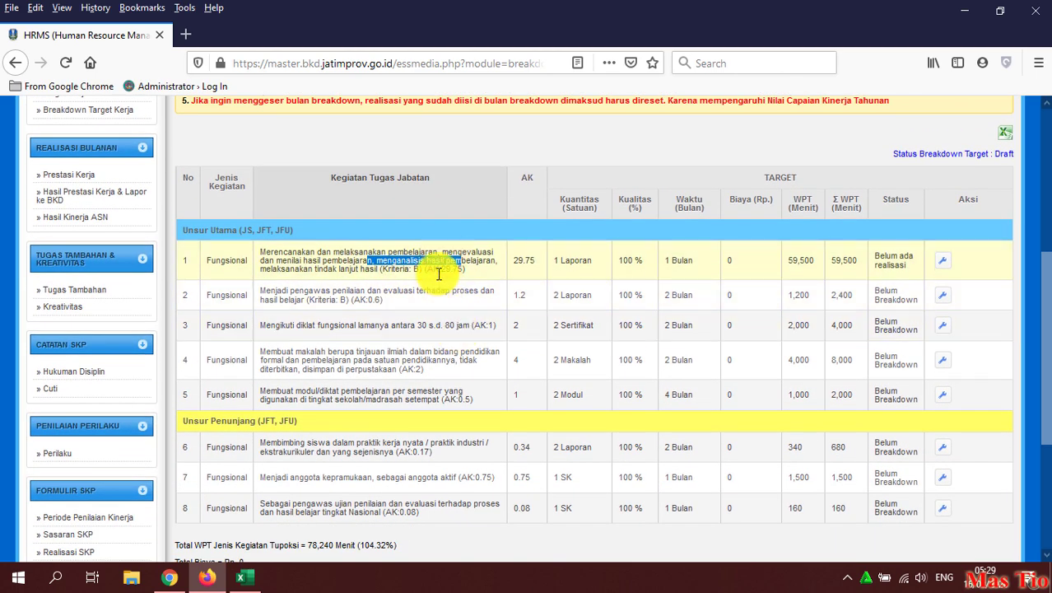
pyautogui.click(439, 274)
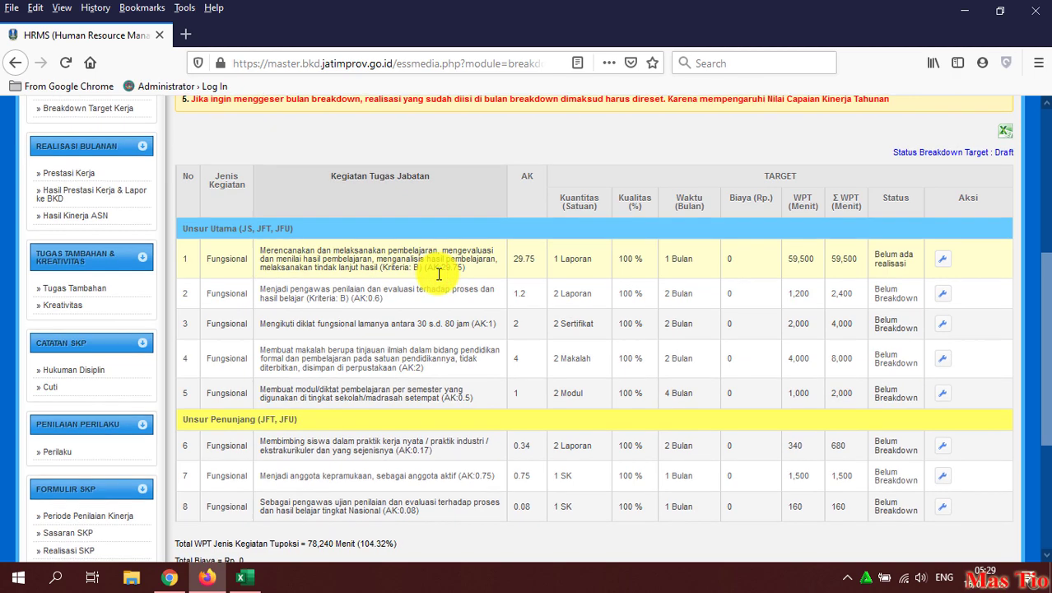
pyautogui.scroll(-3, 435, 265)
pyautogui.scroll(-3, 444, 280)
pyautogui.scroll(6, 461, 313)
pyautogui.scroll(1, 470, 336)
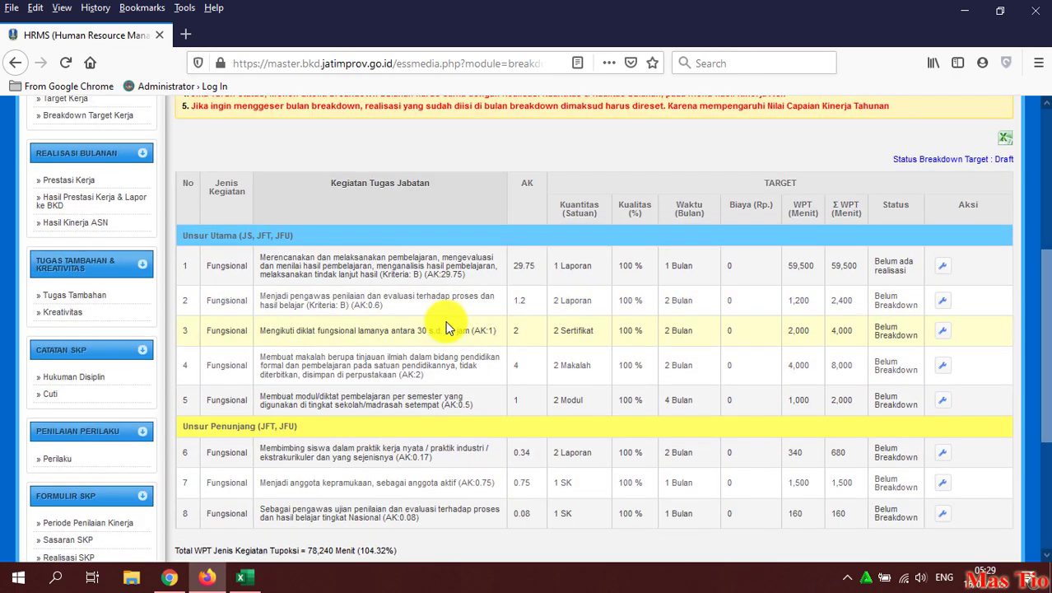
pyautogui.scroll(2, 447, 329)
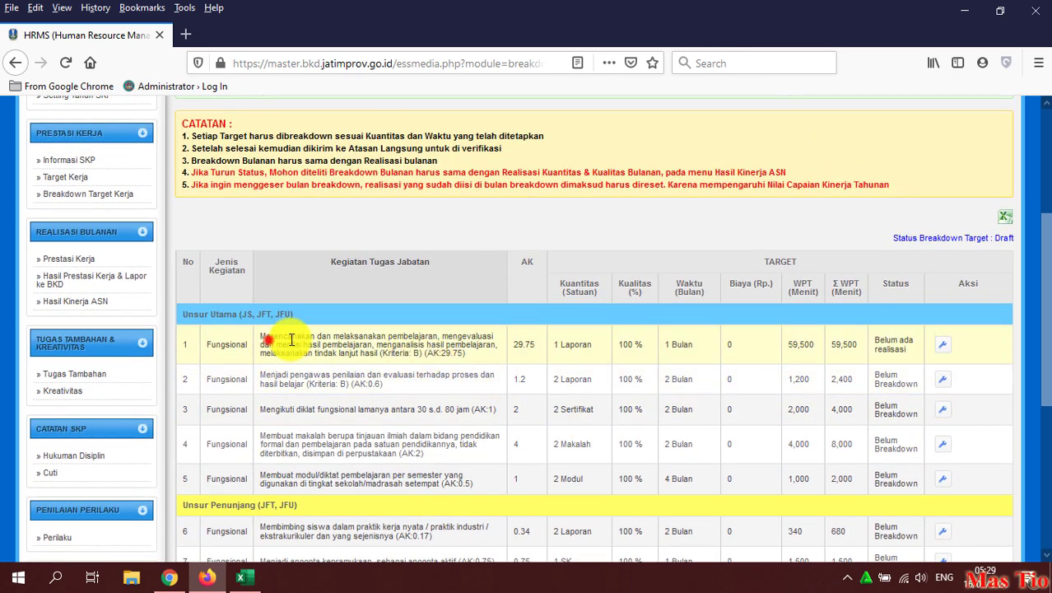
pyautogui.moveTo(267, 337); pyautogui.dragTo(370, 339)
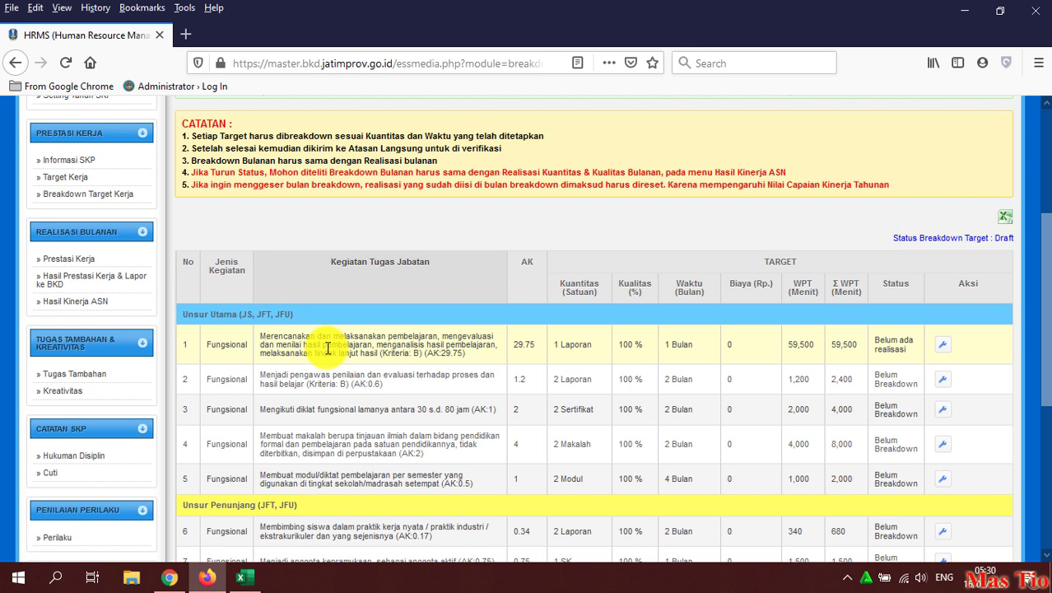
# Step: Open the row 2 'Menjadi pengawas penilaian' breakdown form and review its 2 Laporan, 2 Bulan target
pyautogui.moveTo(257, 376); pyautogui.dragTo(434, 383)
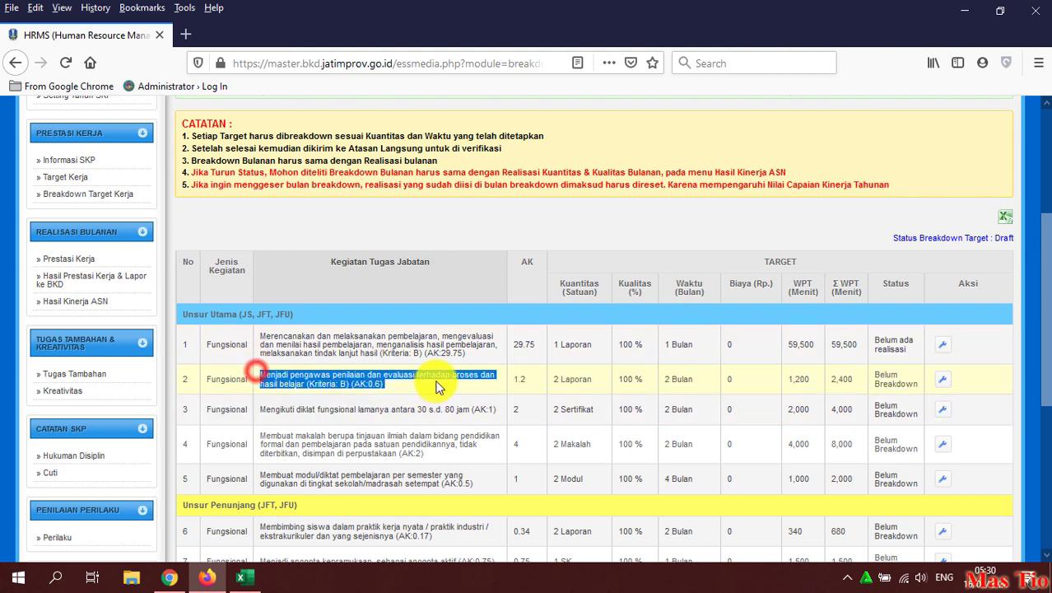
pyautogui.moveTo(270, 335)
pyautogui.mouseDown()
pyautogui.moveTo(461, 357)
pyautogui.moveTo(474, 386)
pyautogui.mouseUp()
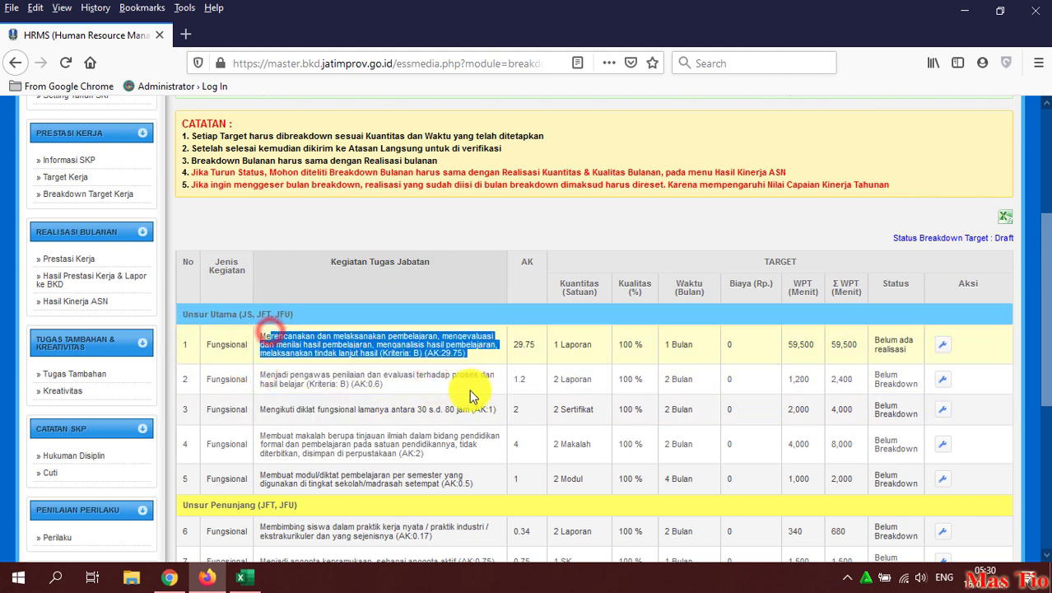
pyautogui.click(469, 383)
pyautogui.click(942, 380)
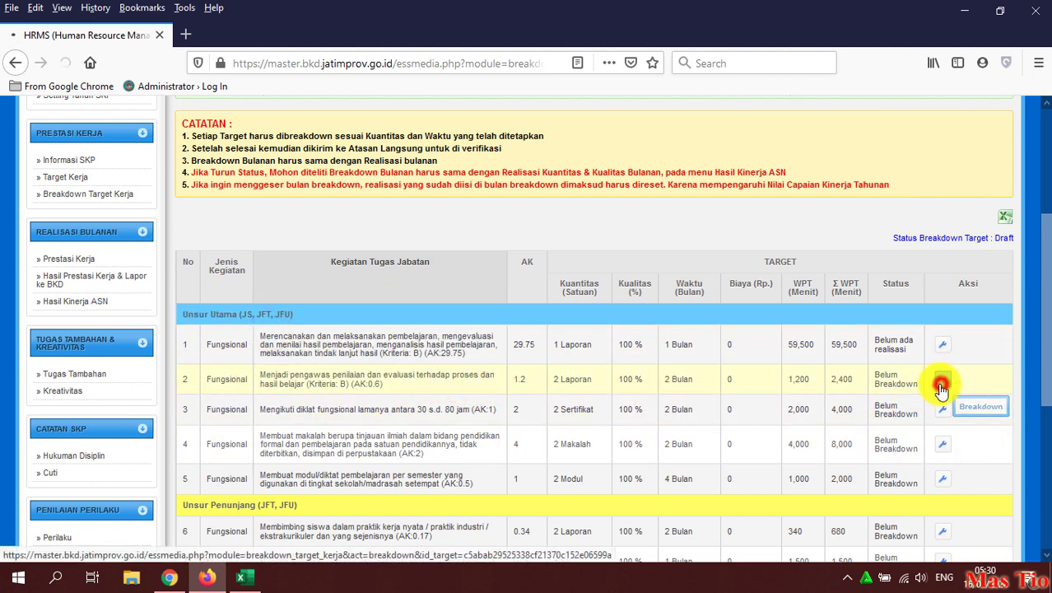
pyautogui.scroll(-3, 573, 379)
pyautogui.scroll(-3, 751, 421)
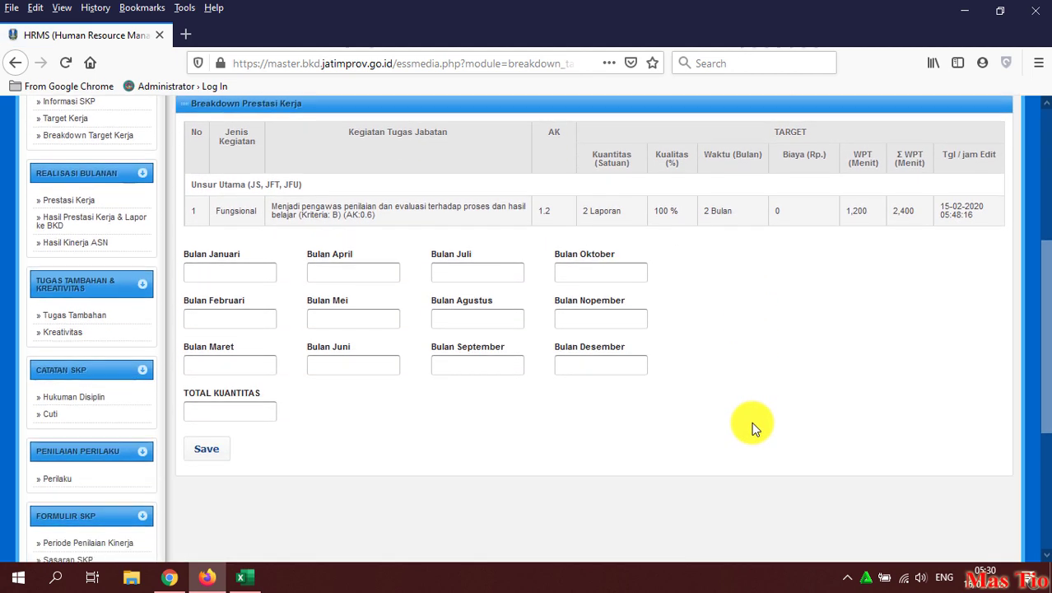
pyautogui.scroll(2, 760, 343)
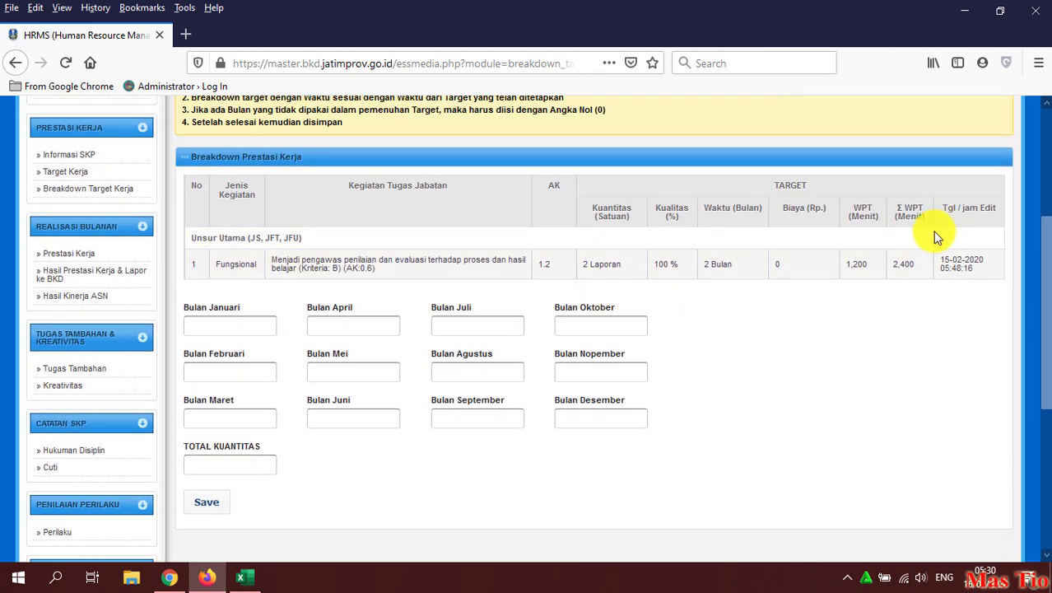
pyautogui.doubleClick(580, 264)
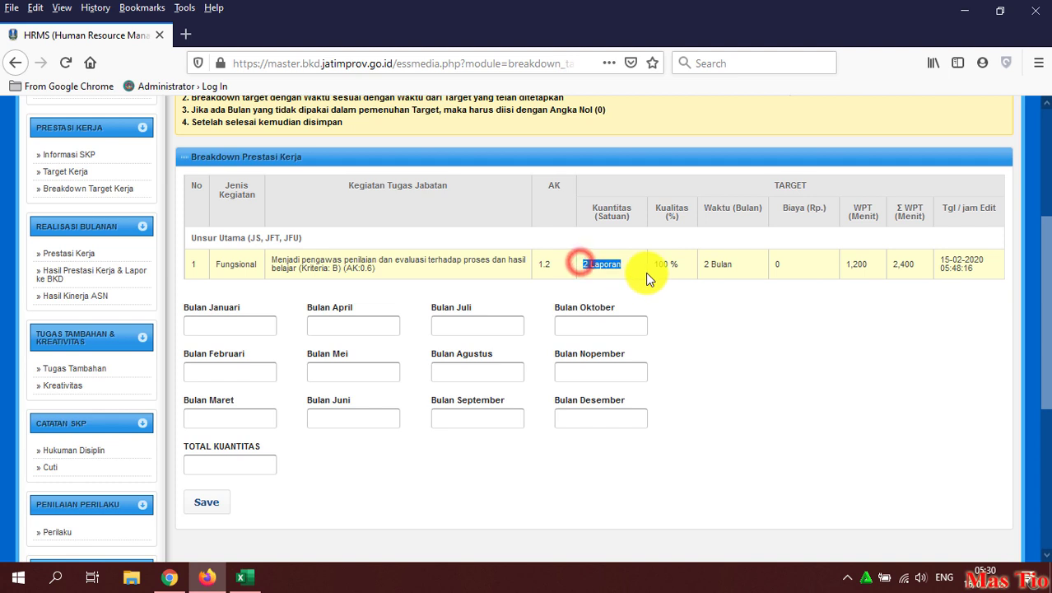
pyautogui.click(764, 311)
pyautogui.doubleClick(704, 268)
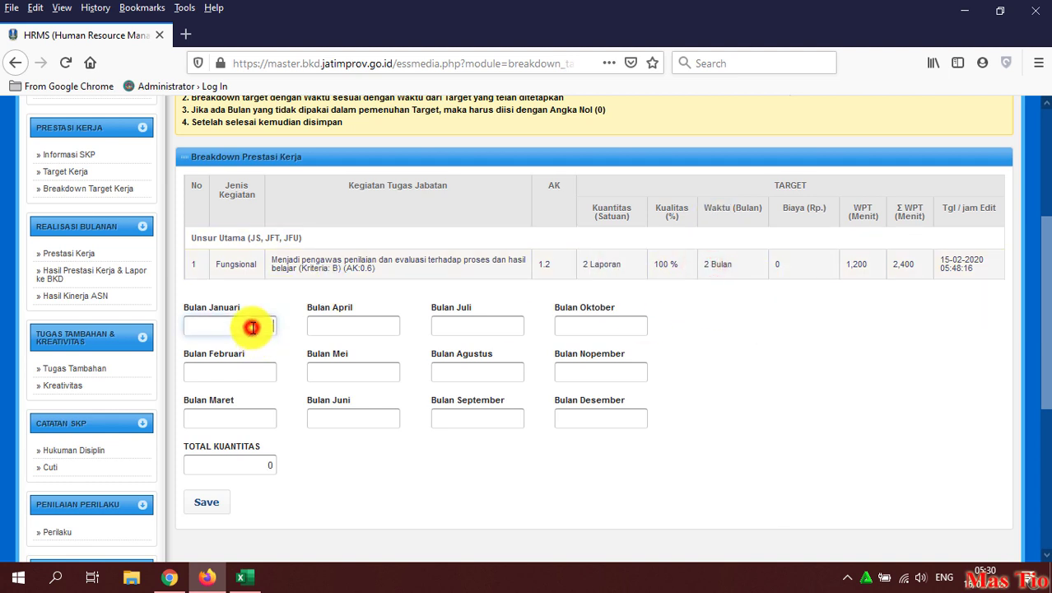
# Step: Enter 0 for Januari, April, Juli and Oktober
pyautogui.write('0')
pyautogui.click(375, 325)
pyautogui.write('0')
pyautogui.click(510, 330)
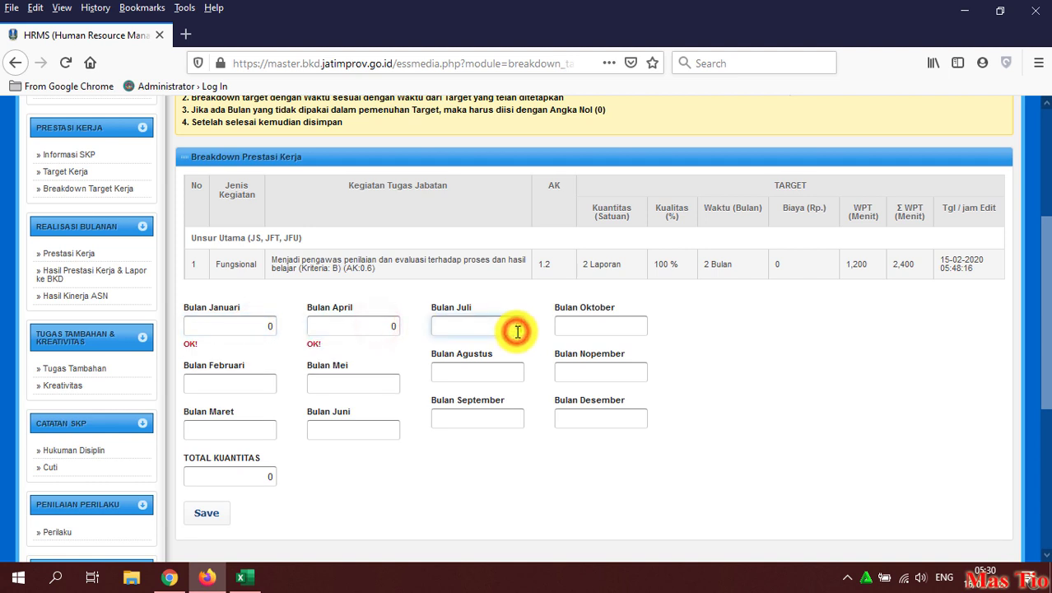
pyautogui.write('0')
pyautogui.click(714, 396)
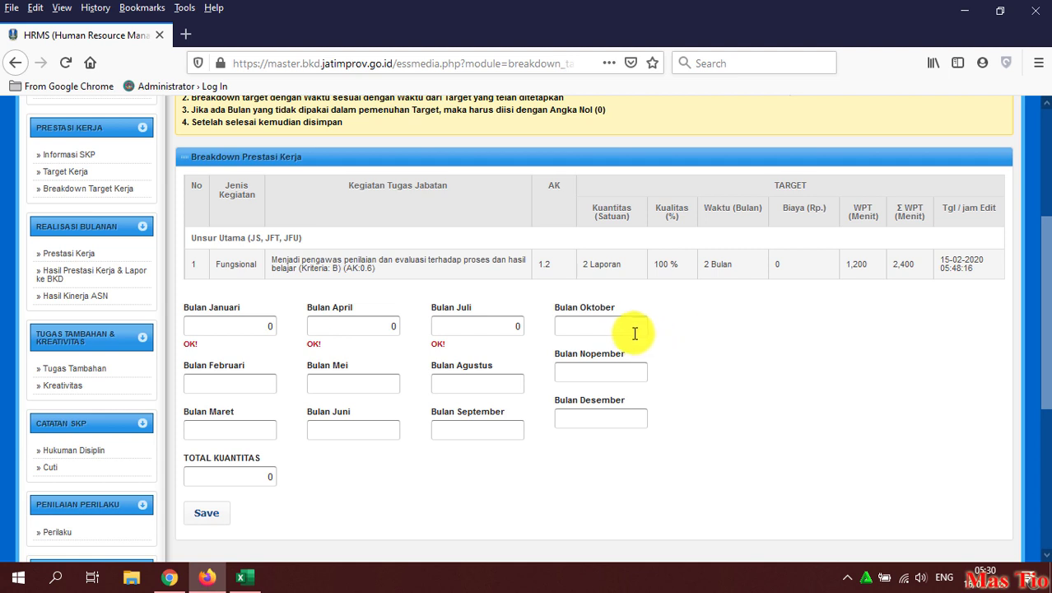
pyautogui.write('0')
pyautogui.click(802, 393)
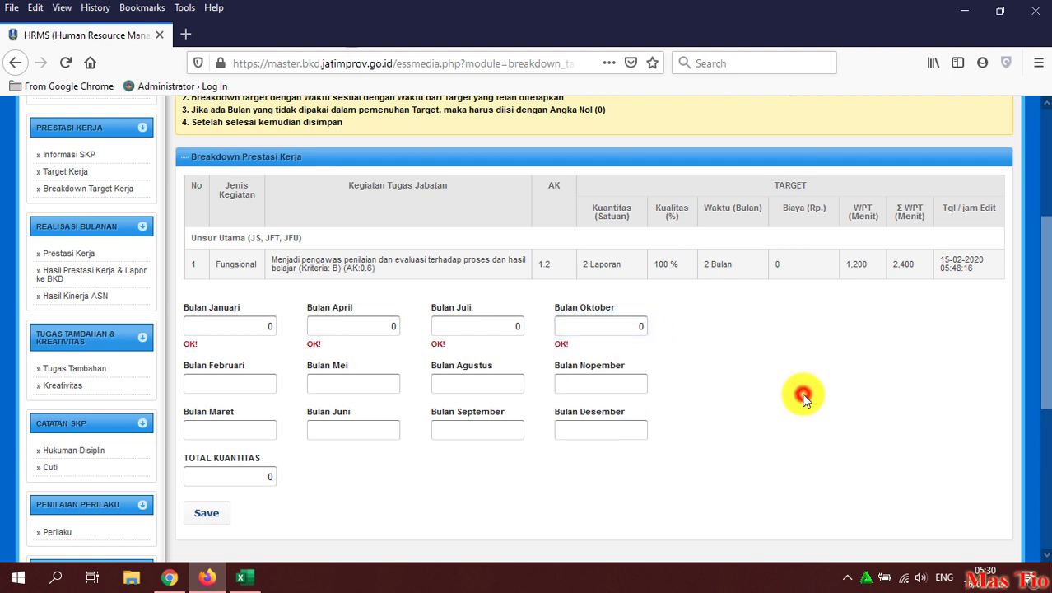
# Step: Set Mei and Desember to 1, and Februari, Agustus, Nopember, Maret, Juni, September to 0
pyautogui.click(385, 382)
pyautogui.write('1')
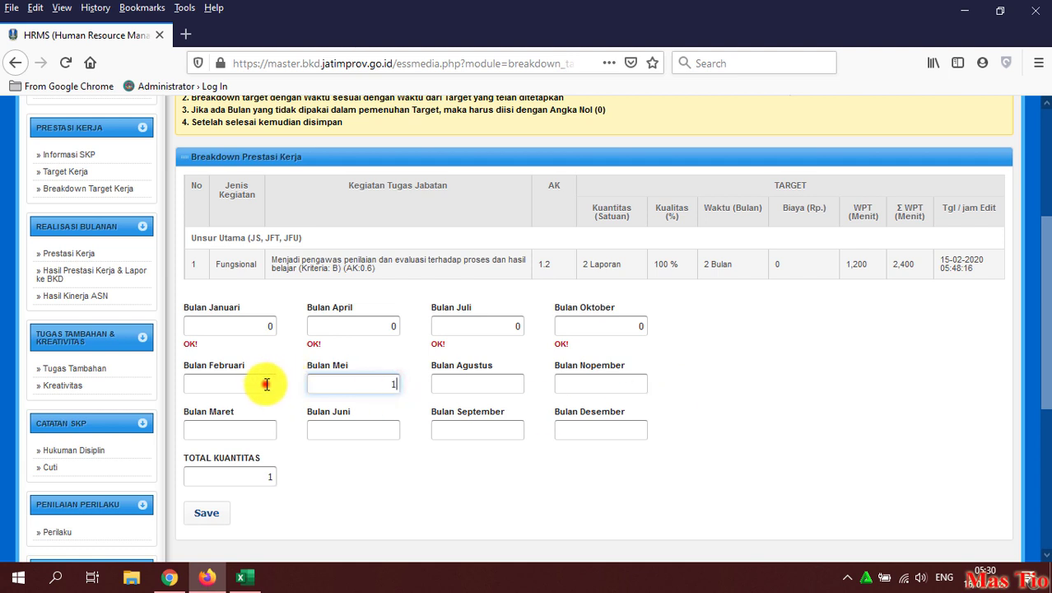
pyautogui.click(267, 384)
pyautogui.write('0')
pyautogui.click(493, 388)
pyautogui.write('0')
pyautogui.click(625, 384)
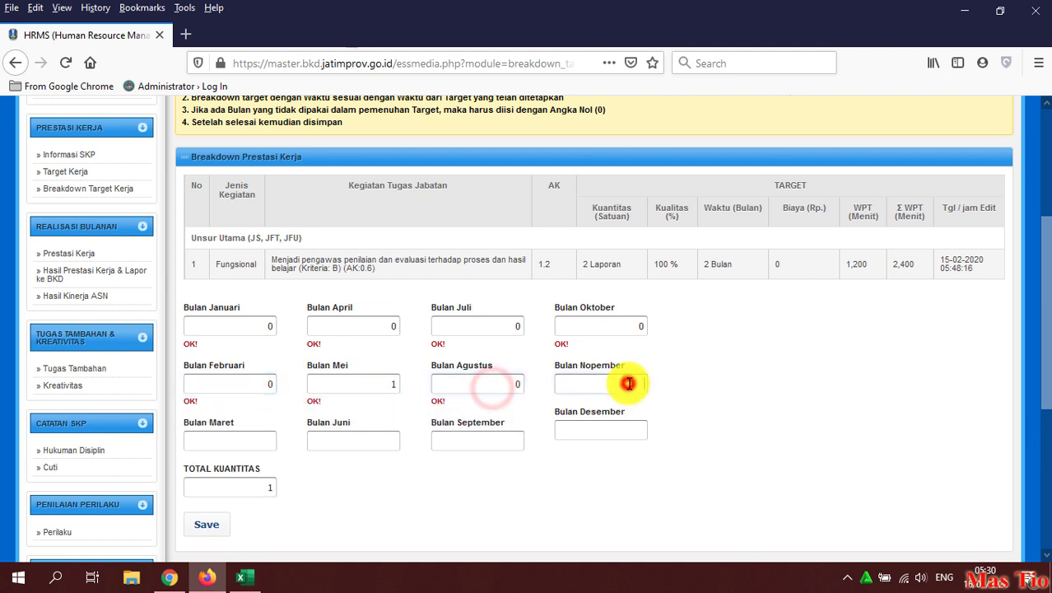
pyautogui.write('0')
pyautogui.click(247, 433)
pyautogui.write('0')
pyautogui.click(359, 439)
pyautogui.write('0')
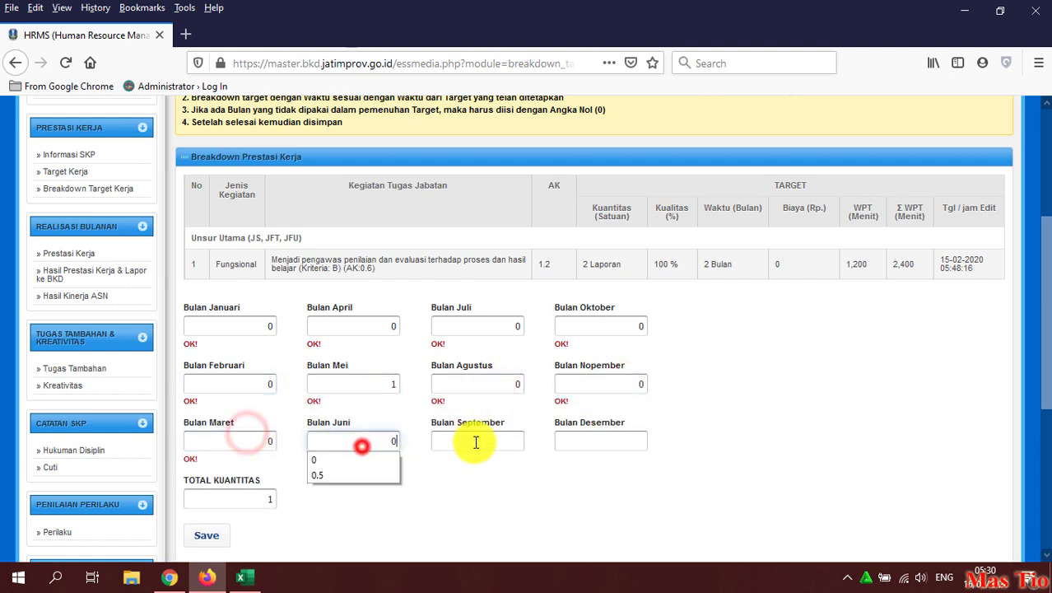
pyautogui.click(476, 441)
pyautogui.write('0')
pyautogui.click(585, 444)
pyautogui.write('1')
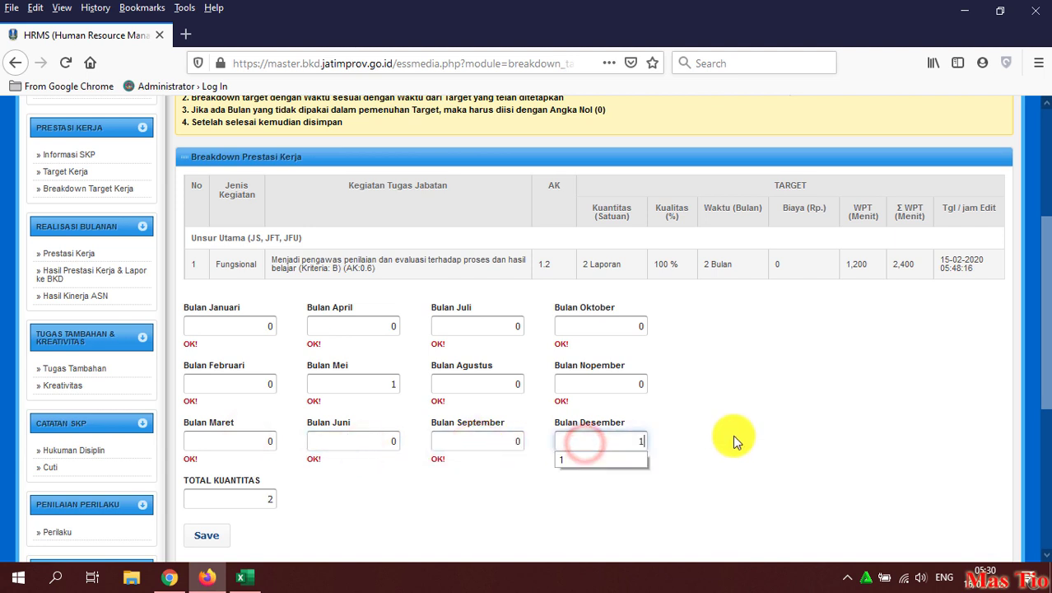
pyautogui.click(693, 453)
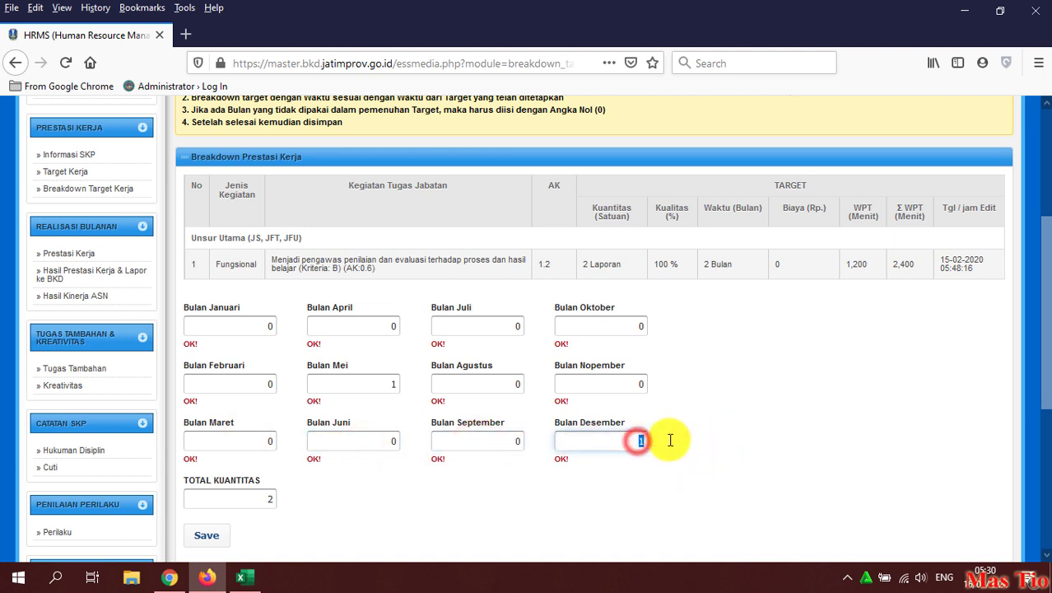
pyautogui.click(679, 414)
# Step: Check the 2 Laporan target matches TOTAL KUANTITAS 2, then save the breakdown
pyautogui.moveTo(283, 261); pyautogui.dragTo(522, 306)
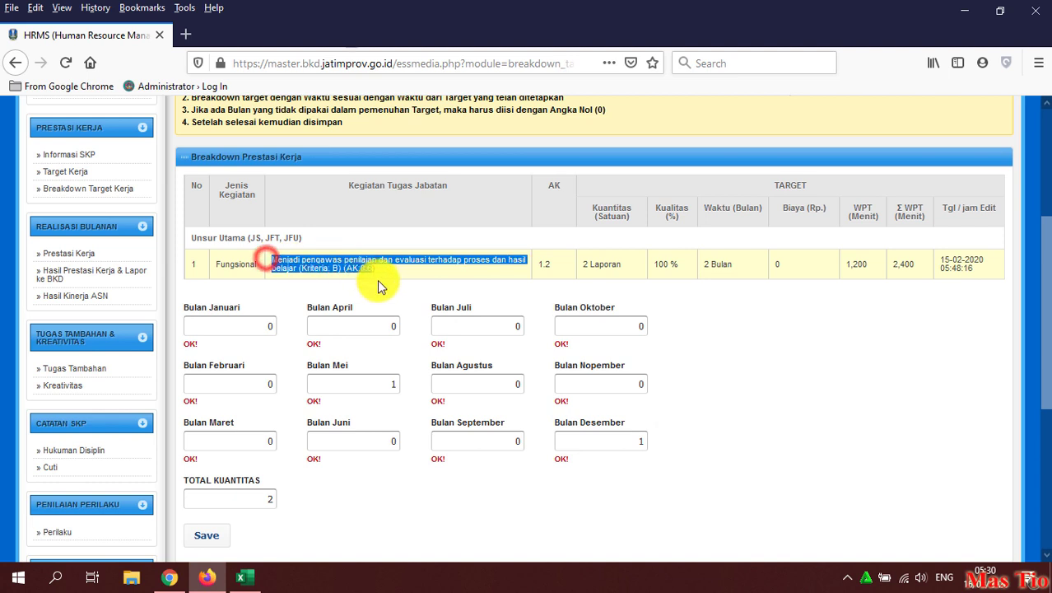
pyautogui.click(773, 353)
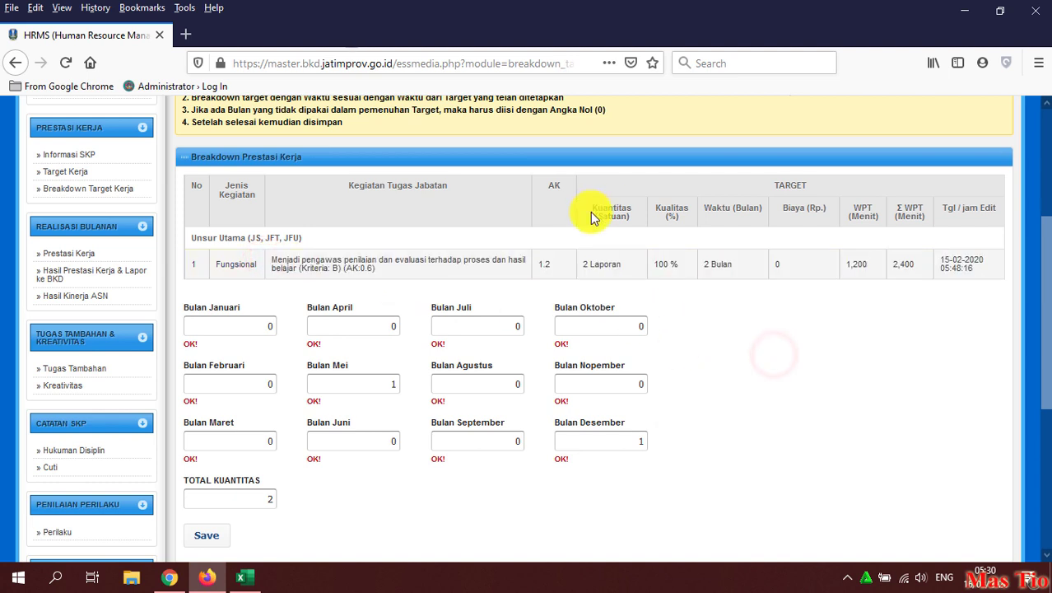
pyautogui.moveTo(584, 264); pyautogui.dragTo(623, 265)
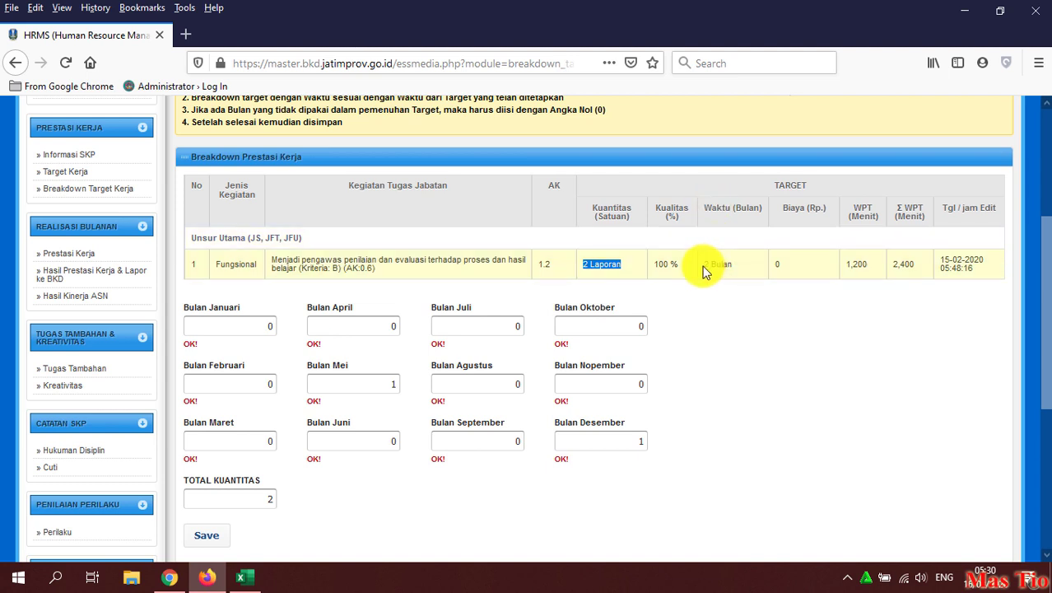
pyautogui.moveTo(701, 265); pyautogui.dragTo(751, 277)
pyautogui.moveTo(382, 383); pyautogui.dragTo(399, 386)
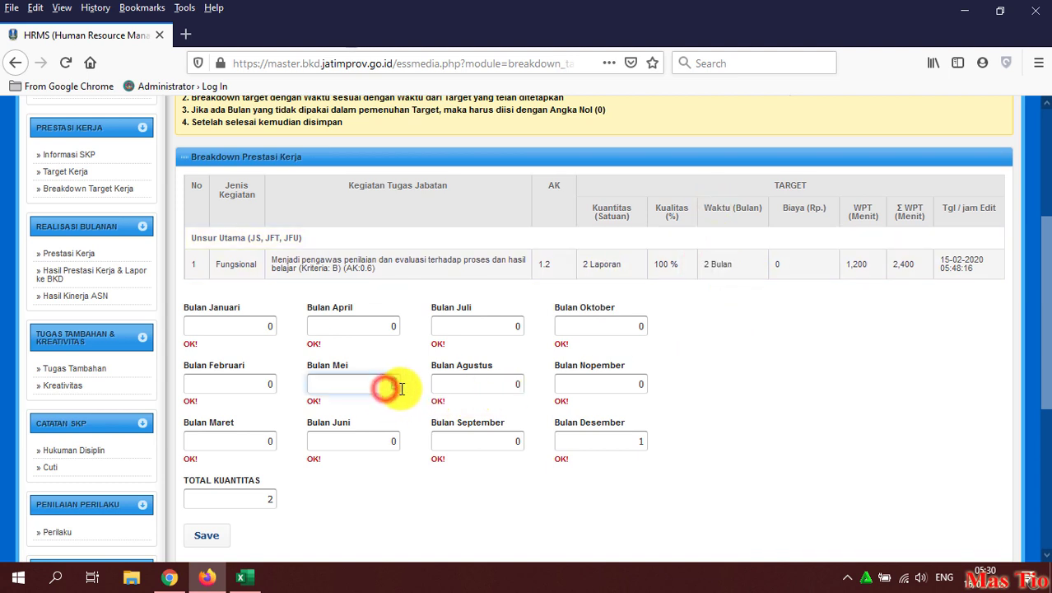
pyautogui.write('1')
pyautogui.moveTo(630, 443); pyautogui.dragTo(681, 443)
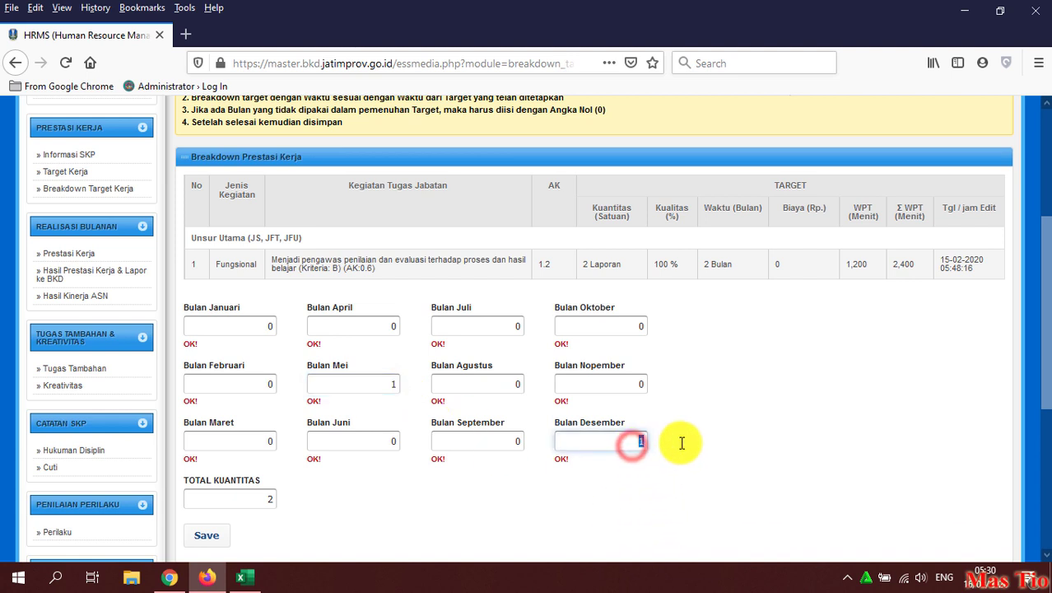
pyautogui.click(533, 489)
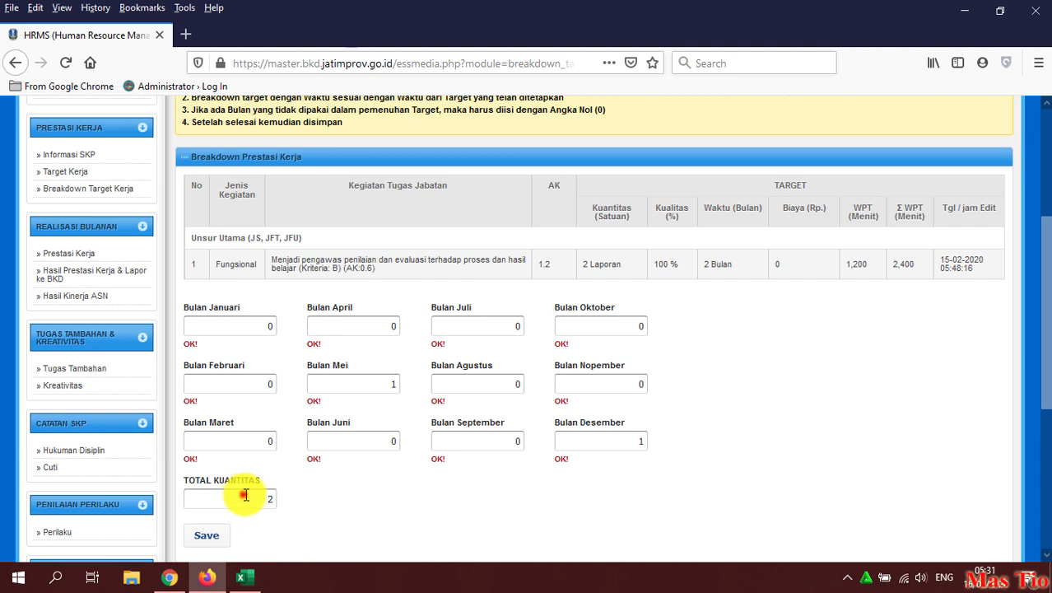
pyautogui.moveTo(242, 498); pyautogui.dragTo(310, 500)
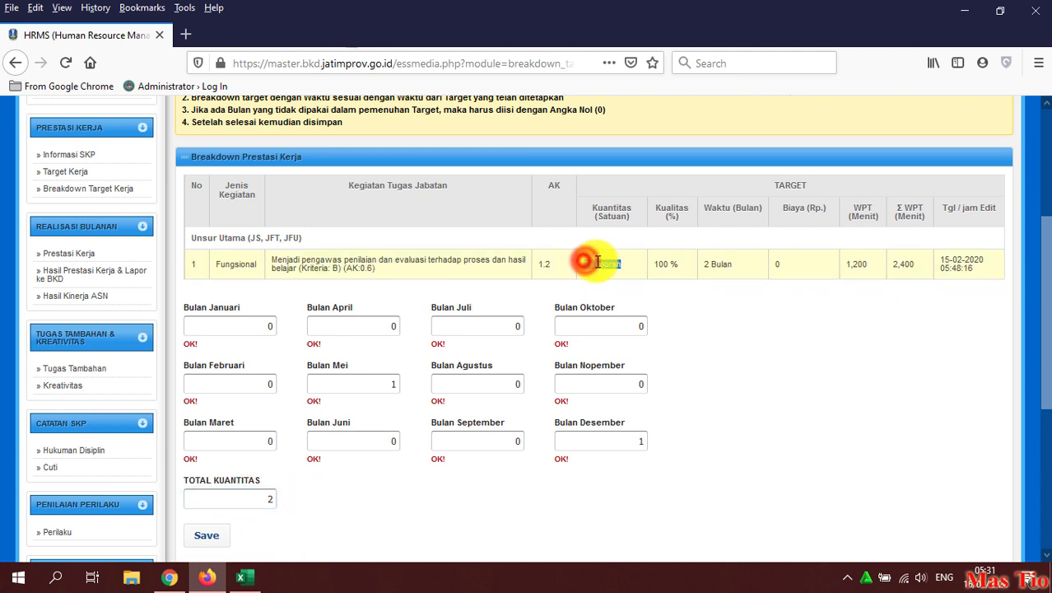
pyautogui.moveTo(598, 263); pyautogui.dragTo(582, 263)
pyautogui.moveTo(700, 265); pyautogui.dragTo(734, 265)
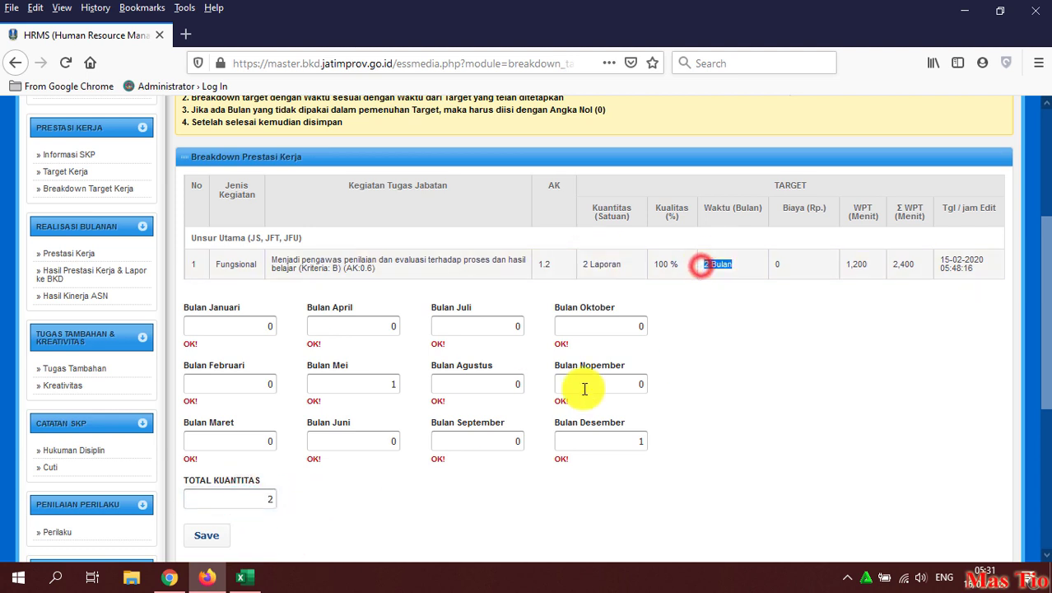
pyautogui.click(379, 388)
pyautogui.moveTo(628, 440); pyautogui.dragTo(670, 440)
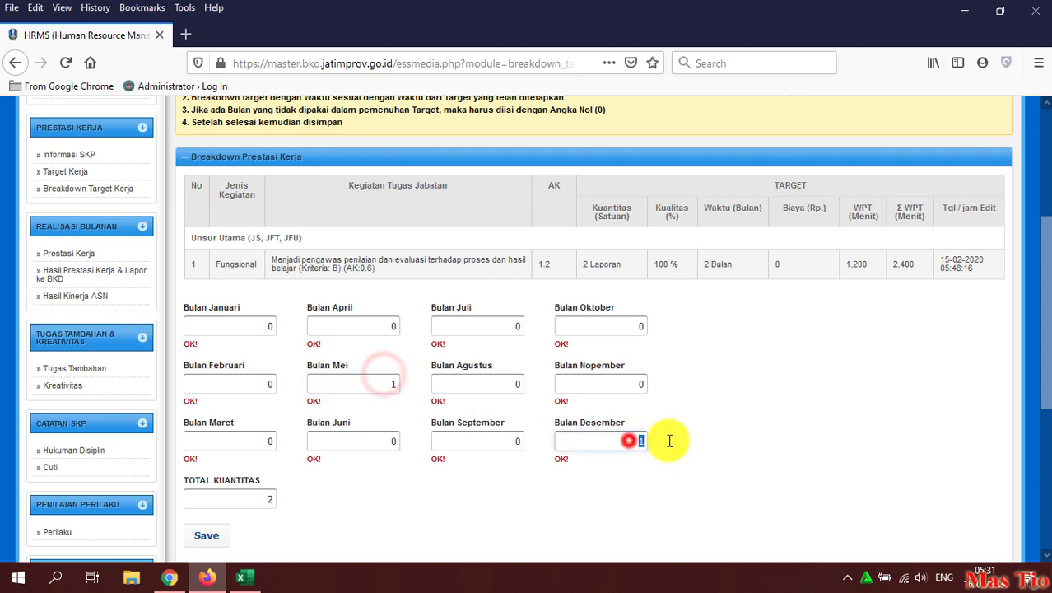
pyautogui.click(218, 534)
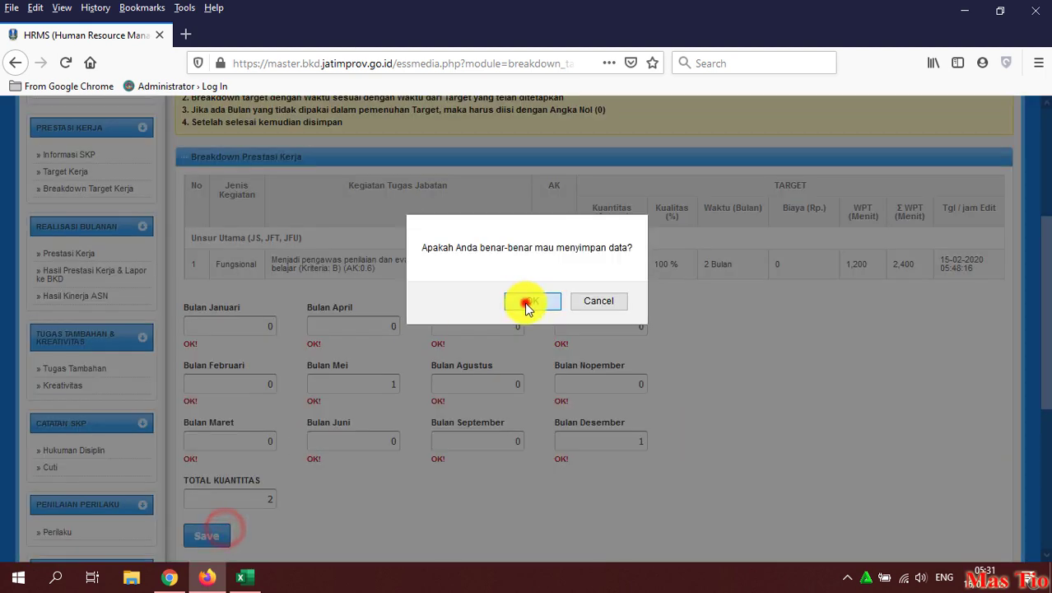
# Step: Confirm saving task 2's breakdown and scroll to row 3 of the task table
pyautogui.click(527, 303)
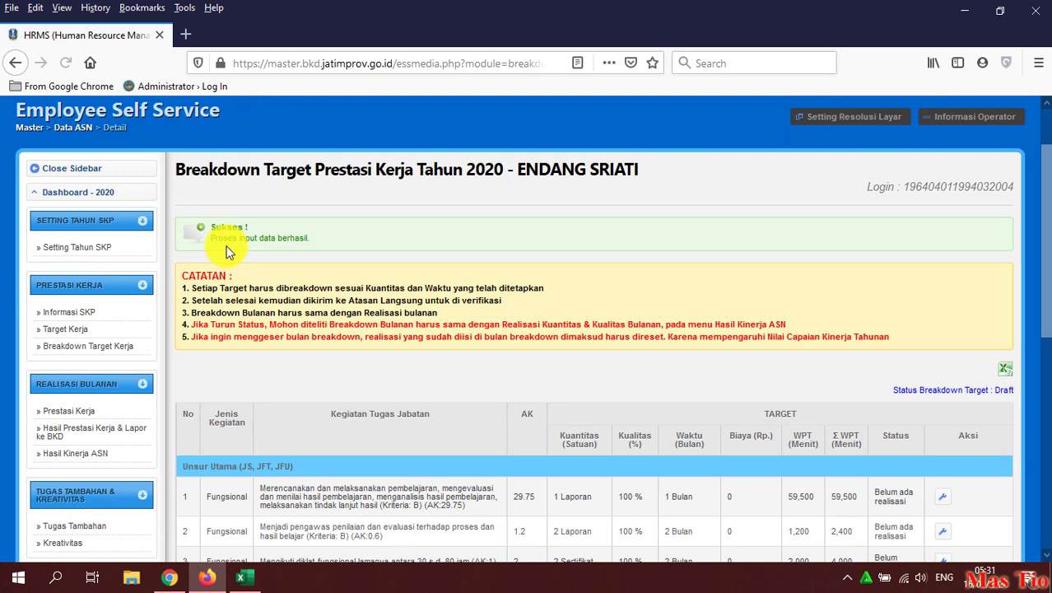
pyautogui.click(367, 241)
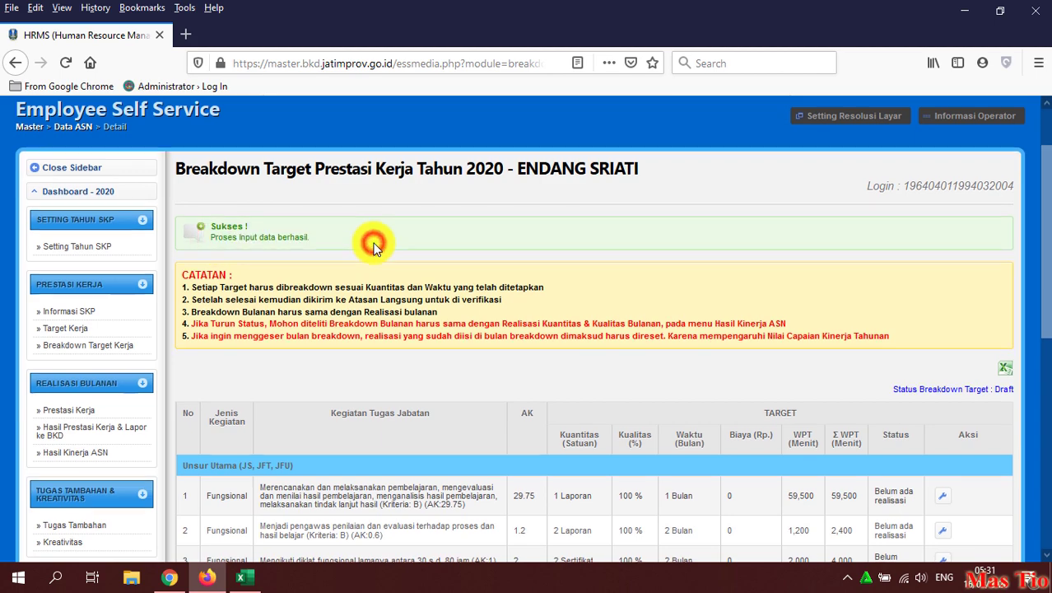
pyautogui.scroll(-5, 433, 255)
pyautogui.scroll(-2, 833, 358)
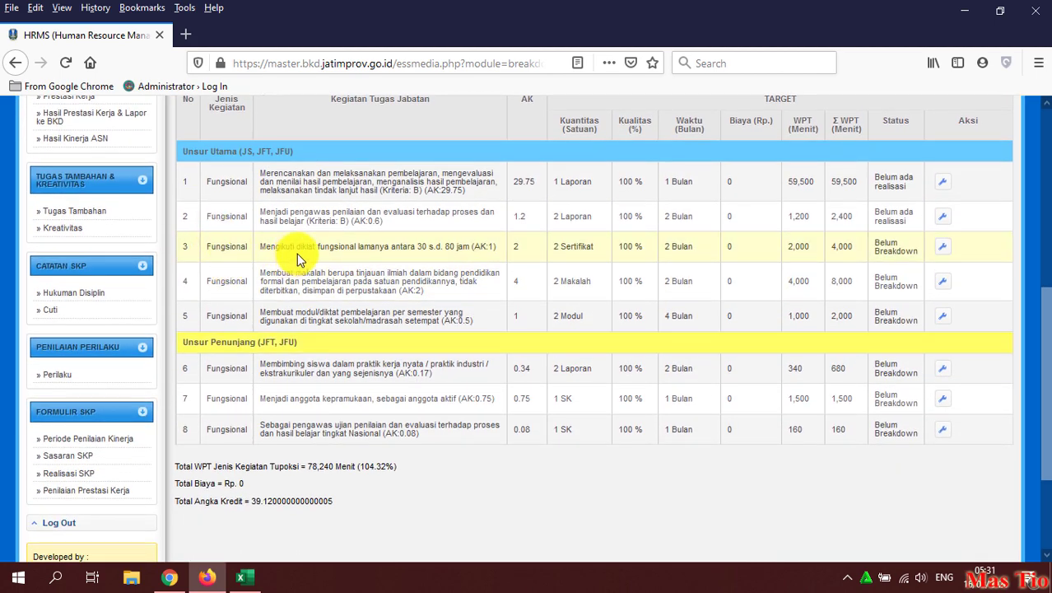
pyautogui.moveTo(262, 246); pyautogui.dragTo(389, 241)
pyautogui.click(440, 237)
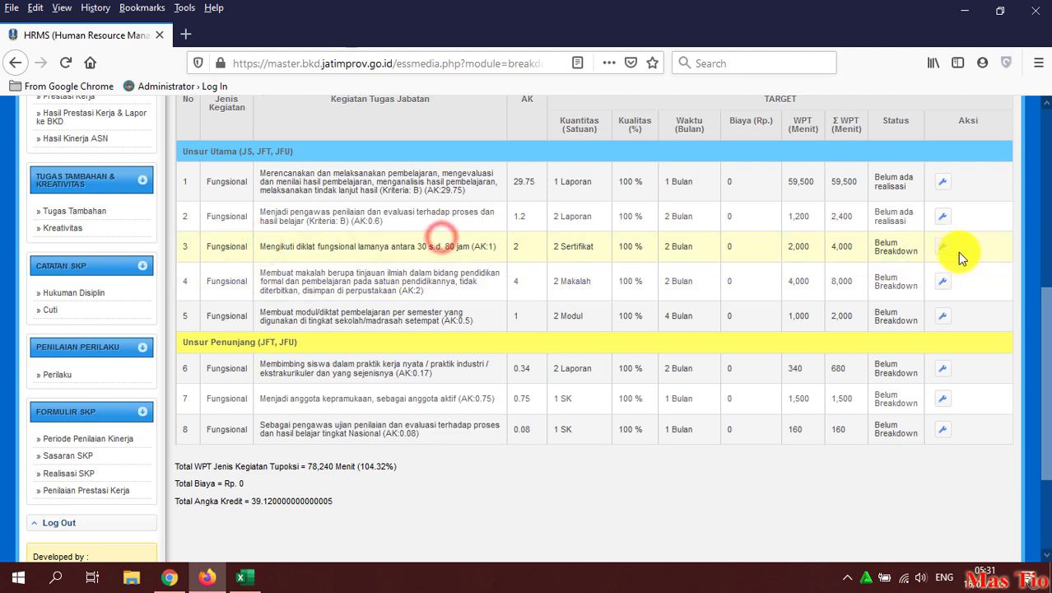
# Step: Open the breakdown form for the diklat fungsional task (2 Sertifikat, 2 Bulan)
pyautogui.click(945, 252)
pyautogui.scroll(-3, 657, 331)
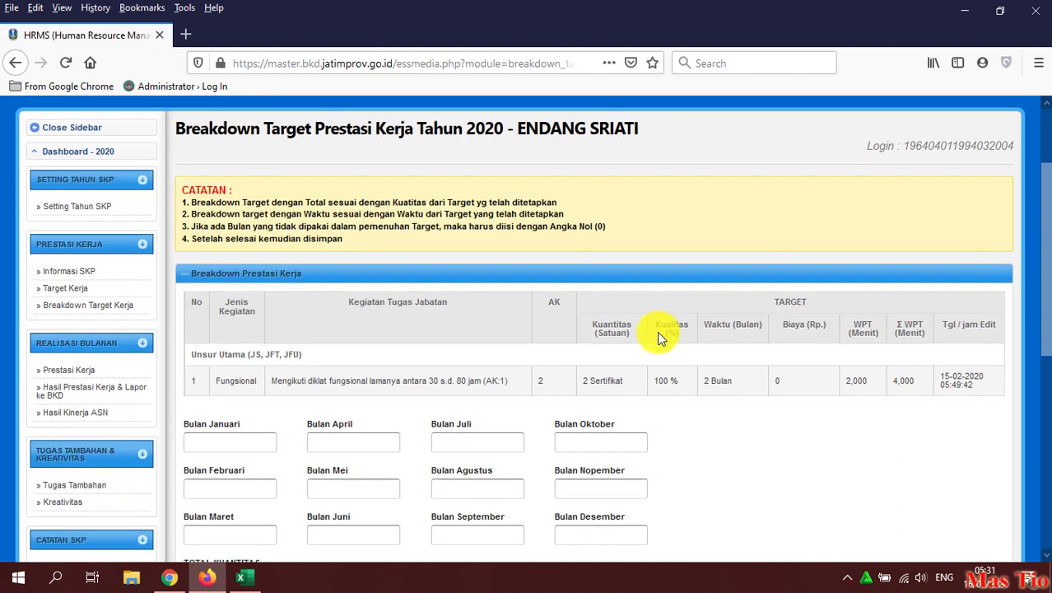
pyautogui.scroll(-1, 673, 388)
pyautogui.scroll(-2, 664, 372)
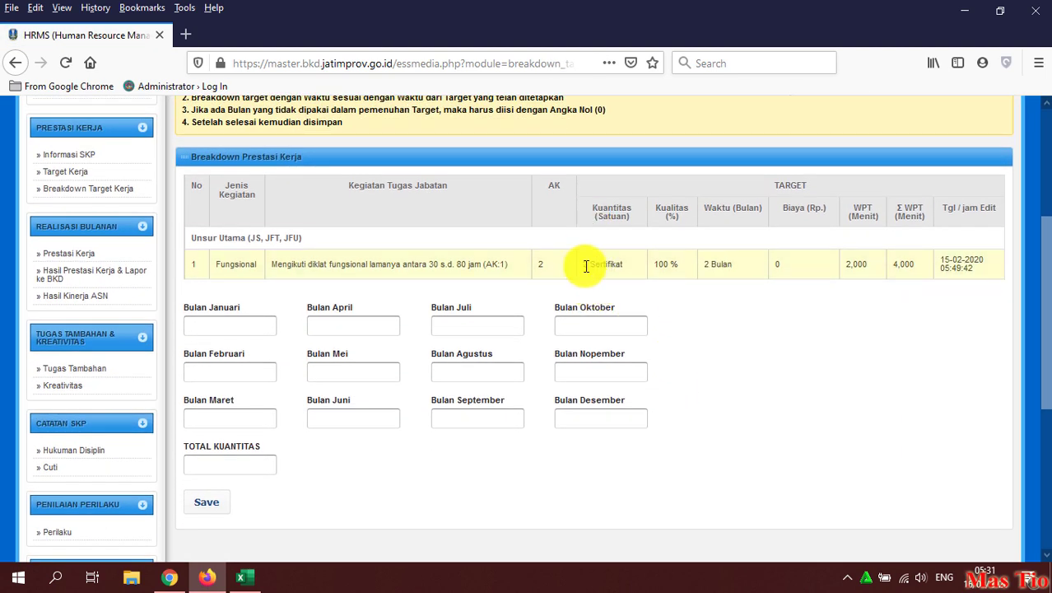
pyautogui.click(709, 264)
# Step: Set April to 1, and Januari, Juli, Oktober, Februari and Mei to 0
pyautogui.click(730, 314)
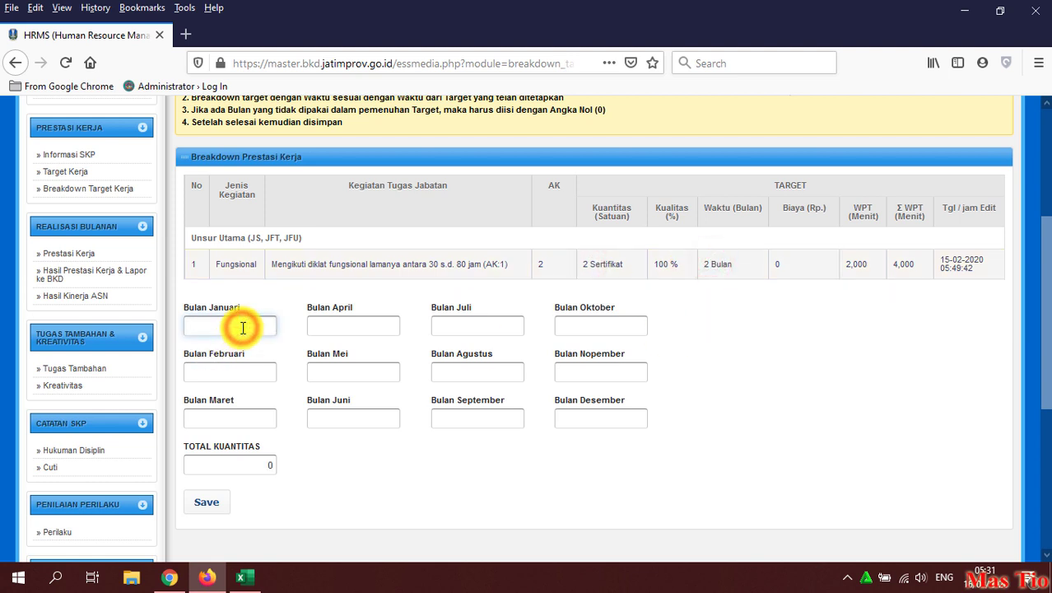
pyautogui.write('0')
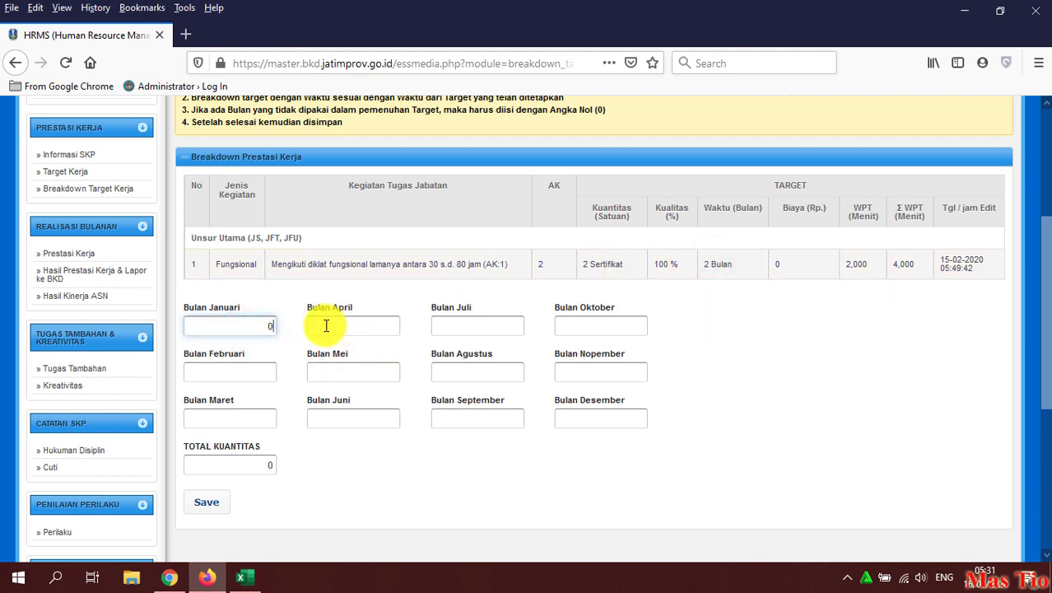
pyautogui.click(334, 327)
pyautogui.write('1')
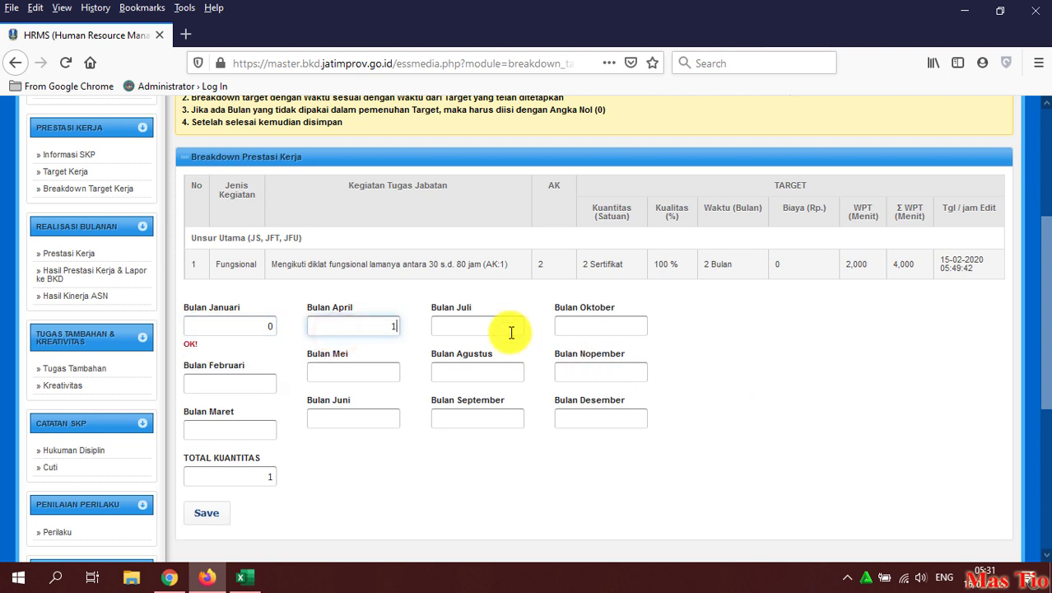
pyautogui.click(504, 326)
pyautogui.write('0')
pyautogui.click(593, 326)
pyautogui.write('0')
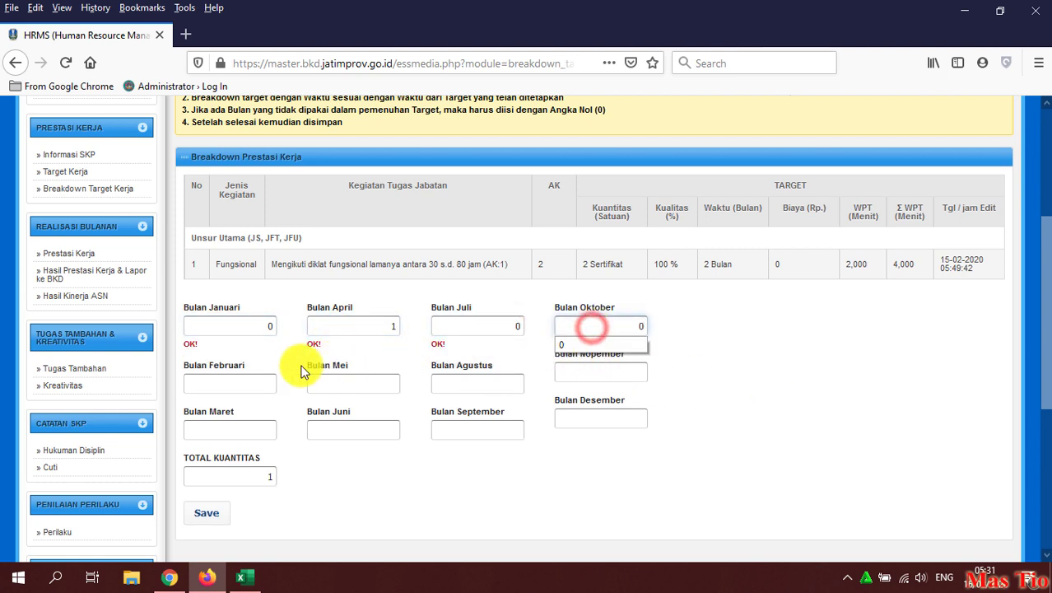
pyautogui.click(263, 383)
pyautogui.write('0')
pyautogui.click(326, 380)
pyautogui.write('0')
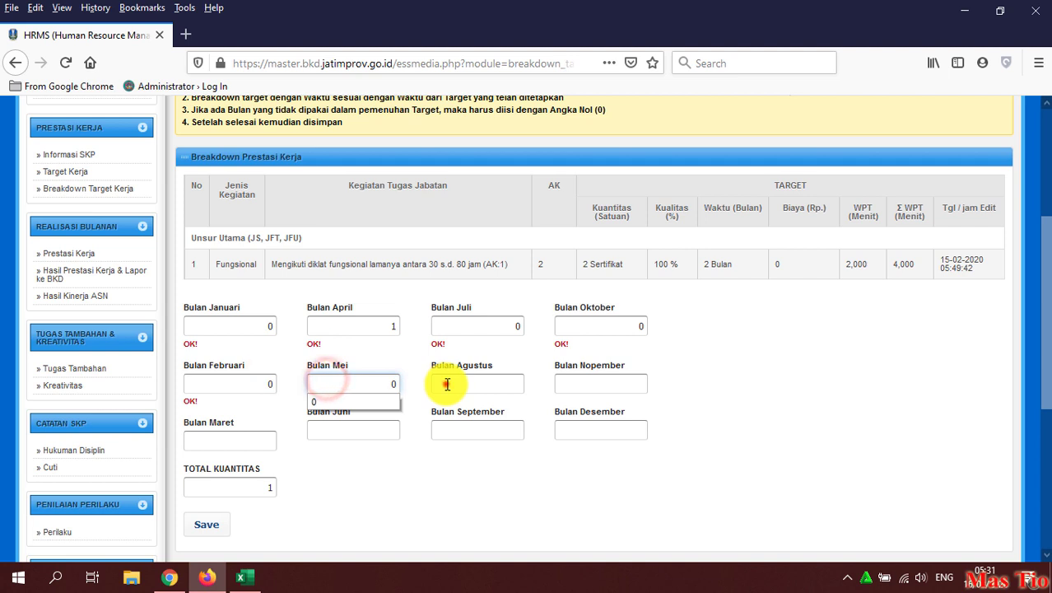
# Step: Set September to 1, and Agustus, Nopember, Desember, Maret and Juni to 0
pyautogui.click(445, 384)
pyautogui.write('0')
pyautogui.click(565, 385)
pyautogui.write('0')
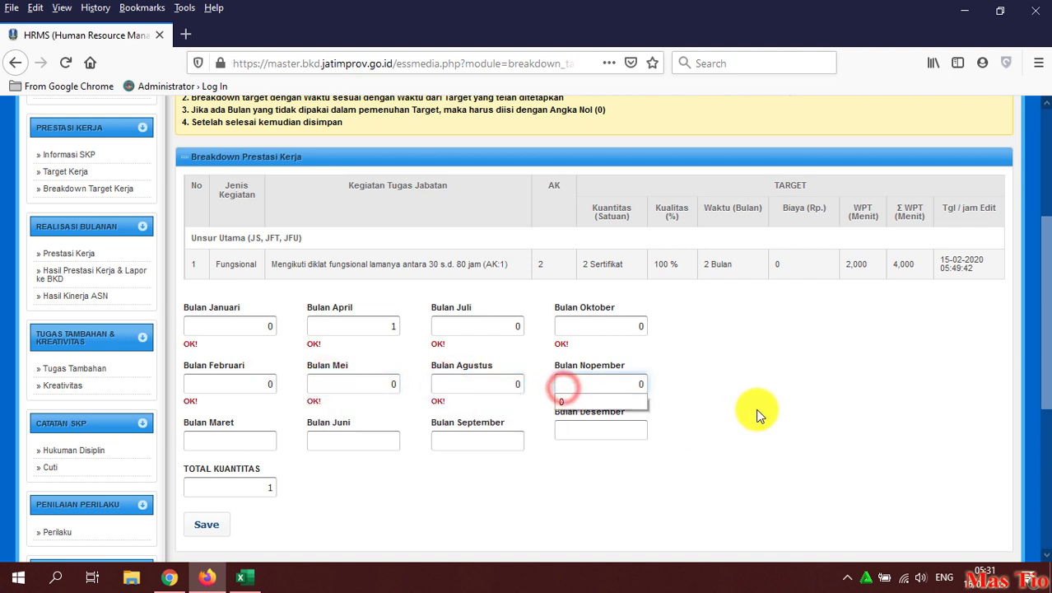
pyautogui.click(756, 409)
pyautogui.write('1')
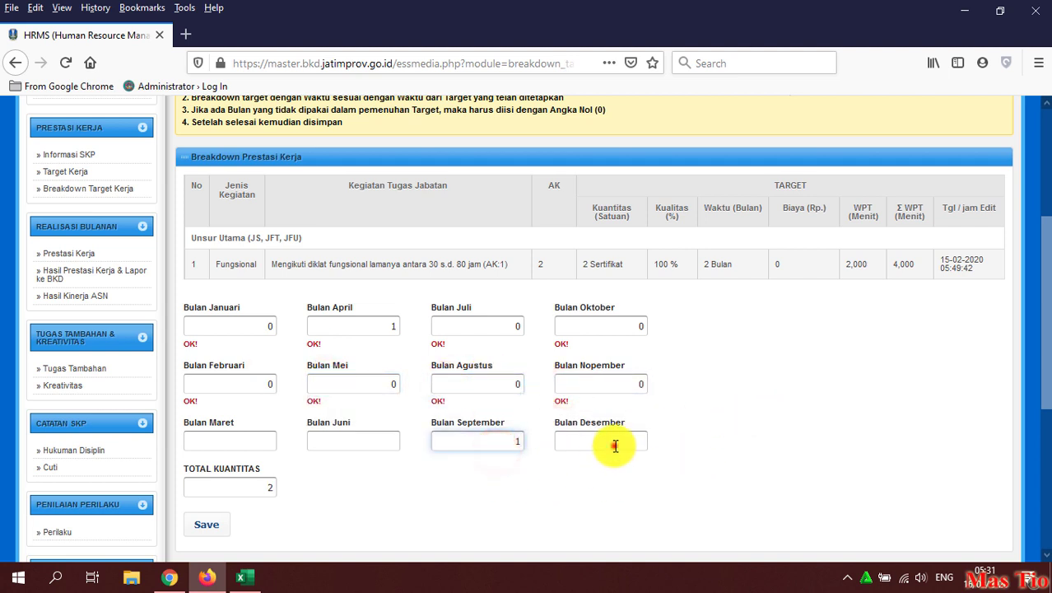
pyautogui.click(610, 447)
pyautogui.write('0')
pyautogui.click(247, 441)
pyautogui.write('0')
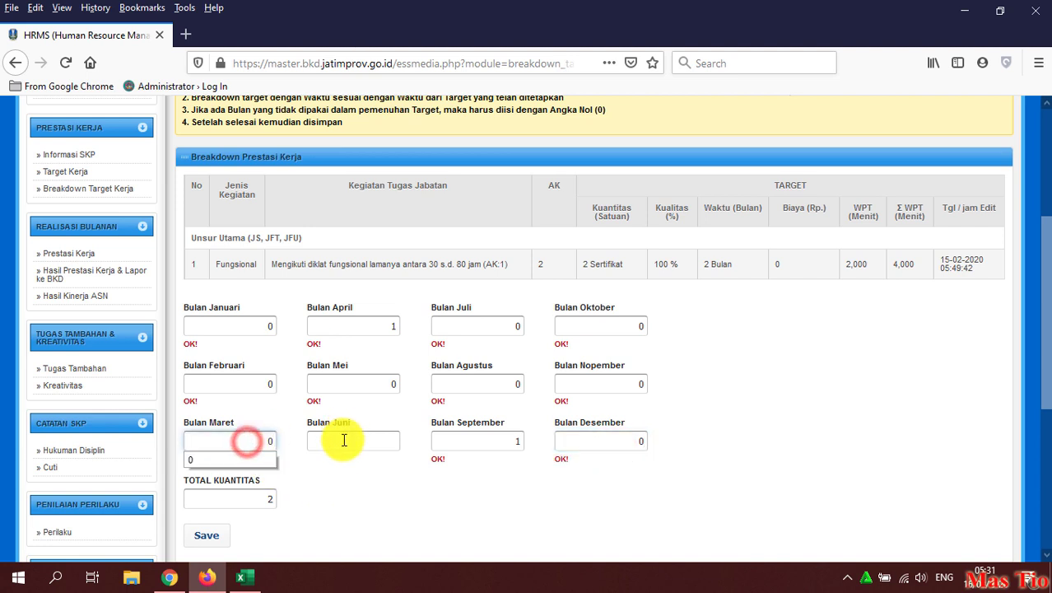
pyautogui.click(342, 440)
pyautogui.write('0')
pyautogui.click(628, 477)
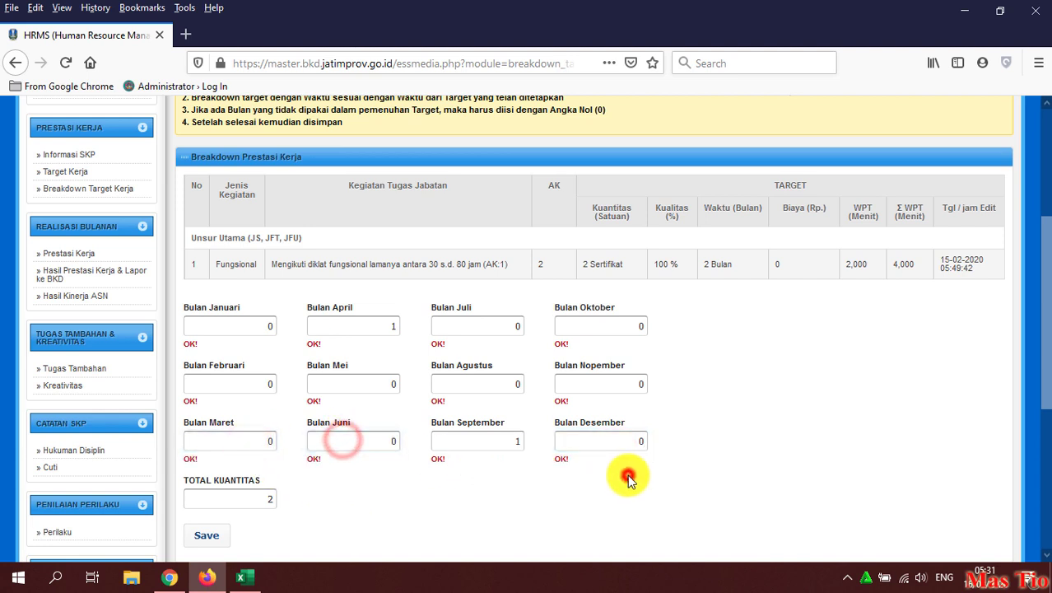
# Step: Check TOTAL KUANTITAS is 2, re-enter September's 1, and save the breakdown
pyautogui.doubleClick(265, 499)
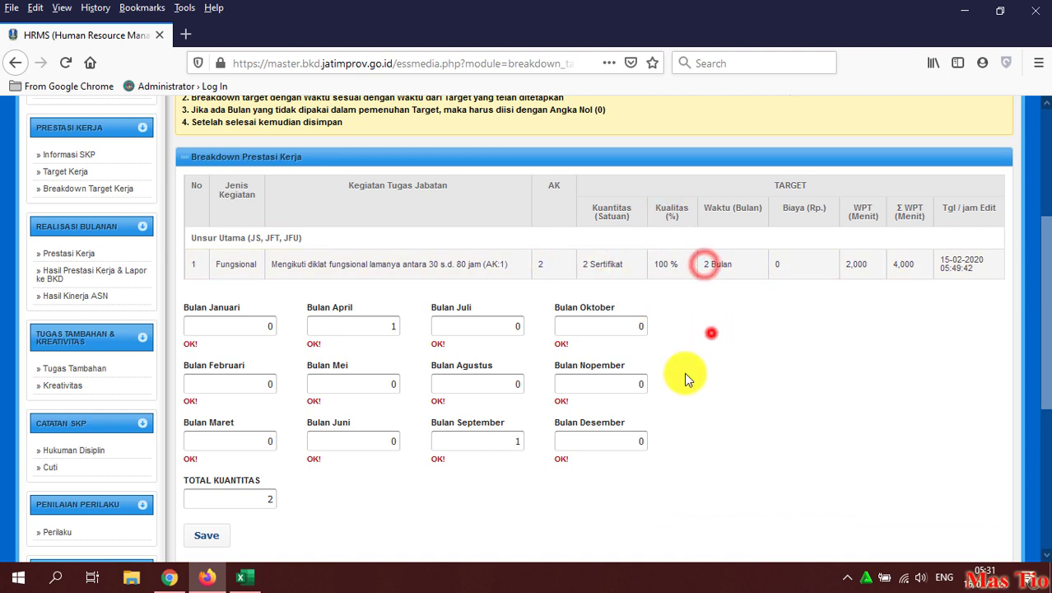
pyautogui.doubleClick(508, 440)
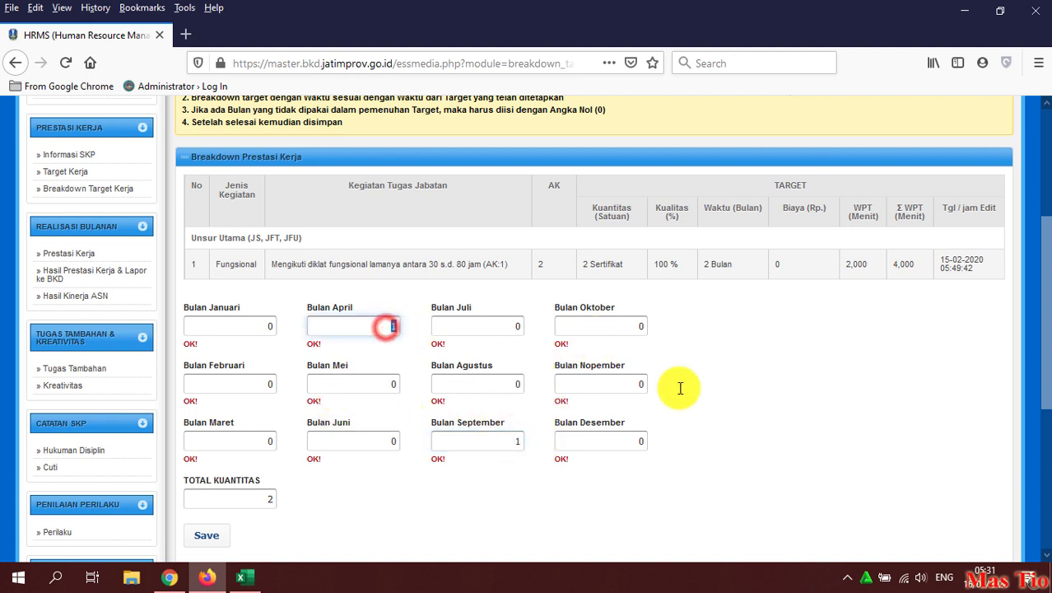
pyautogui.write('1')
pyautogui.click(711, 387)
pyautogui.scroll(-2, 494, 412)
pyautogui.click(221, 461)
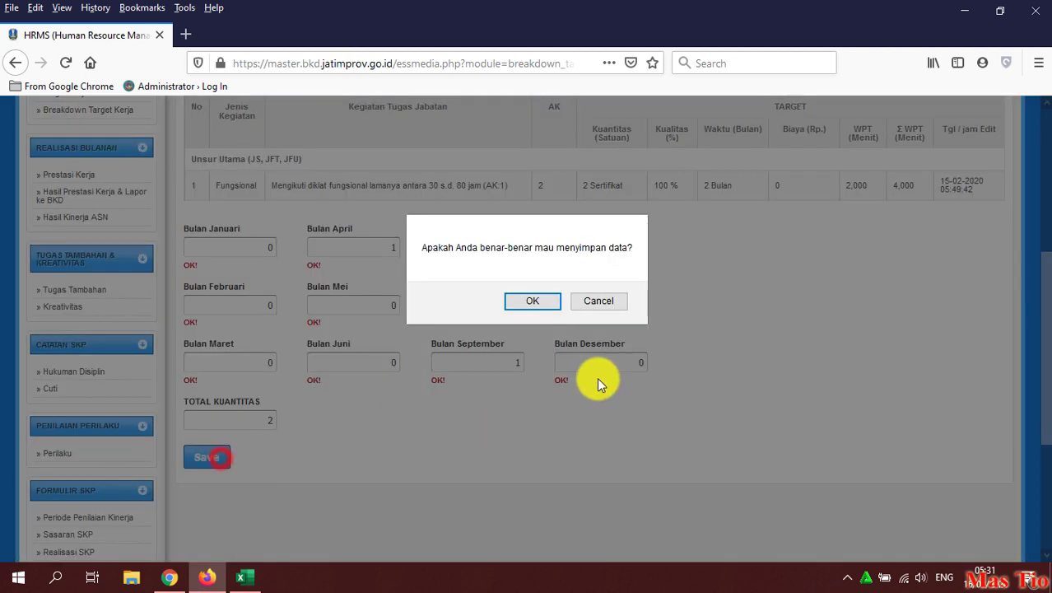
# Step: Confirm the save and check the diklat task row reads 'Belum ada realisasi'
pyautogui.click(516, 298)
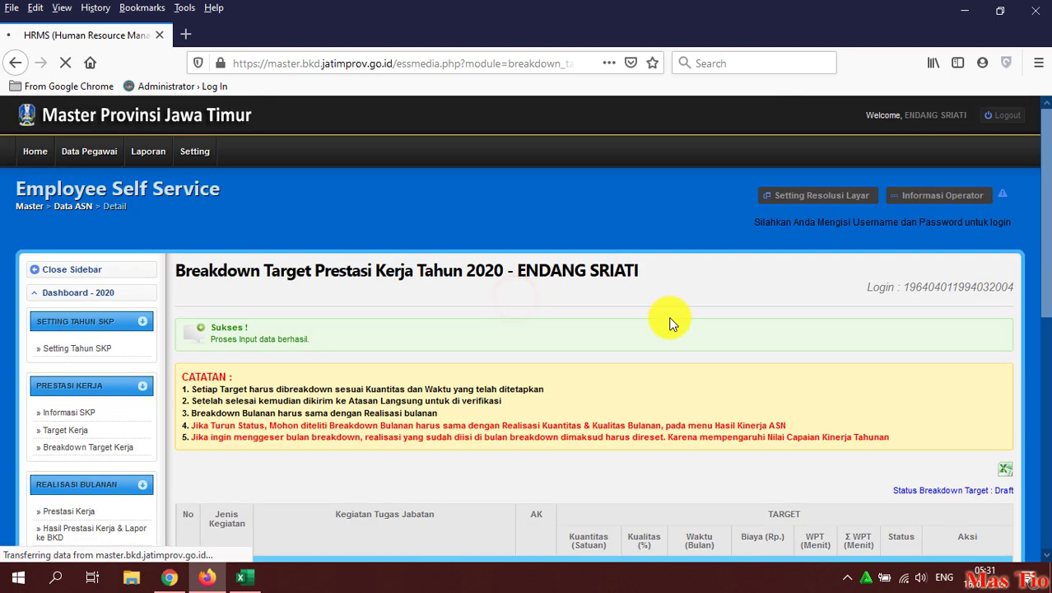
pyautogui.scroll(-4, 670, 318)
pyautogui.scroll(-4, 704, 404)
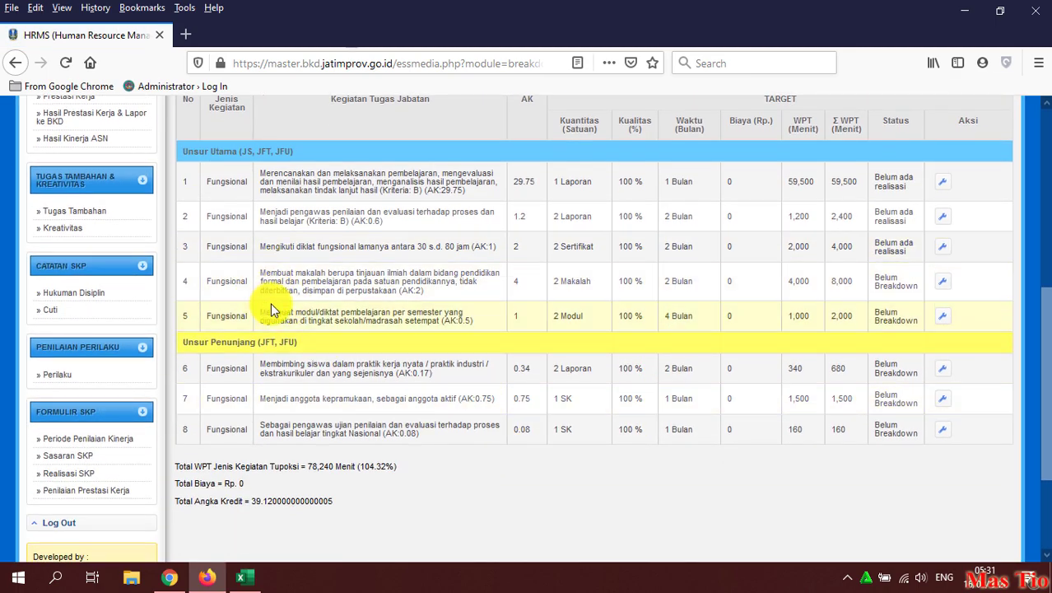
pyautogui.moveTo(188, 242); pyautogui.dragTo(903, 265)
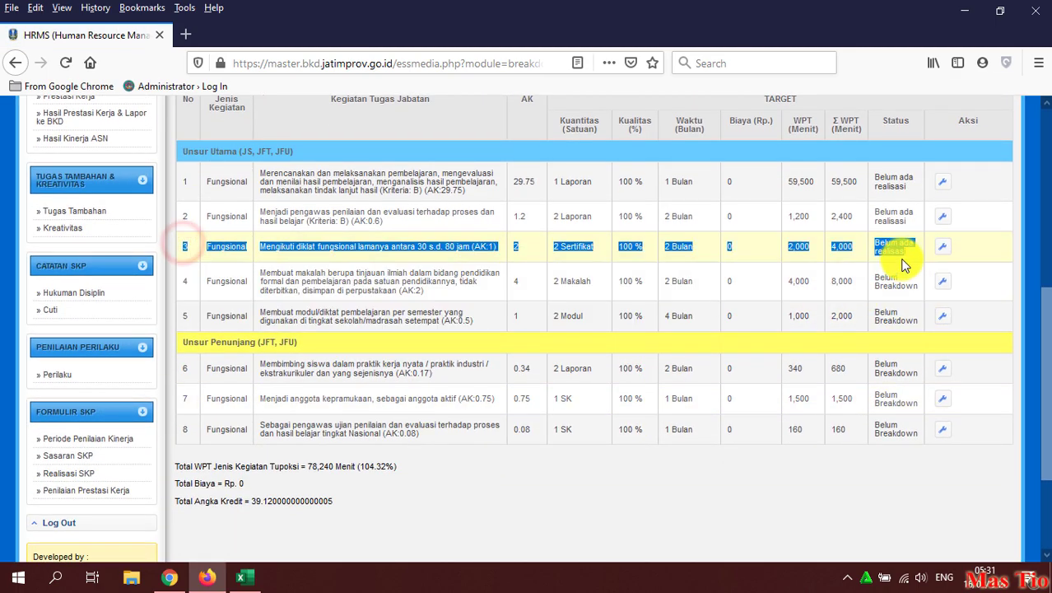
pyautogui.click(957, 274)
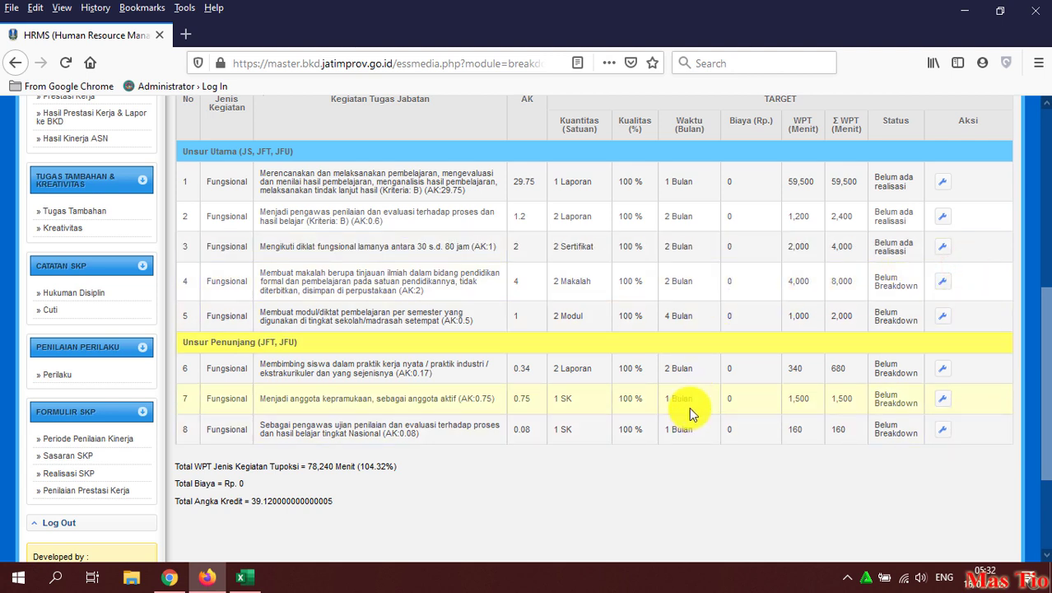
# Step: Review rows 6–8 still awaiting breakdown and locate the modul/diktat task in row 5
pyautogui.scroll(-2, 538, 466)
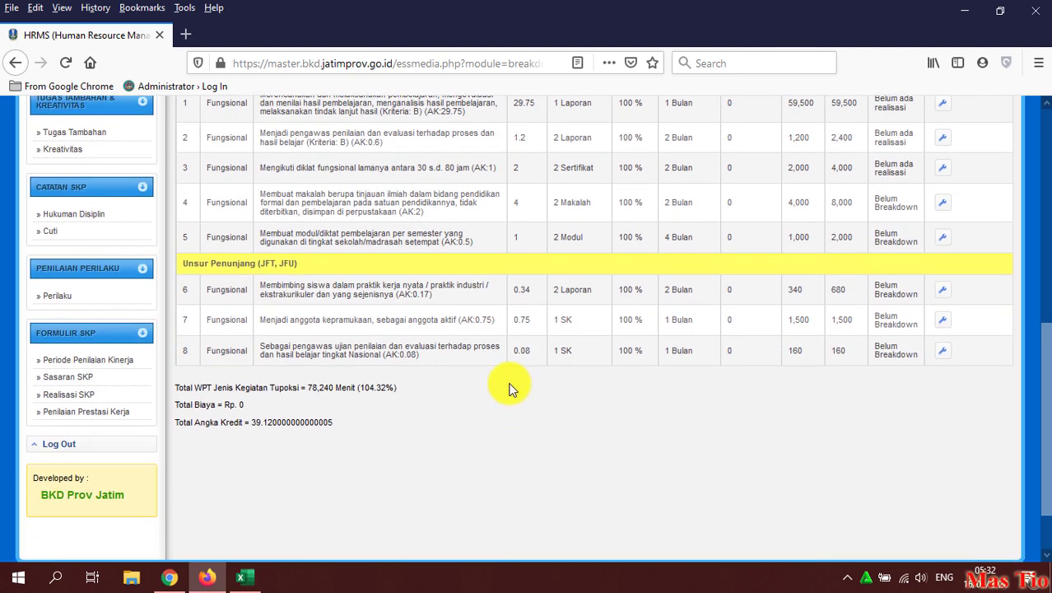
pyautogui.moveTo(185, 290); pyautogui.dragTo(988, 360)
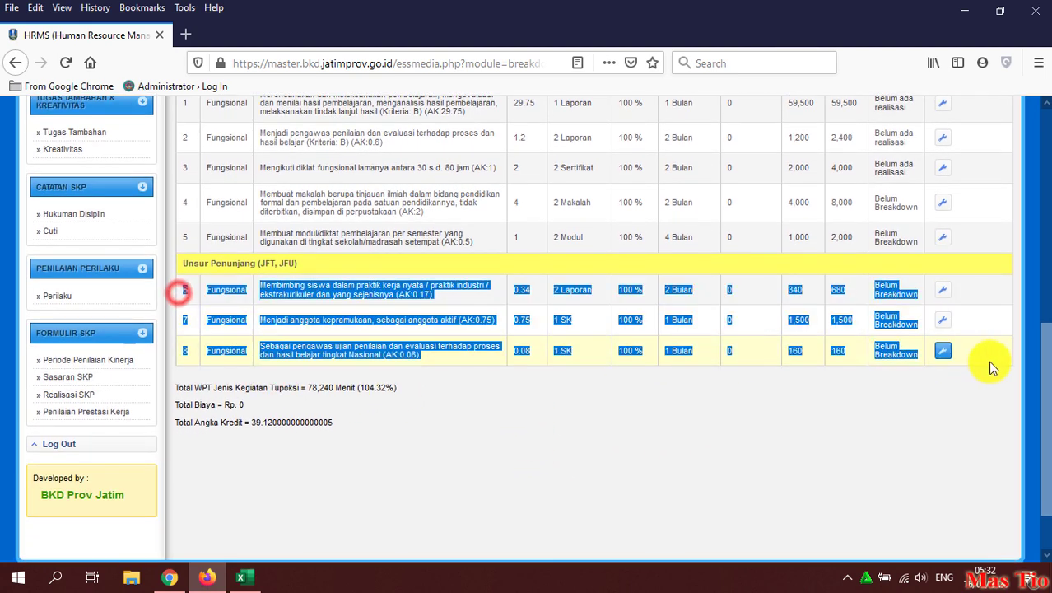
pyautogui.click(982, 432)
pyautogui.scroll(2, 783, 461)
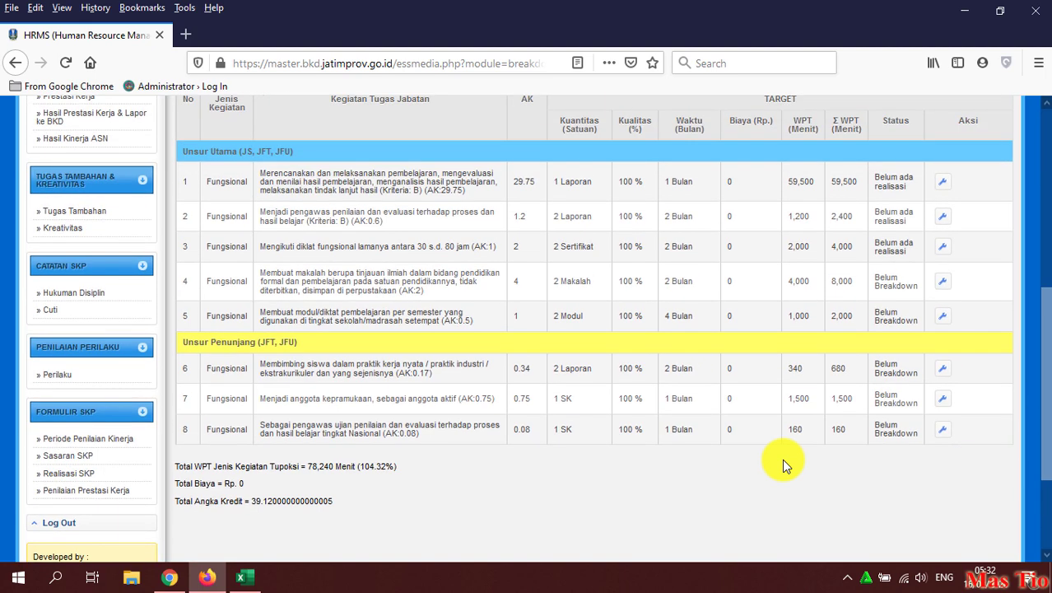
pyautogui.scroll(2, 782, 459)
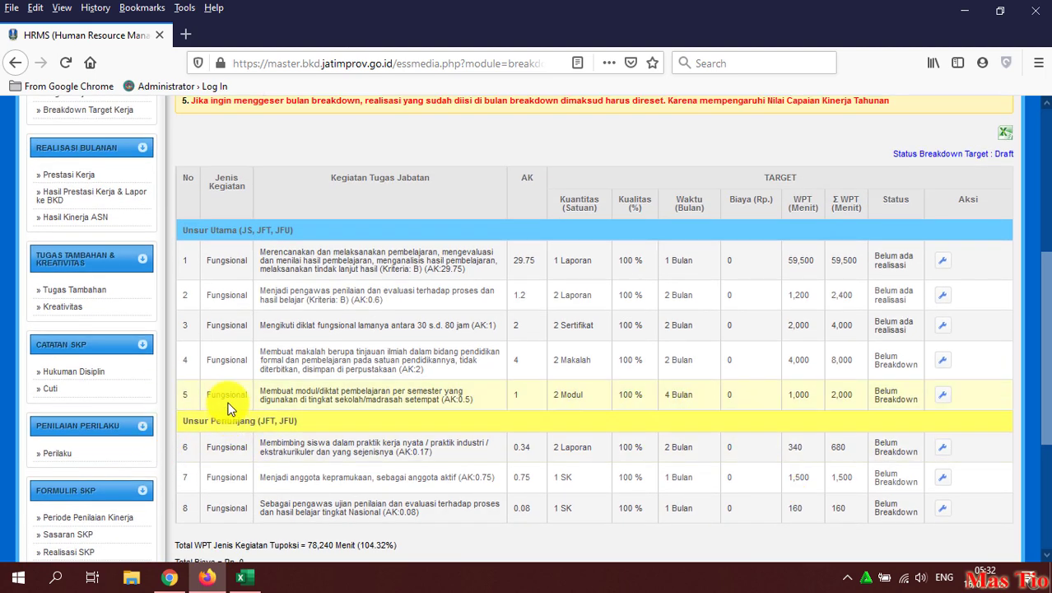
pyautogui.moveTo(186, 399); pyautogui.dragTo(743, 395)
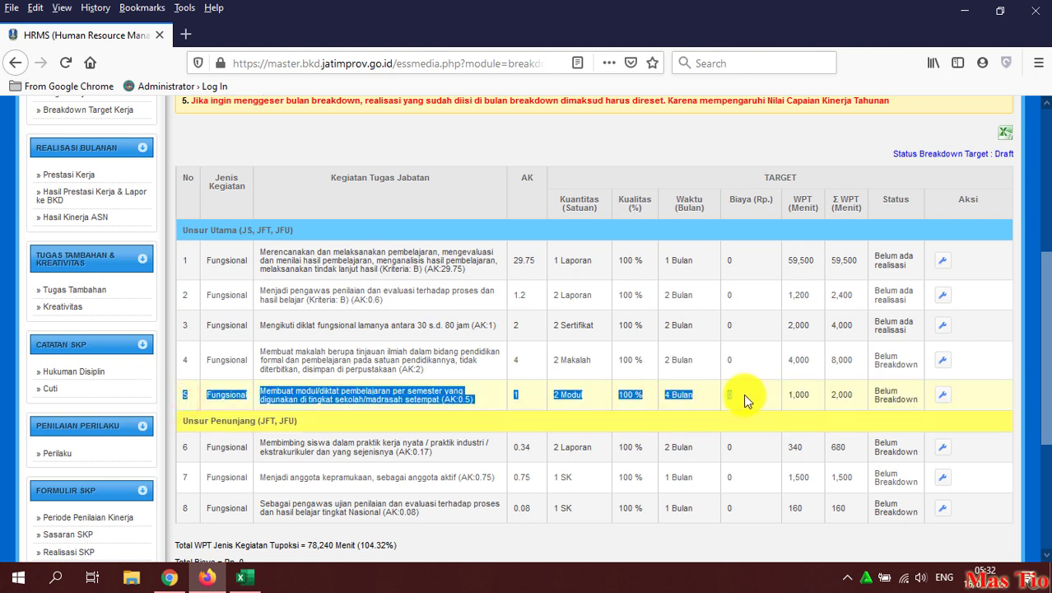
pyautogui.click(743, 394)
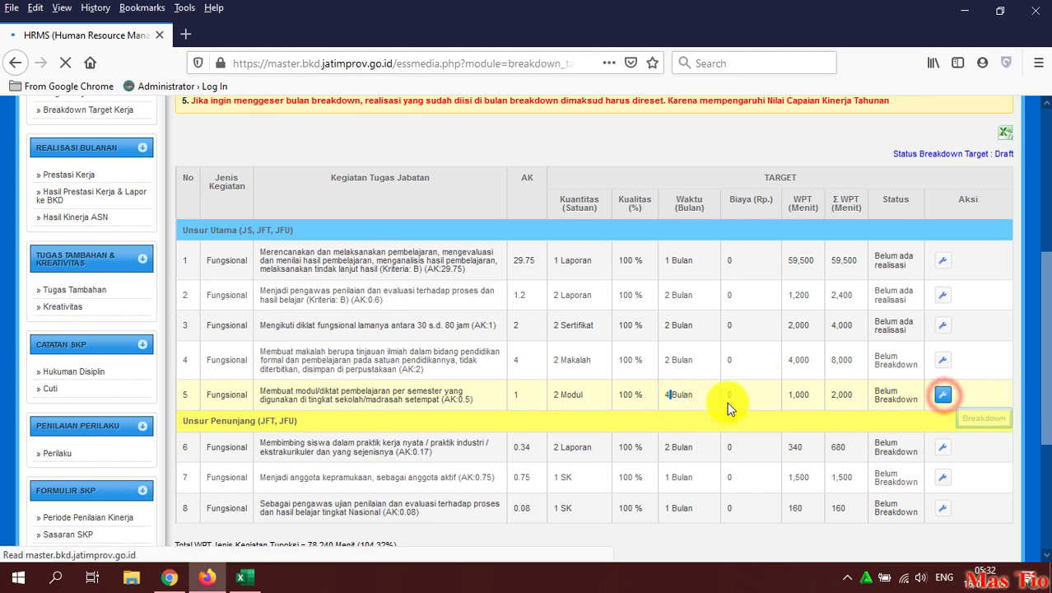
# Step: Set April to 1, and Januari, Juli and Oktober to 0 for the 2 Modul task
pyautogui.scroll(-3, 536, 371)
pyautogui.scroll(-1, 536, 371)
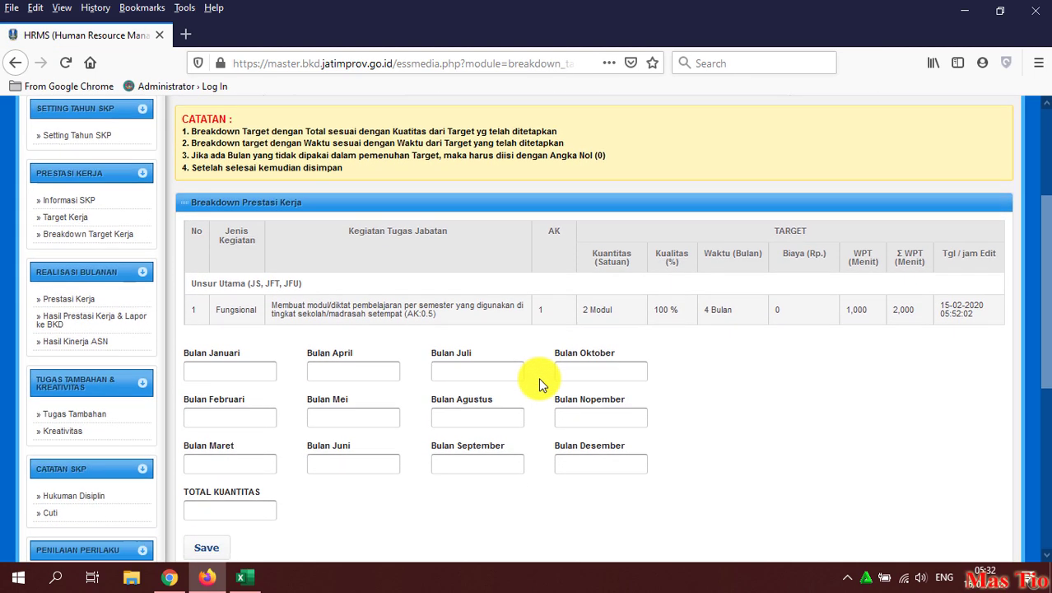
pyautogui.click(594, 263)
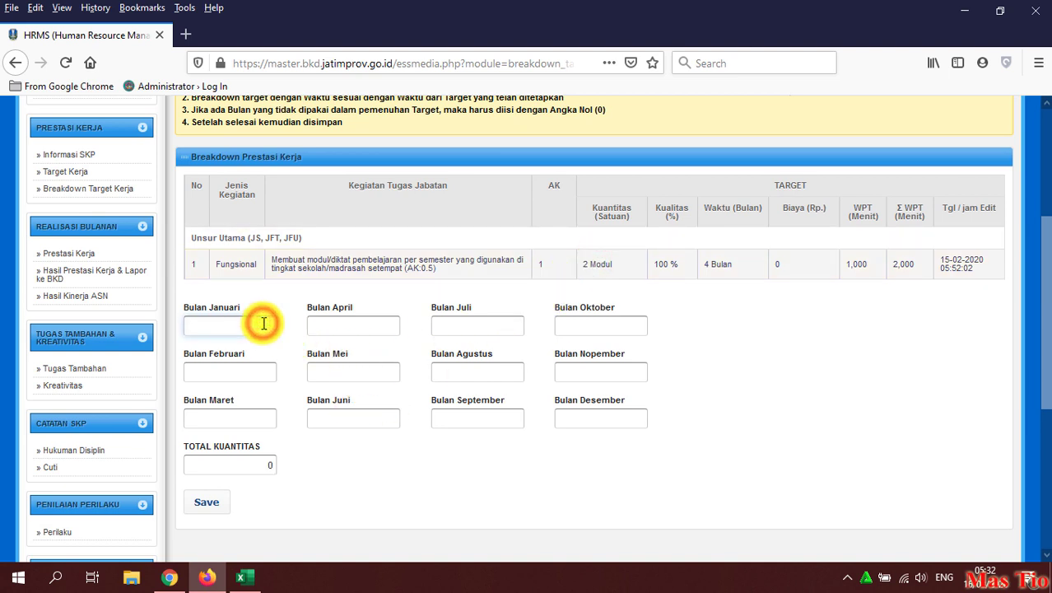
pyautogui.write('0')
pyautogui.click(342, 327)
pyautogui.write('1')
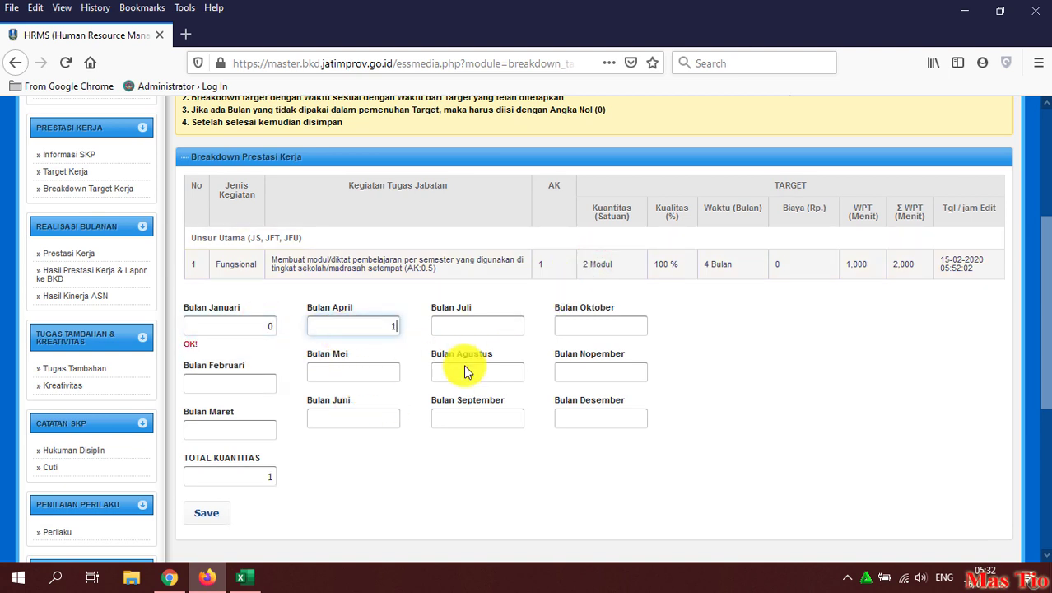
pyautogui.click(482, 325)
pyautogui.write('0')
pyautogui.click(597, 324)
pyautogui.write('0')
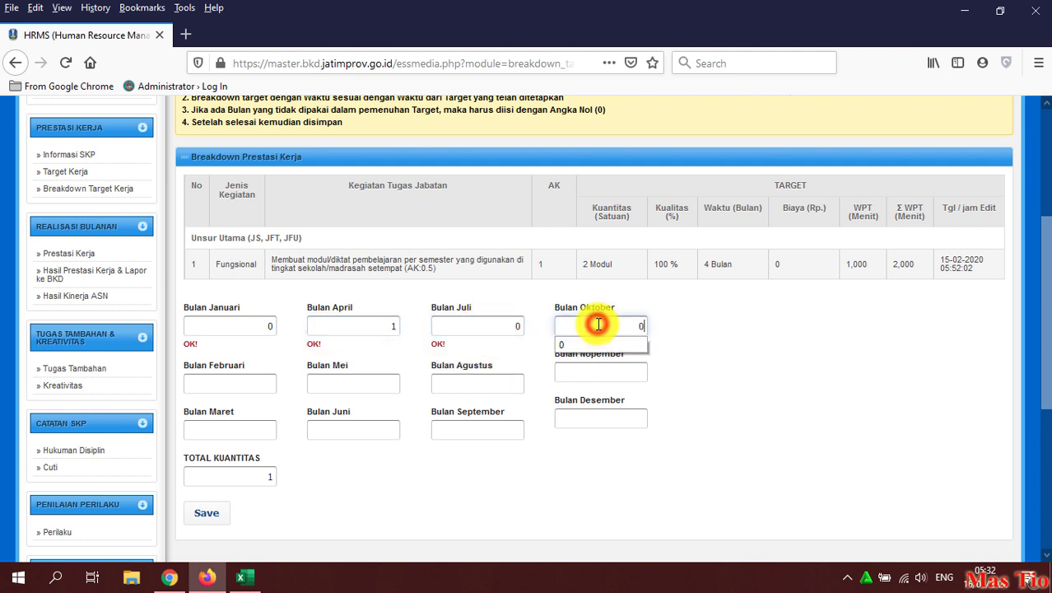
pyautogui.click(696, 339)
# Step: Set Maret, Juni and Desember to 1, and Februari, Mei, Agustus, Nopember, September to 0
pyautogui.click(264, 384)
pyautogui.write('0')
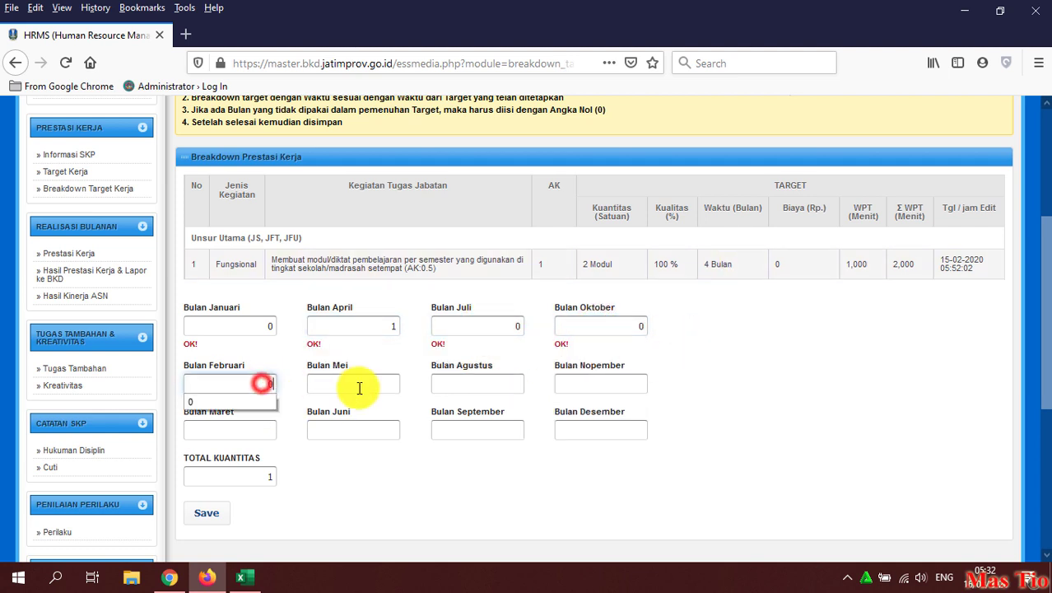
pyautogui.click(357, 383)
pyautogui.write('0')
pyautogui.click(495, 382)
pyautogui.write('0')
pyautogui.click(618, 386)
pyautogui.write('0')
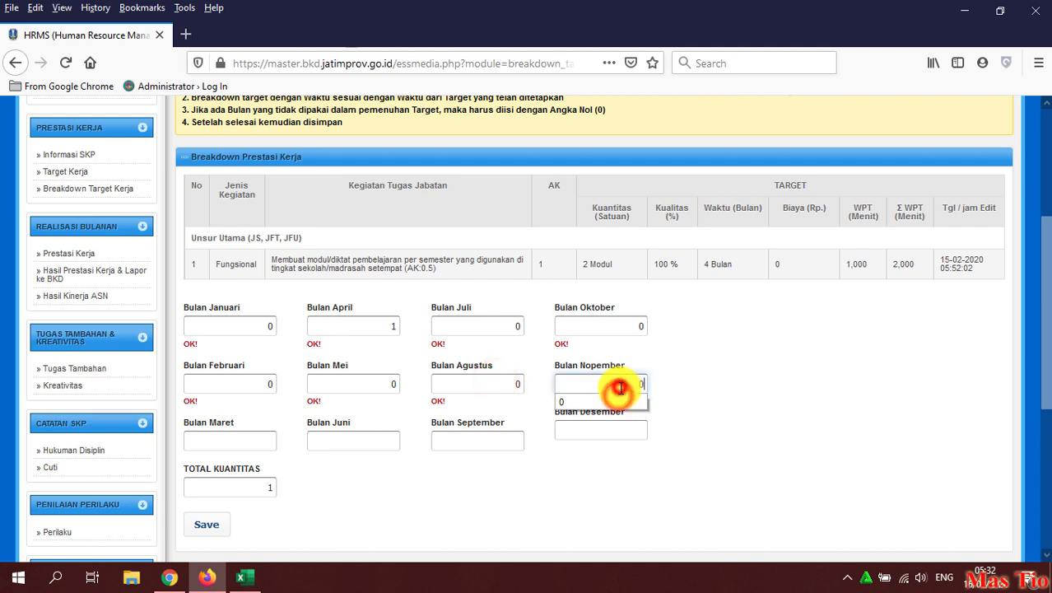
pyautogui.click(243, 442)
pyautogui.write('1')
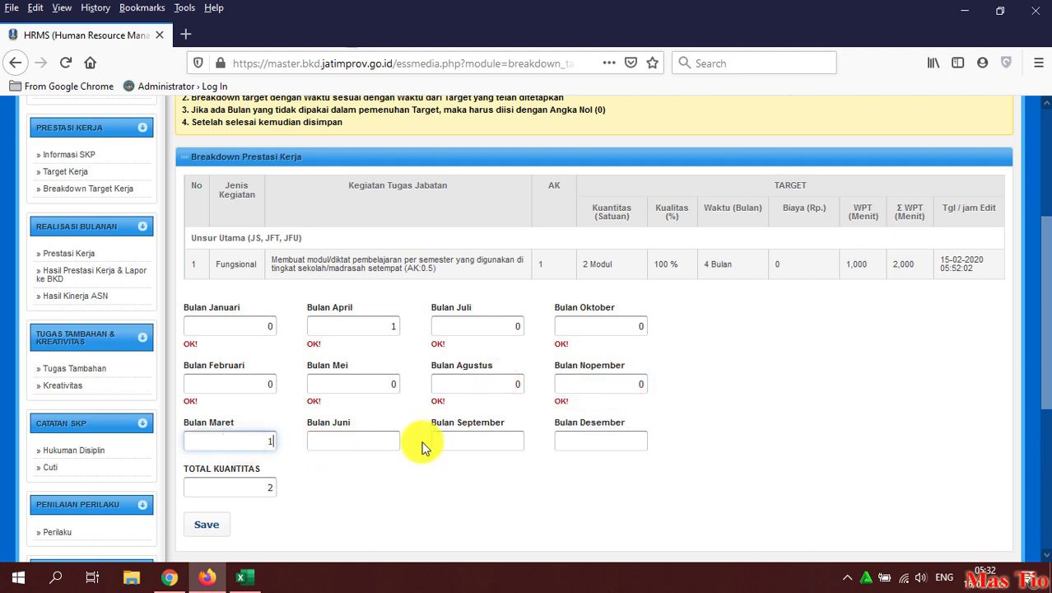
pyautogui.click(391, 440)
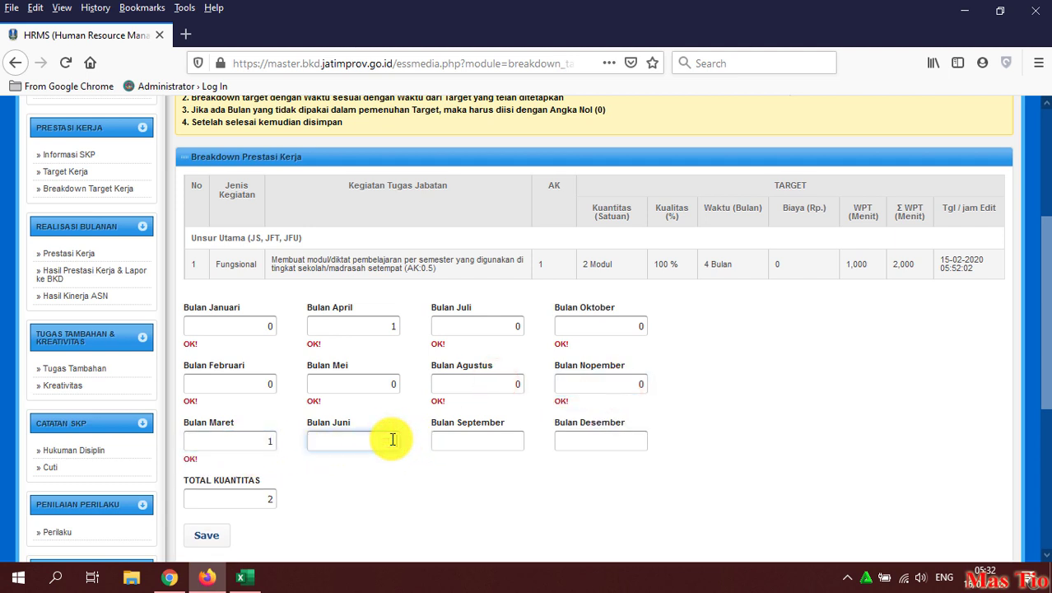
pyautogui.write('1')
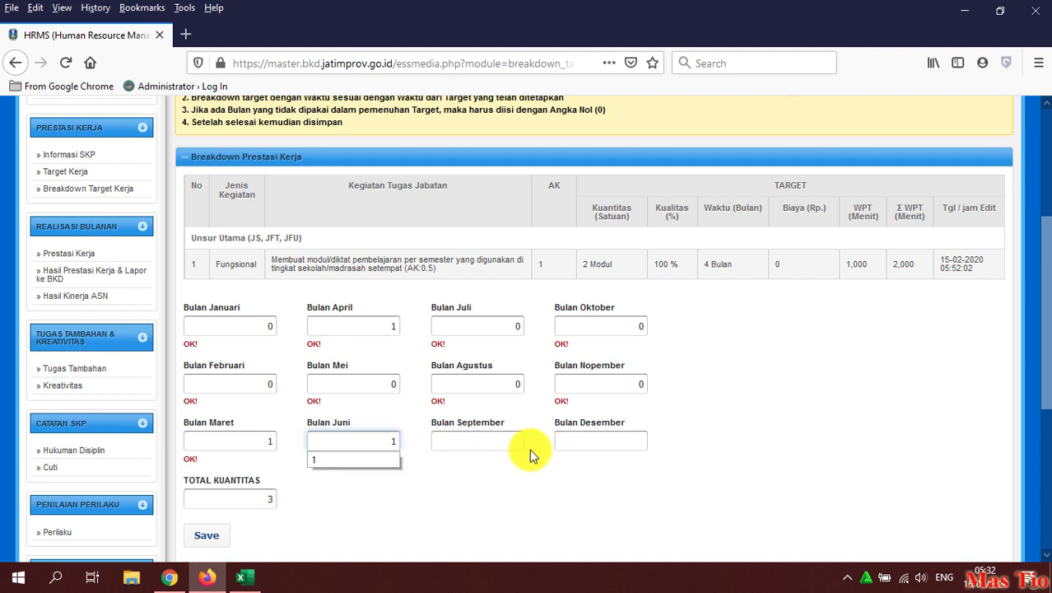
pyautogui.click(518, 442)
pyautogui.write('0')
pyautogui.click(599, 442)
pyautogui.write('1')
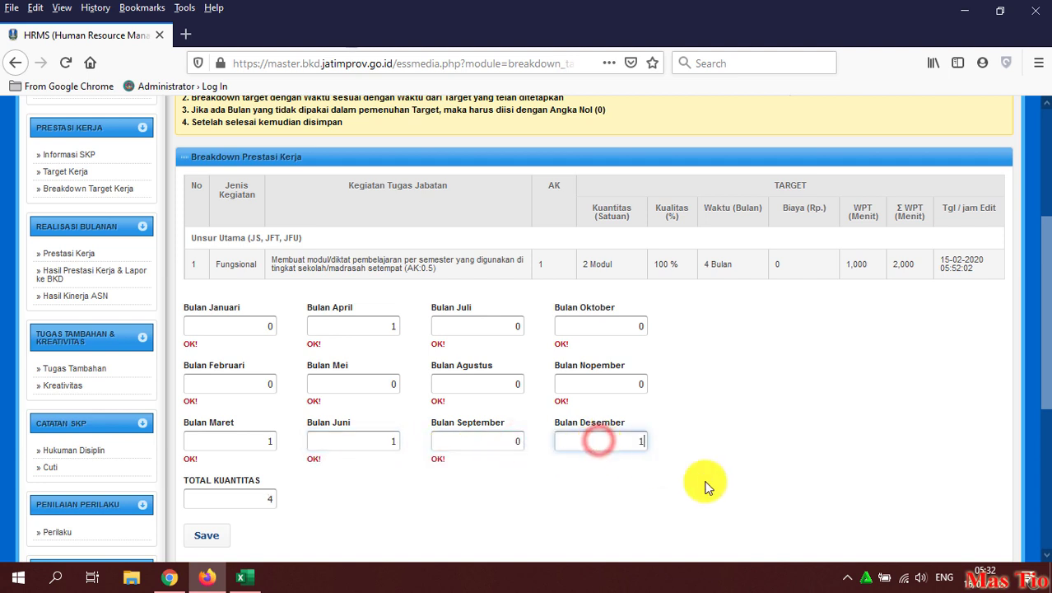
pyautogui.click(737, 488)
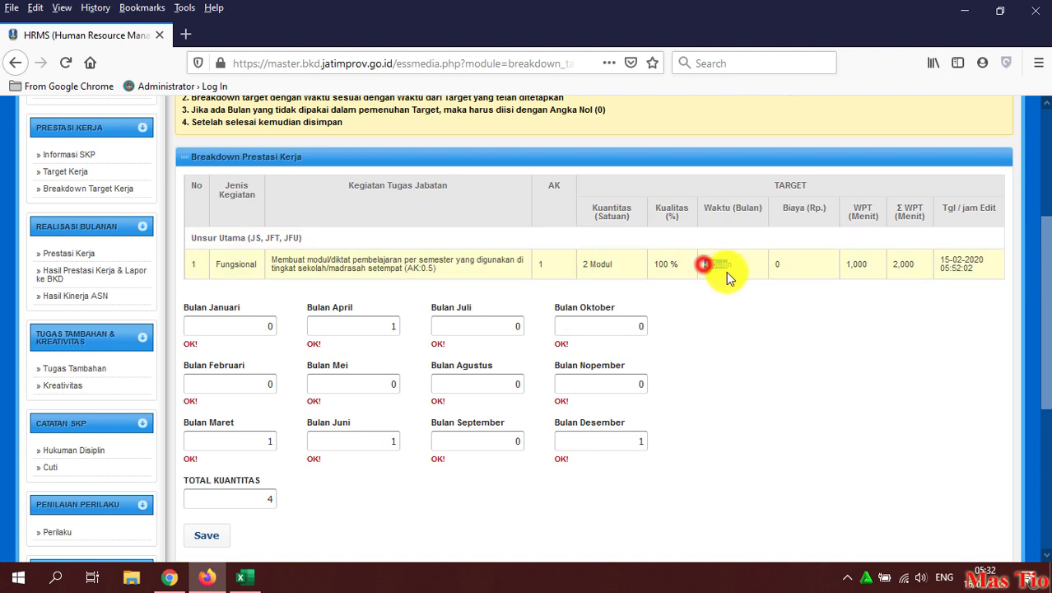
pyautogui.moveTo(576, 264); pyautogui.dragTo(608, 264)
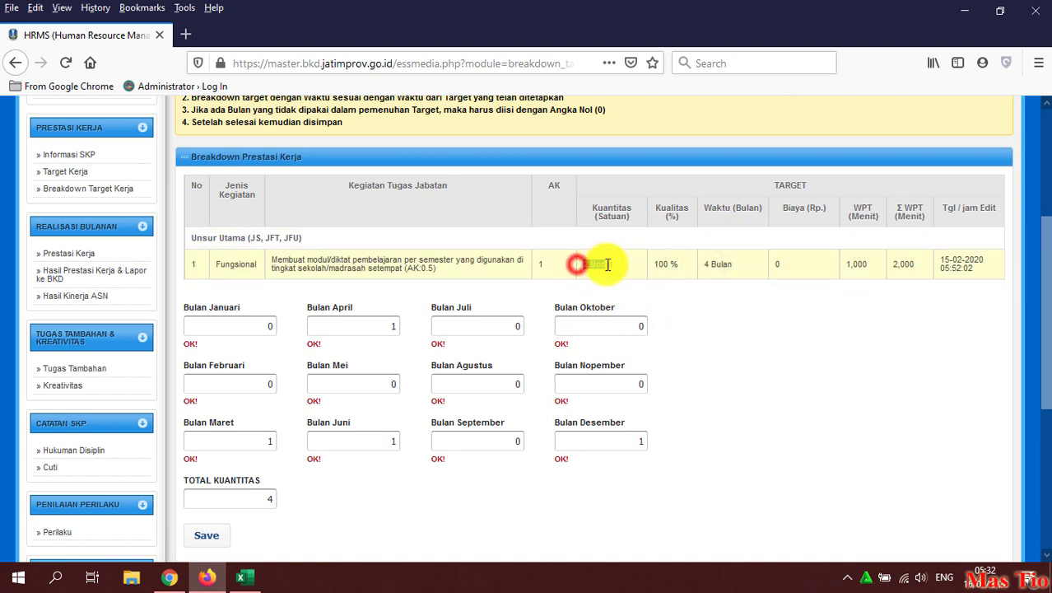
pyautogui.click(704, 297)
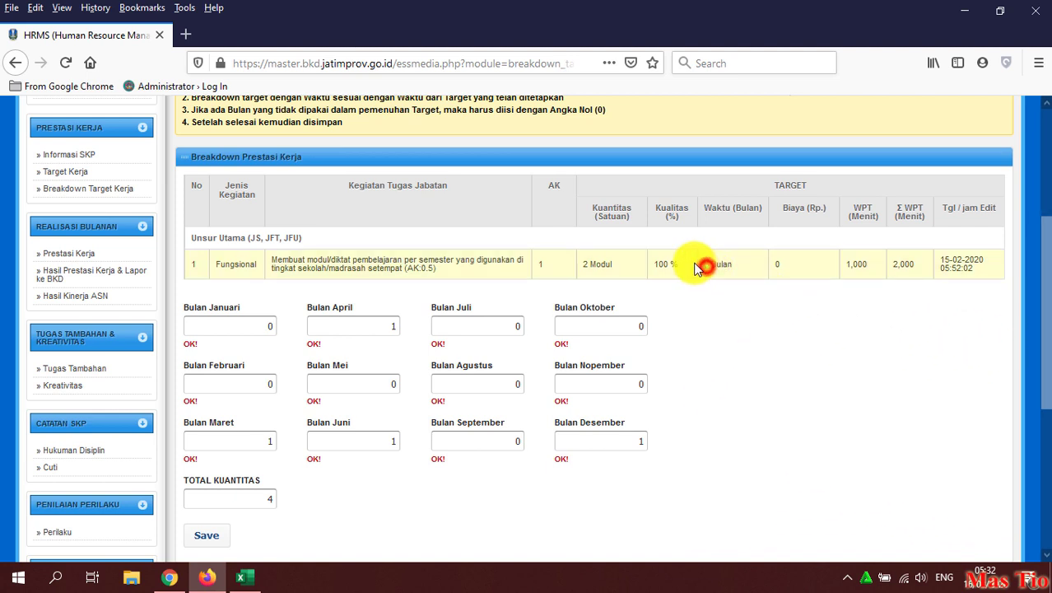
pyautogui.doubleClick(609, 442)
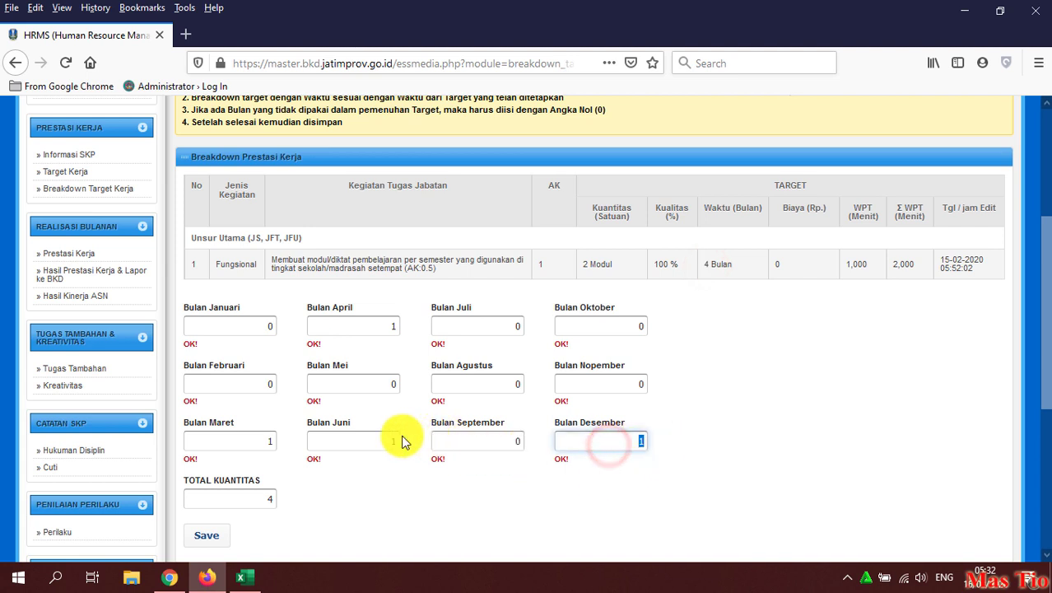
pyautogui.doubleClick(235, 440)
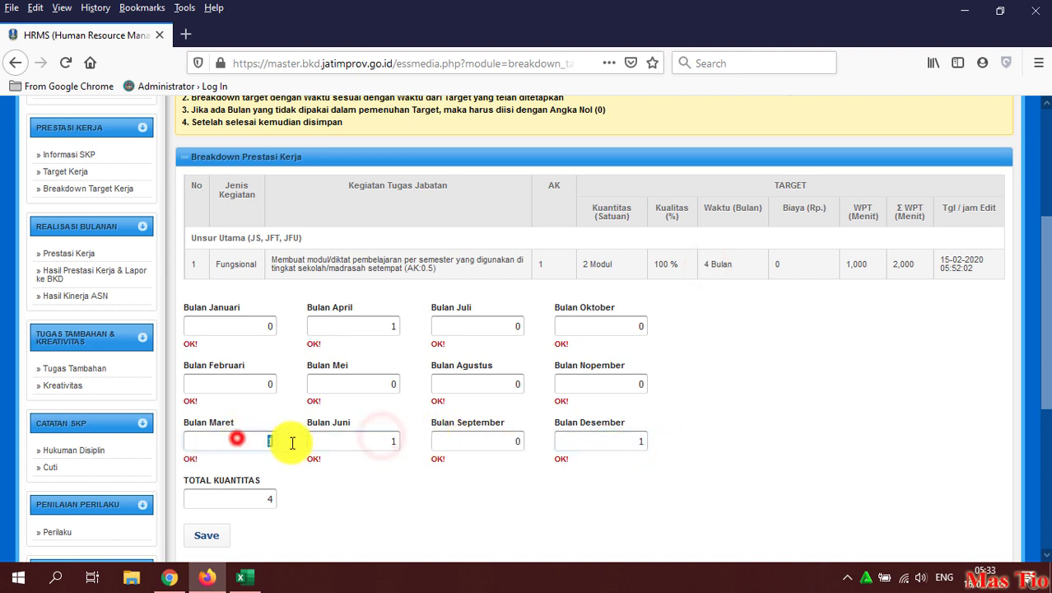
pyautogui.doubleClick(379, 327)
pyautogui.click(706, 400)
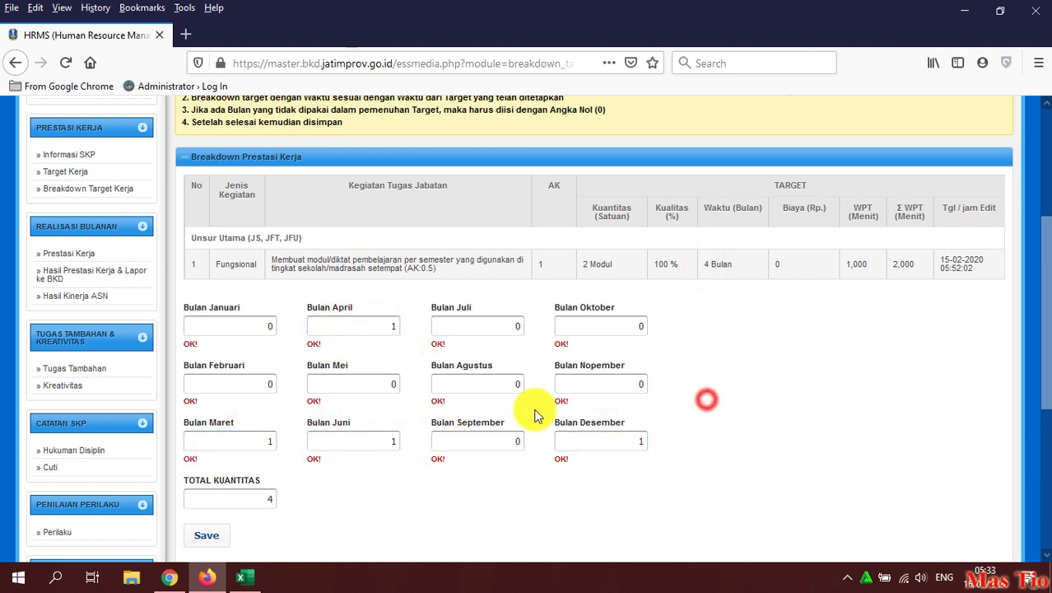
pyautogui.doubleClick(598, 266)
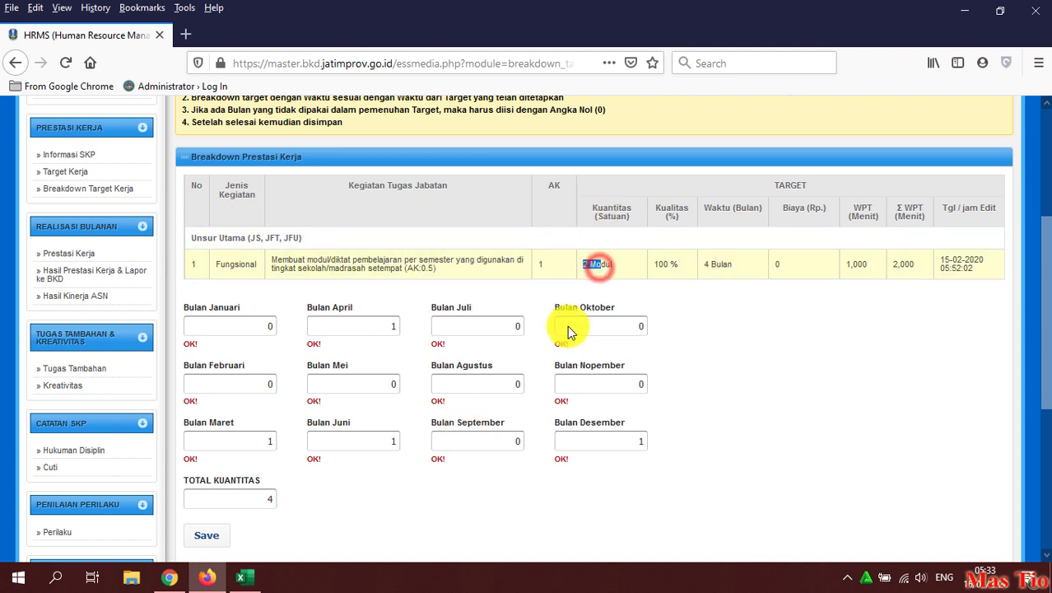
pyautogui.doubleClick(265, 500)
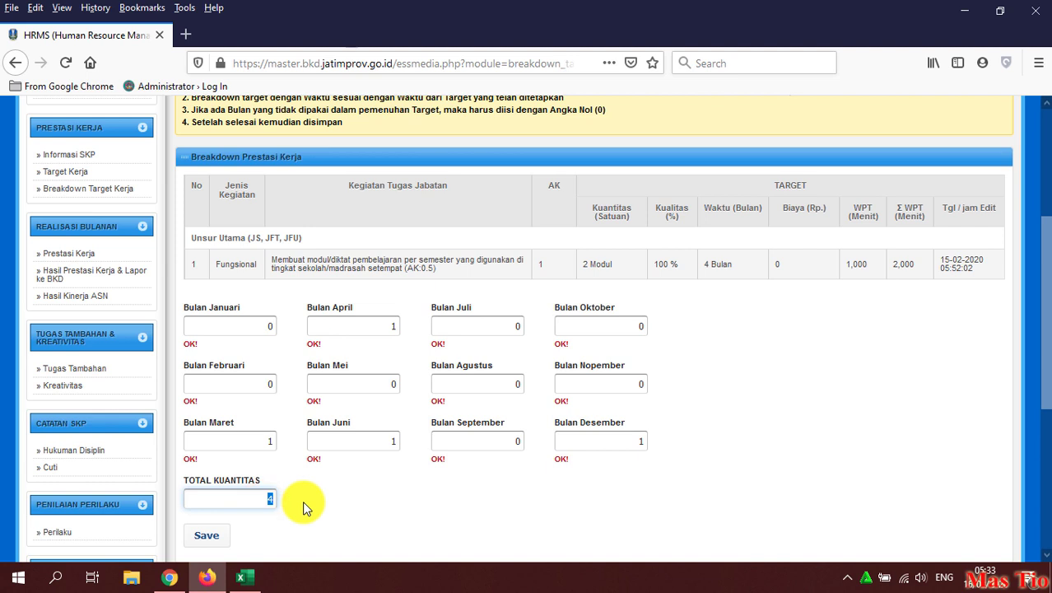
pyautogui.doubleClick(586, 264)
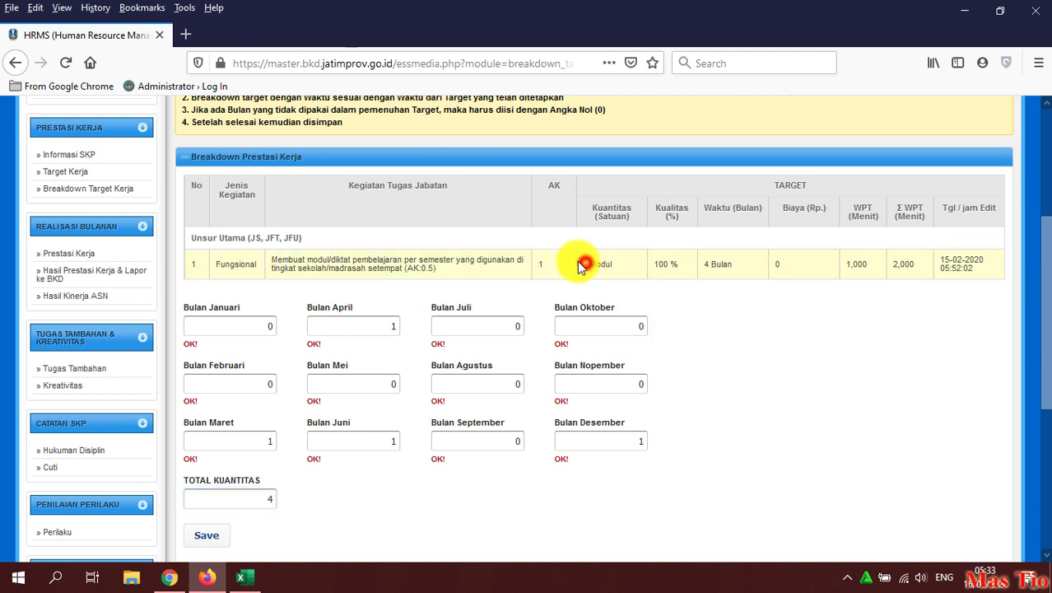
pyautogui.click(596, 211)
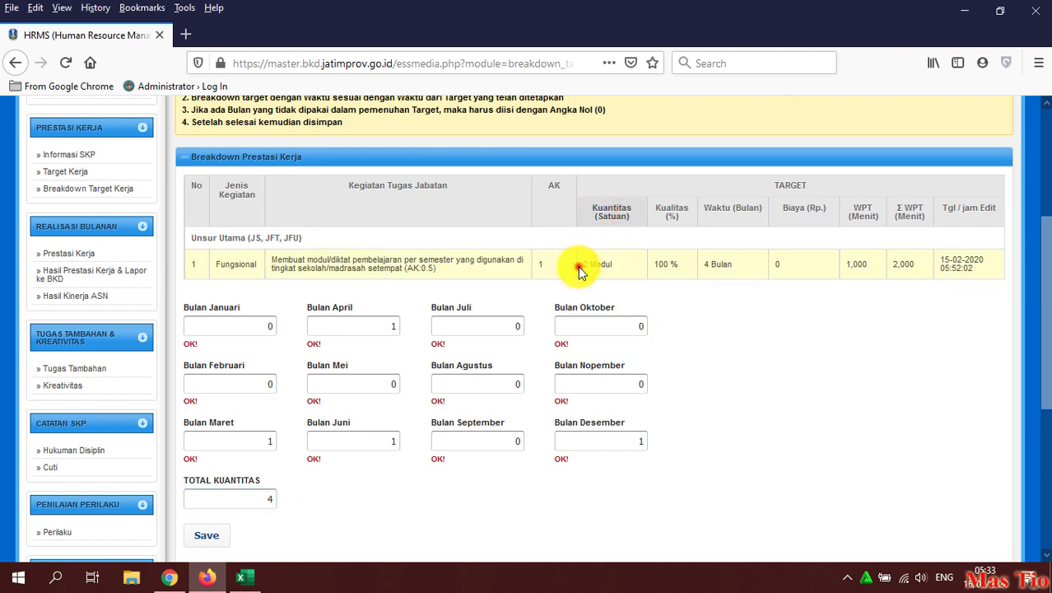
pyautogui.doubleClick(260, 500)
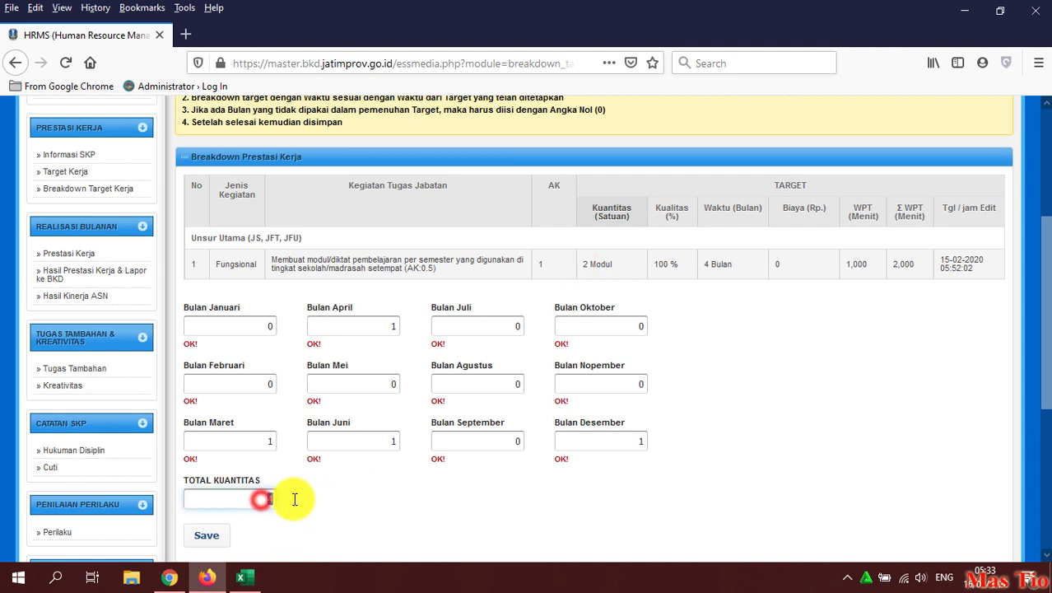
pyautogui.click(301, 498)
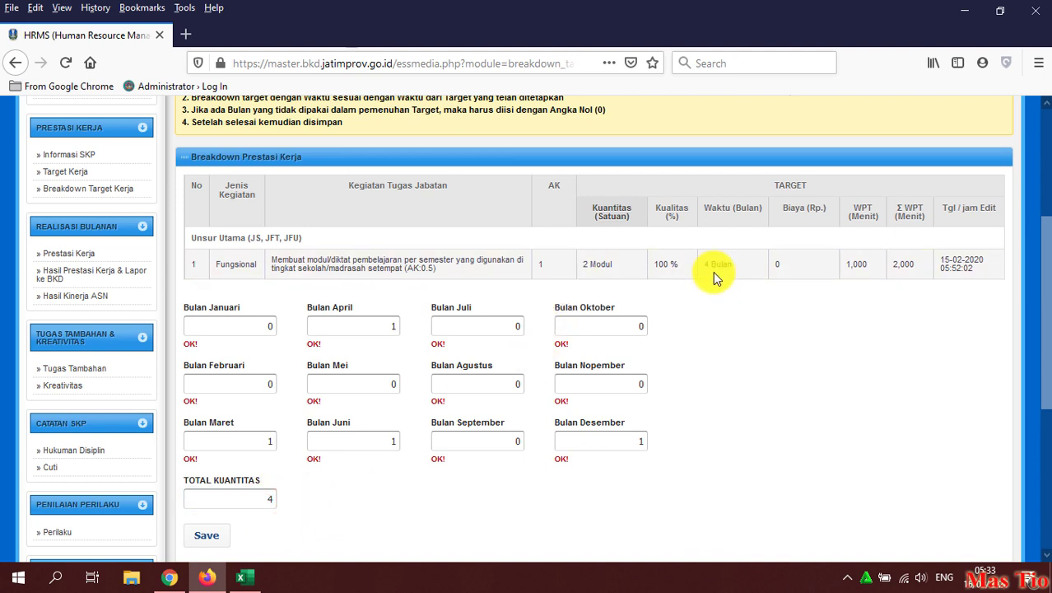
pyautogui.doubleClick(638, 440)
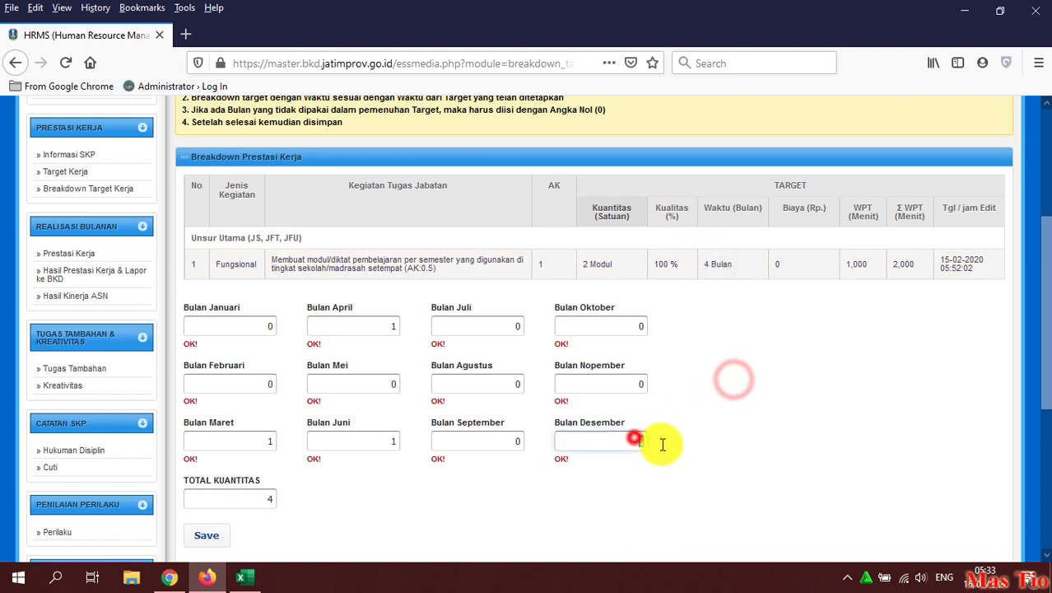
pyautogui.doubleClick(374, 326)
pyautogui.doubleClick(375, 441)
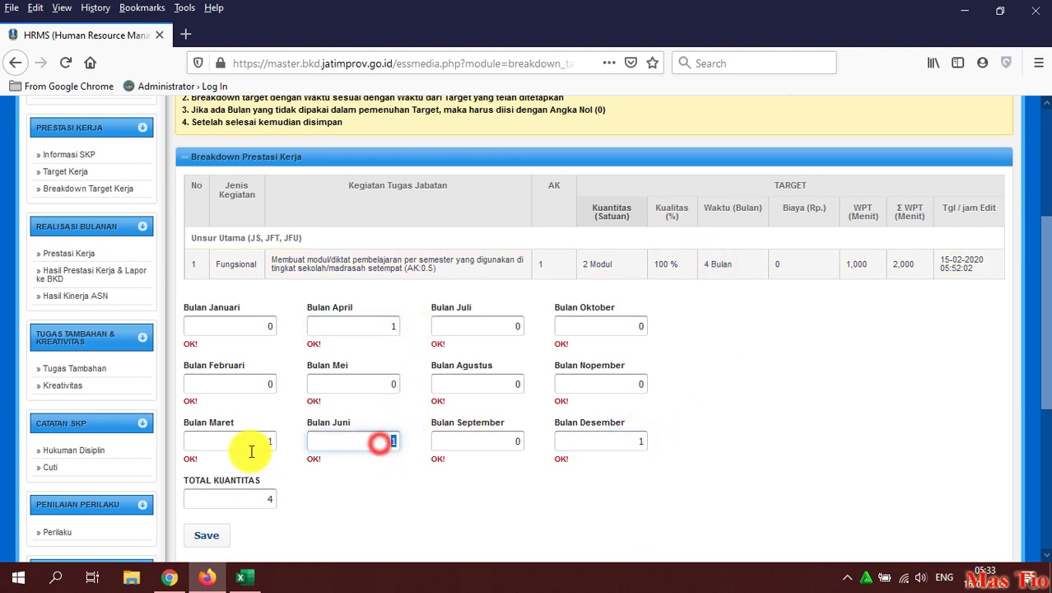
pyautogui.doubleClick(250, 444)
pyautogui.scroll(-2, 371, 395)
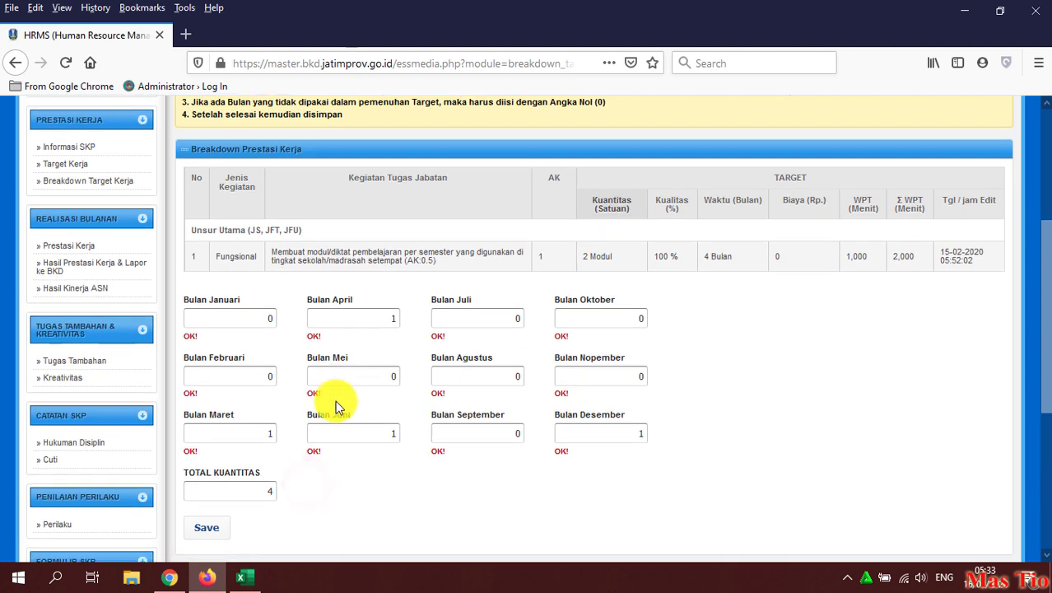
# Step: Try saving the modul breakdown, confirm the prompt, and scroll to the month fields
pyautogui.click(220, 459)
pyautogui.click(537, 301)
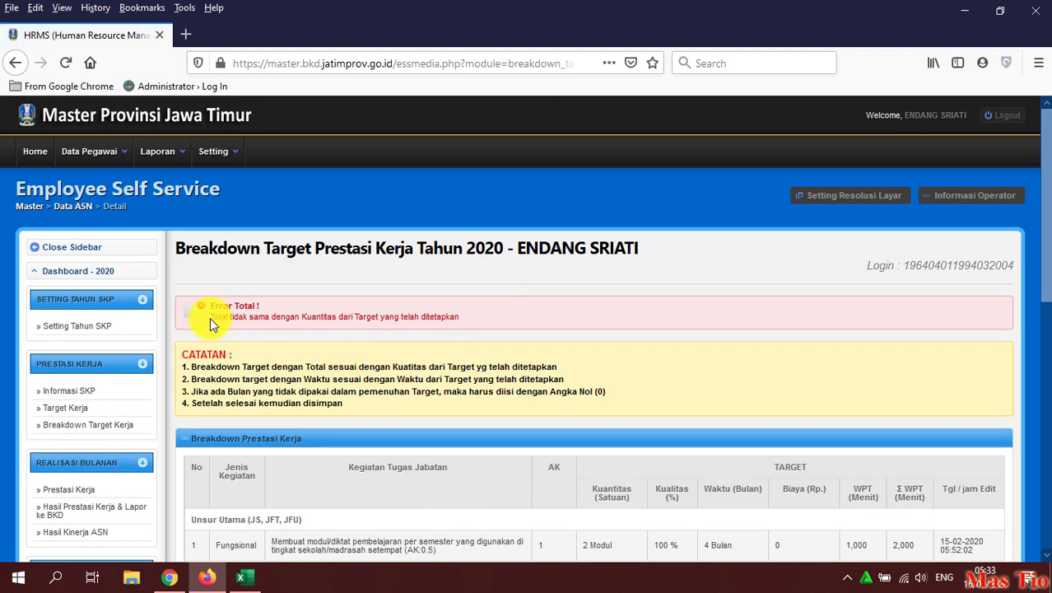
pyautogui.moveTo(212, 317); pyautogui.dragTo(493, 316)
pyautogui.scroll(-4, 567, 298)
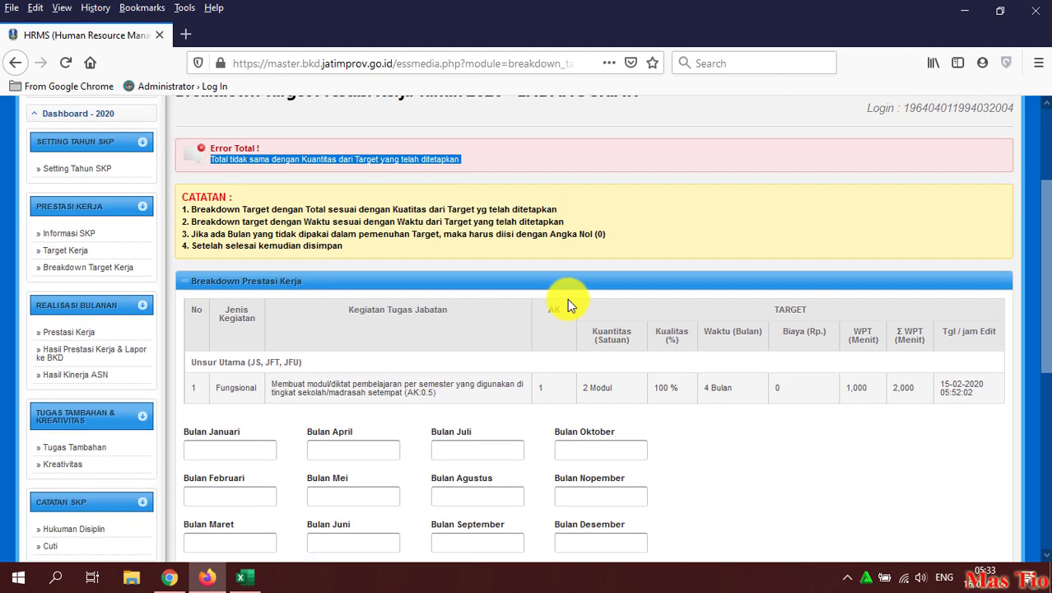
pyautogui.scroll(-1, 567, 298)
pyautogui.scroll(-1, 555, 325)
pyautogui.scroll(-2, 653, 319)
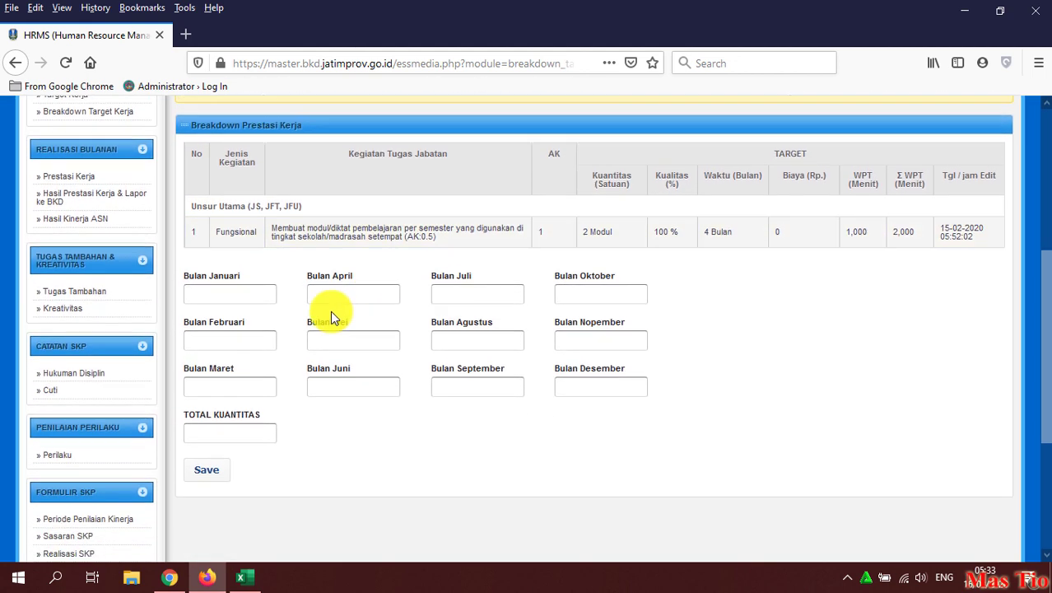
# Step: Enter 0 for January, July and October and 0.5 for April
pyautogui.click(265, 291)
pyautogui.write('0')
pyautogui.click(379, 290)
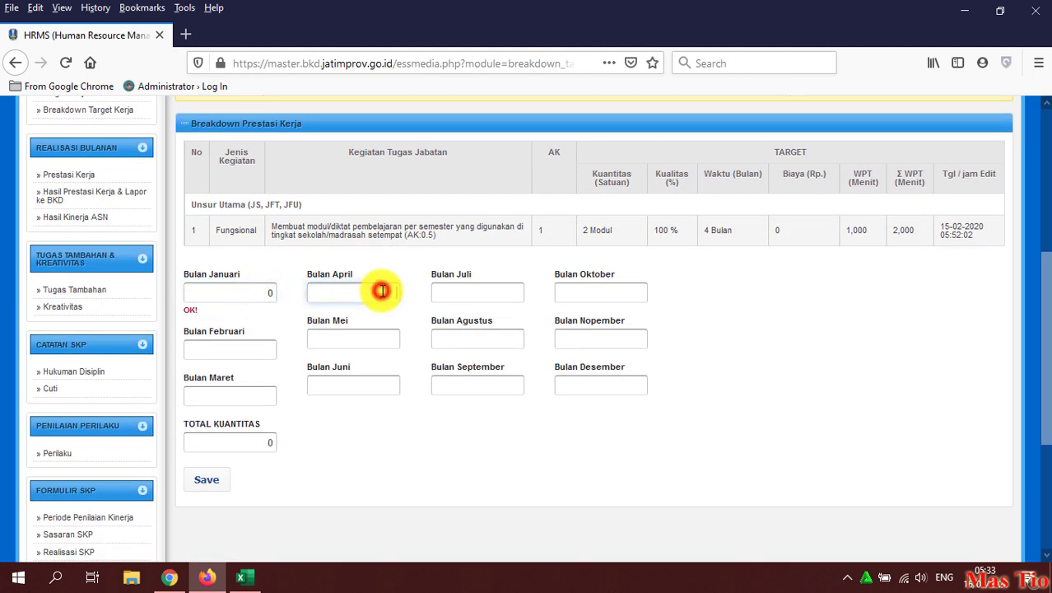
pyautogui.write('0')
pyautogui.click(511, 290)
pyautogui.doubleClick(384, 292)
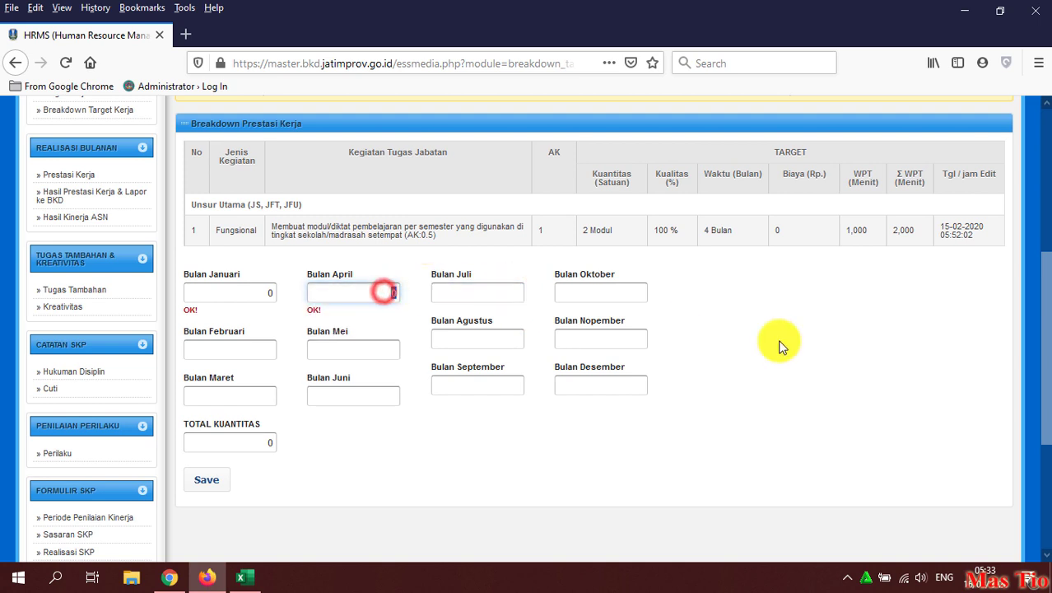
pyautogui.write('.5')
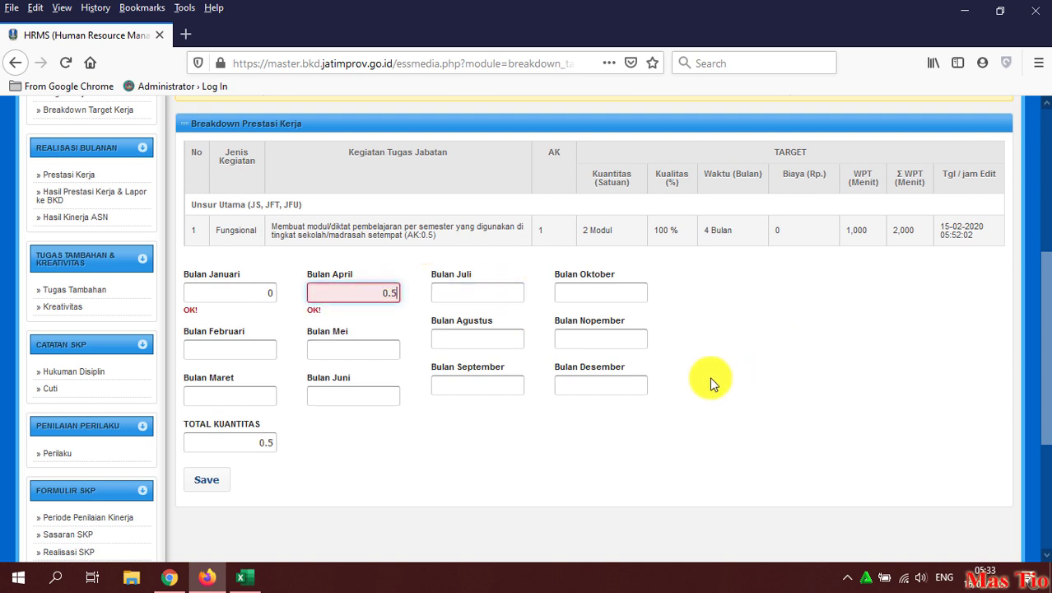
pyautogui.click(483, 293)
pyautogui.write('0')
pyautogui.click(574, 293)
pyautogui.write('0')
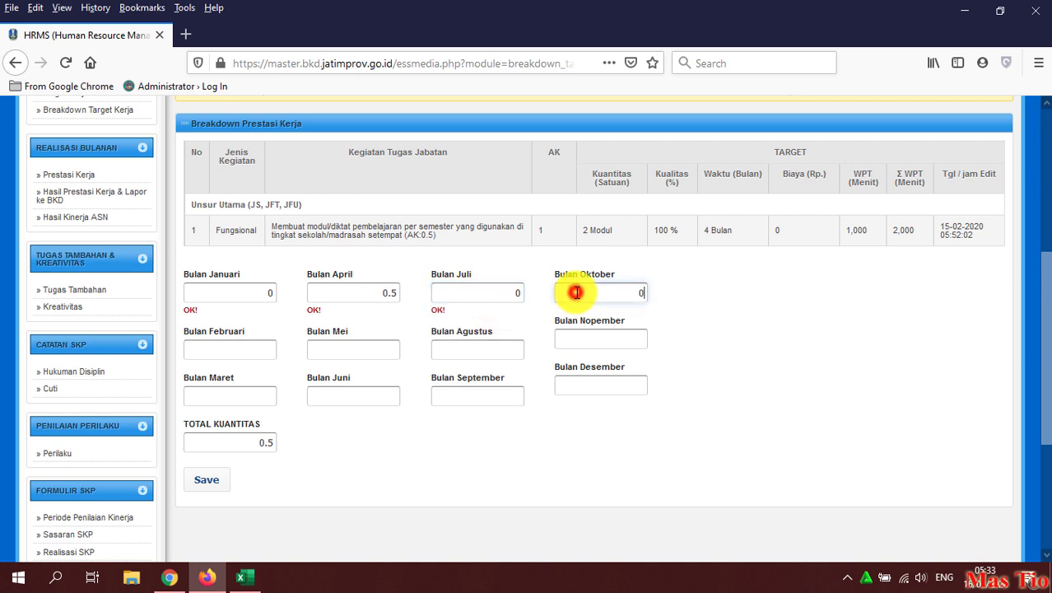
# Step: Enter 0 for February, March, May and December and 0.5 for June
pyautogui.click(257, 352)
pyautogui.write('0')
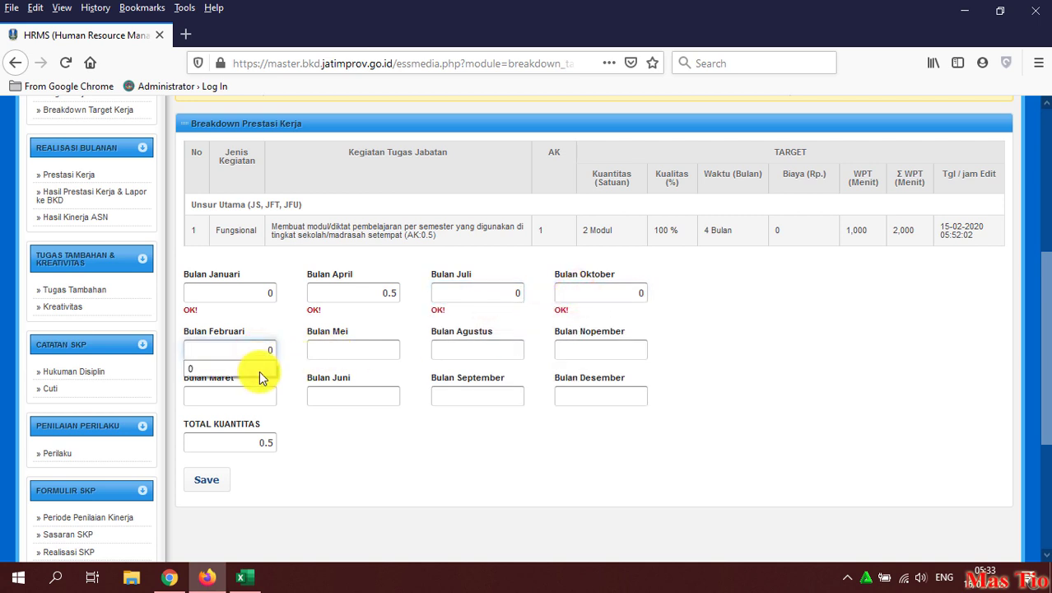
pyautogui.click(256, 401)
pyautogui.write('0')
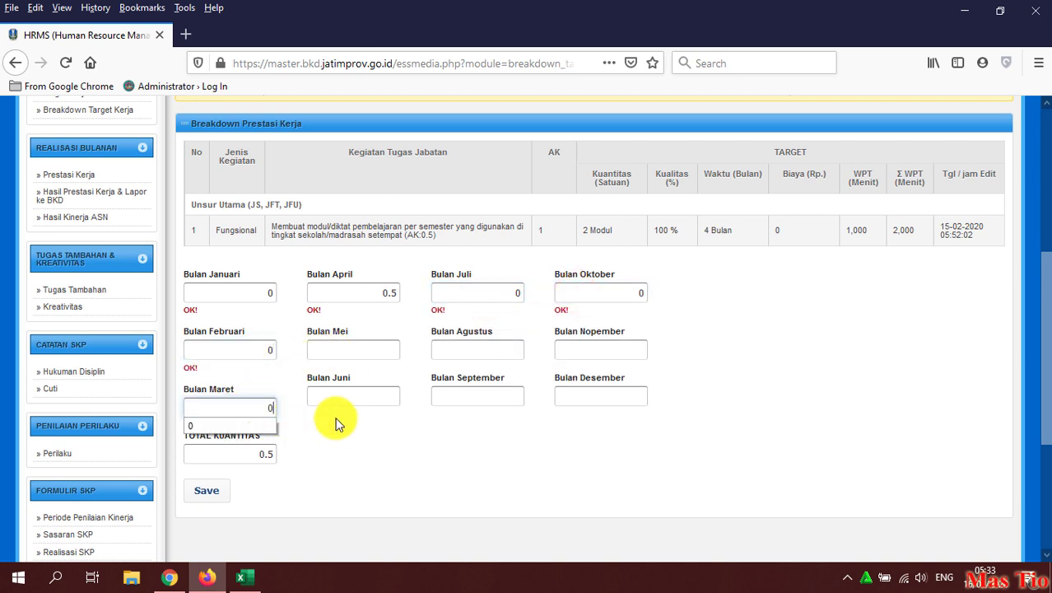
pyautogui.write('0')
pyautogui.click(393, 350)
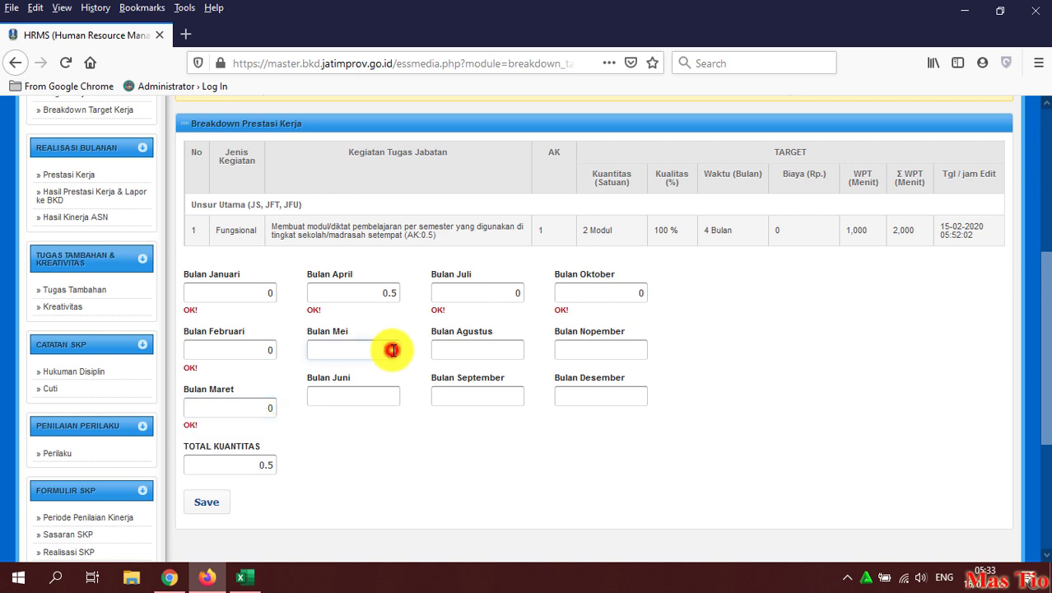
pyautogui.write('0')
pyautogui.click(381, 397)
pyautogui.write('0.5')
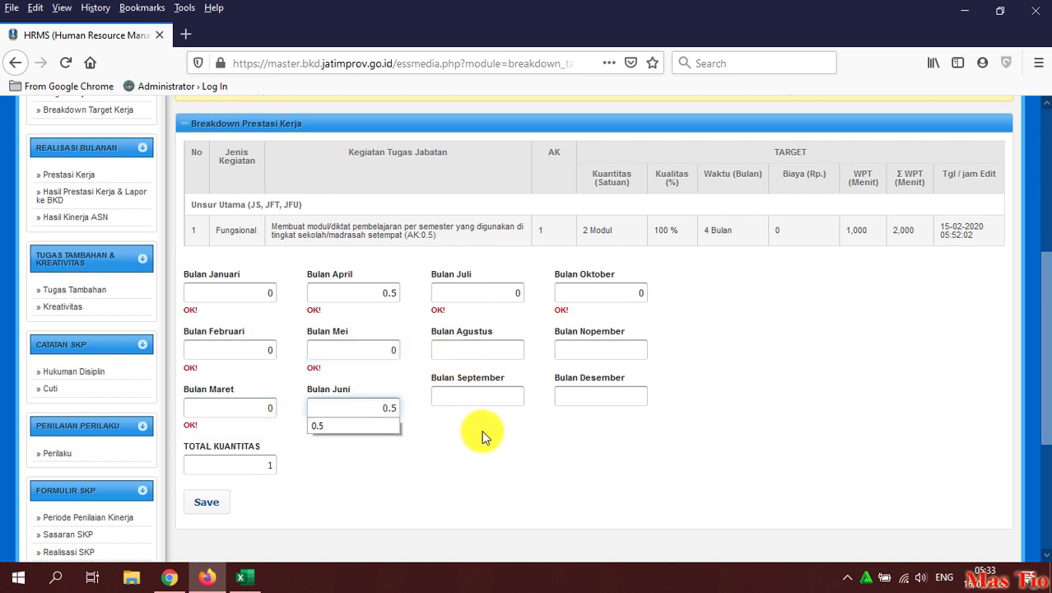
pyautogui.click(483, 434)
pyautogui.click(453, 395)
pyautogui.write('0.5')
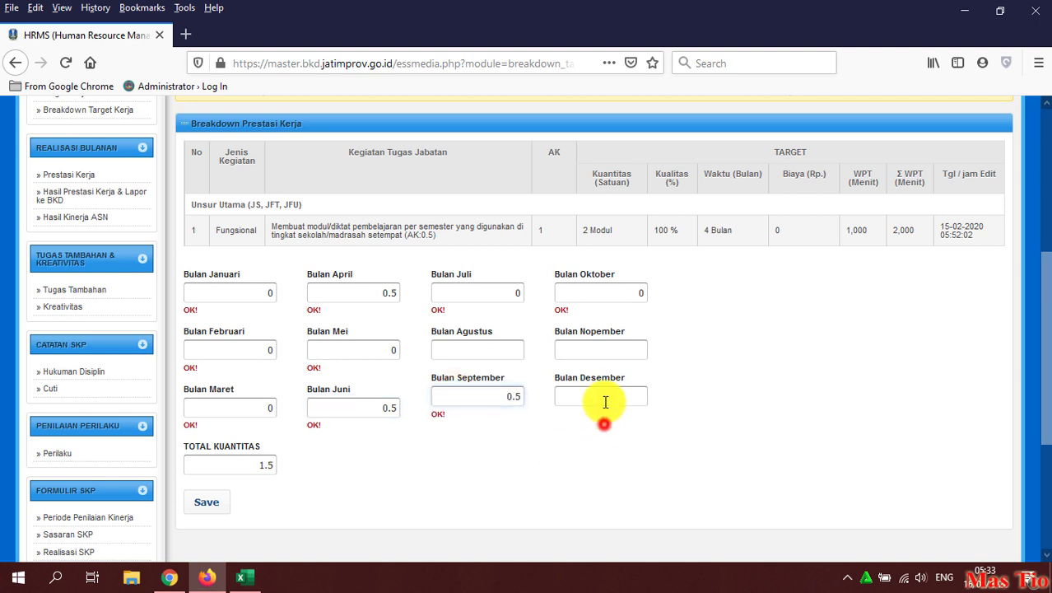
pyautogui.click(605, 402)
pyautogui.write('0')
pyautogui.click(719, 443)
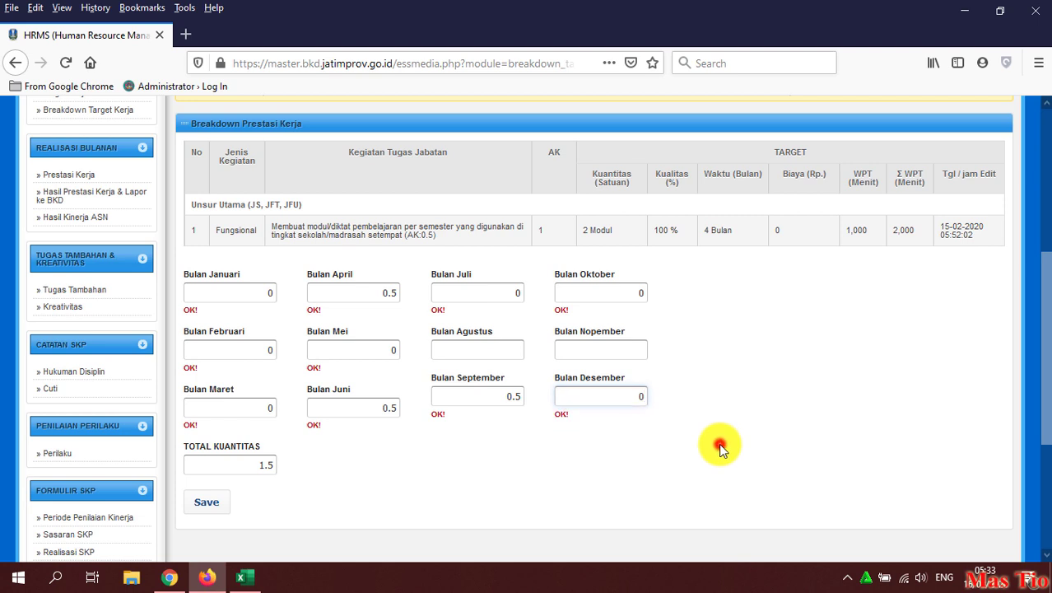
# Step: Set September and November to 0.5 so Total Kuantitas reaches 2
pyautogui.click(251, 463)
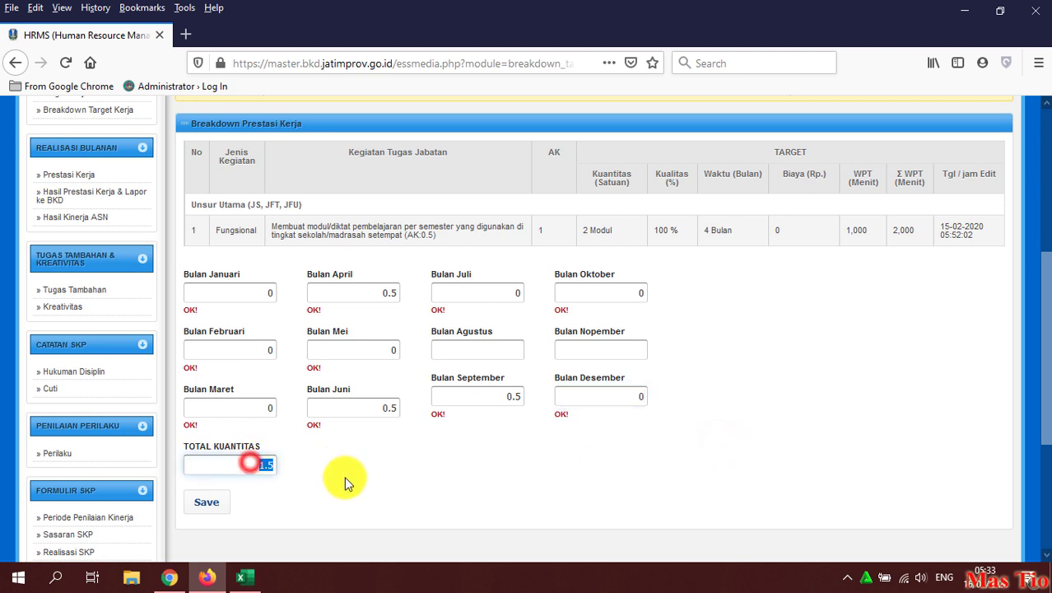
pyautogui.click(352, 481)
pyautogui.doubleClick(382, 294)
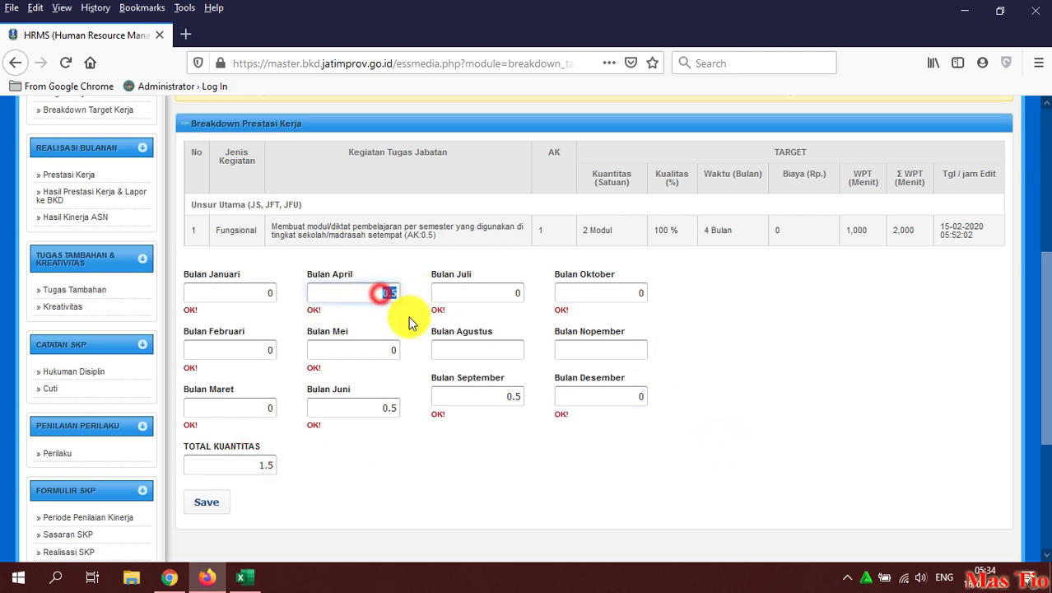
pyautogui.doubleClick(382, 408)
pyautogui.moveTo(505, 393); pyautogui.dragTo(505, 394)
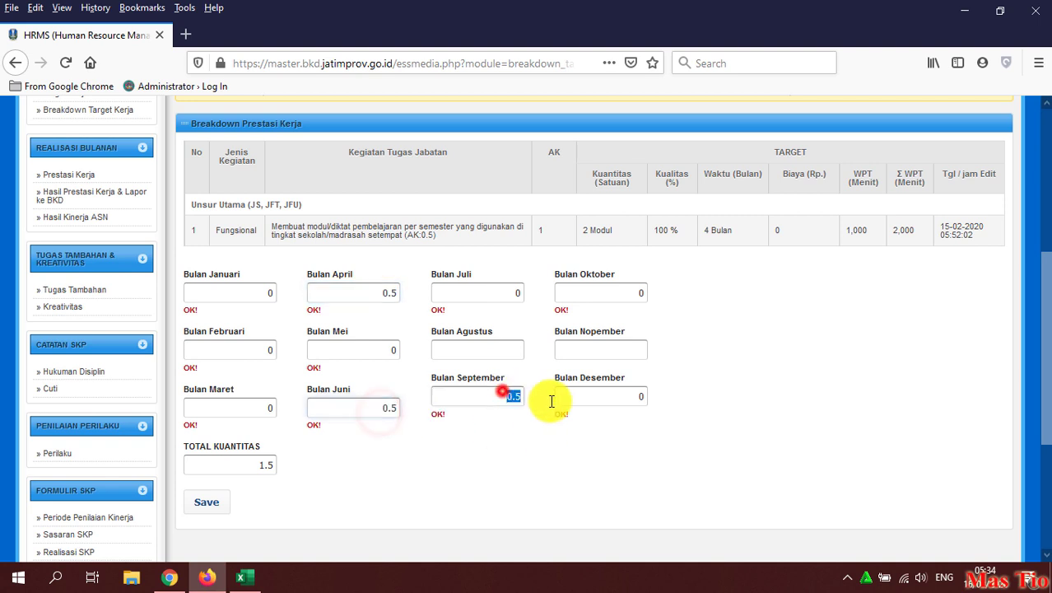
pyautogui.click(697, 359)
pyautogui.click(611, 351)
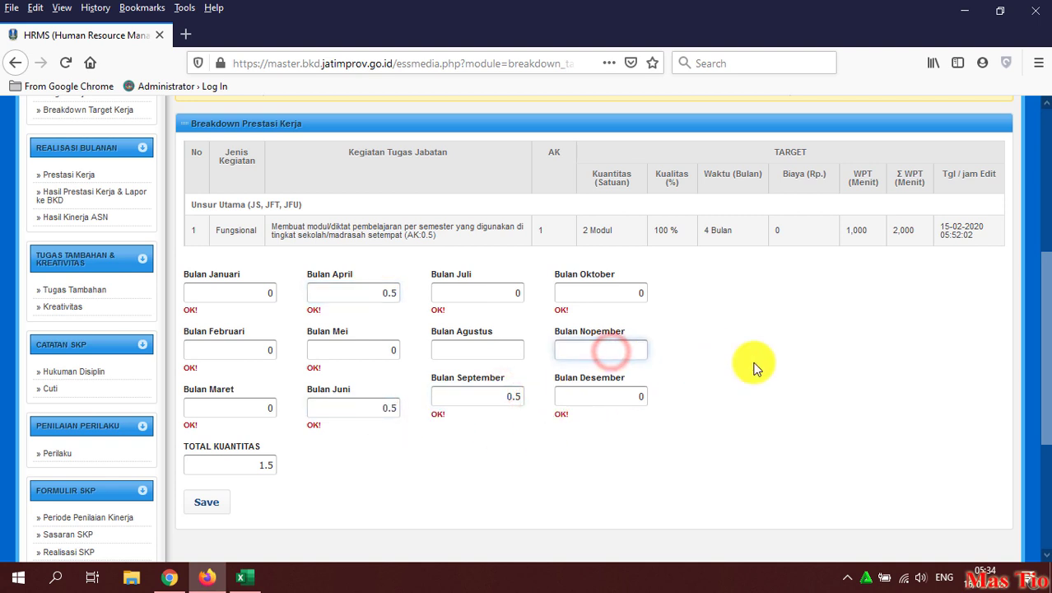
pyautogui.write('0.5')
pyautogui.click(769, 432)
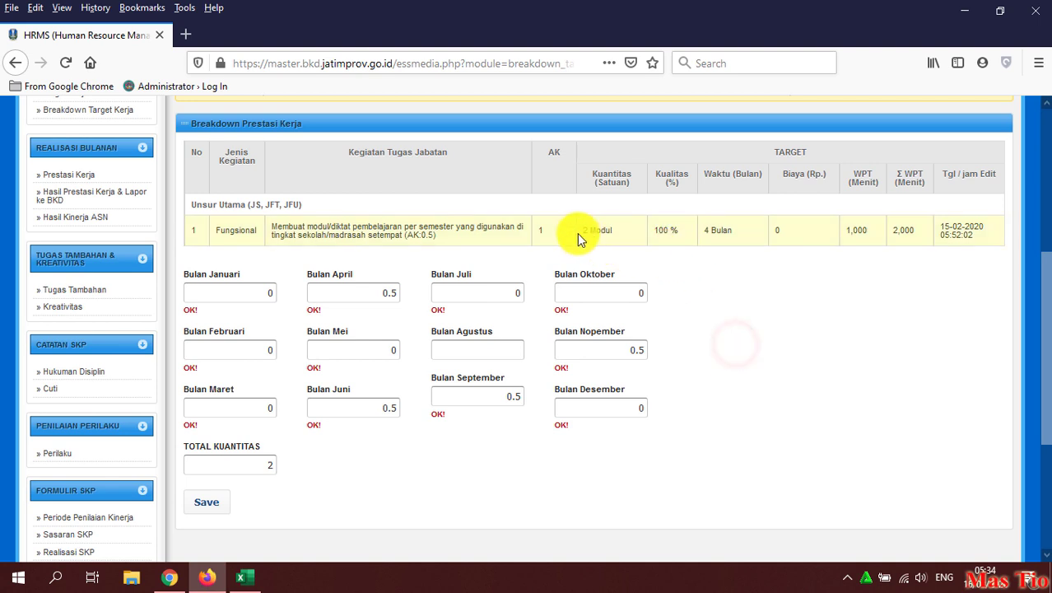
# Step: Compare the 2 Modul target and 4 Bulan duration with the total of 2
pyautogui.click(586, 175)
pyautogui.click(580, 229)
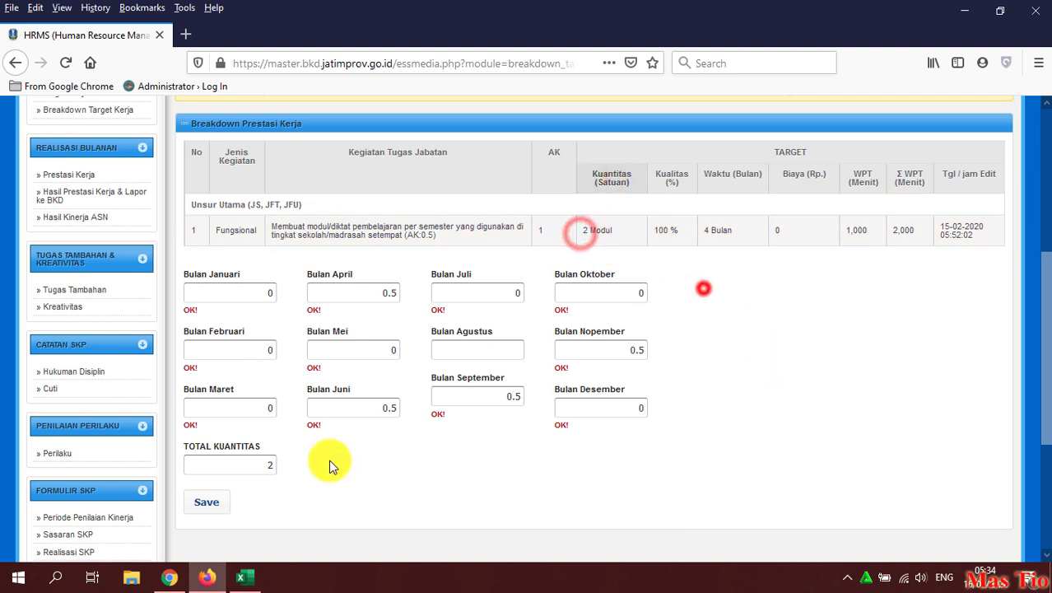
pyautogui.moveTo(182, 446); pyautogui.dragTo(264, 444)
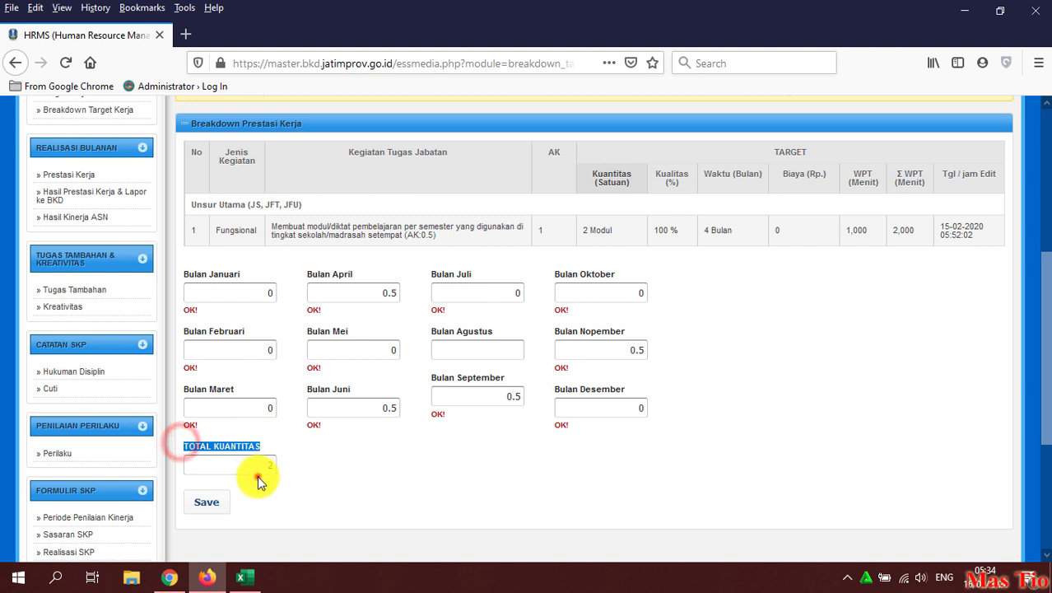
pyautogui.doubleClick(256, 466)
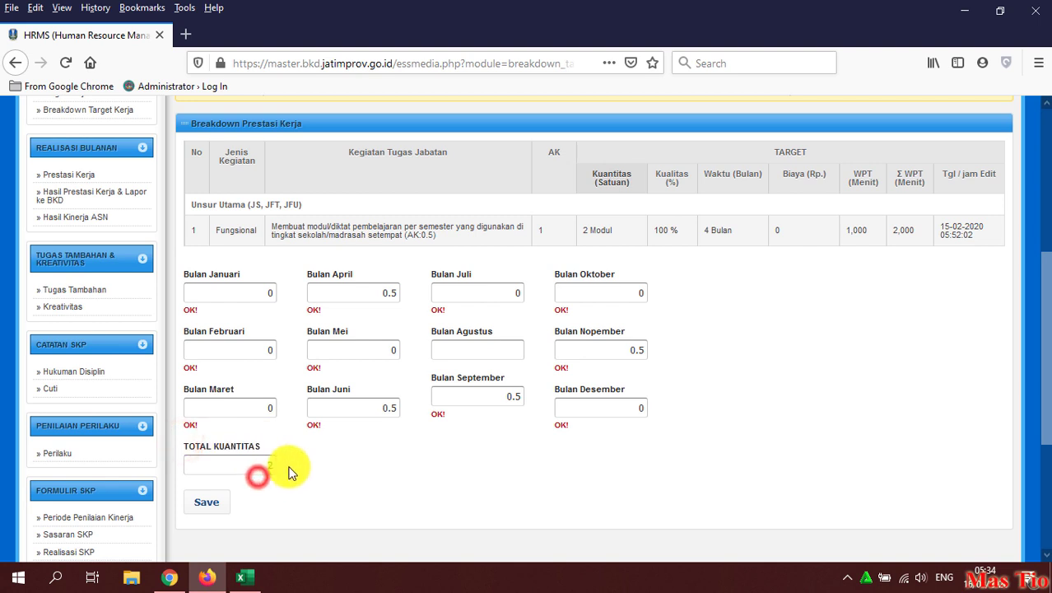
pyautogui.click(715, 174)
pyautogui.moveTo(704, 230); pyautogui.dragTo(739, 229)
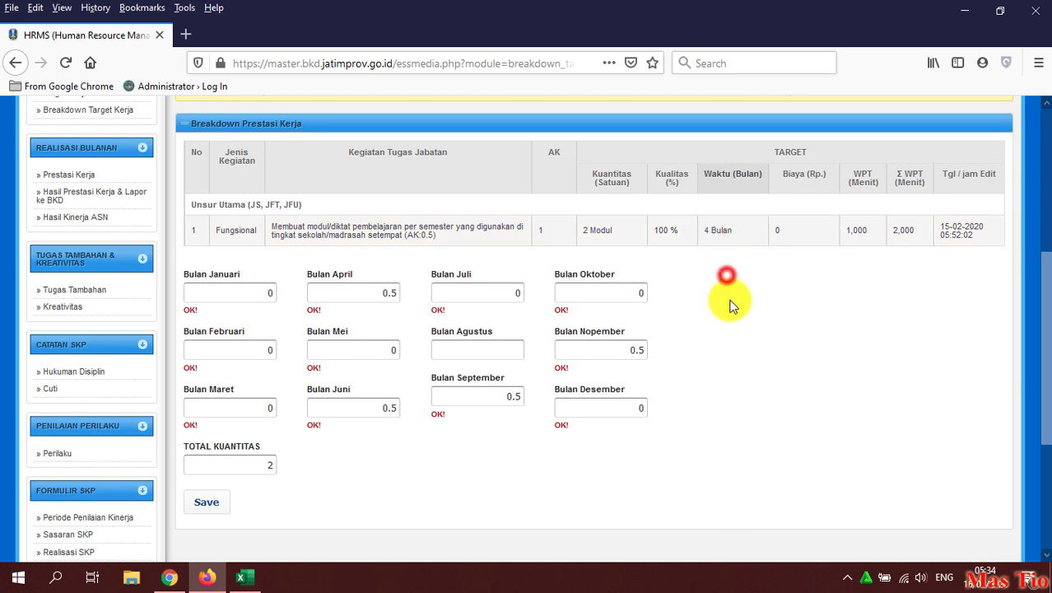
# Step: Review the 0.5 values in April, June, September and November
pyautogui.click(382, 298)
pyautogui.moveTo(306, 273); pyautogui.dragTo(362, 277)
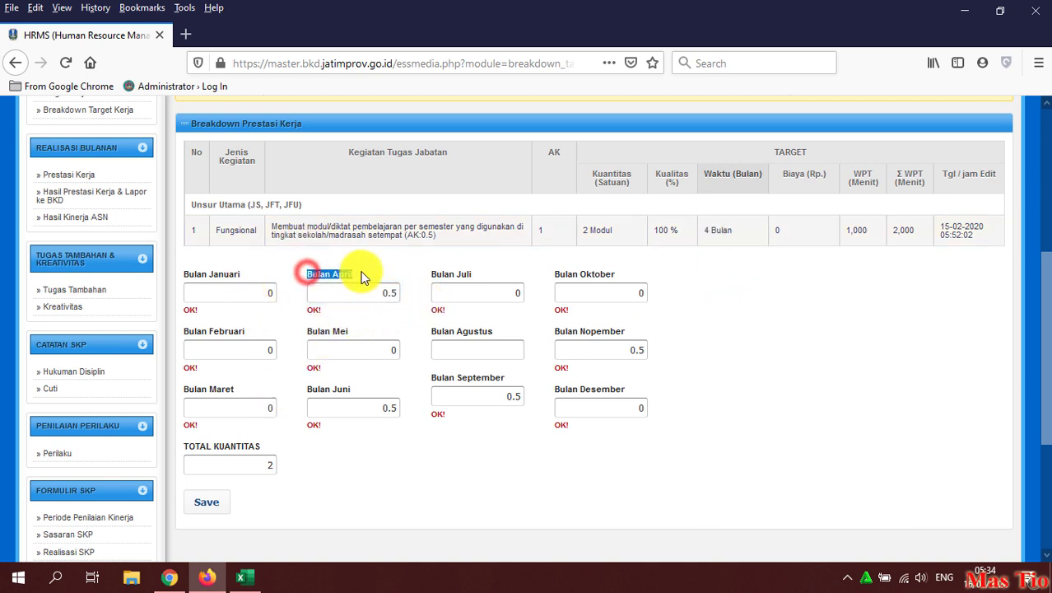
pyautogui.moveTo(304, 390); pyautogui.dragTo(374, 391)
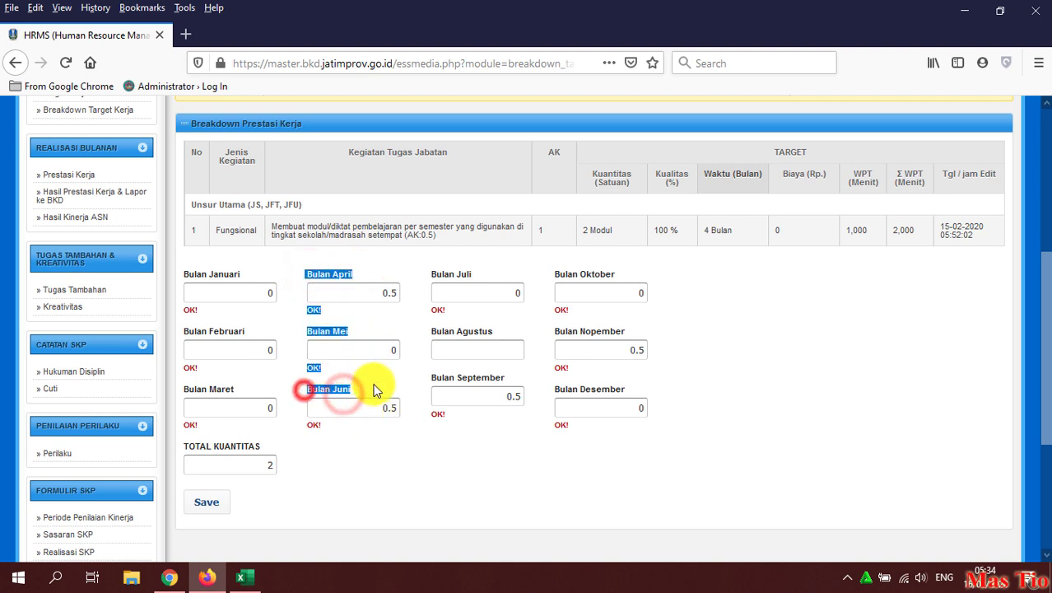
pyautogui.doubleClick(377, 407)
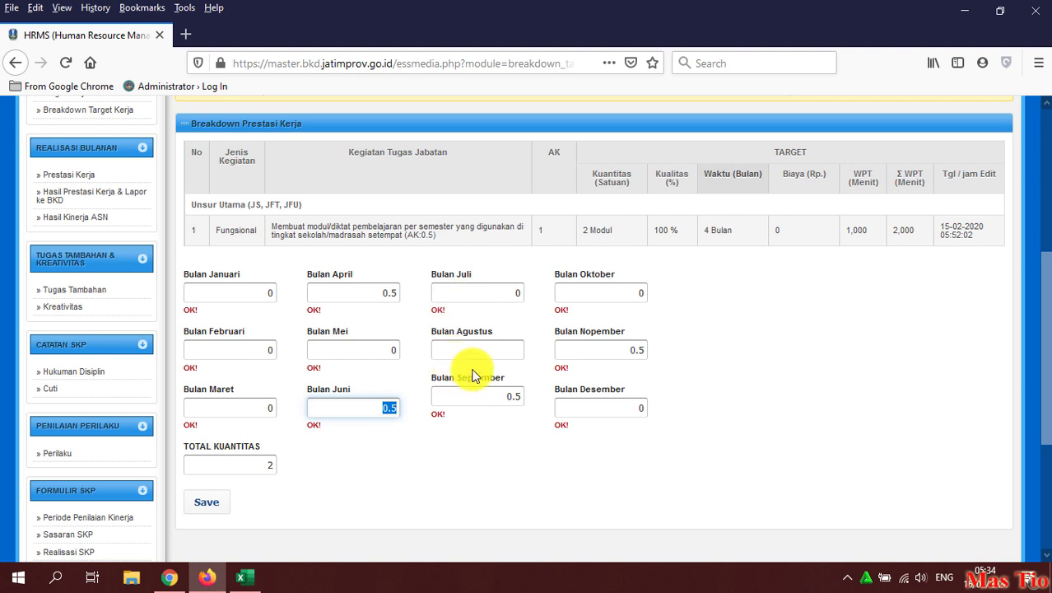
pyautogui.moveTo(504, 397); pyautogui.dragTo(510, 399)
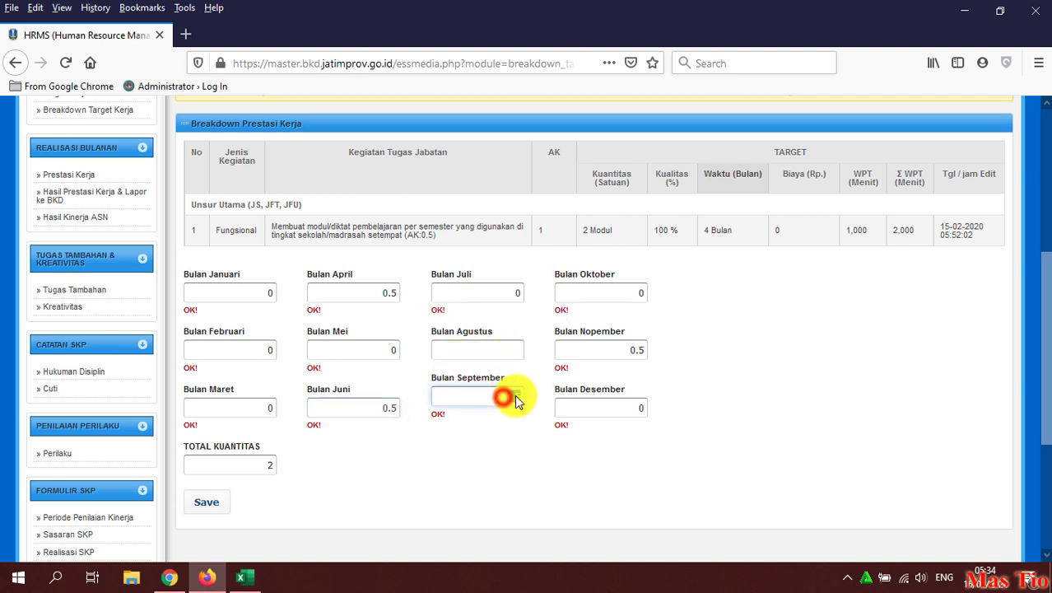
pyautogui.write('0.5')
pyautogui.click(515, 370)
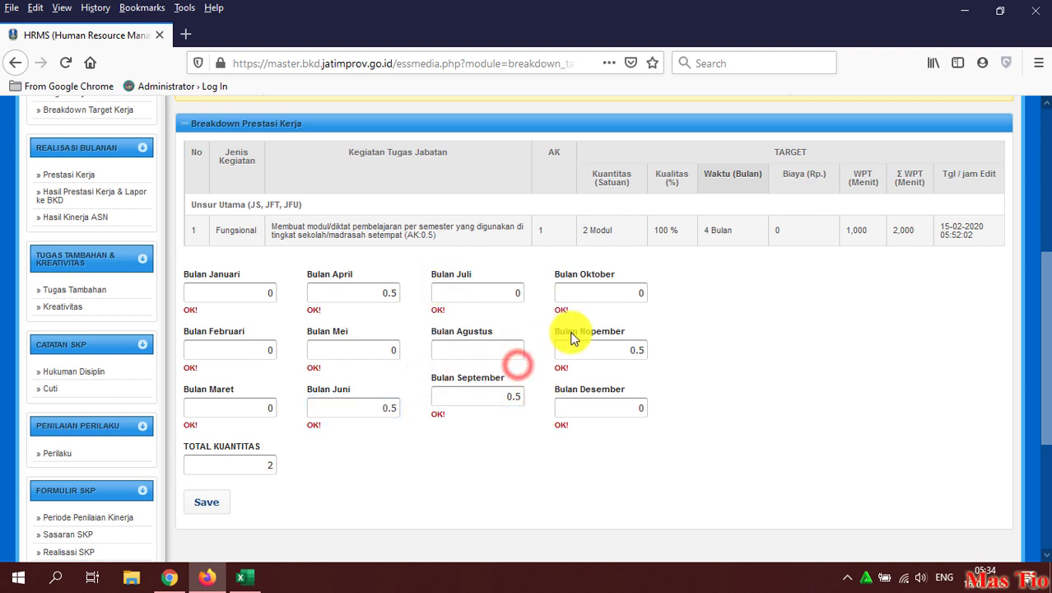
pyautogui.moveTo(556, 334); pyautogui.dragTo(613, 332)
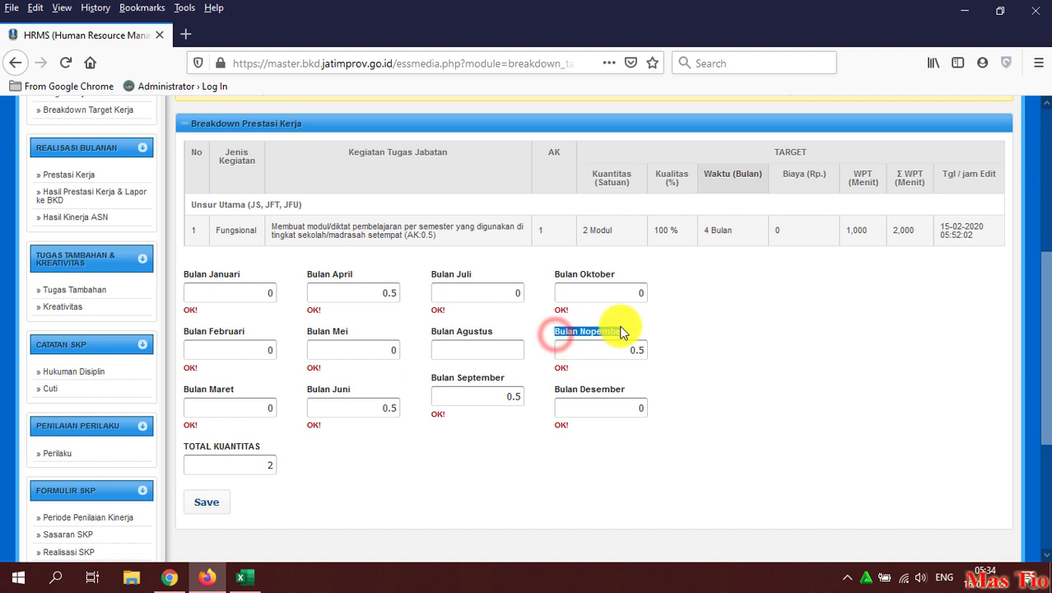
pyautogui.doubleClick(617, 348)
pyautogui.click(688, 381)
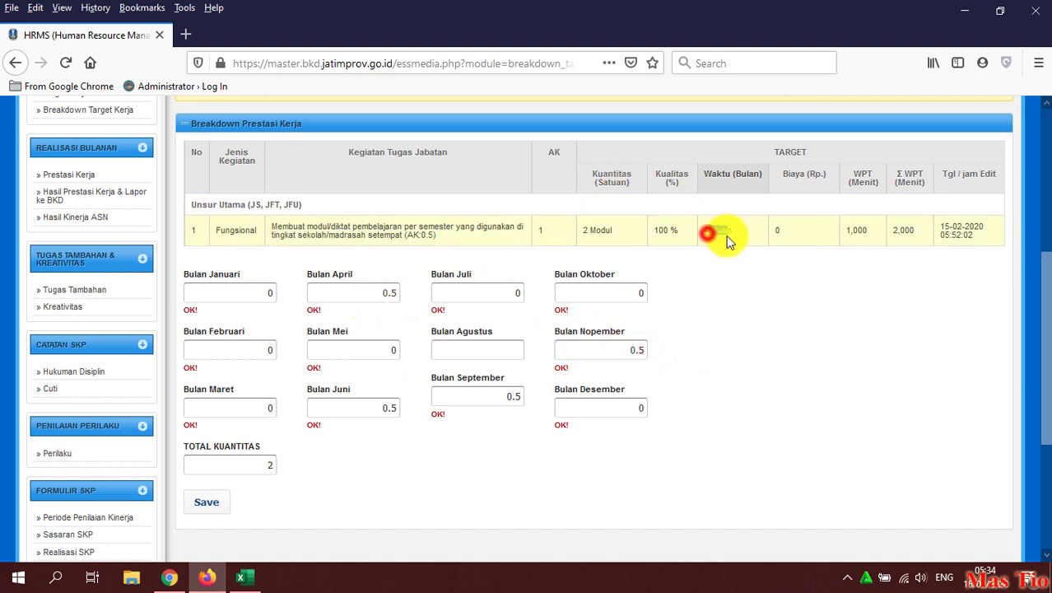
pyautogui.click(379, 292)
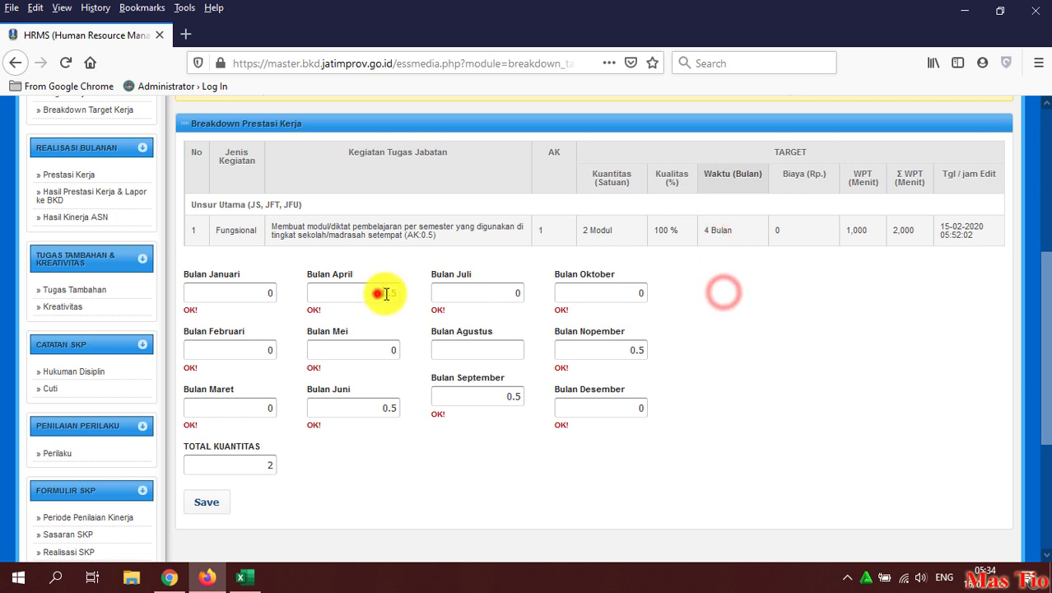
pyautogui.click(384, 405)
pyautogui.click(613, 347)
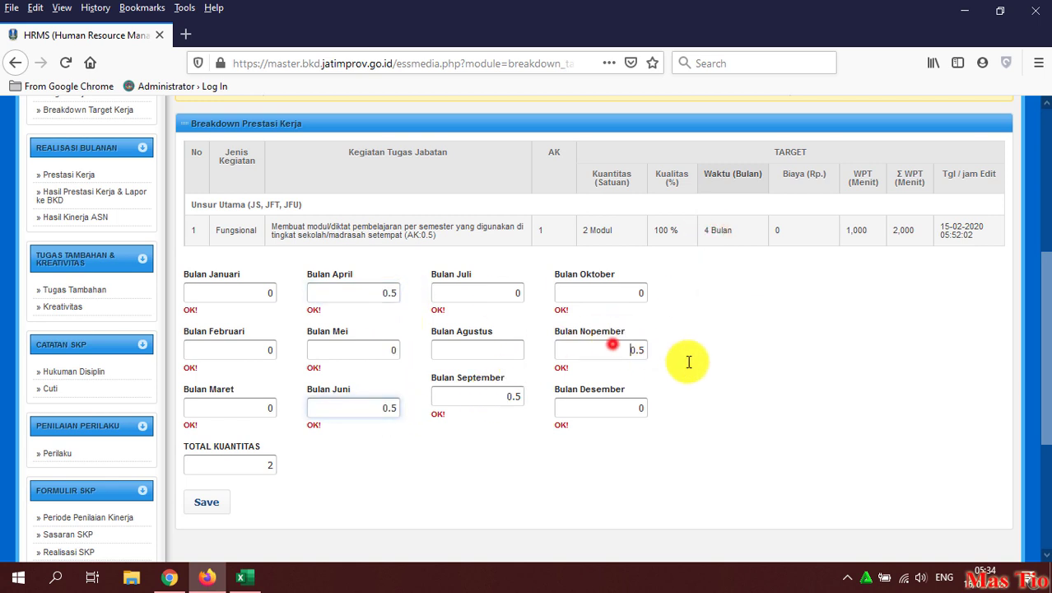
pyautogui.click(499, 399)
pyautogui.click(700, 358)
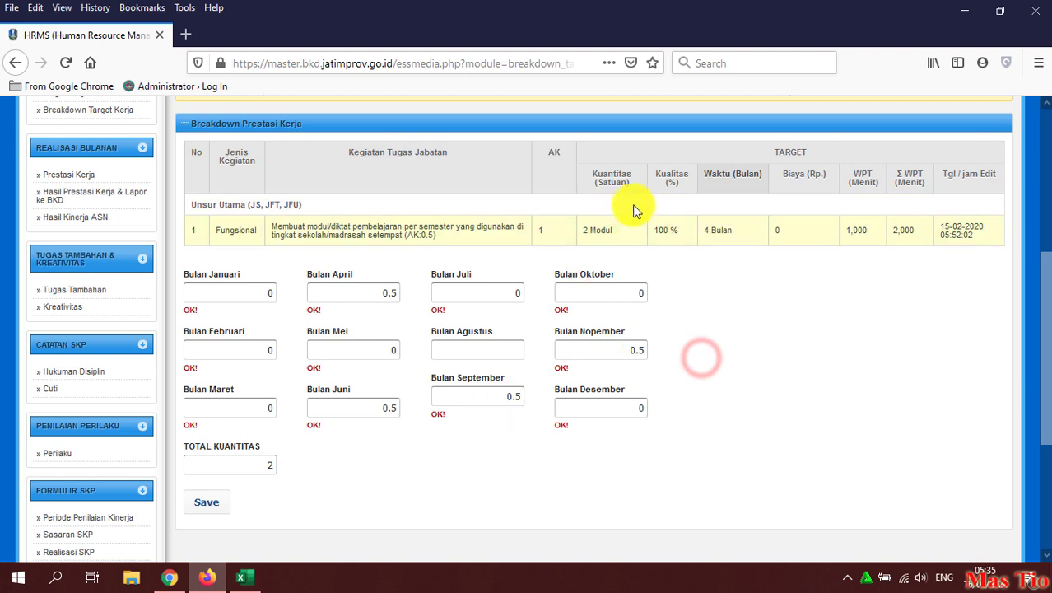
# Step: Recheck that the 2 Modul target matches the total of 2, then save
pyautogui.click(595, 175)
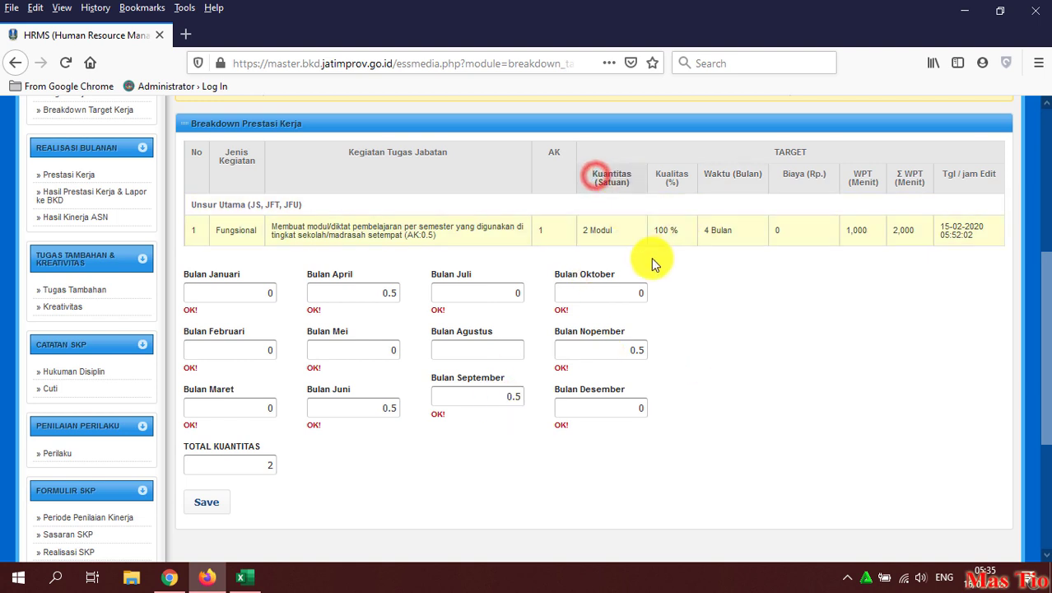
pyautogui.click(578, 230)
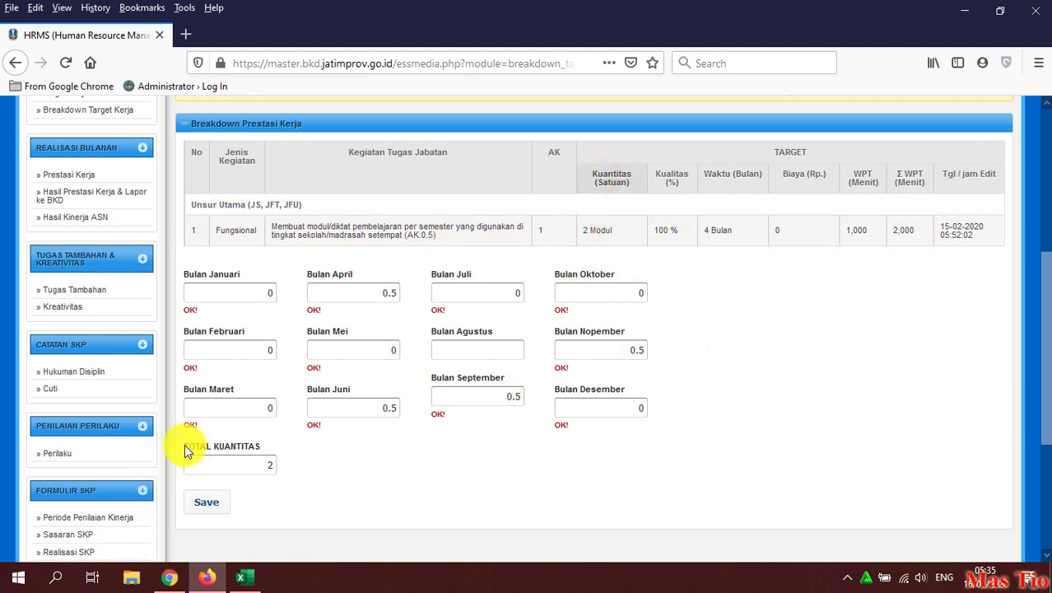
pyautogui.moveTo(183, 445); pyautogui.dragTo(268, 461)
pyautogui.click(265, 461)
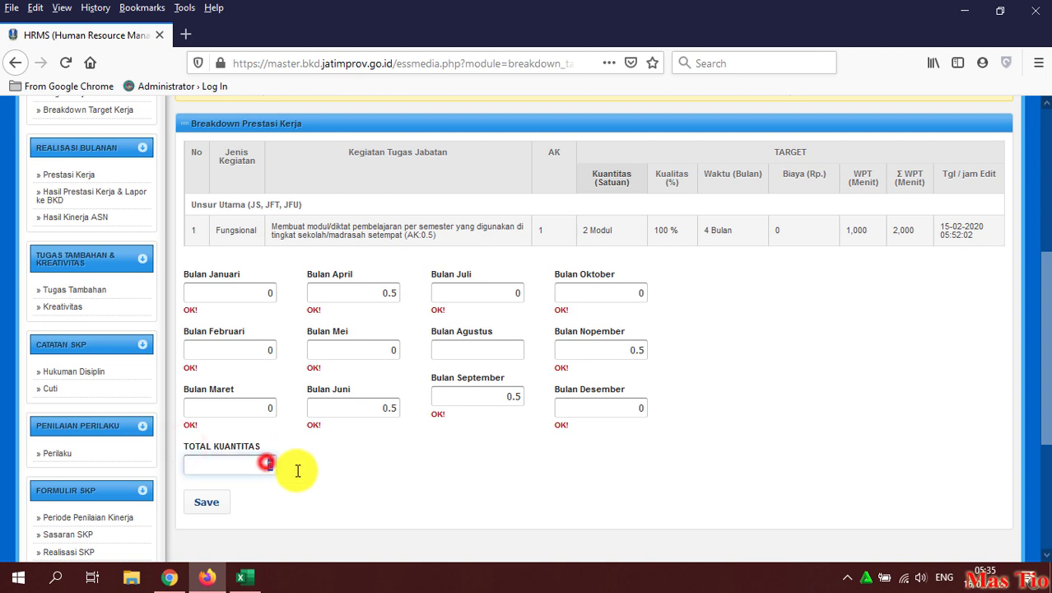
pyautogui.click(359, 477)
pyautogui.click(227, 510)
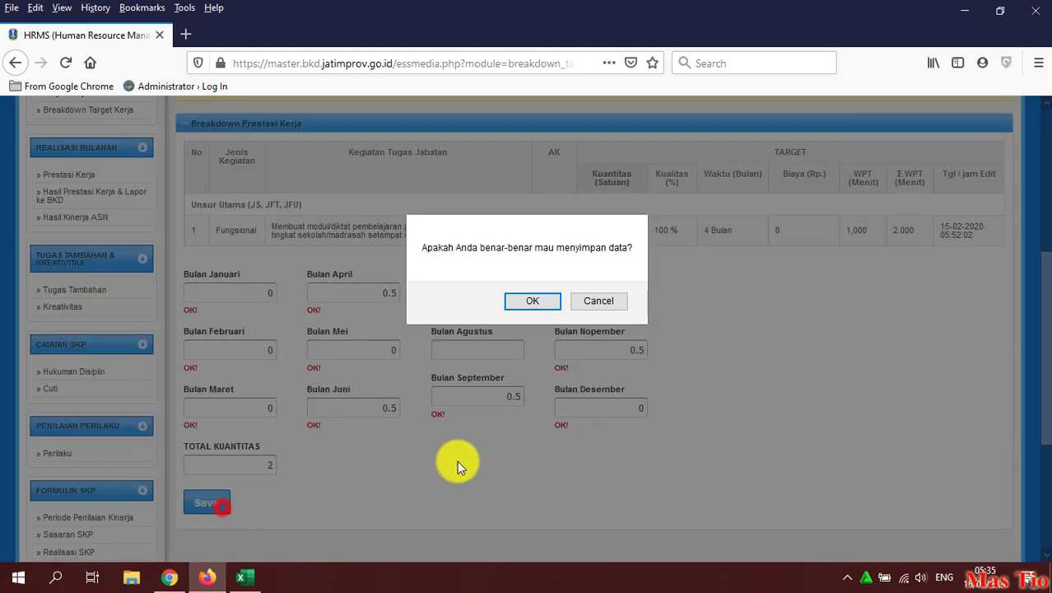
# Step: Fill the required Bulan Agustus field with 0
pyautogui.click(534, 298)
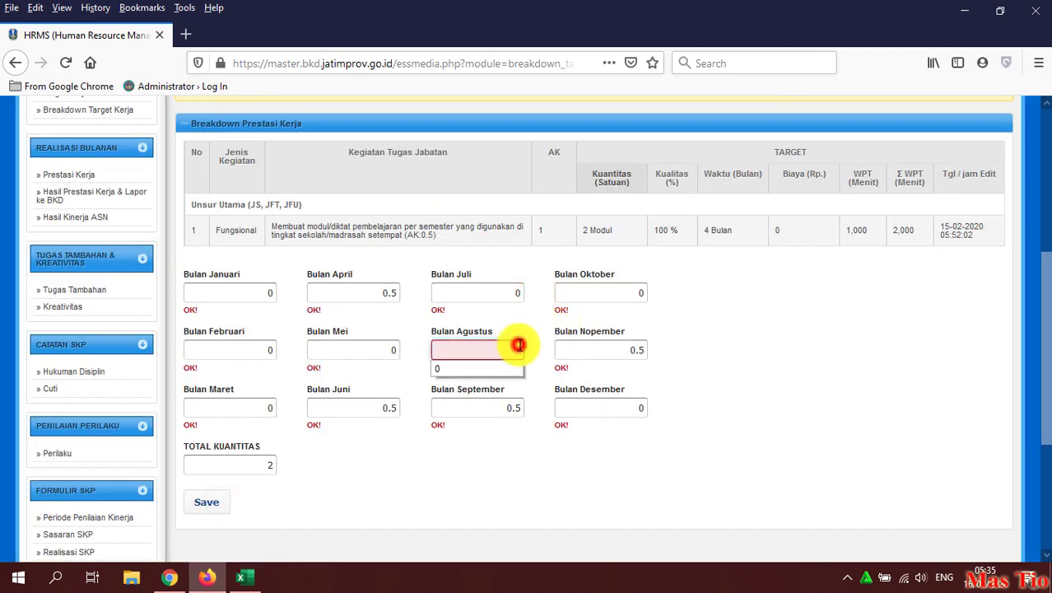
pyautogui.write('0')
pyautogui.click(713, 386)
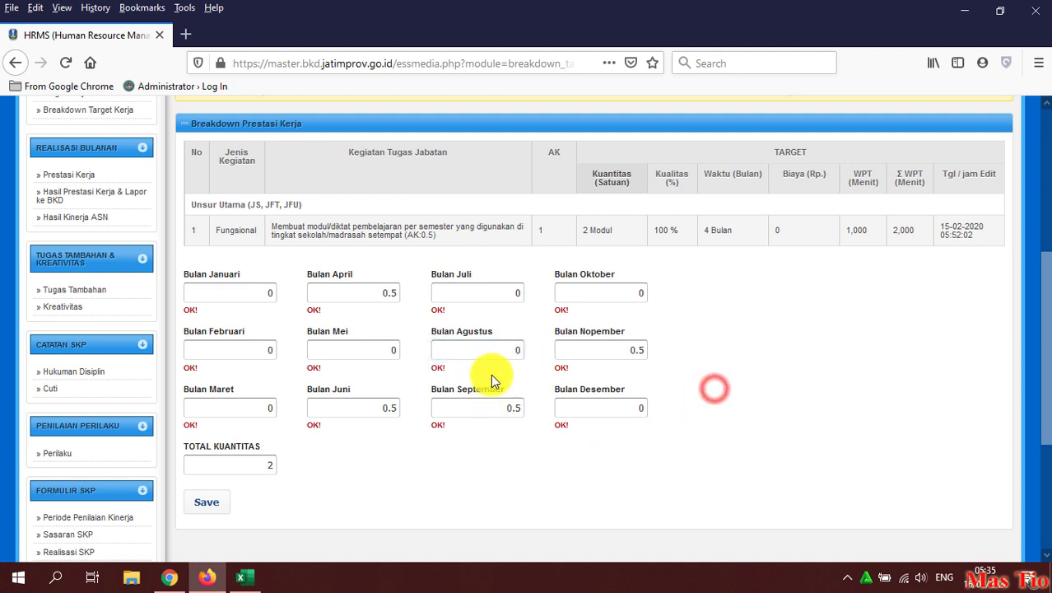
pyautogui.click(476, 344)
pyautogui.press('BackSpace')
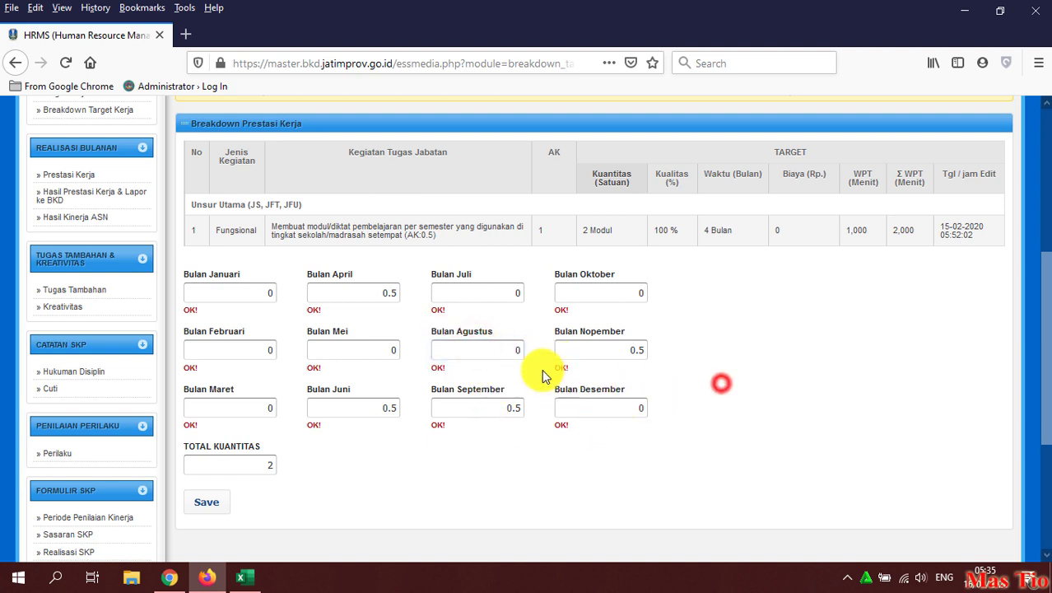
pyautogui.click(639, 293)
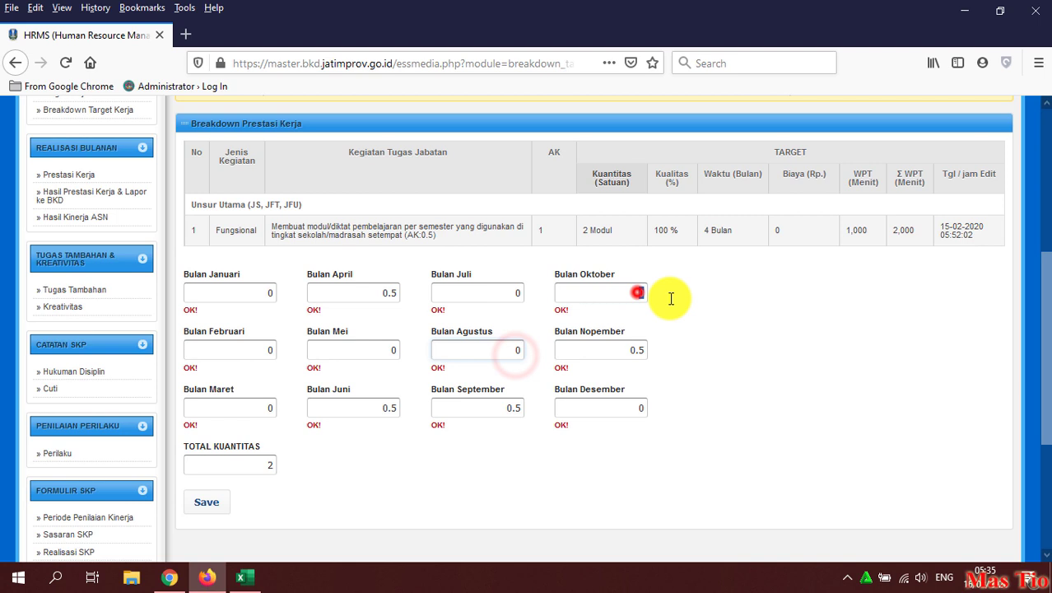
pyautogui.click(706, 360)
pyautogui.click(507, 350)
pyautogui.write('0')
pyautogui.click(630, 294)
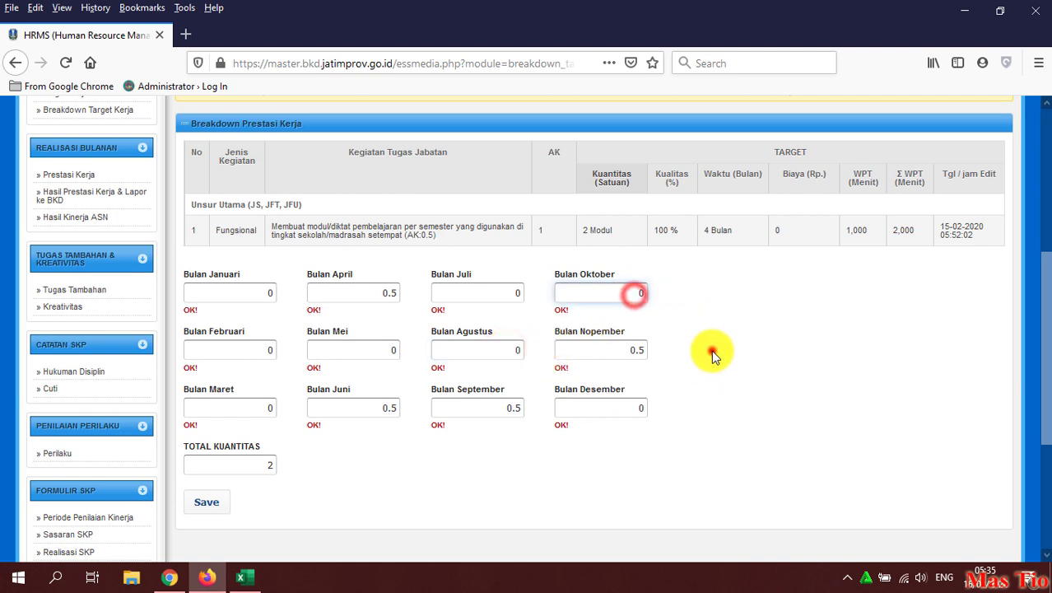
pyautogui.click(713, 355)
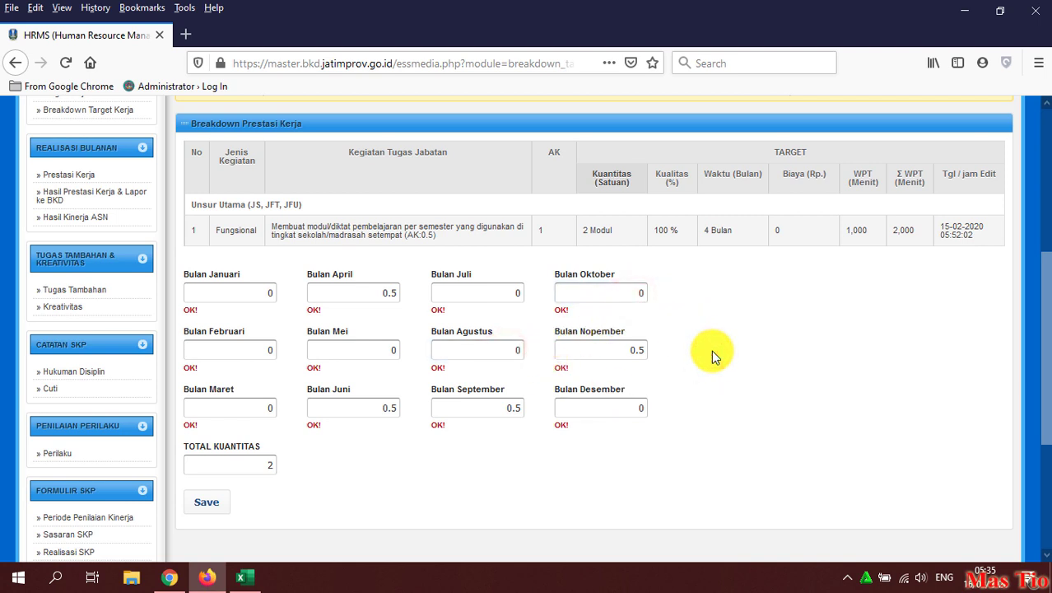
# Step: Save the modul breakdown and confirm with OK
pyautogui.click(631, 293)
pyautogui.click(805, 375)
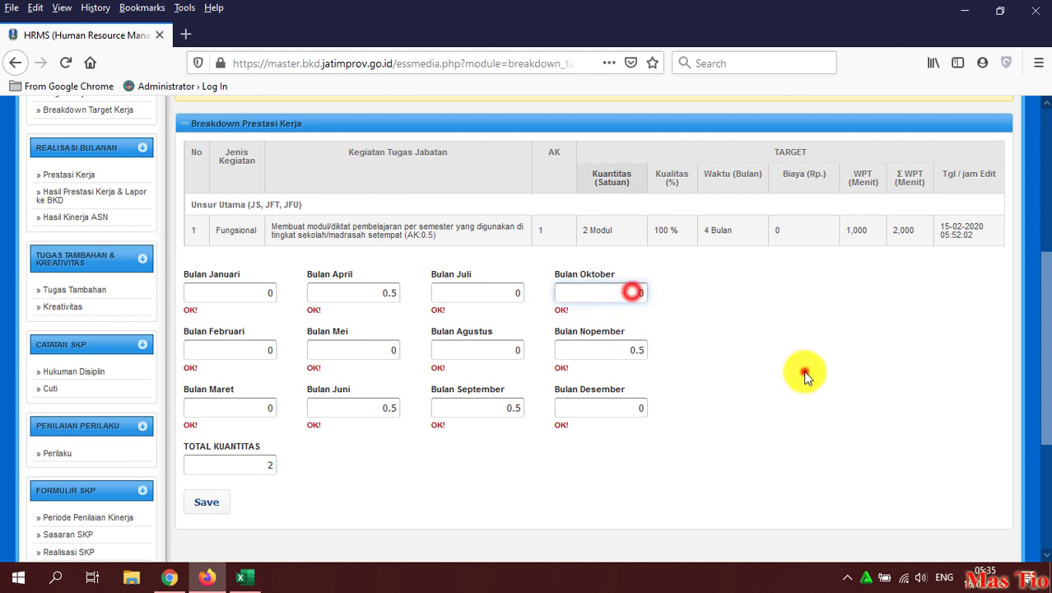
pyautogui.click(207, 501)
pyautogui.click(548, 302)
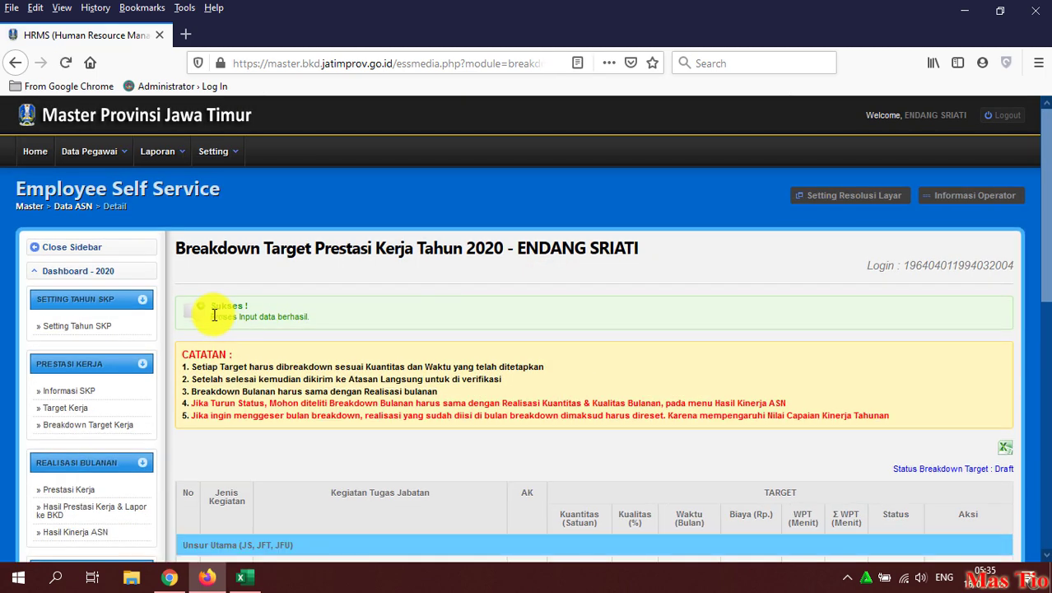
# Step: Scan the list: tasks 2 and 3 read Belum ada realisasi, task 4 Belum Breakdown
pyautogui.scroll(-5, 416, 300)
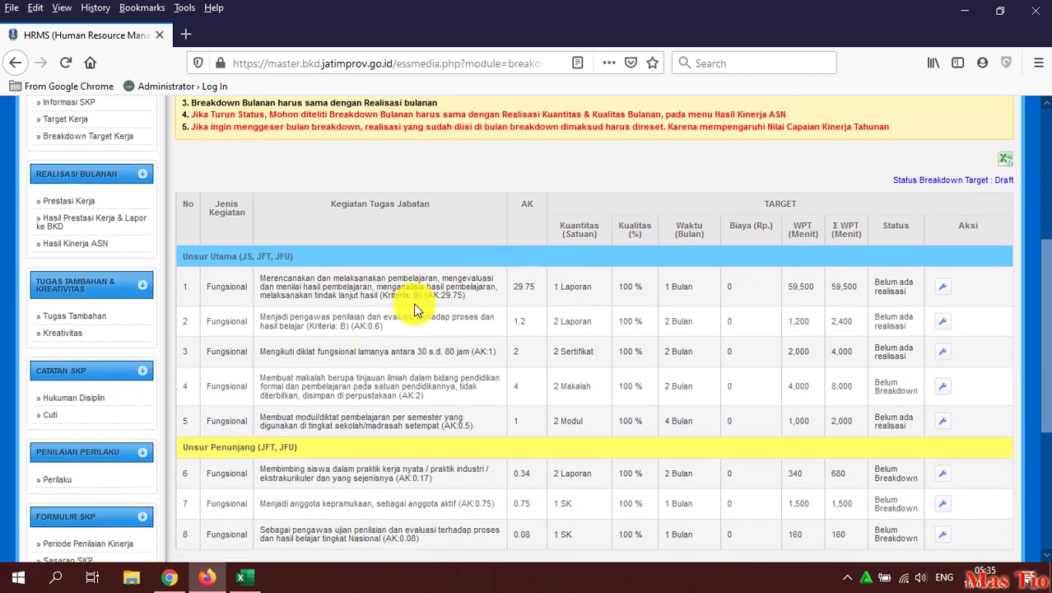
pyautogui.scroll(-1, 413, 302)
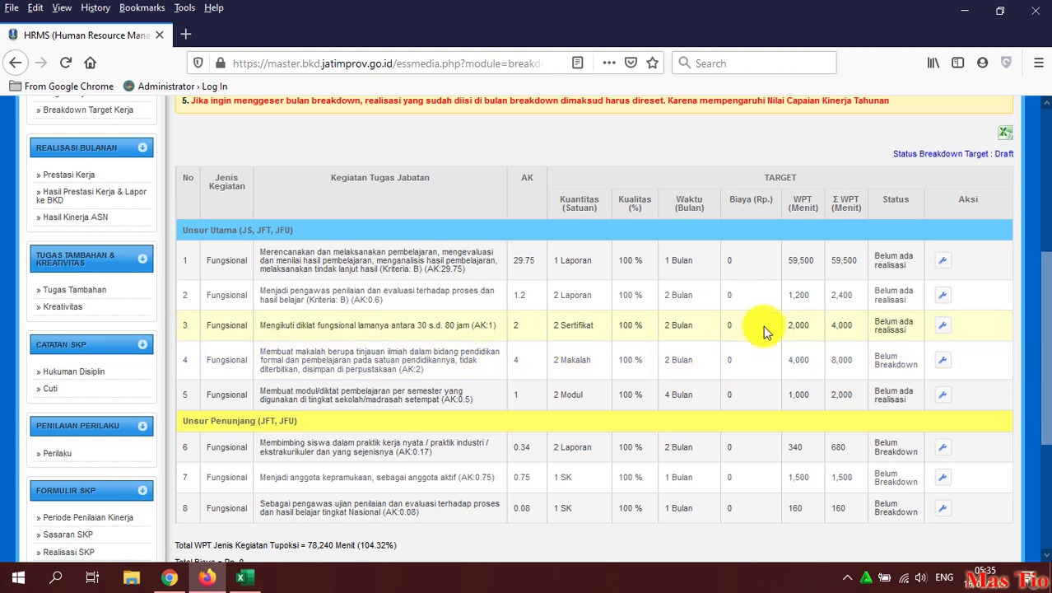
pyautogui.scroll(-3, 729, 393)
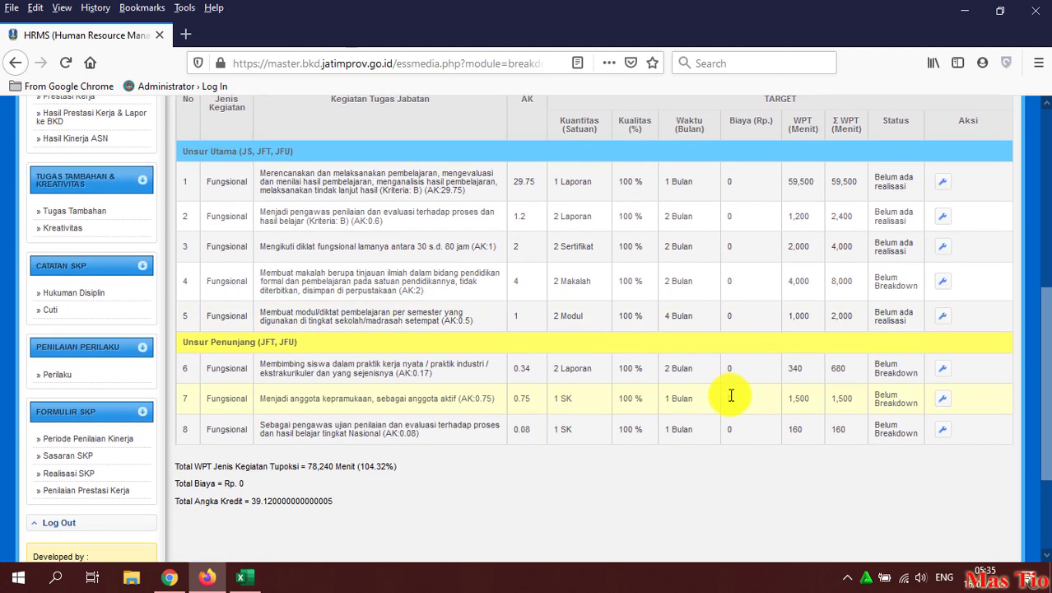
pyautogui.scroll(3, 700, 402)
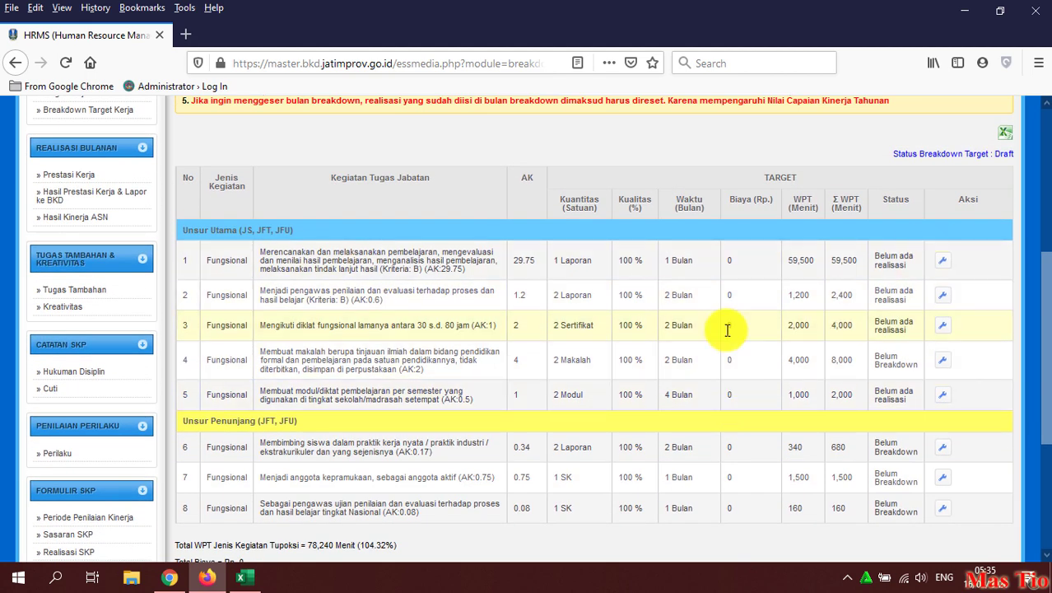
pyautogui.scroll(-3, 372, 439)
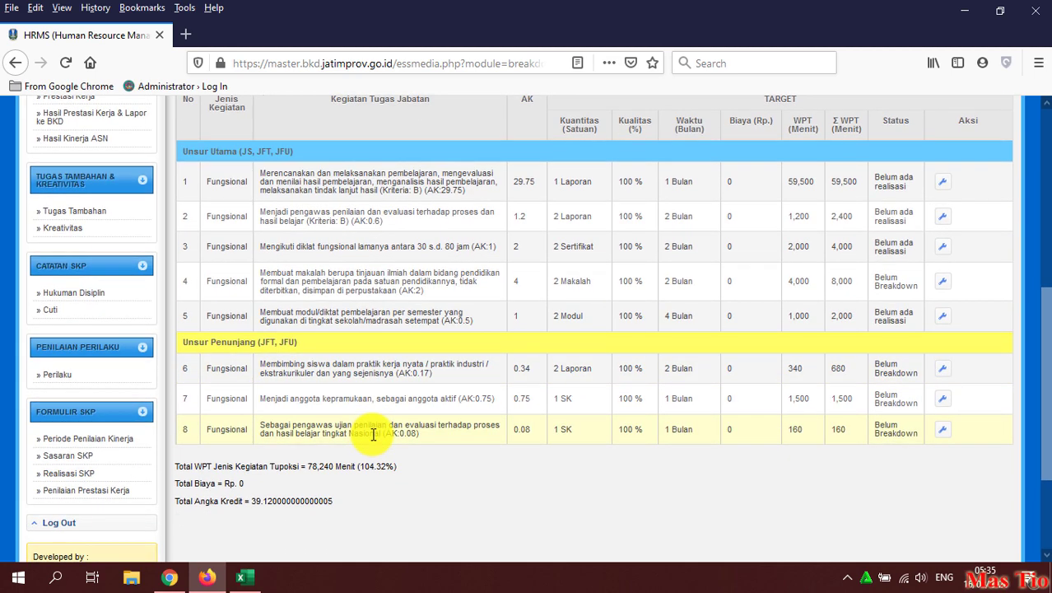
pyautogui.scroll(3, 372, 435)
pyautogui.scroll(-5, 236, 462)
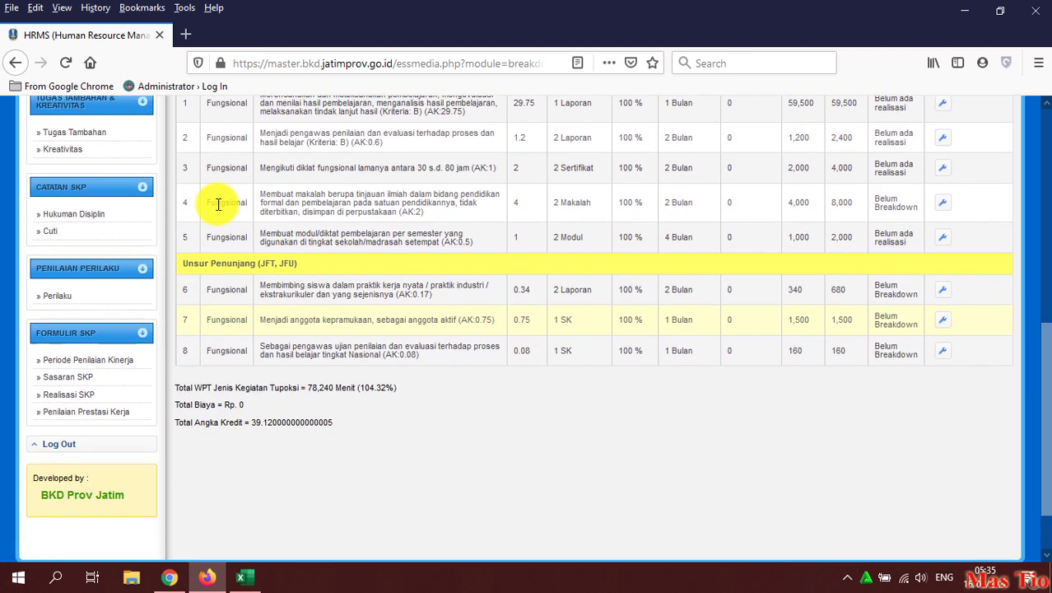
pyautogui.scroll(-2, 576, 404)
pyautogui.scroll(3, 883, 433)
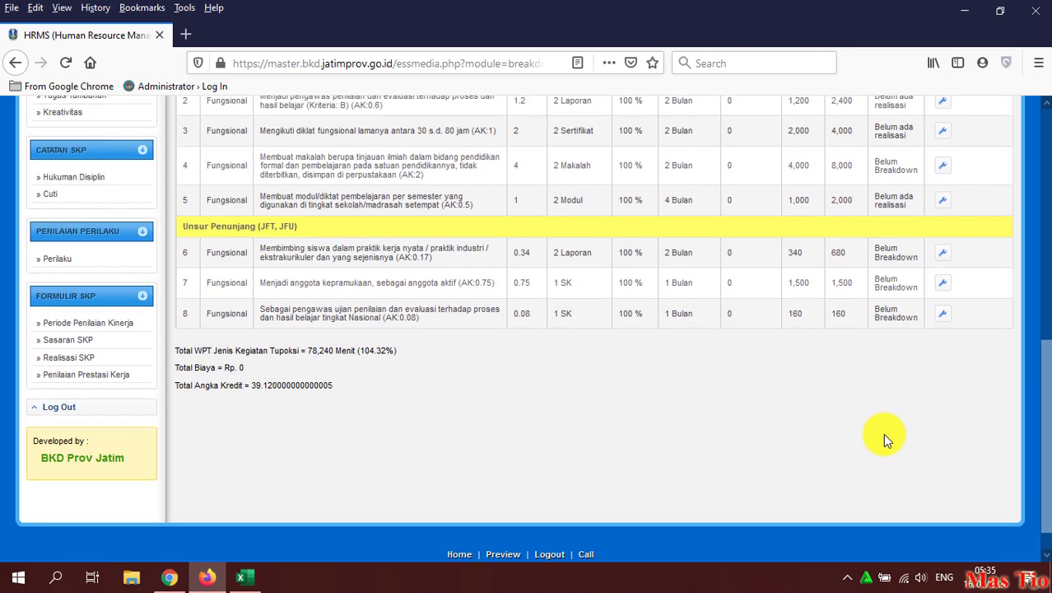
pyautogui.scroll(3, 881, 436)
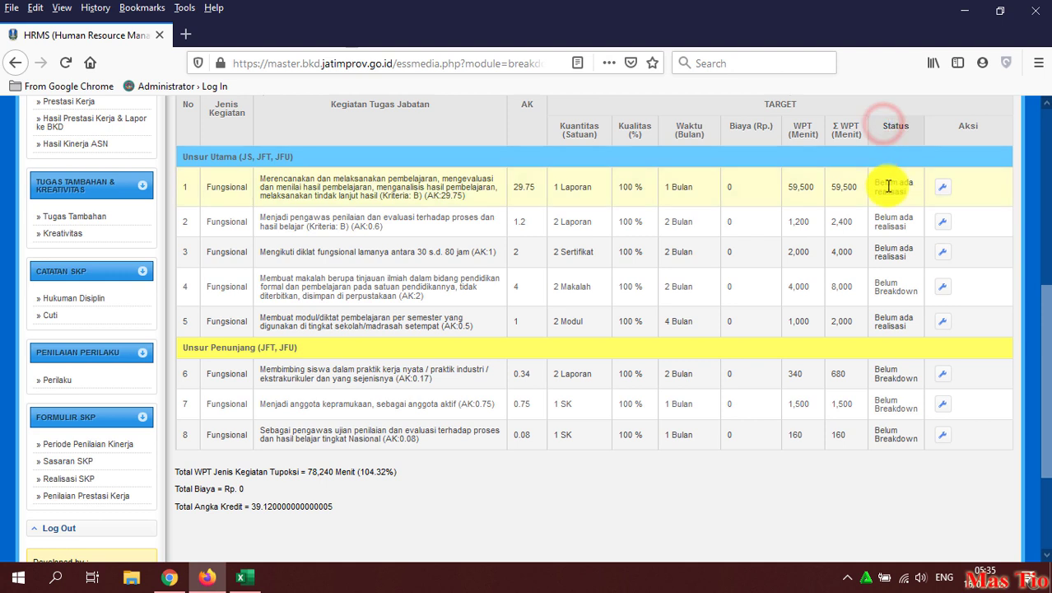
pyautogui.moveTo(885, 217); pyautogui.dragTo(912, 225)
pyautogui.doubleClick(899, 249)
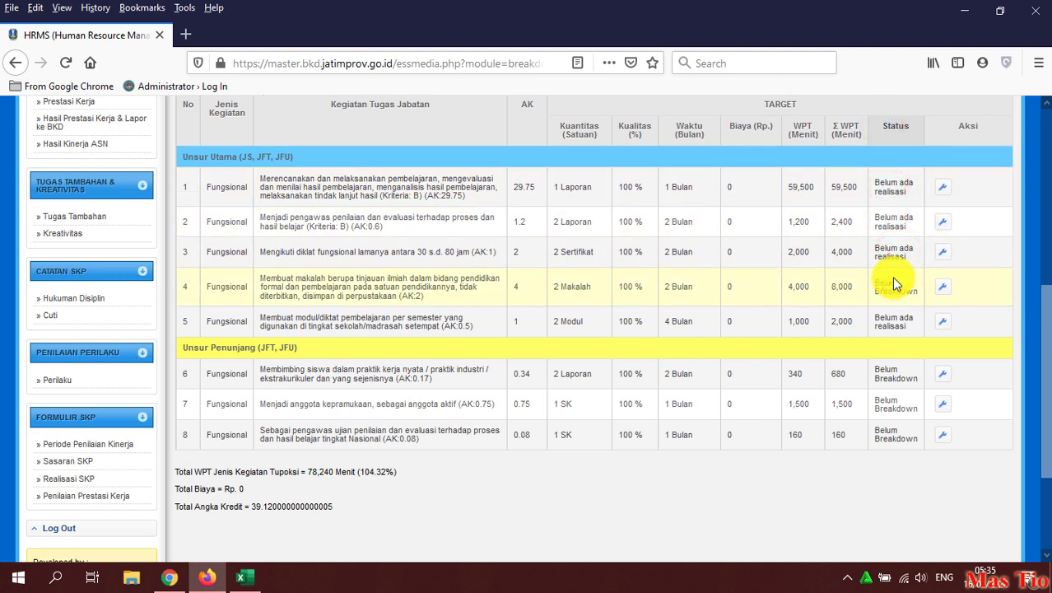
pyautogui.moveTo(873, 283); pyautogui.dragTo(914, 293)
# Step: Open task 4's breakdown form, glance through it, and go back to the list
pyautogui.click(943, 287)
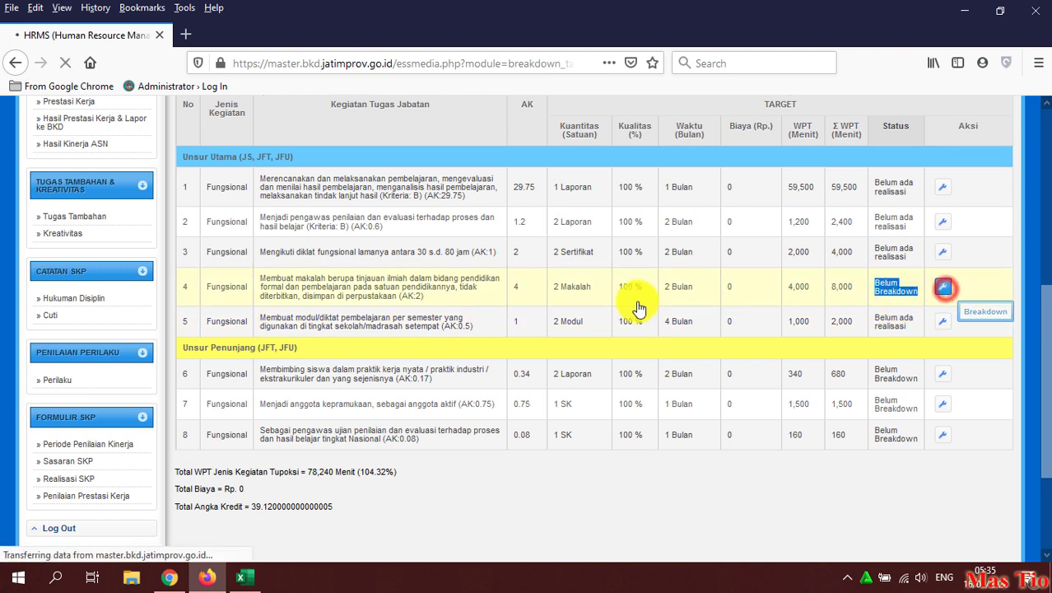
pyautogui.scroll(-5, 432, 424)
pyautogui.scroll(5, 448, 294)
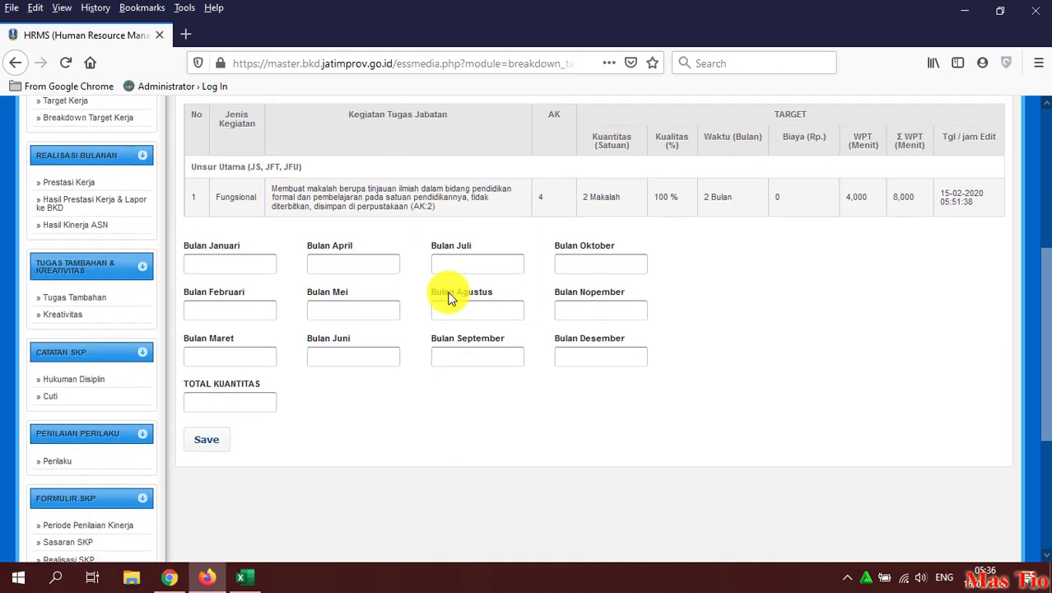
pyautogui.click(15, 62)
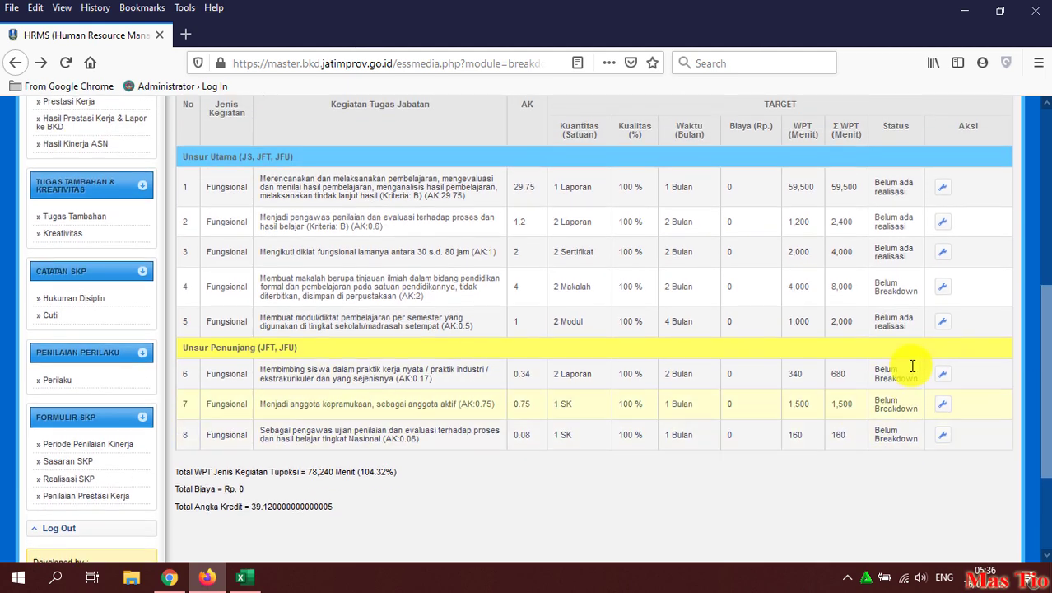
# Step: Review task 3's saved April and September certificate targets and return to the list
pyautogui.click(943, 252)
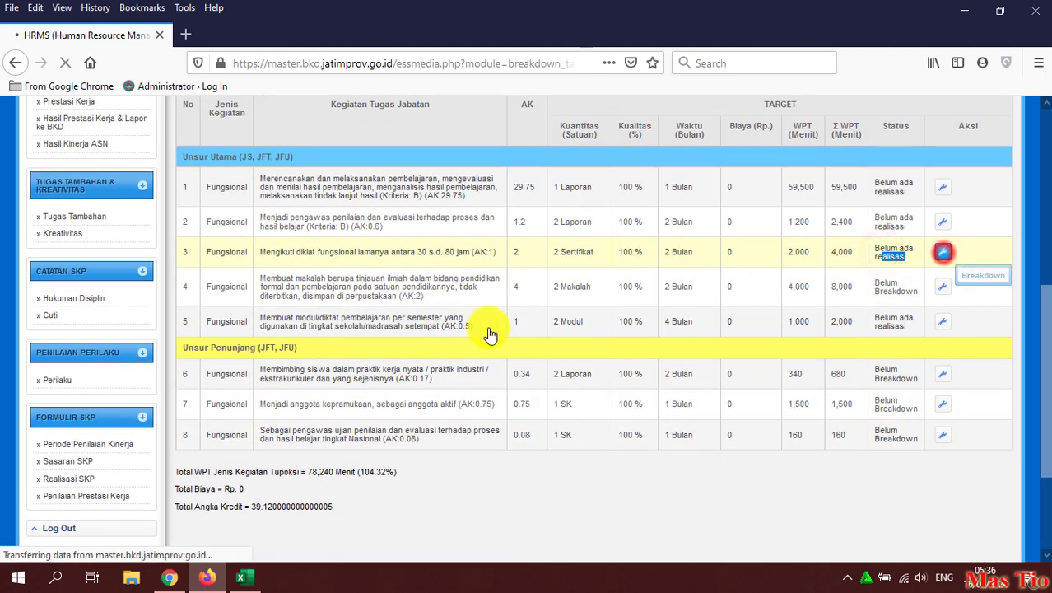
pyautogui.scroll(-5, 485, 346)
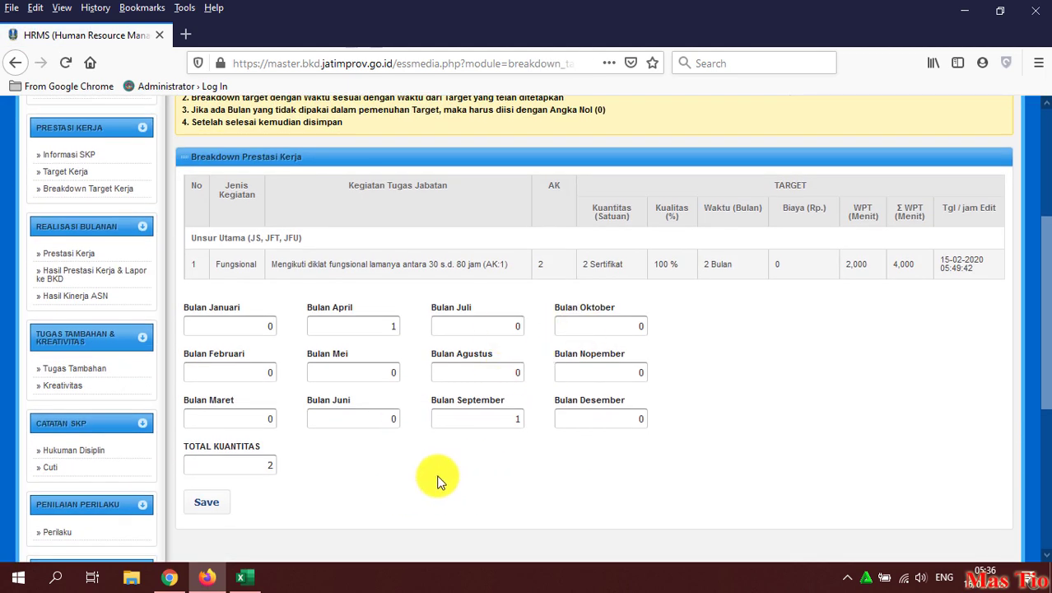
pyautogui.scroll(3, 468, 366)
pyautogui.scroll(2, 469, 366)
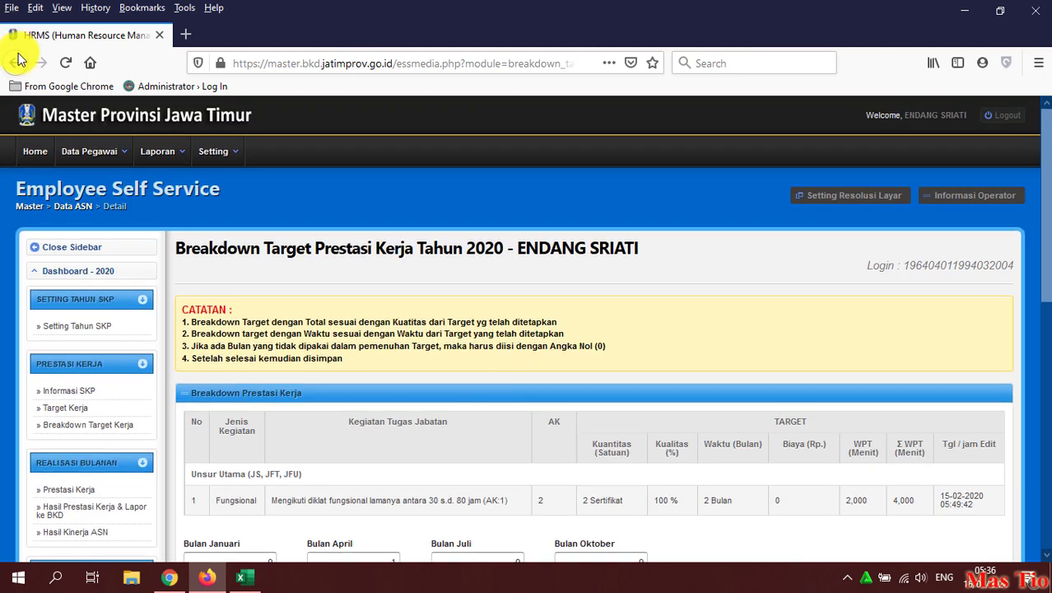
pyautogui.click(16, 62)
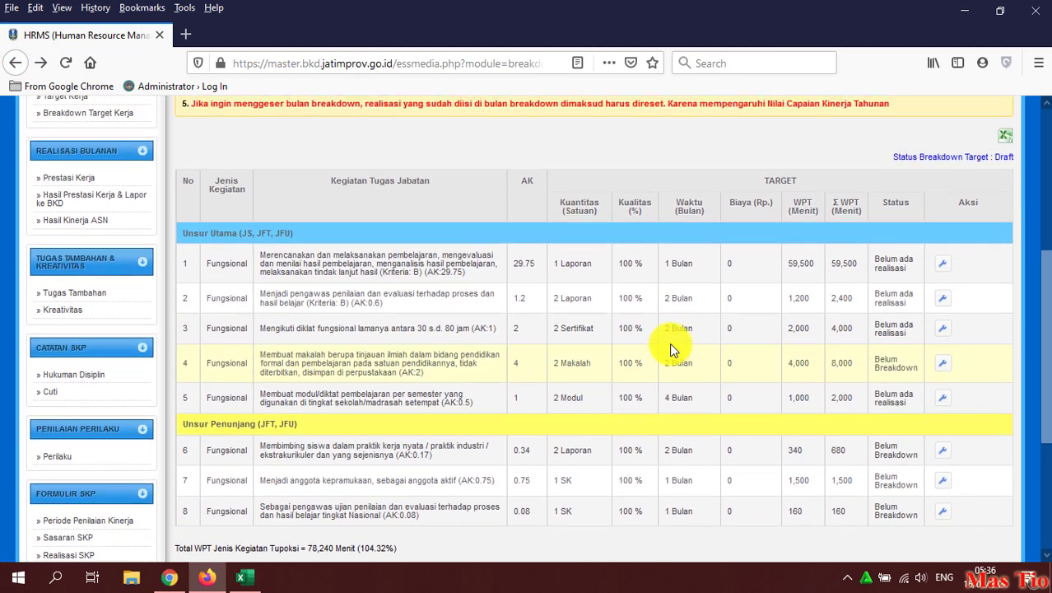
# Step: Scroll through the Breakdown Target table to review each task's status
pyautogui.scroll(-3, 669, 351)
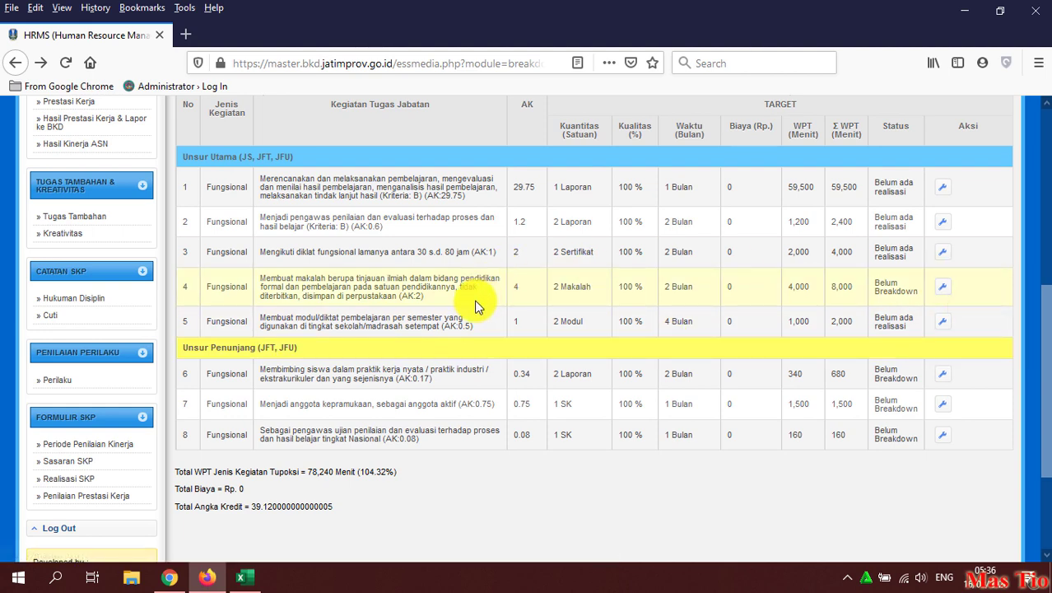
pyautogui.scroll(3, 476, 298)
pyautogui.scroll(2, 476, 302)
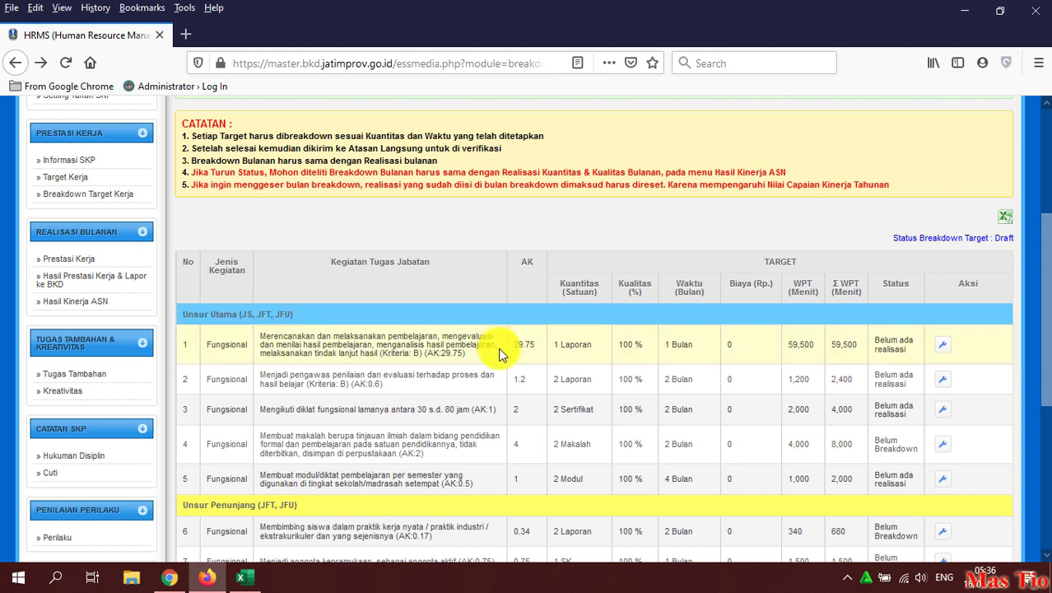
pyautogui.scroll(-2, 805, 296)
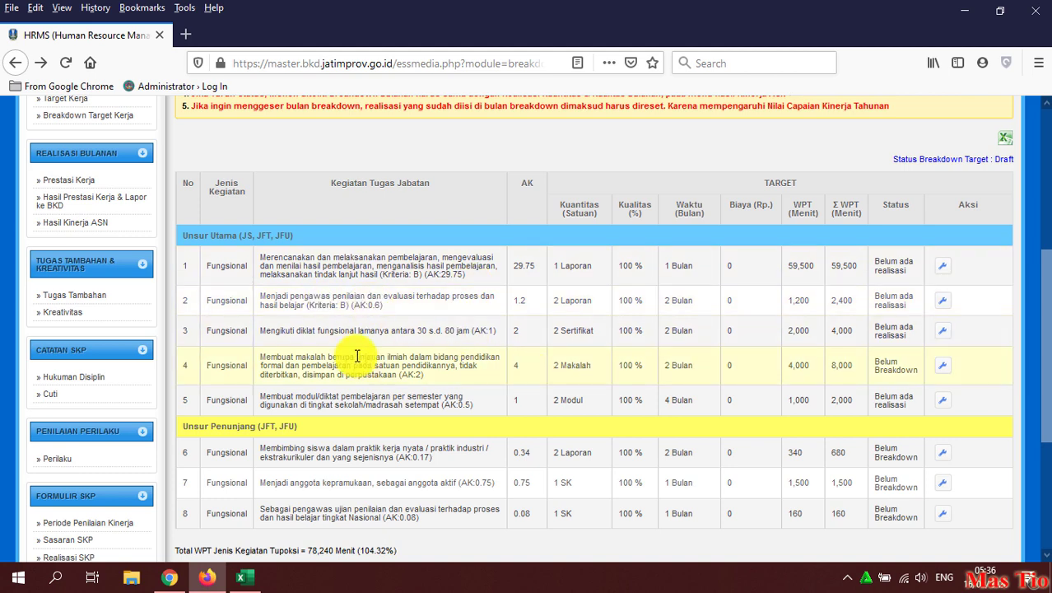
pyautogui.scroll(2, 450, 369)
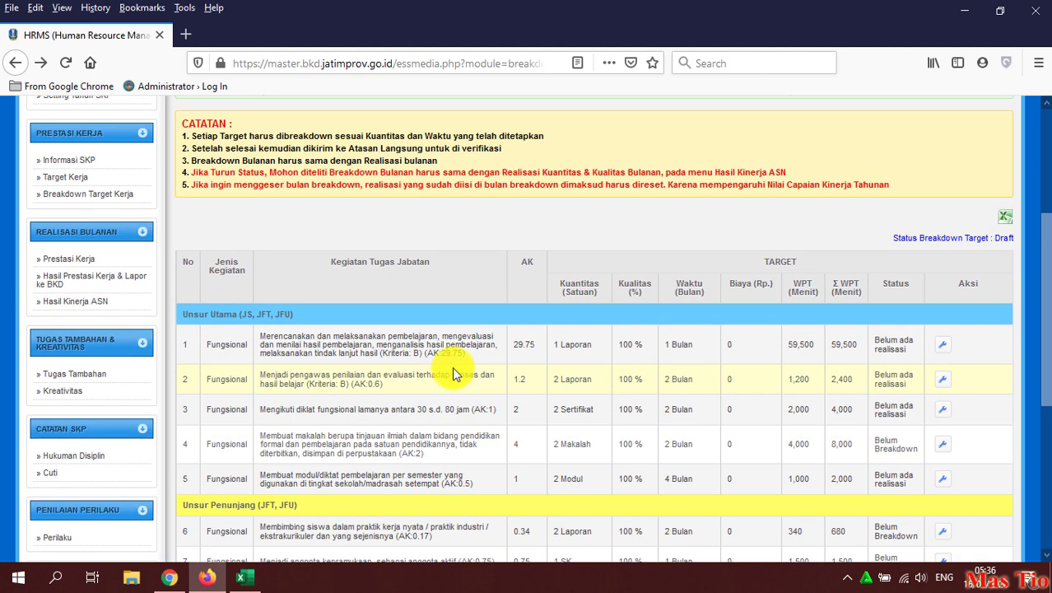
pyautogui.click(890, 242)
pyautogui.click(995, 236)
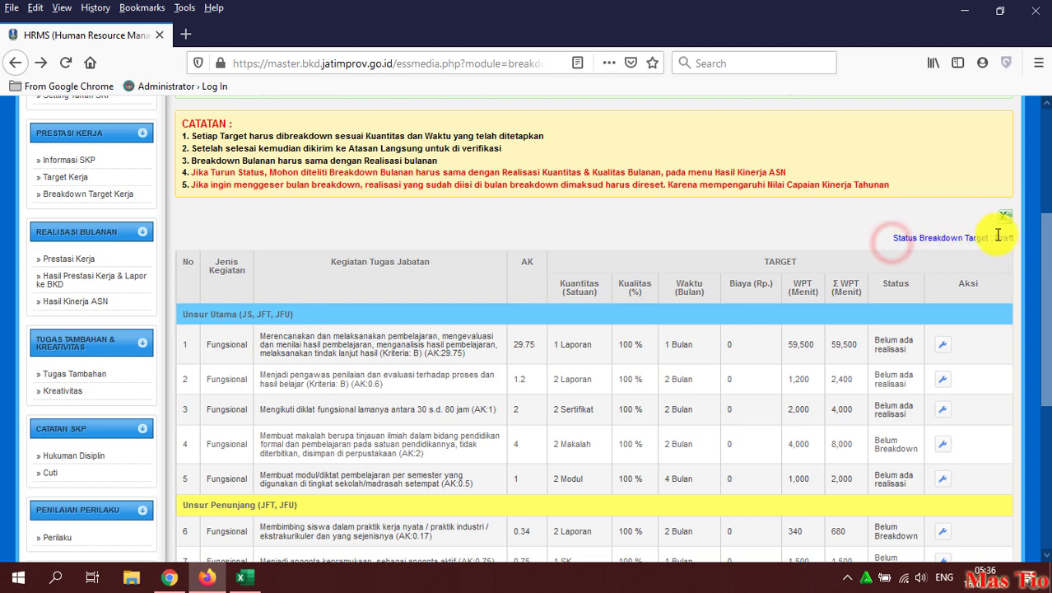
pyautogui.scroll(-1, 660, 294)
pyautogui.scroll(-3, 413, 330)
pyautogui.scroll(-4, 418, 329)
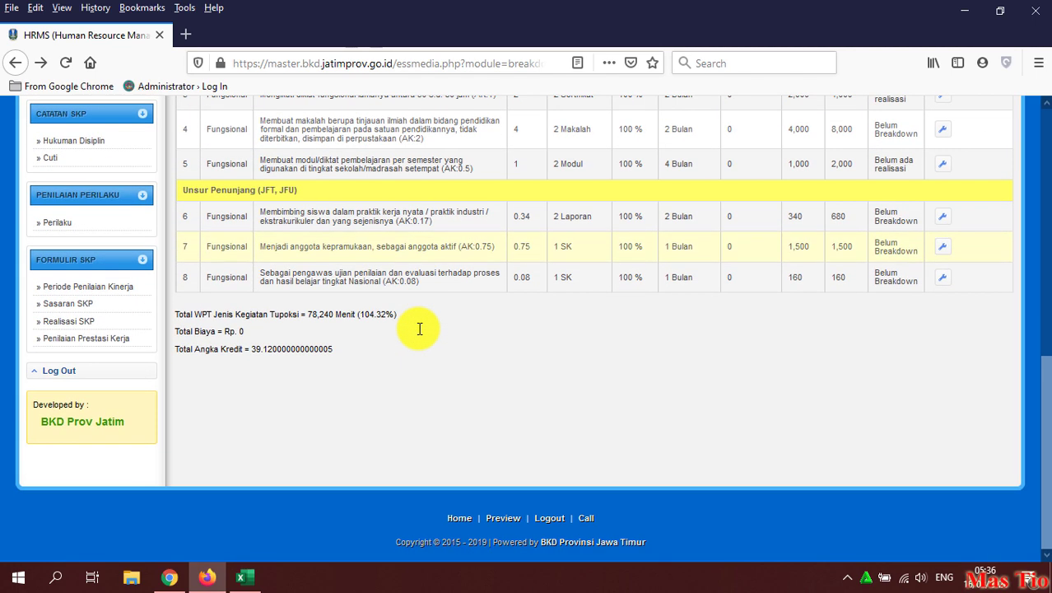
pyautogui.scroll(2, 418, 333)
pyautogui.scroll(4, 418, 334)
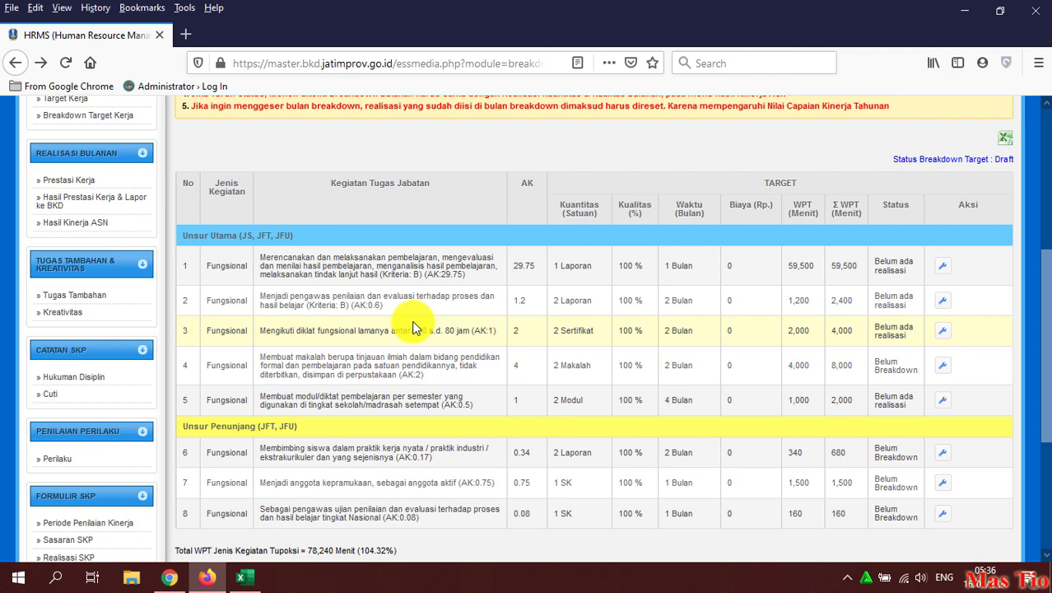
pyautogui.scroll(4, 413, 329)
# Step: Reload Breakdown Target Kerja from the sidebar and scroll the refreshed list
pyautogui.click(130, 274)
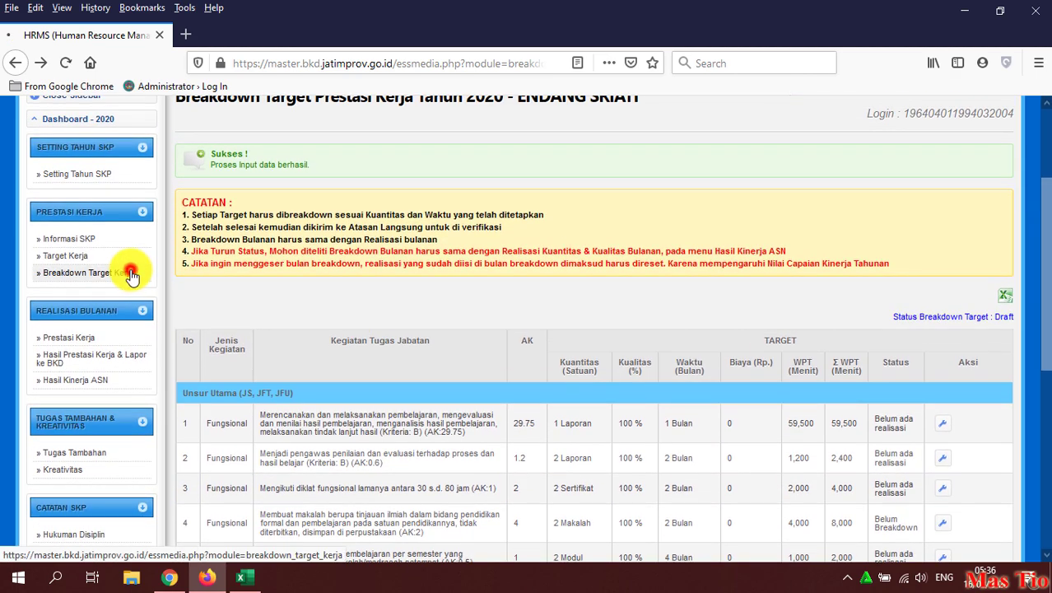
pyautogui.scroll(-3, 497, 359)
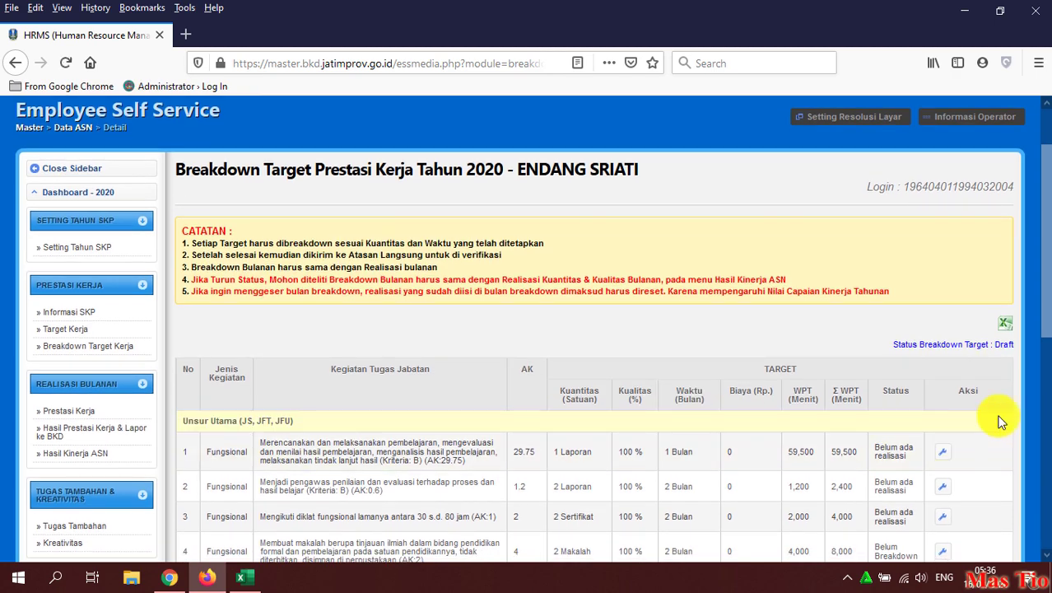
pyautogui.scroll(-2, 801, 362)
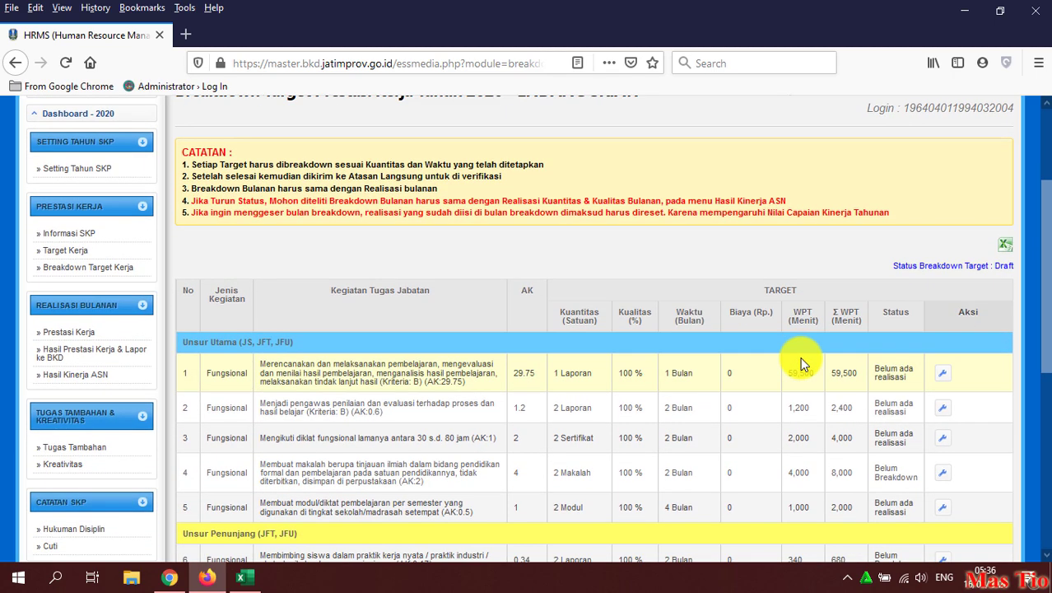
pyautogui.scroll(4, 428, 381)
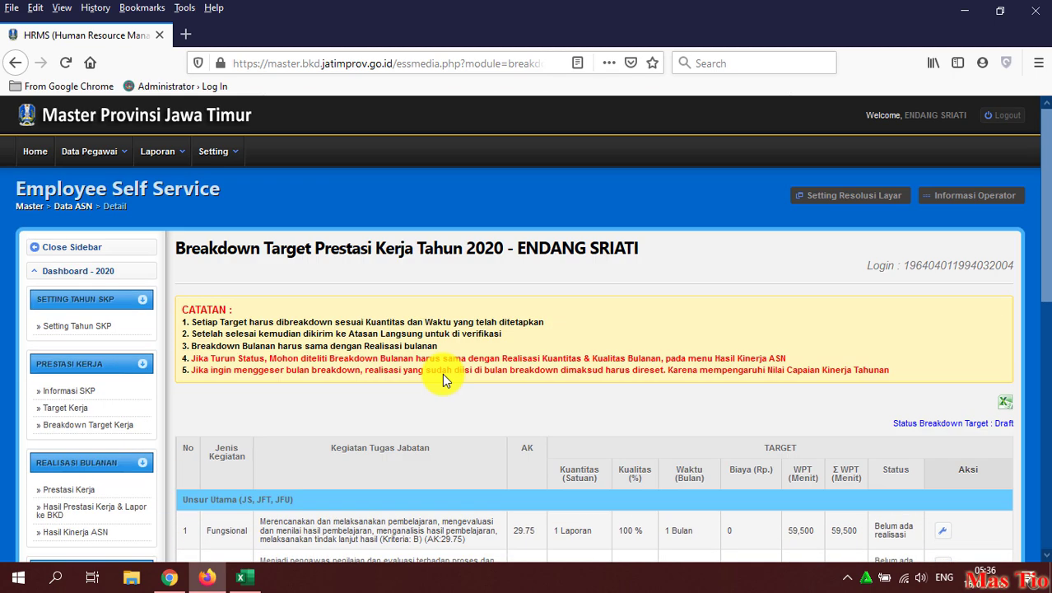
pyautogui.scroll(-4, 451, 380)
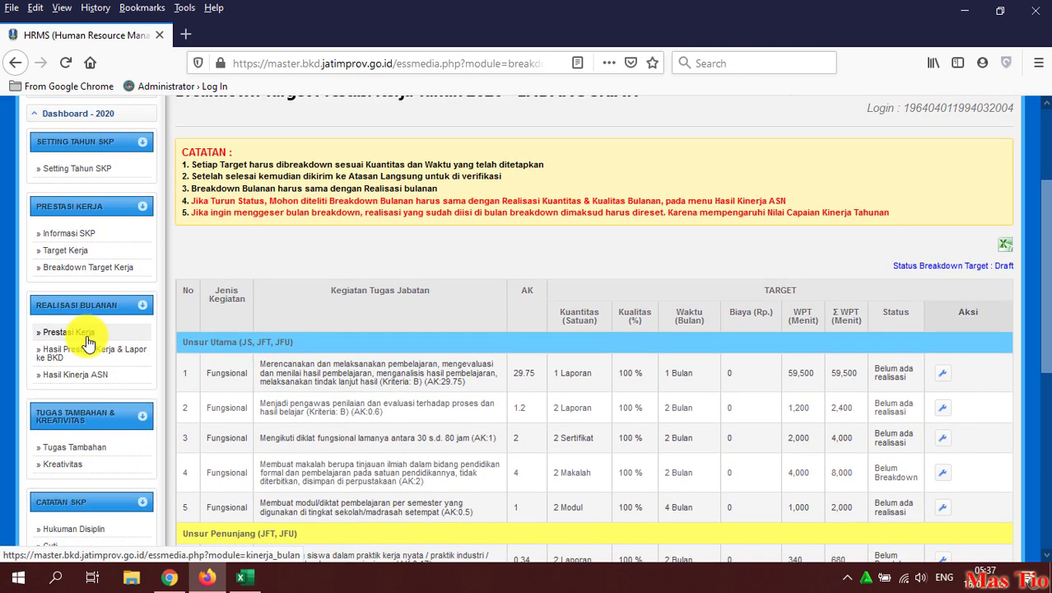
pyautogui.click(83, 333)
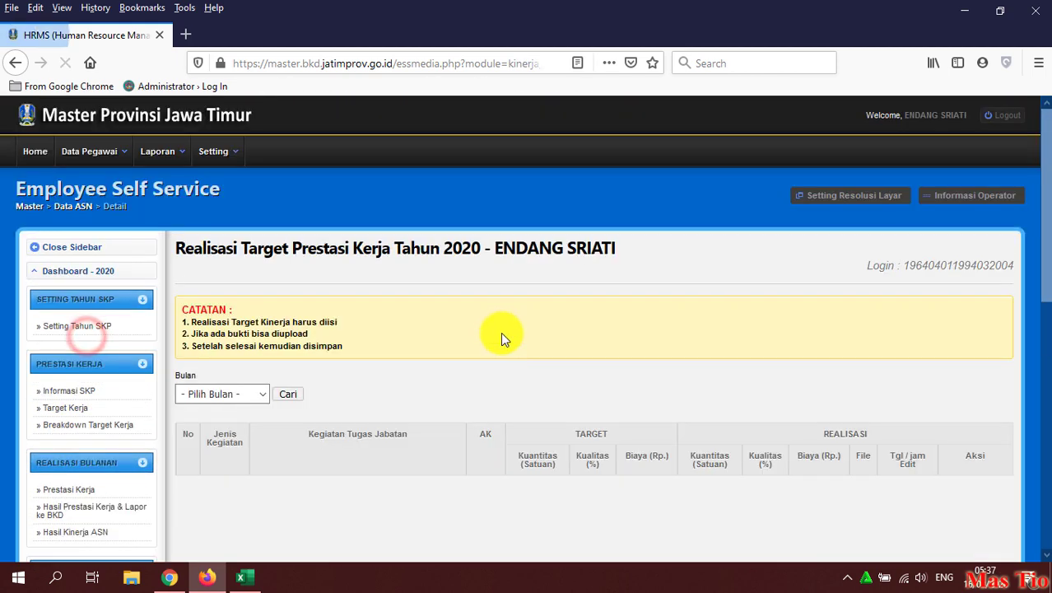
pyautogui.click(238, 393)
pyautogui.click(216, 163)
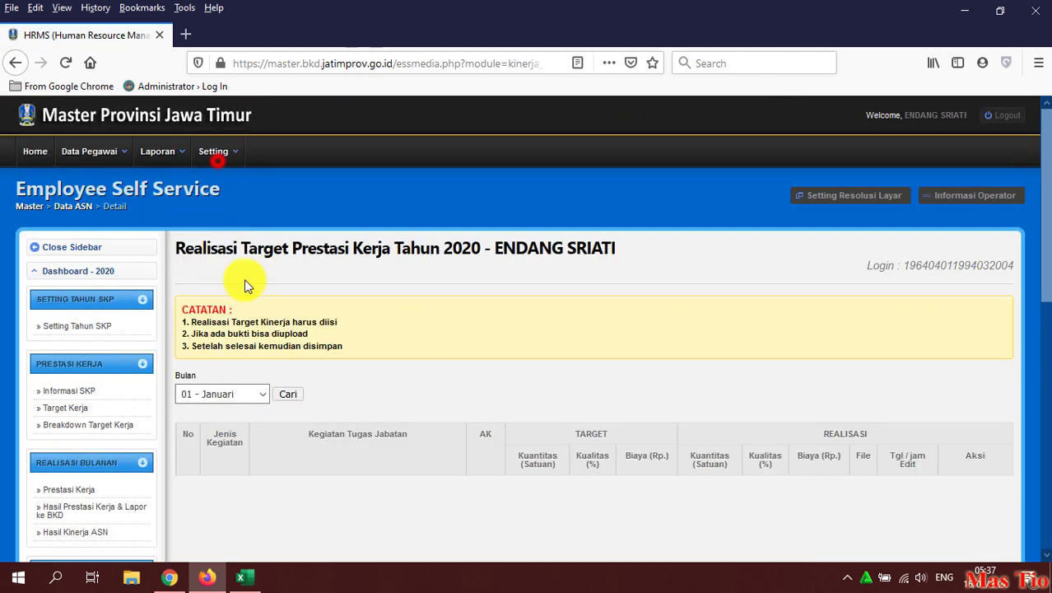
pyautogui.click(292, 401)
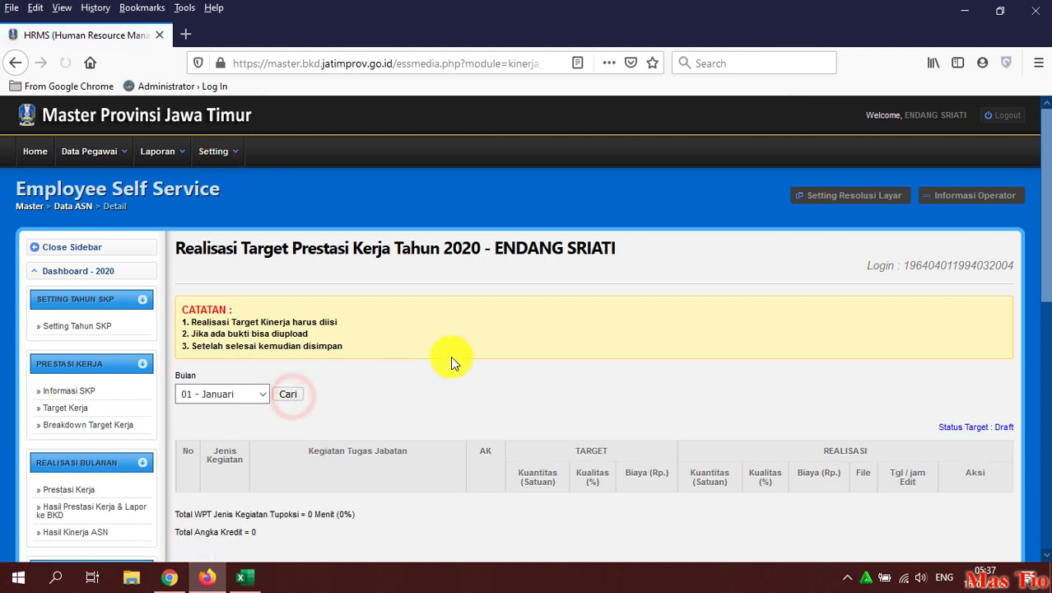
pyautogui.scroll(-5, 780, 426)
pyautogui.scroll(3, 489, 286)
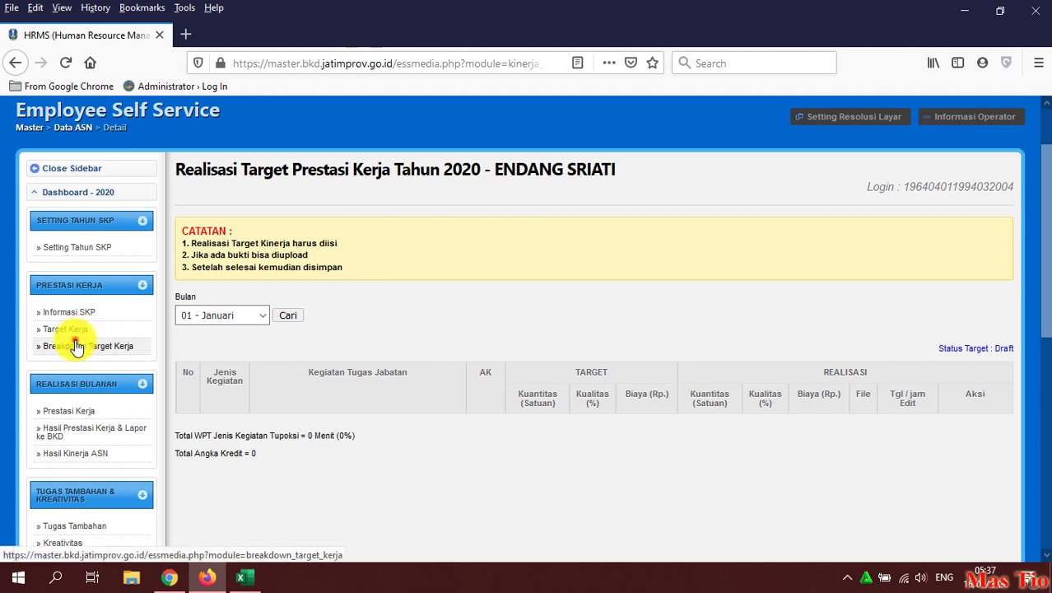
pyautogui.click(78, 345)
pyautogui.scroll(-1, 460, 371)
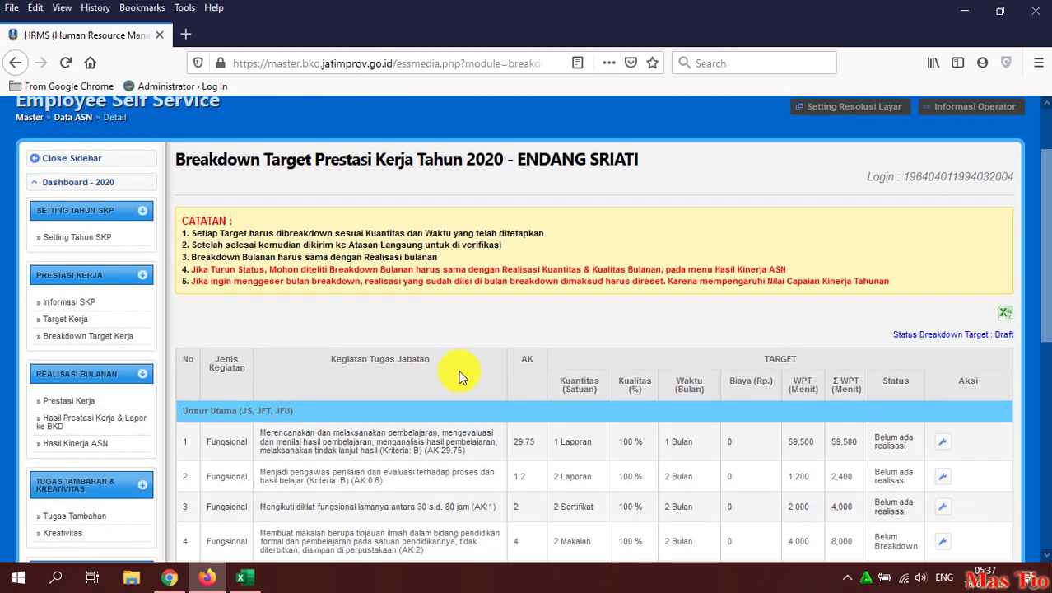
pyautogui.scroll(-1, 461, 371)
pyautogui.scroll(-1, 460, 371)
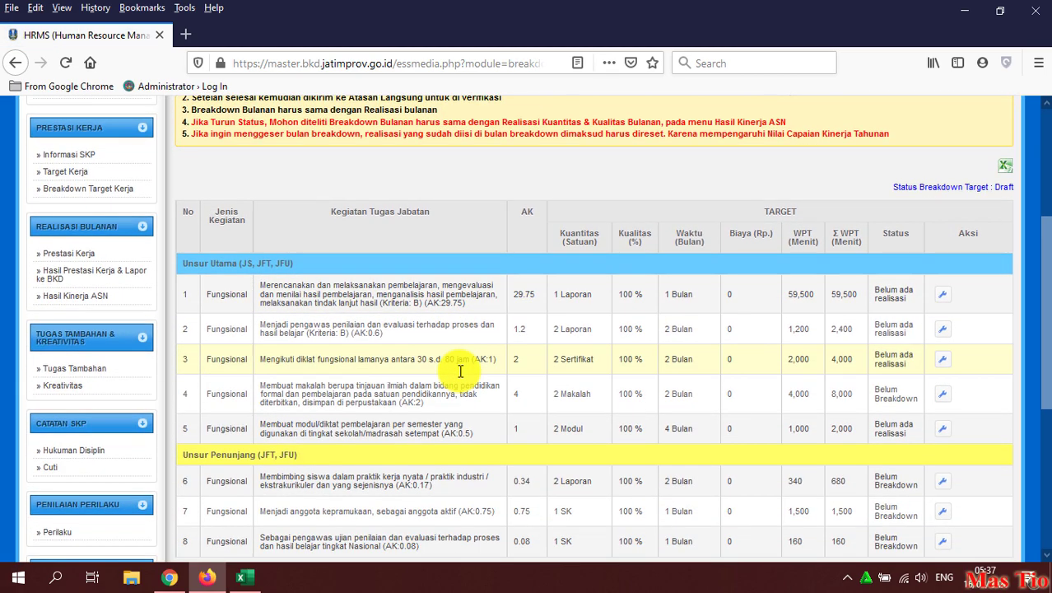
pyautogui.scroll(2, 461, 371)
pyautogui.scroll(1, 460, 371)
pyautogui.scroll(-1, 460, 371)
pyautogui.scroll(-2, 444, 345)
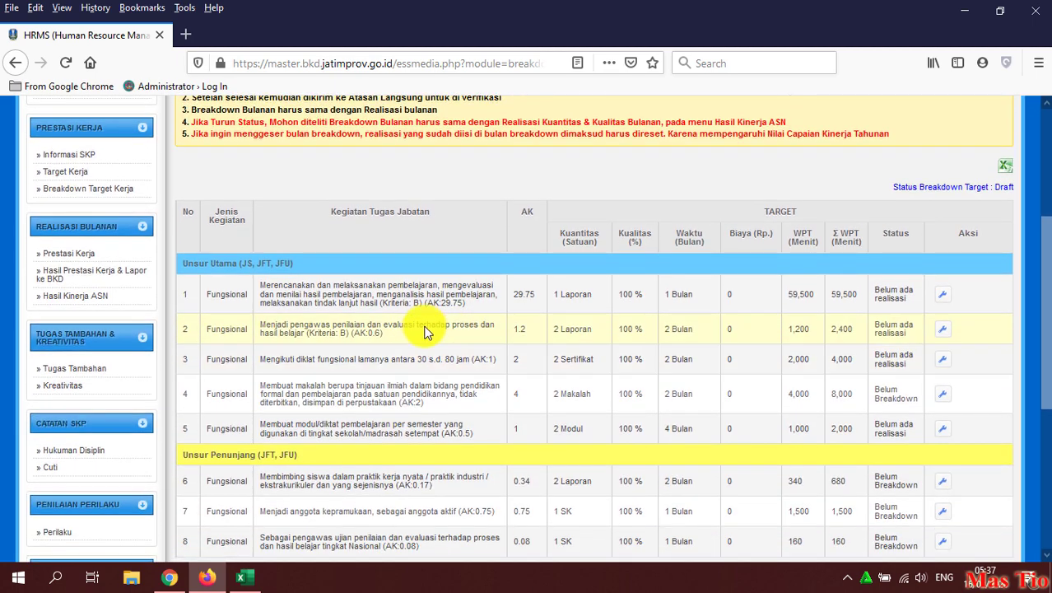
# Step: Open task 1's breakdown form and set the January and February targets to 0
pyautogui.click(943, 298)
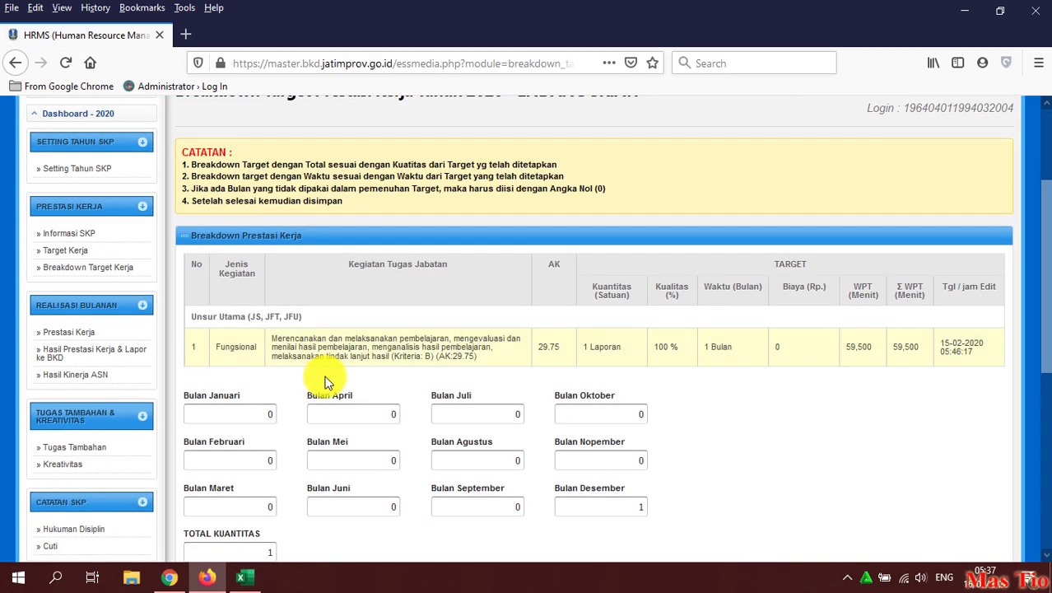
pyautogui.scroll(-2, 325, 381)
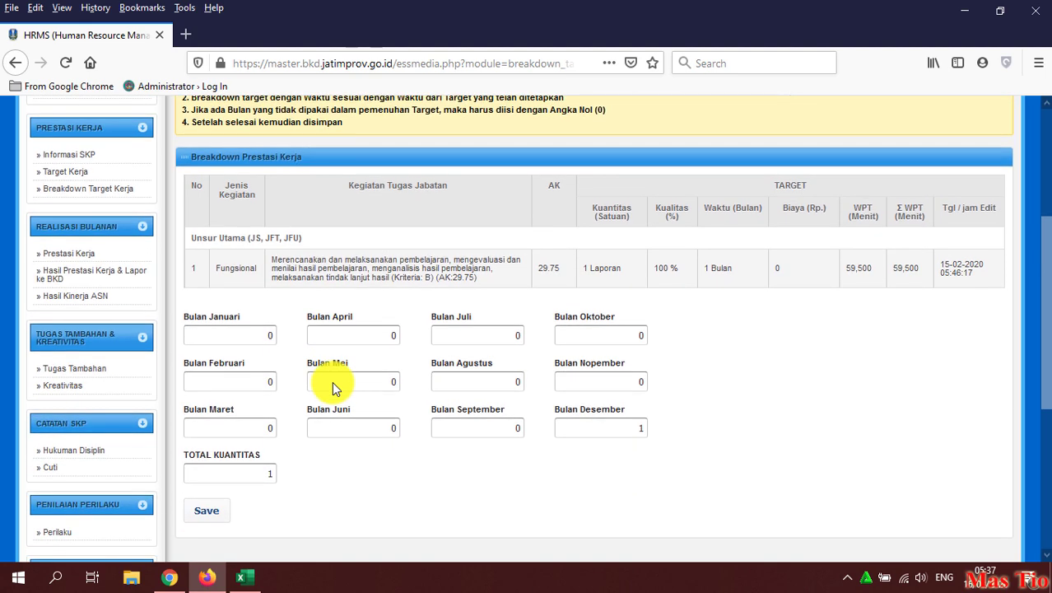
pyautogui.click(726, 417)
pyautogui.click(280, 391)
pyautogui.write('0')
pyautogui.click(260, 342)
pyautogui.click(778, 443)
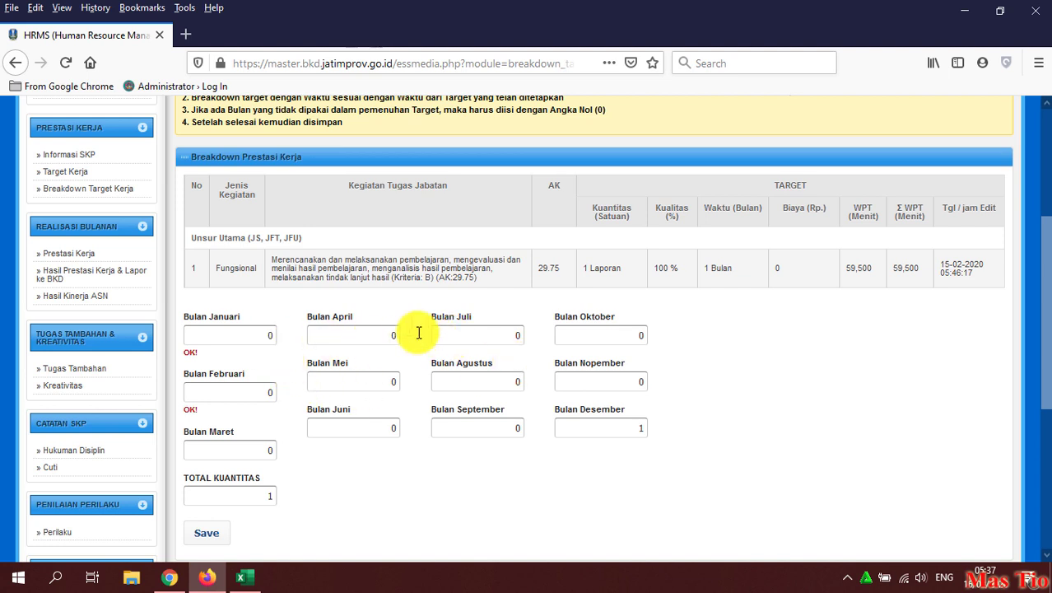
# Step: Check that December holds 1 and February 0, then save the breakdown
pyautogui.moveTo(271, 258); pyautogui.dragTo(529, 280)
pyautogui.click(674, 338)
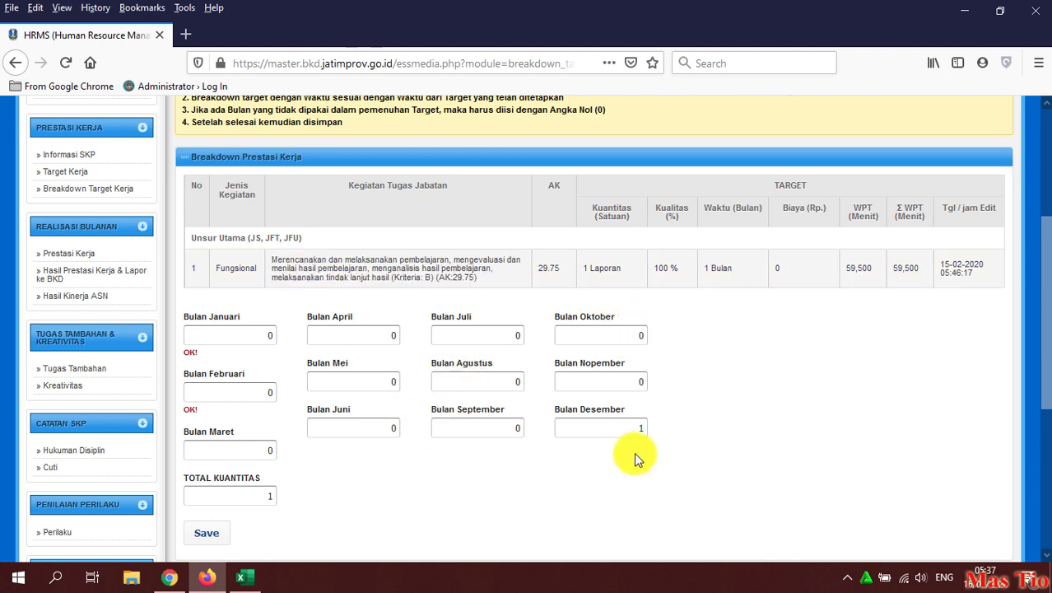
pyautogui.moveTo(631, 428); pyautogui.dragTo(680, 427)
pyautogui.click(732, 409)
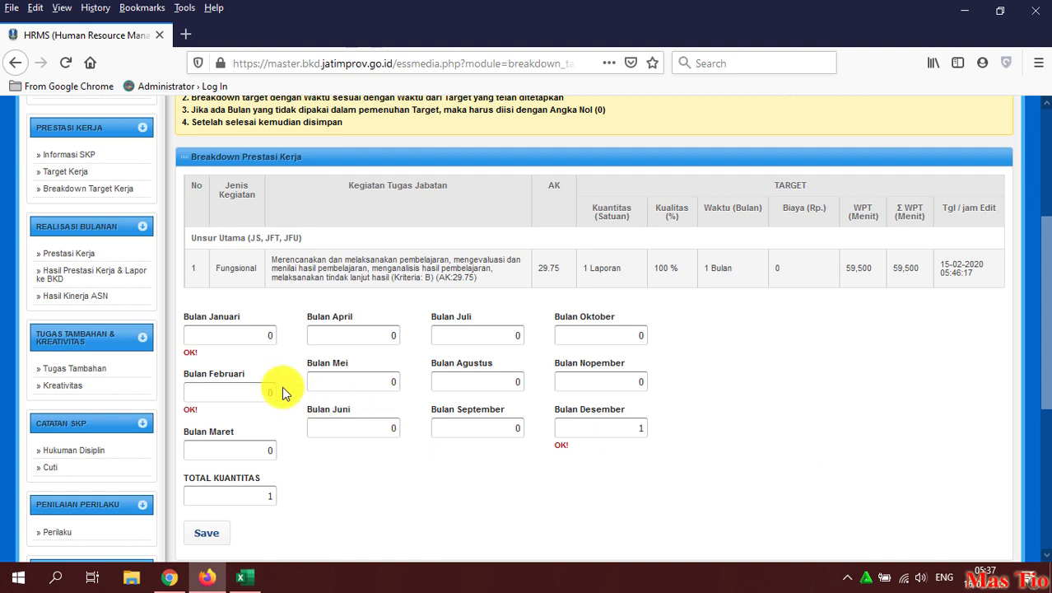
pyautogui.click(252, 390)
pyautogui.click(333, 453)
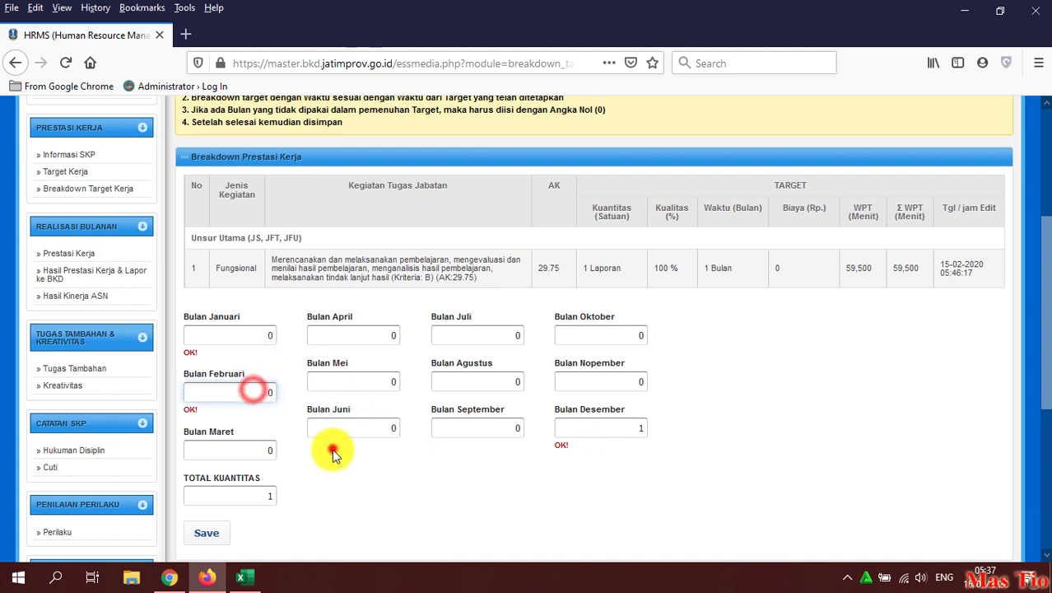
pyautogui.click(212, 534)
# Step: Confirm task 1's save and scan the Status column for each task
pyautogui.click(533, 302)
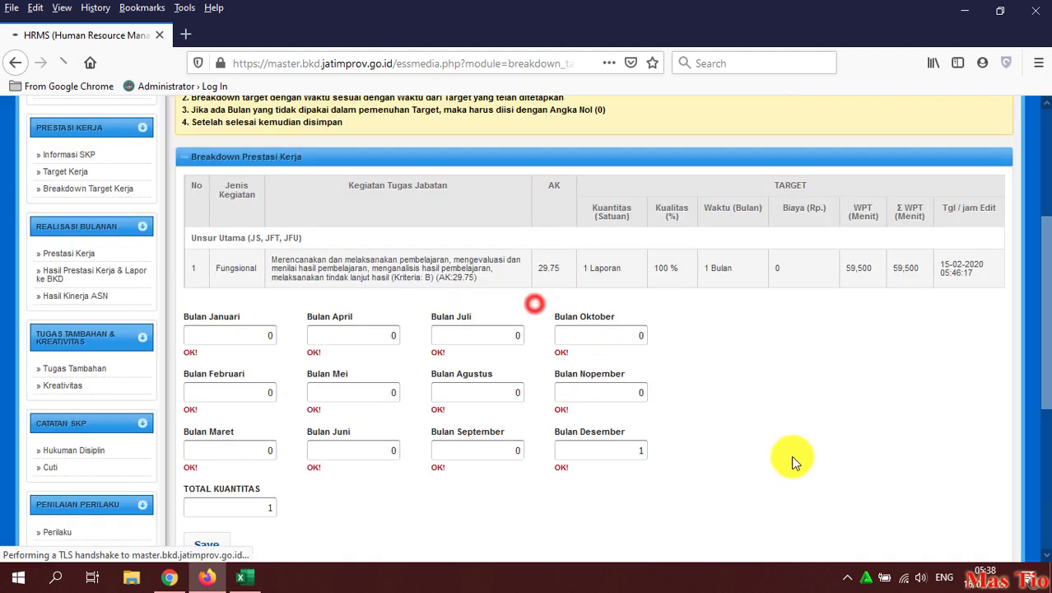
pyautogui.scroll(-2, 476, 351)
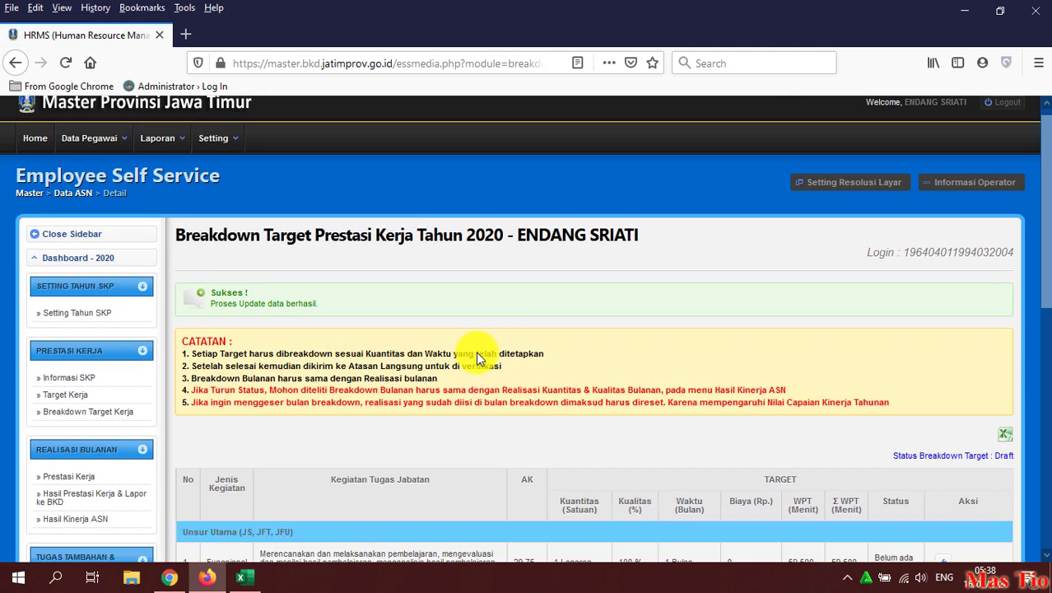
pyautogui.scroll(-2, 503, 351)
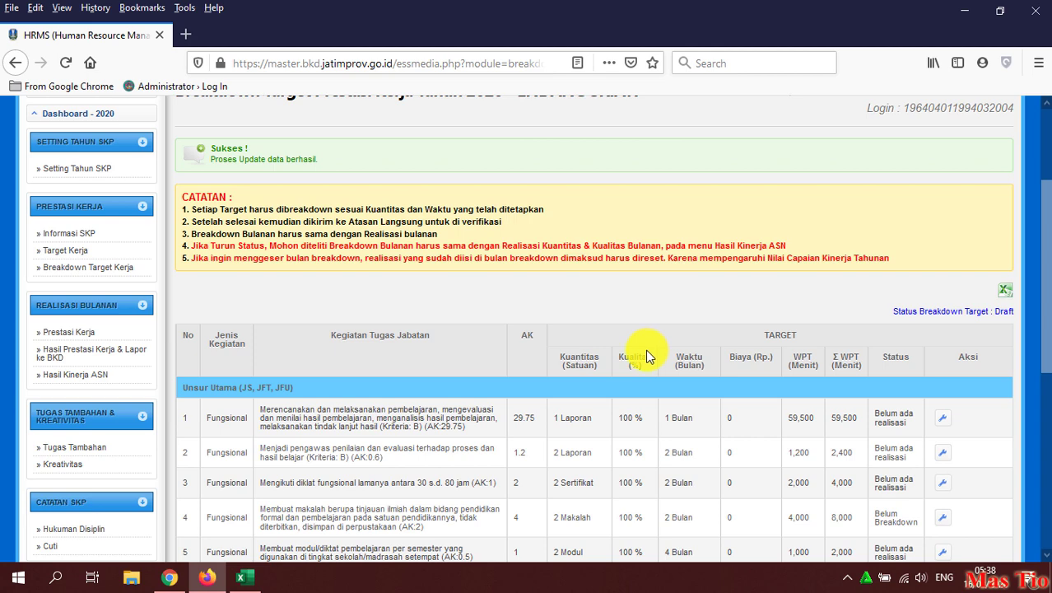
pyautogui.scroll(-2, 590, 365)
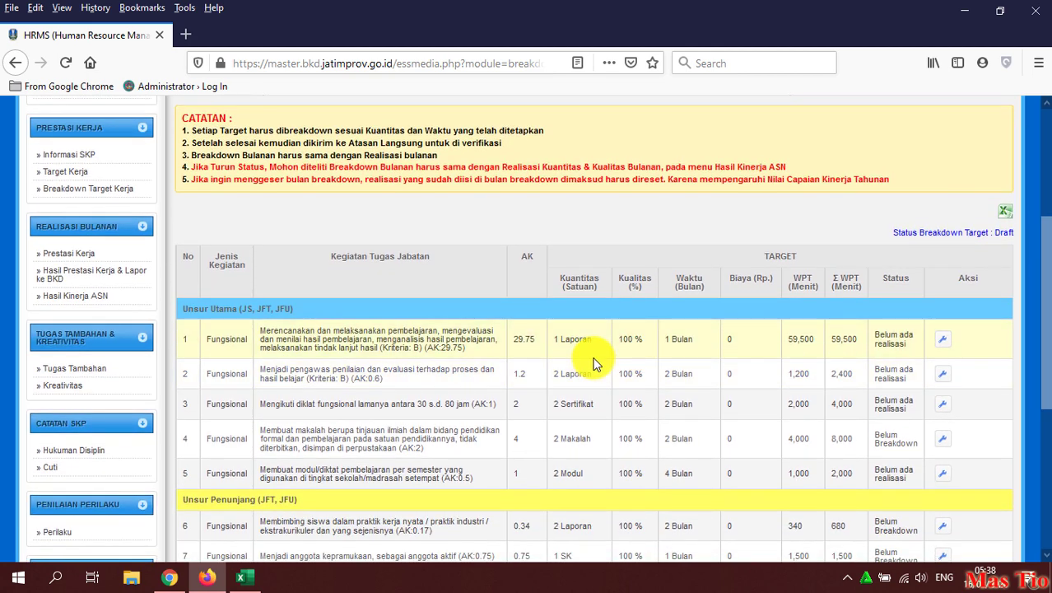
pyautogui.scroll(-4, 464, 366)
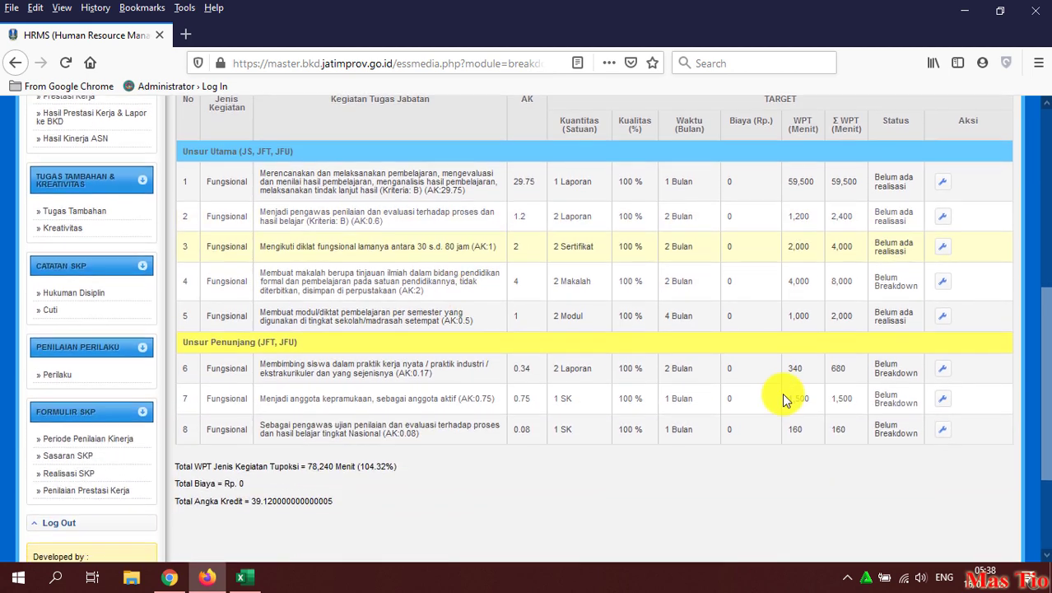
pyautogui.moveTo(878, 245); pyautogui.dragTo(893, 247)
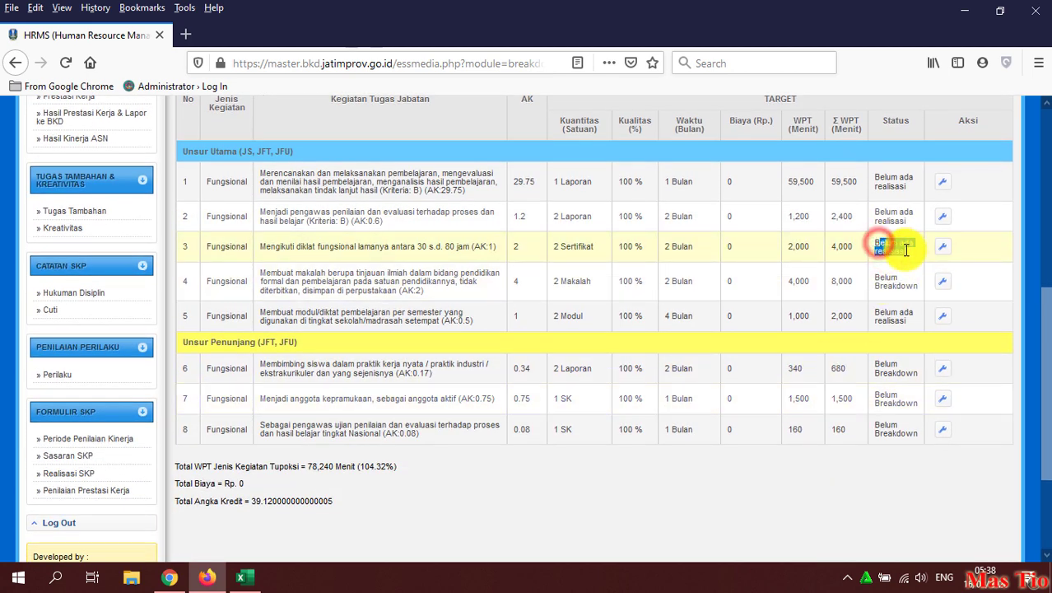
pyautogui.scroll(4, 235, 305)
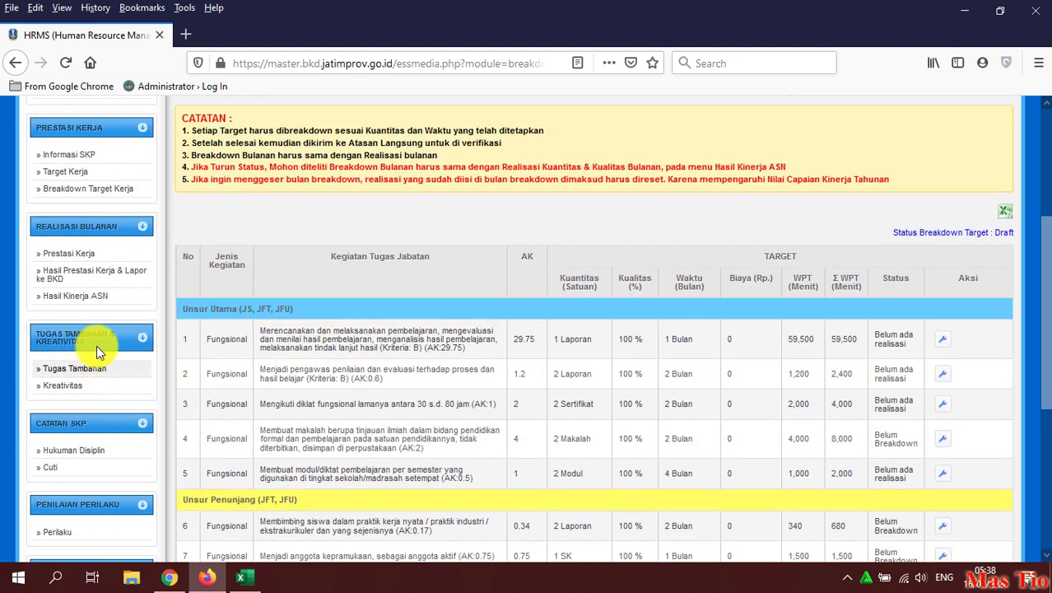
# Step: Open the Prestasi Kerja Realisasi page and view the January and February targets
pyautogui.click(69, 254)
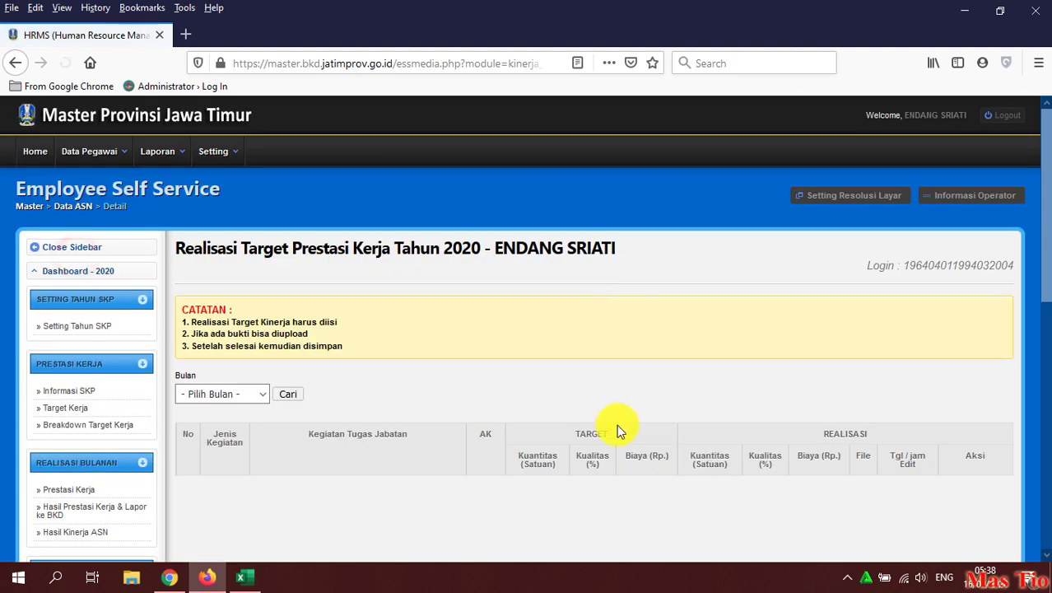
pyautogui.click(260, 394)
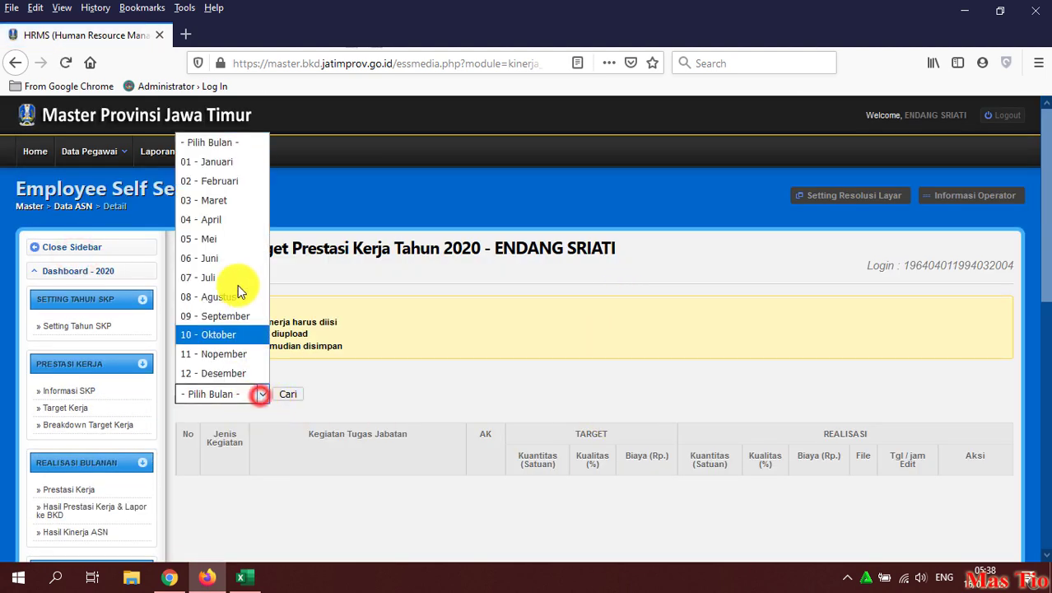
pyautogui.click(214, 154)
pyautogui.click(288, 394)
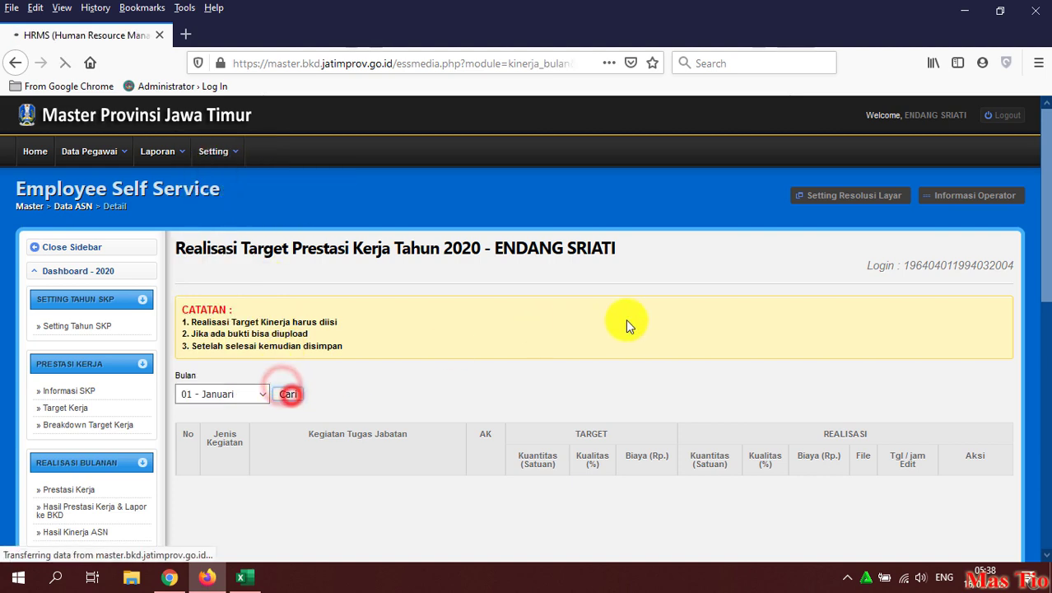
pyautogui.scroll(-2, 244, 321)
pyautogui.click(225, 321)
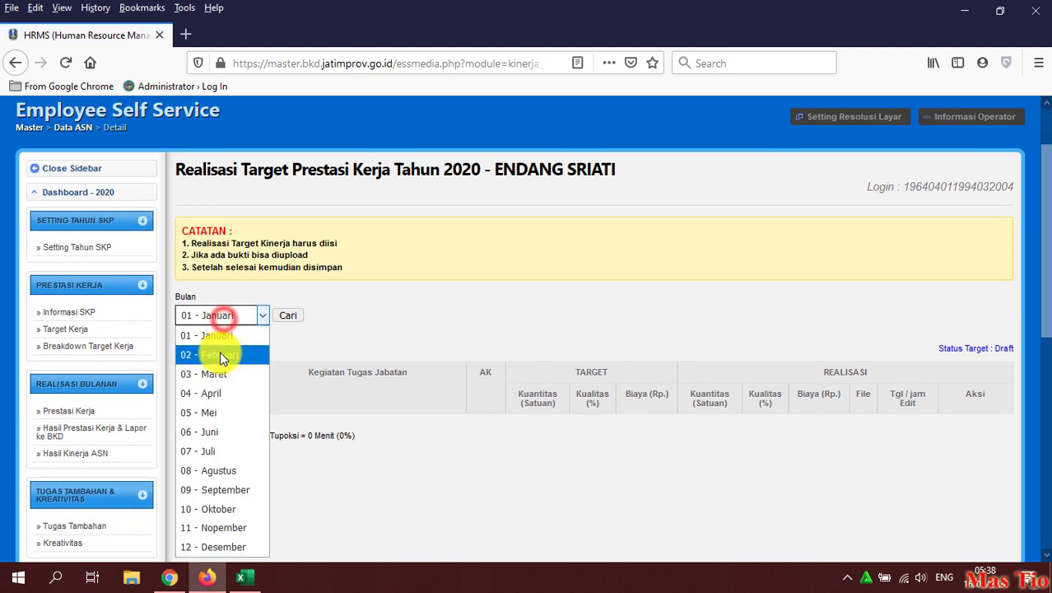
pyautogui.click(219, 354)
pyautogui.click(295, 317)
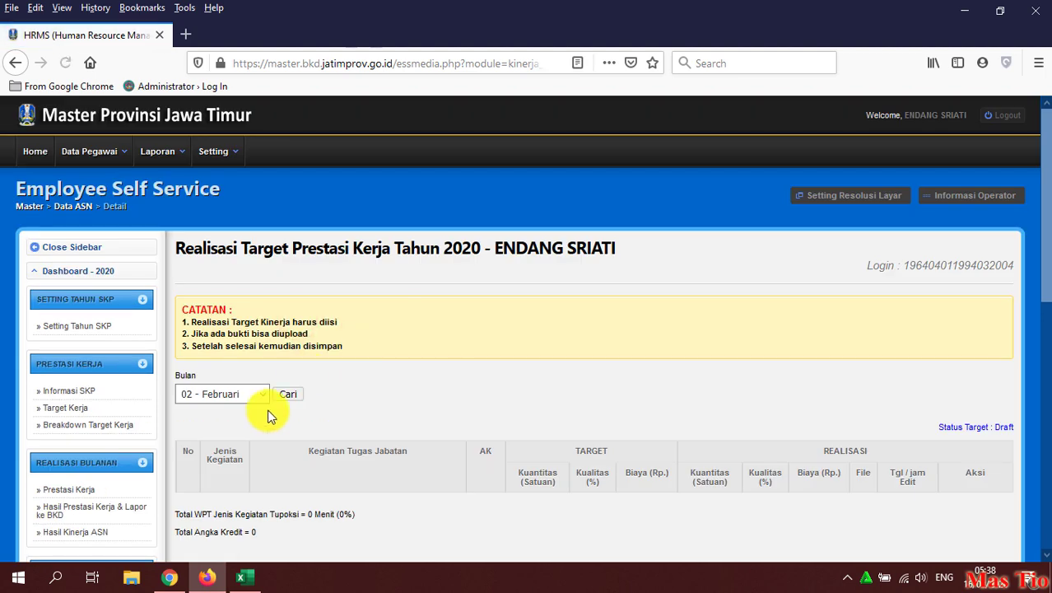
# Step: Show and reload July's targets, which show no entries and 0 Menit (0%)
pyautogui.click(251, 399)
pyautogui.click(215, 272)
pyautogui.click(284, 392)
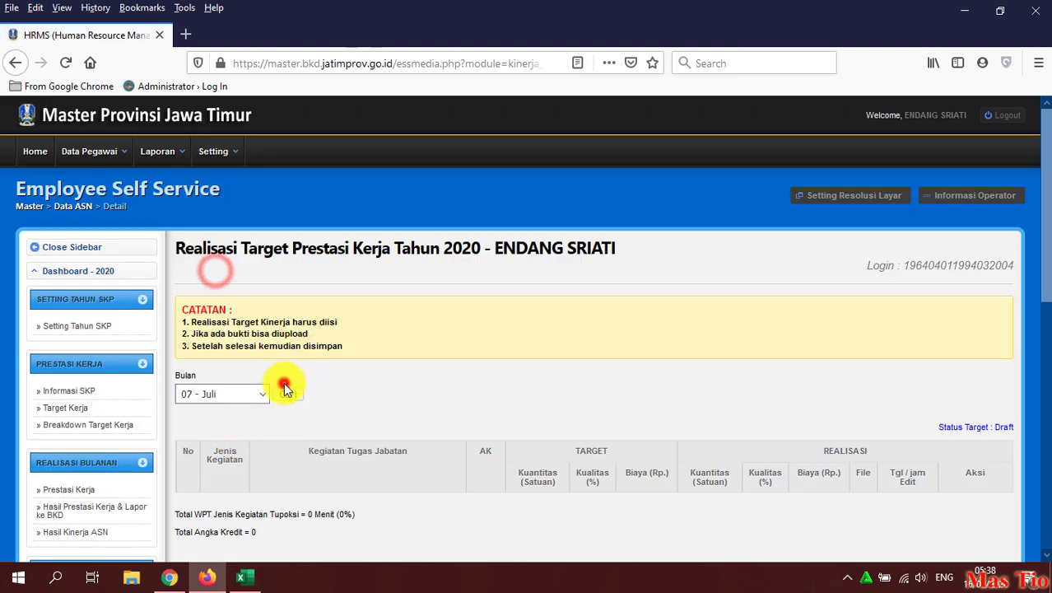
pyautogui.click(298, 395)
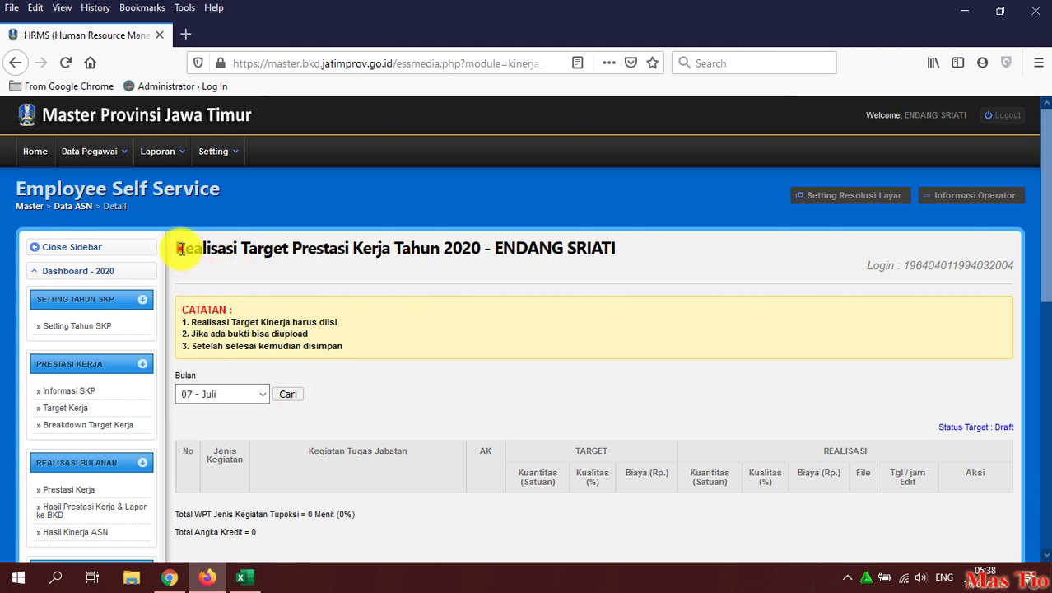
pyautogui.moveTo(174, 245); pyautogui.dragTo(595, 270)
pyautogui.click(603, 276)
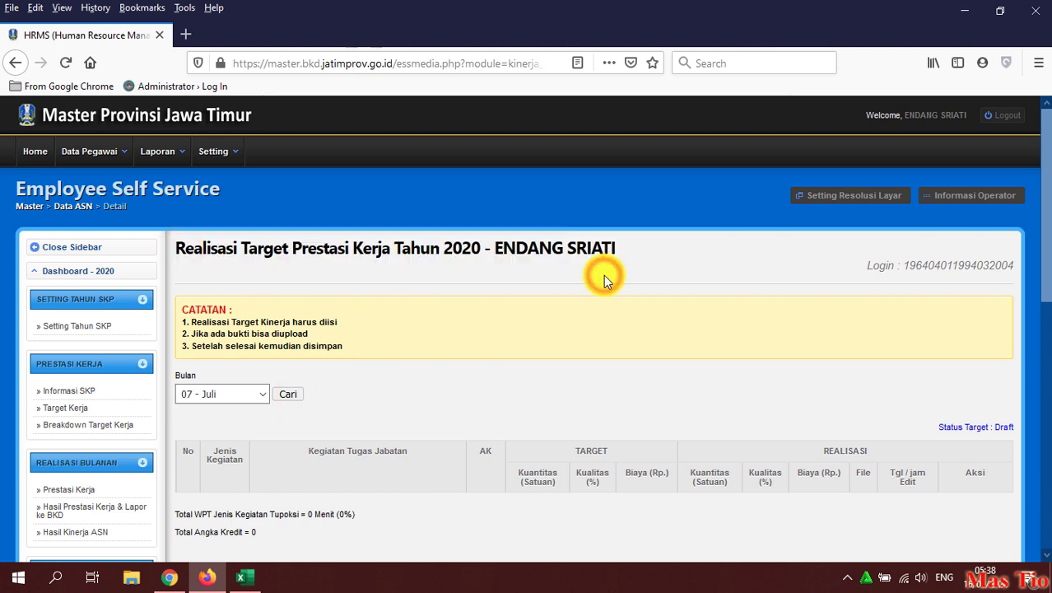
pyautogui.scroll(-3, 111, 449)
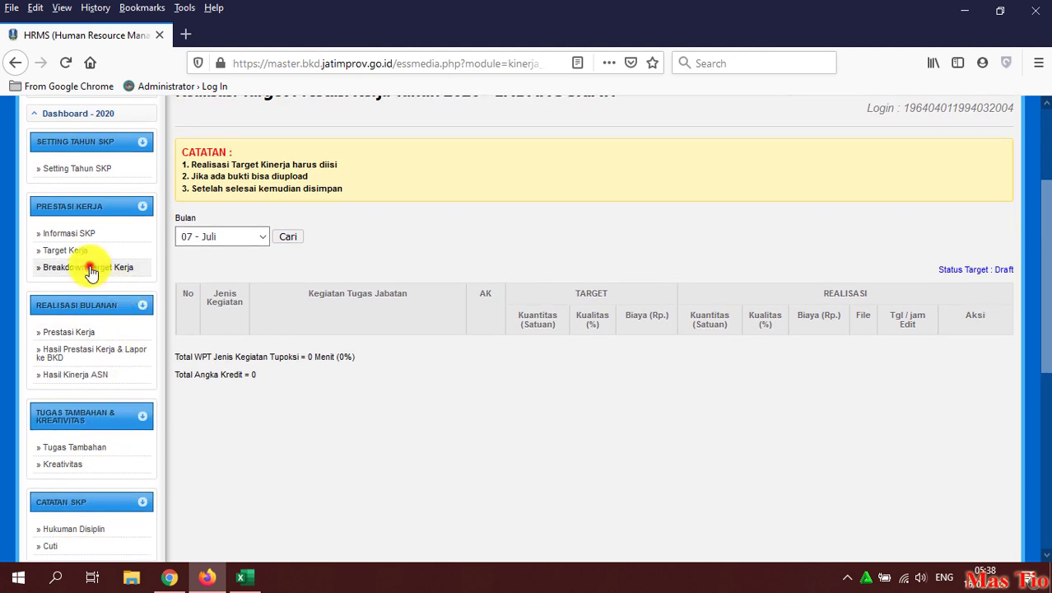
# Step: Return to Breakdown Target Kerja and confirm the overall breakdown status reads Draft
pyautogui.click(88, 266)
pyautogui.scroll(-1, 461, 445)
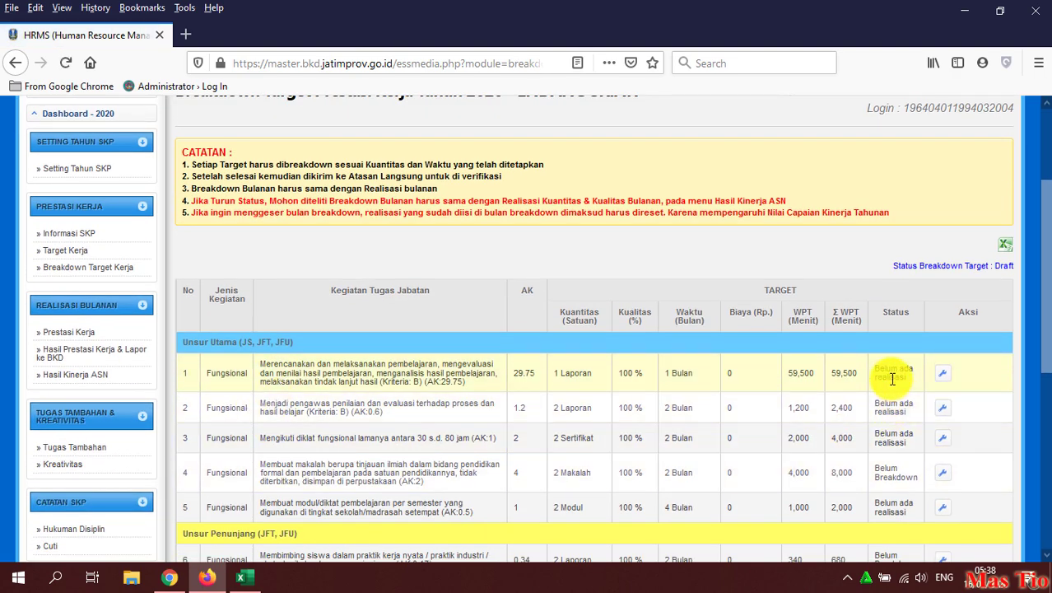
pyautogui.scroll(2, 793, 363)
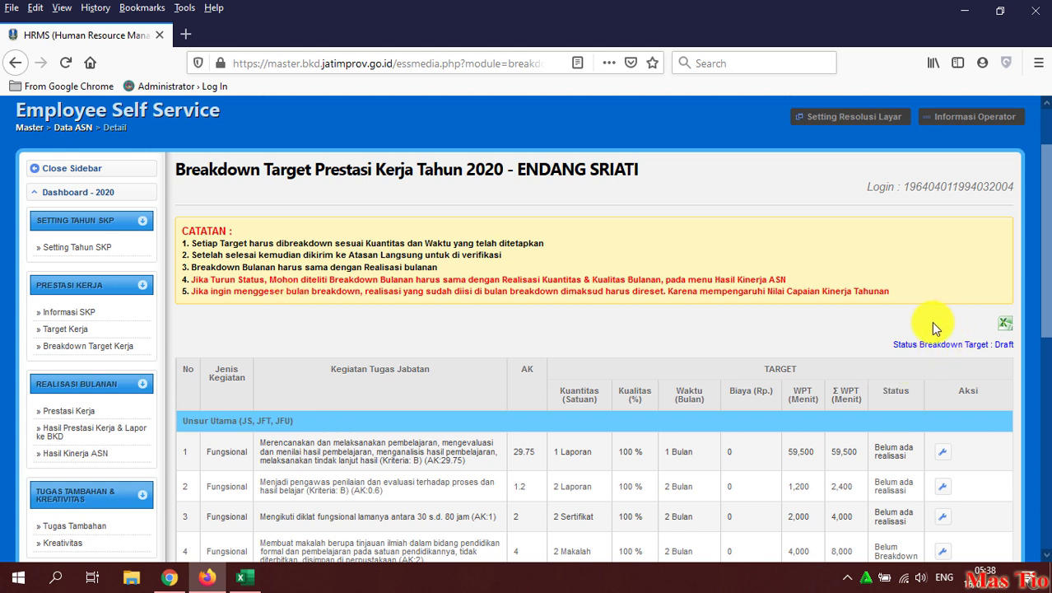
pyautogui.moveTo(894, 346); pyautogui.dragTo(1012, 346)
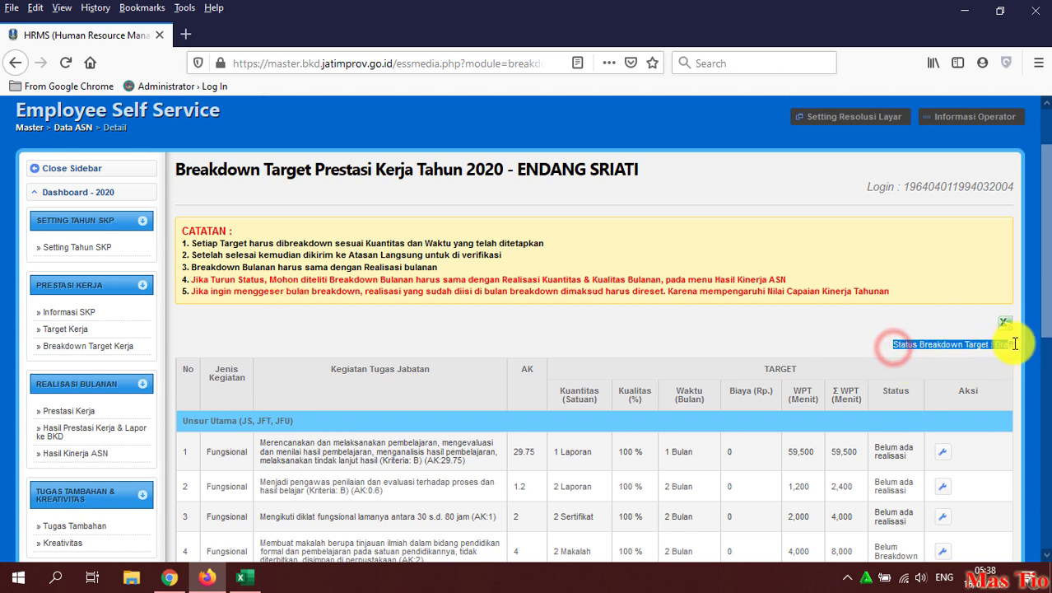
pyautogui.click(1009, 356)
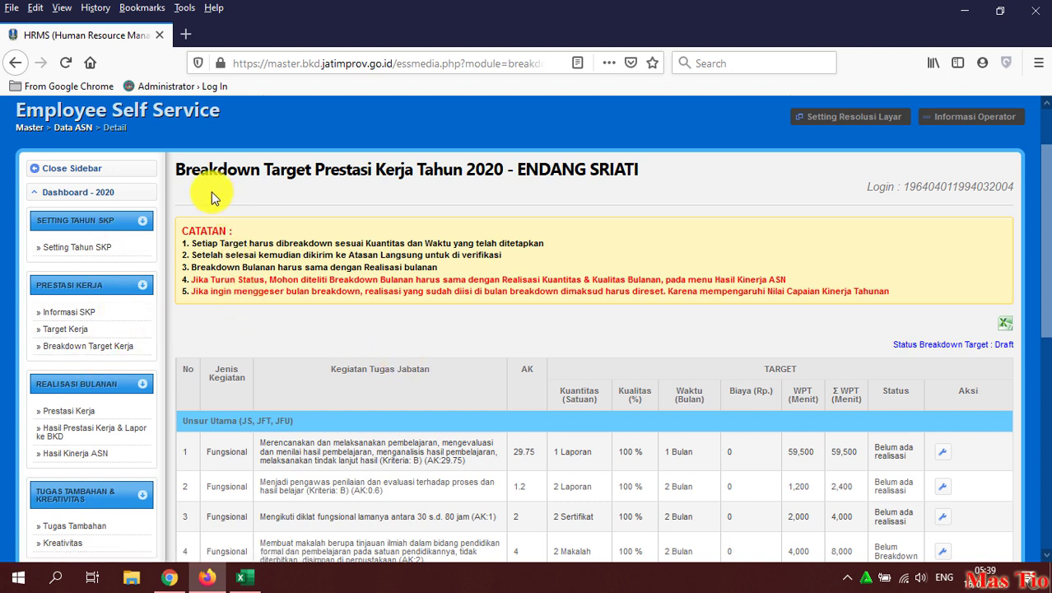
# Step: Highlight the Breakdown Target Prestasi Kerja 2020 page title several times for review
pyautogui.moveTo(177, 170); pyautogui.dragTo(651, 177)
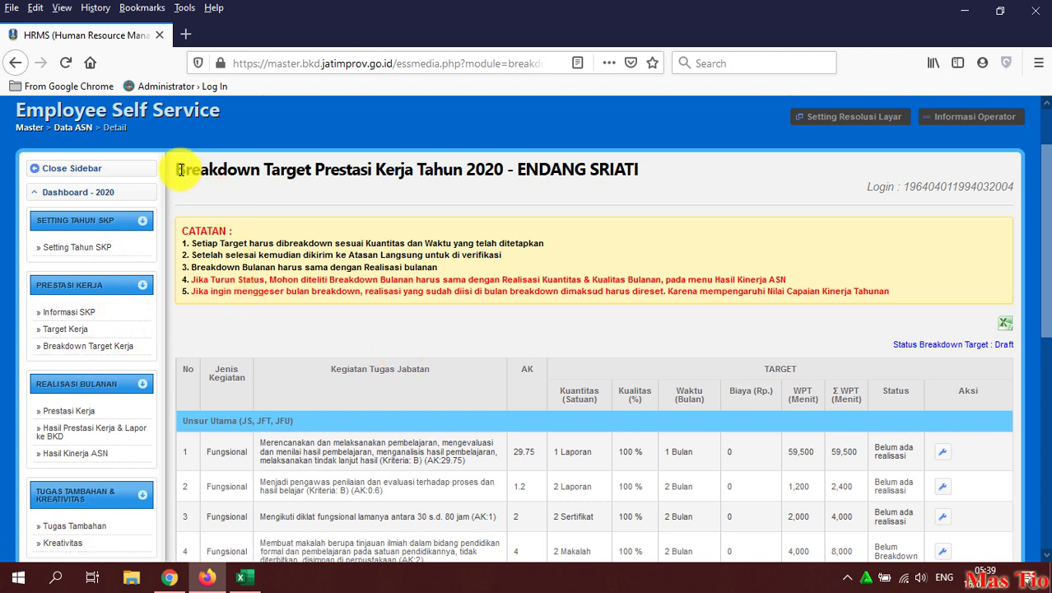
pyautogui.click(660, 184)
pyautogui.moveTo(176, 170); pyautogui.dragTo(658, 184)
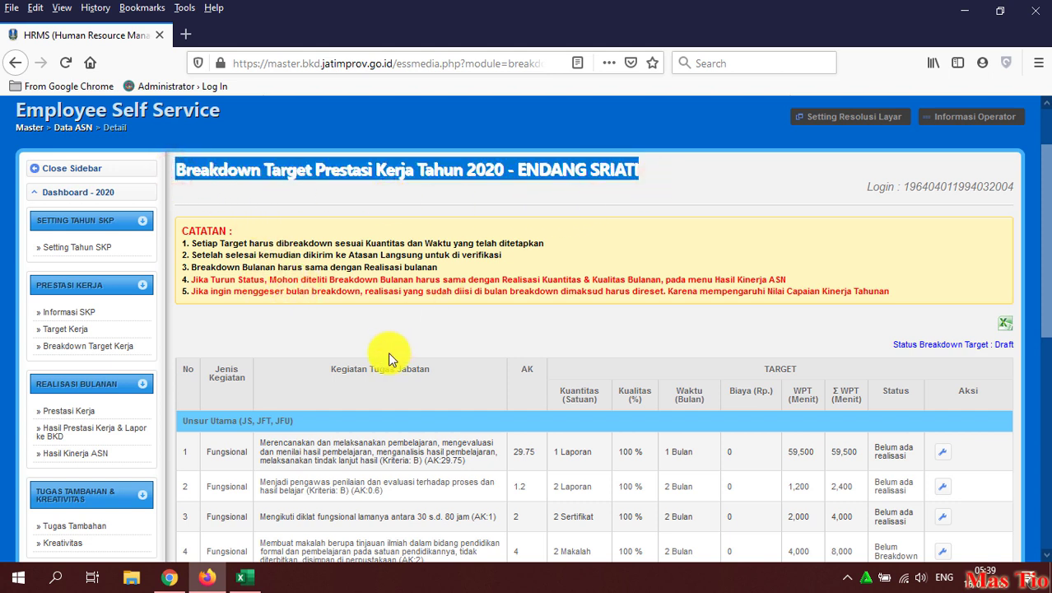
pyautogui.click(305, 353)
pyautogui.moveTo(177, 169); pyautogui.dragTo(704, 204)
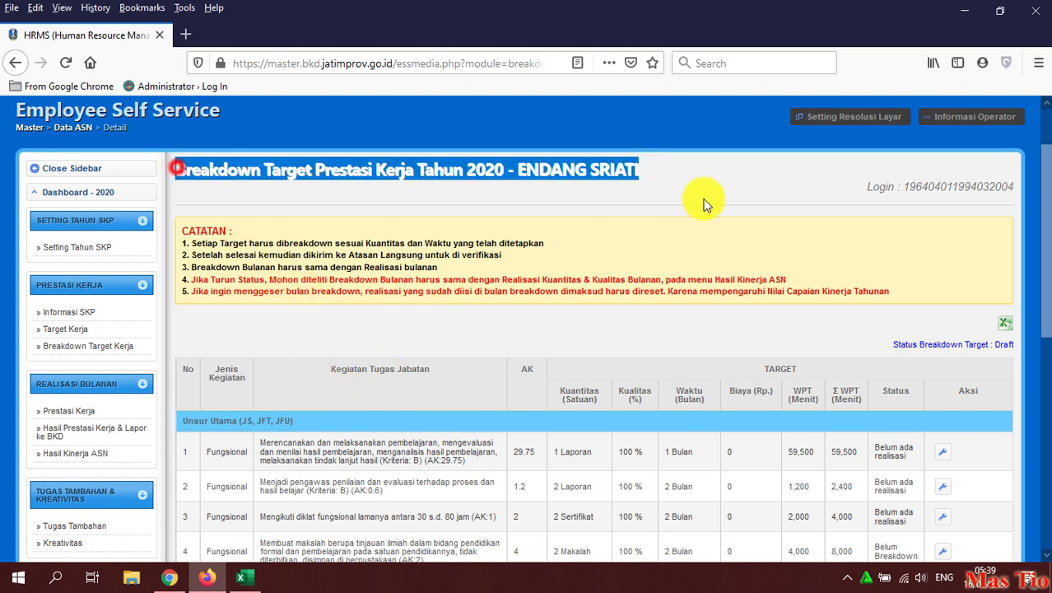
pyautogui.click(395, 288)
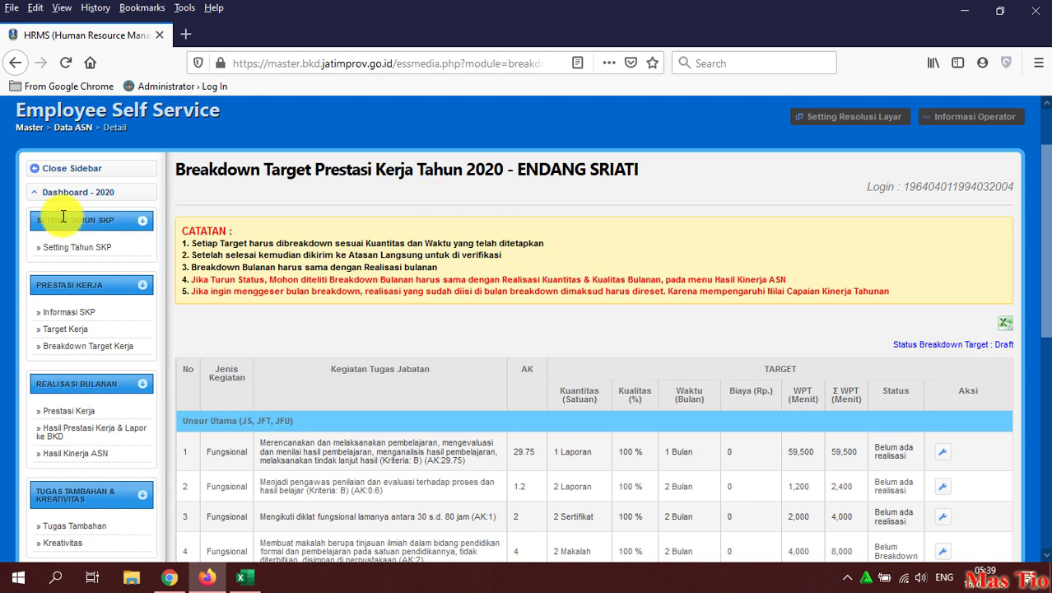
pyautogui.moveTo(173, 173); pyautogui.dragTo(658, 188)
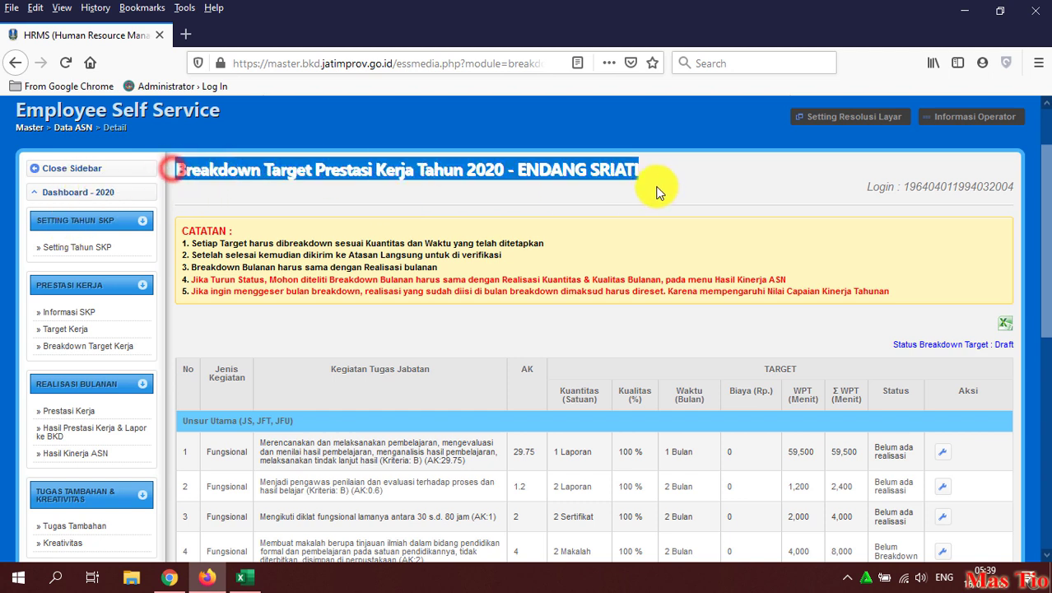
pyautogui.click(608, 213)
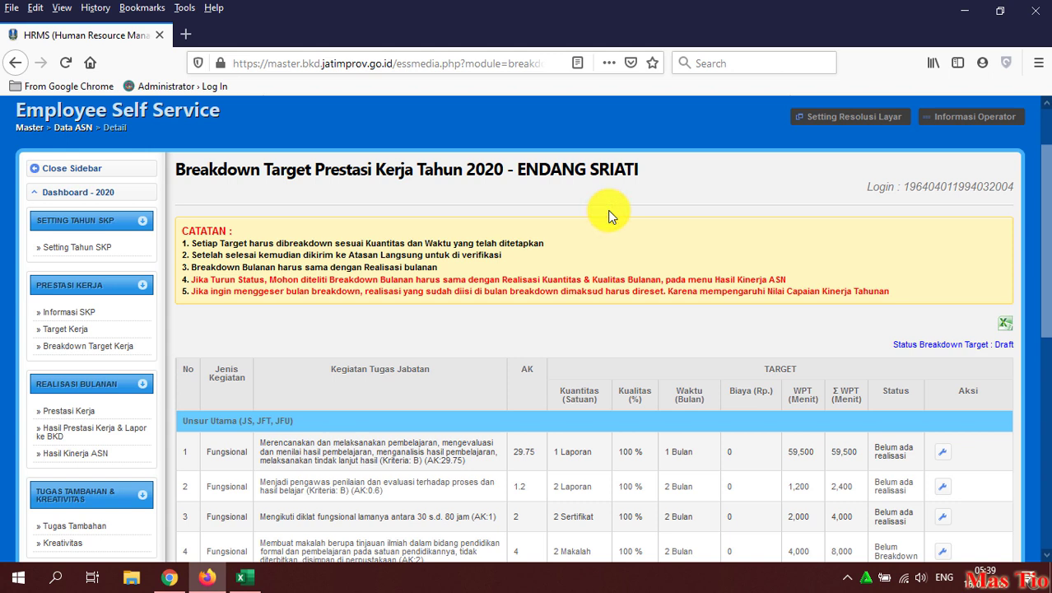